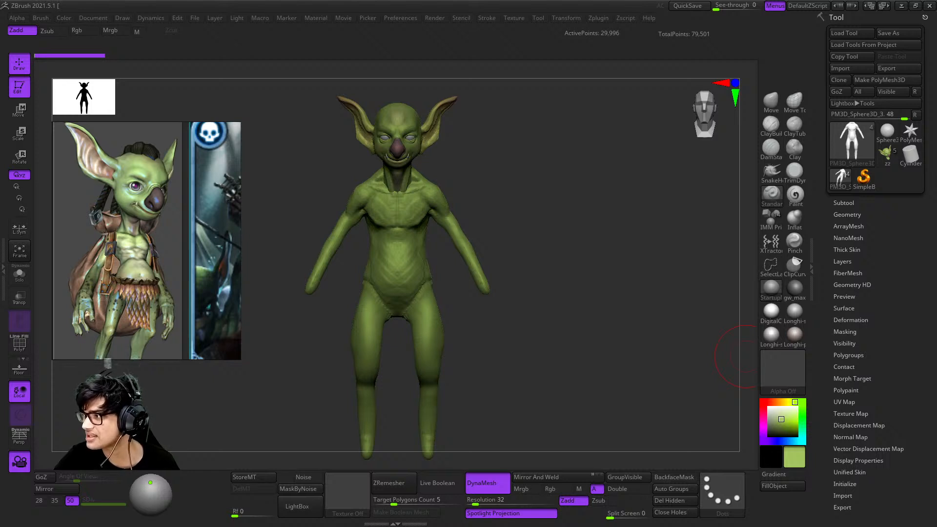
Step: Examine the full goblin body sculpt from the front against the green goblin reference
shift+drag(683, 307, 644, 275)
key(shift+f)
key(shift+f)
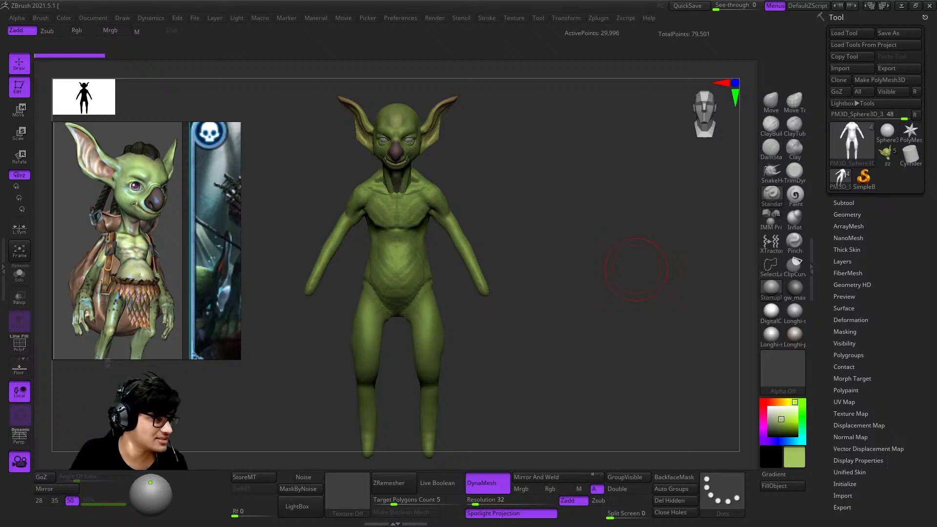
right_drag(579, 263, 585, 228)
ctrl+right_drag(586, 228, 524, 220)
alt+right_drag(190, 254, 241, 224)
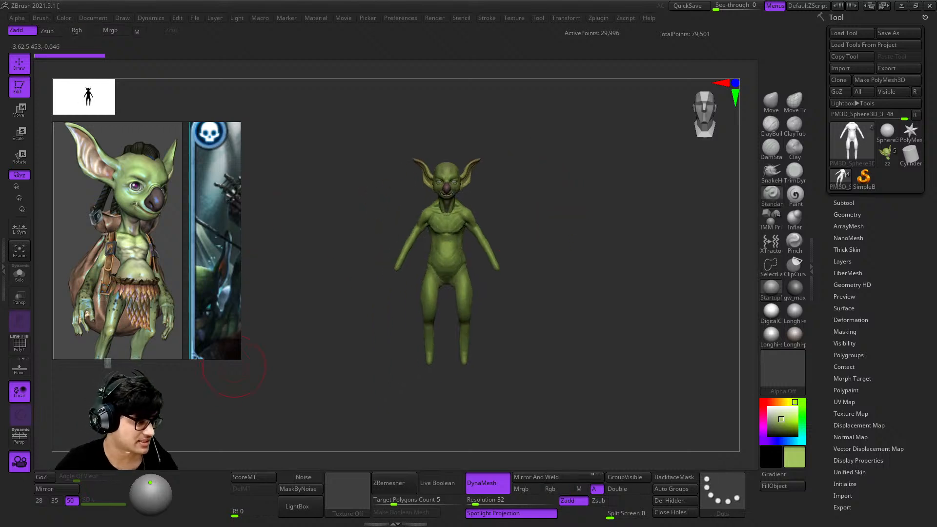
right_drag(278, 307, 408, 240)
key(shift+f)
key(shift+f)
Step: Switch to the zz goblin version and examine its overall proportions from the front
click(887, 153)
key(f)
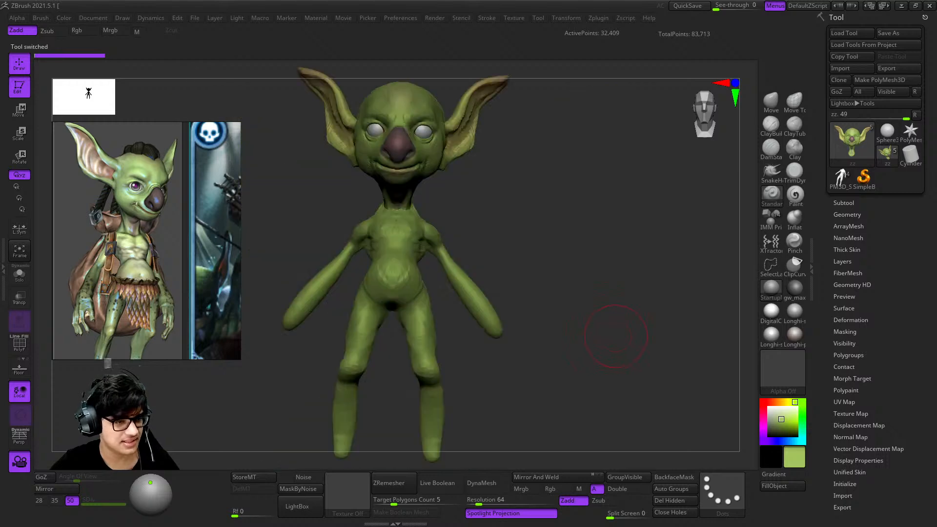
key(shift+f)
key(shift+f)
ctrl+right_drag(625, 320, 605, 275)
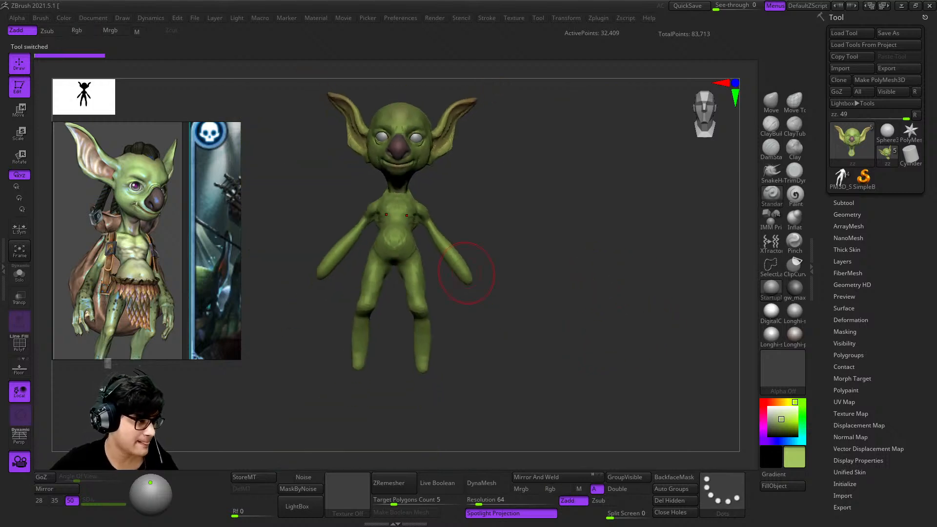
Step: Reshape the reference board window so the whole green goblin is shown, and frame the sculpt beside it
drag(240, 359, 211, 417)
scroll(134, 250, down, 2)
mouse_move(639, 356)
right_down()
mouse_move(580, 361)
mouse_move(610, 320)
mouse_move(541, 320)
mouse_move(589, 298)
right_up()
alt+right_drag(589, 297, 614, 220)
mouse_move(614, 220)
ctrl+right_down()
mouse_move(598, 266)
mouse_move(550, 276)
mouse_move(596, 299)
mouse_move(550, 299)
mouse_move(591, 297)
mouse_move(583, 298)
mouse_move(581, 209)
mouse_move(556, 246)
mouse_move(561, 280)
mouse_move(590, 278)
mouse_move(600, 254)
mouse_move(561, 280)
mouse_move(532, 276)
mouse_move(536, 237)
mouse_move(581, 240)
ctrl+right_up()
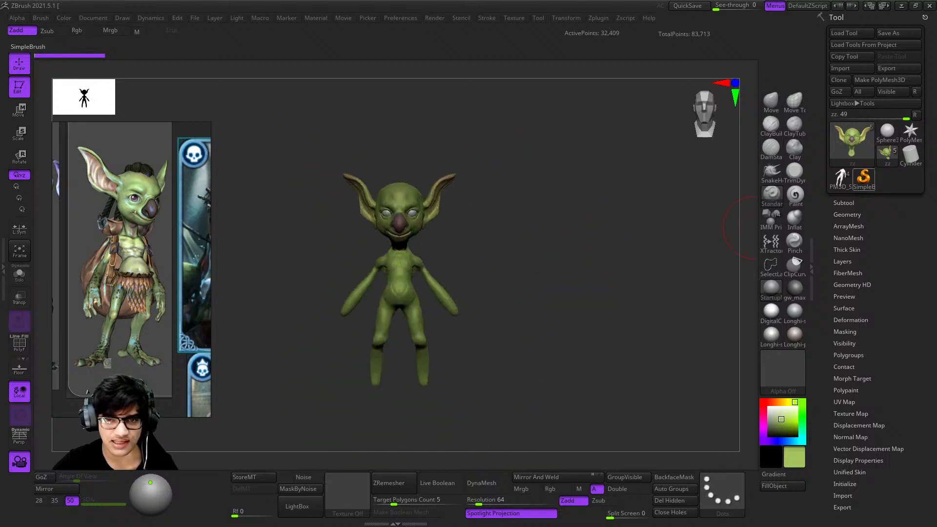
Step: Compare the two goblin versions by alternating between the PM3D_Sphere3D body and the zz goblin
click(840, 178)
ctrl+right_drag(618, 347, 622, 317)
shift+right_drag(622, 317, 628, 314)
click(887, 153)
ctrl+right_drag(534, 284, 548, 310)
mouse_move(630, 288)
ctrl+right_down()
mouse_move(638, 302)
mouse_move(585, 309)
mouse_move(671, 273)
mouse_move(600, 272)
mouse_move(595, 293)
mouse_move(547, 272)
mouse_move(514, 276)
mouse_move(539, 275)
mouse_move(530, 218)
mouse_move(584, 222)
mouse_move(562, 226)
mouse_move(565, 243)
ctrl+right_up()
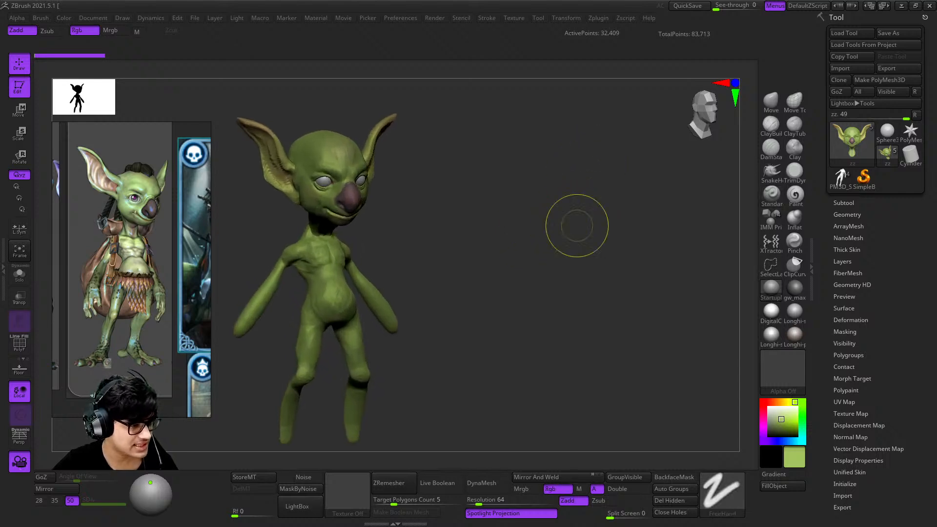
Step: Make the PM3D_Sphere3D goblin the active tool and frame its full body from the front
click(840, 179)
key(f)
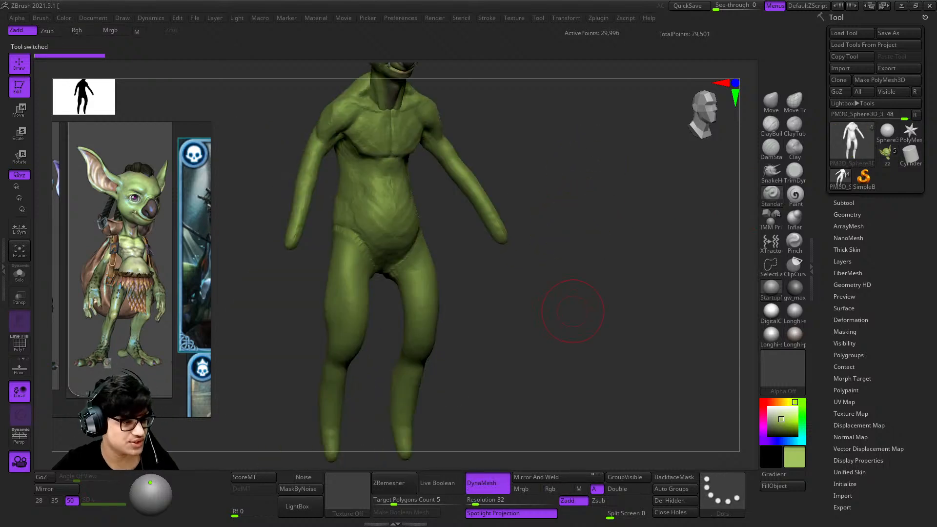
key(f)
key(shift+f)
key(shift+f)
shift+right_drag(575, 309, 570, 275)
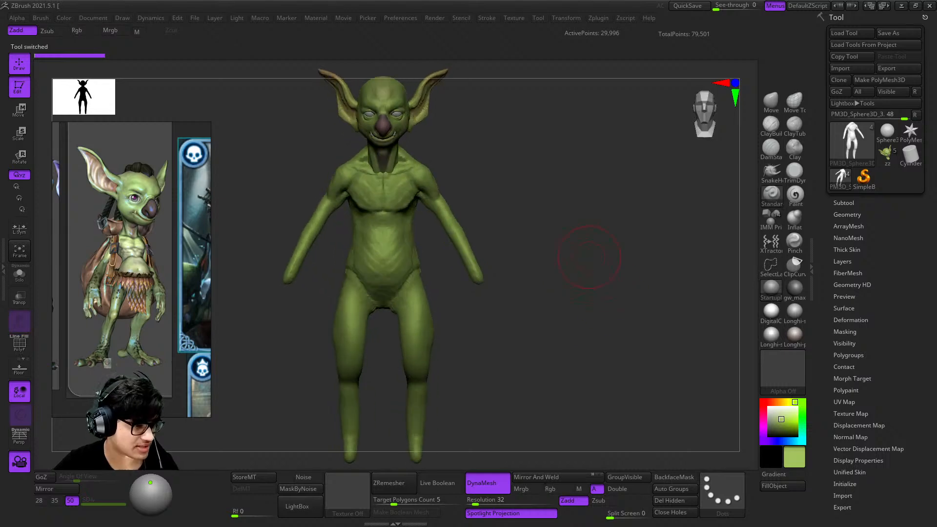
Step: Browse the reference board and examine the green goblin's head and upper body
scroll(92, 250, down, 5)
mouse_move(107, 251)
middle_down()
mouse_move(127, 351)
mouse_move(147, 325)
middle_up()
scroll(88, 205, up, 3)
scroll(122, 212, down, 3)
scroll(148, 324, up, 4)
scroll(137, 276, up, 4)
scroll(132, 278, down, 2)
middle_drag(133, 258, 149, 269)
scroll(149, 263, up, 4)
scroll(147, 266, down, 4)
scroll(117, 254, up, 3)
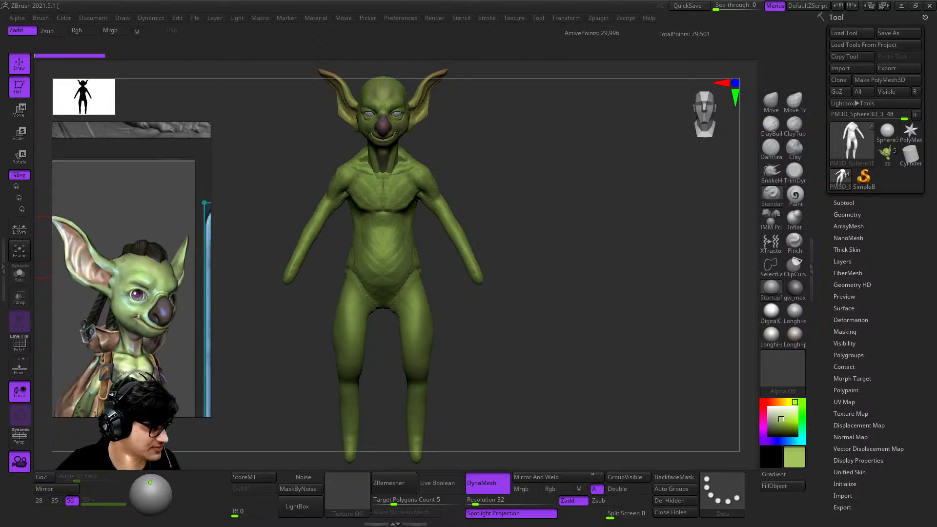
middle_drag(128, 273, 135, 264)
Step: Widen the reference board window and examine the faces of the green and blue-painted goblins
drag(210, 416, 233, 395)
scroll(140, 289, up, 4)
scroll(142, 258, down, 2)
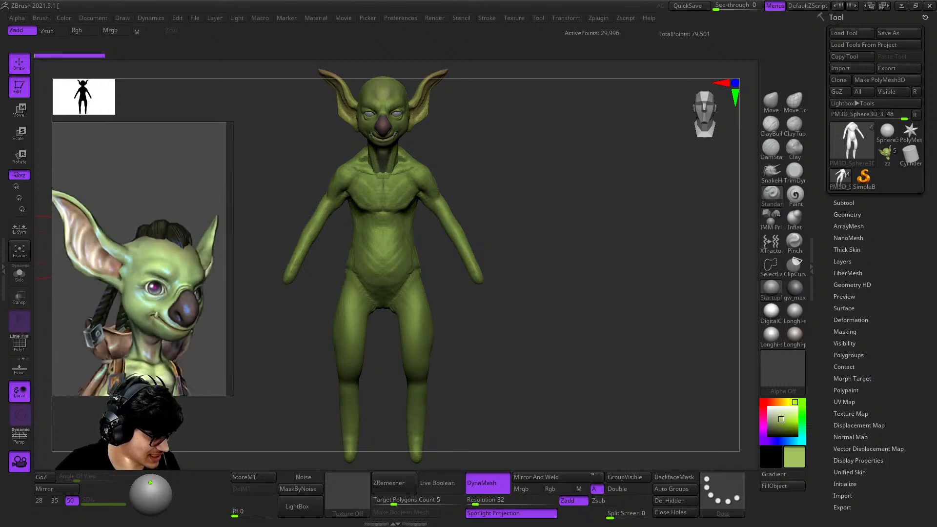
scroll(142, 258, down, 4)
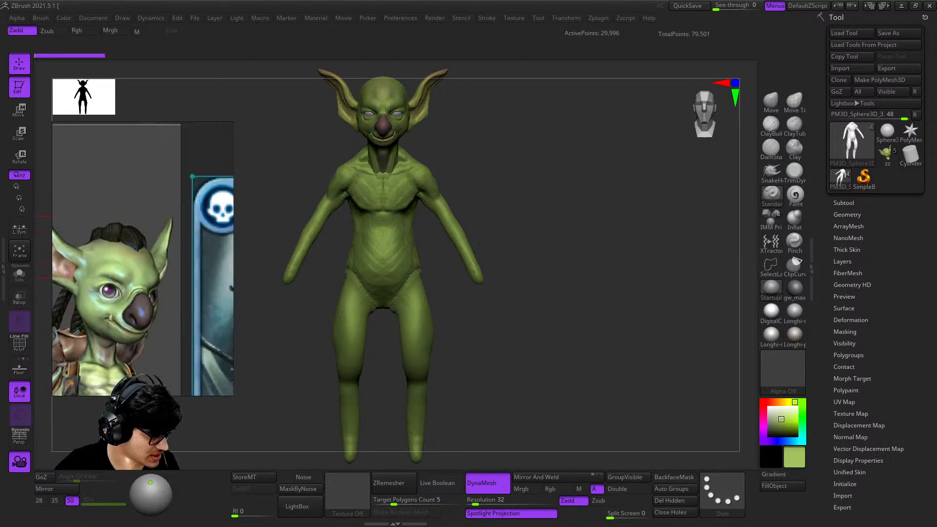
scroll(143, 258, down, 5)
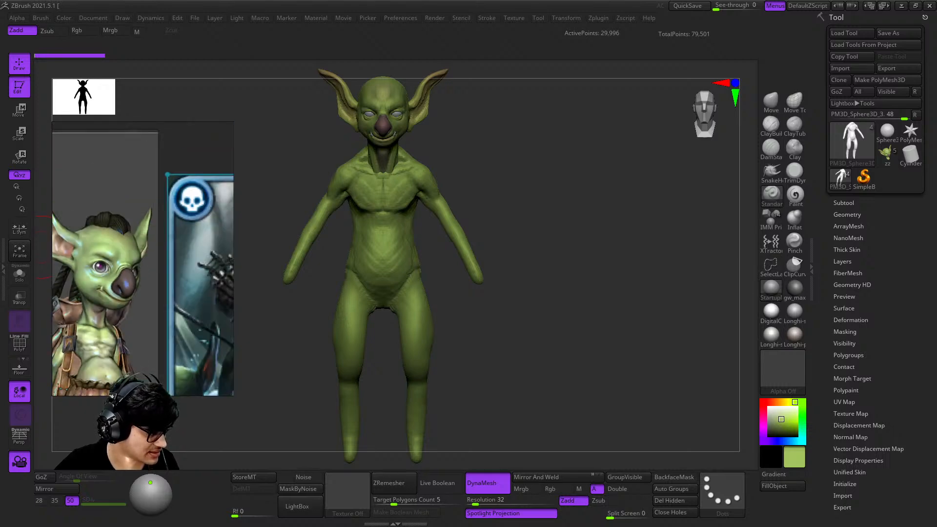
scroll(142, 259, up, 3)
scroll(156, 274, down, 4)
scroll(98, 278, up, 6)
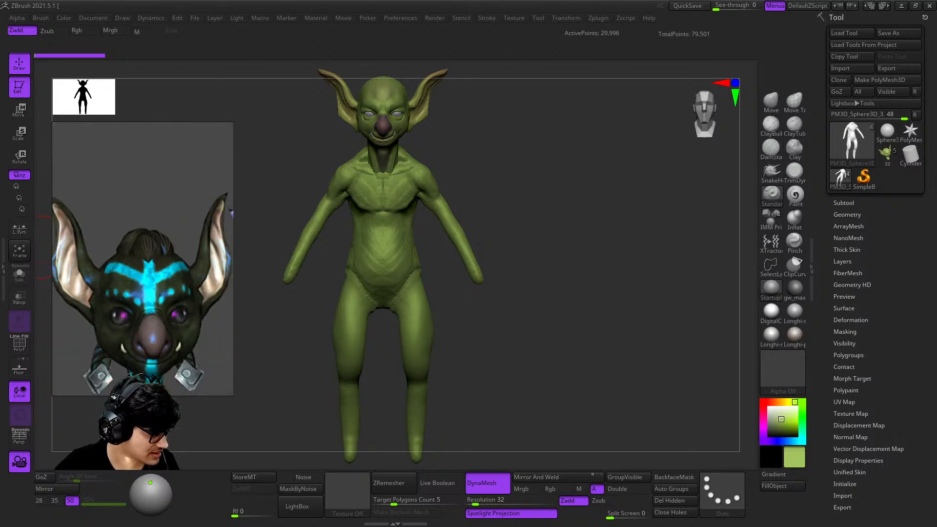
scroll(142, 258, down, 3)
mouse_move(127, 167)
middle_down()
mouse_move(125, 223)
mouse_move(127, 210)
middle_up()
scroll(125, 223, up, 3)
Step: Examine the anatomy and proportions of the grey goblin sculpts on the reference board
drag(597, 330, 630, 351)
scroll(142, 264, down, 5)
middle_drag(142, 263, 152, 270)
scroll(100, 227, up, 3)
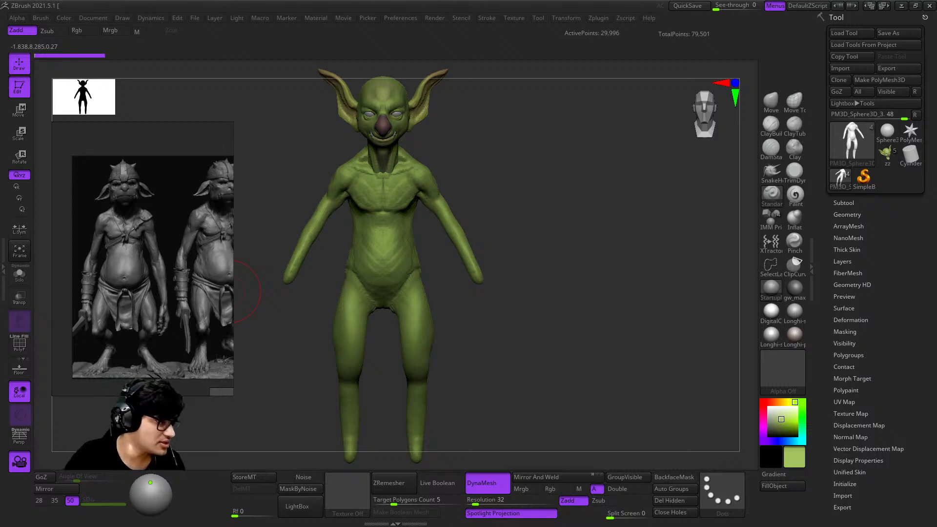
scroll(151, 242, up, 3)
middle_drag(131, 215, 163, 246)
scroll(164, 245, down, 2)
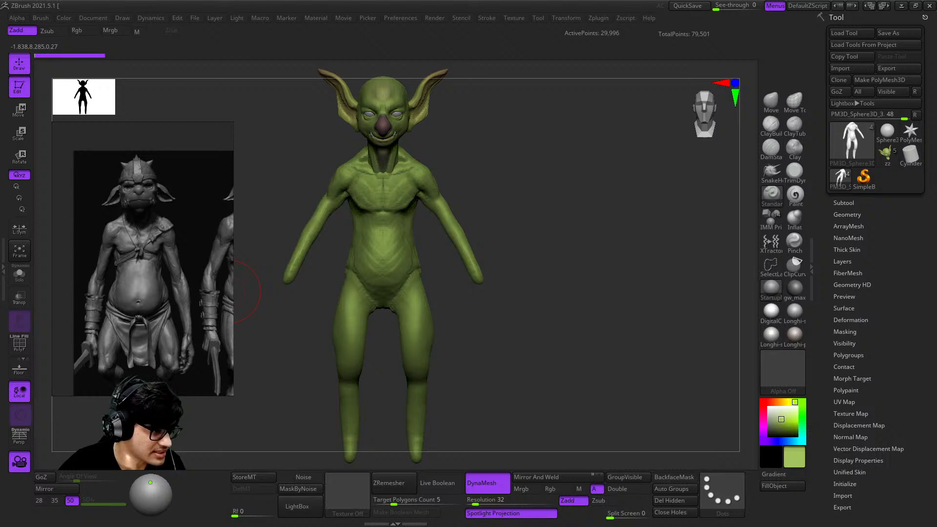
middle_drag(156, 264, 156, 242)
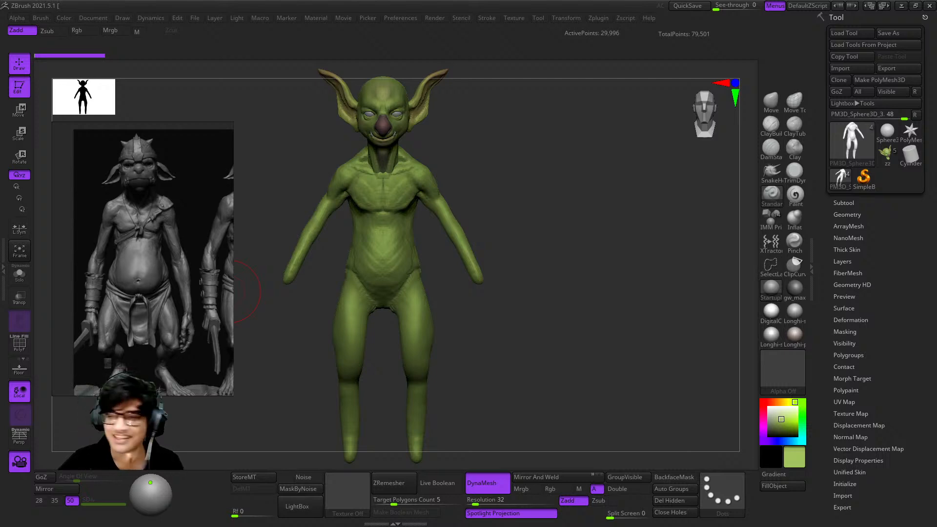
scroll(165, 263, down, 2)
middle_drag(165, 263, 144, 252)
Step: Select the Goblin head subtool and bring the head into a close view
drag(644, 279, 234, 239)
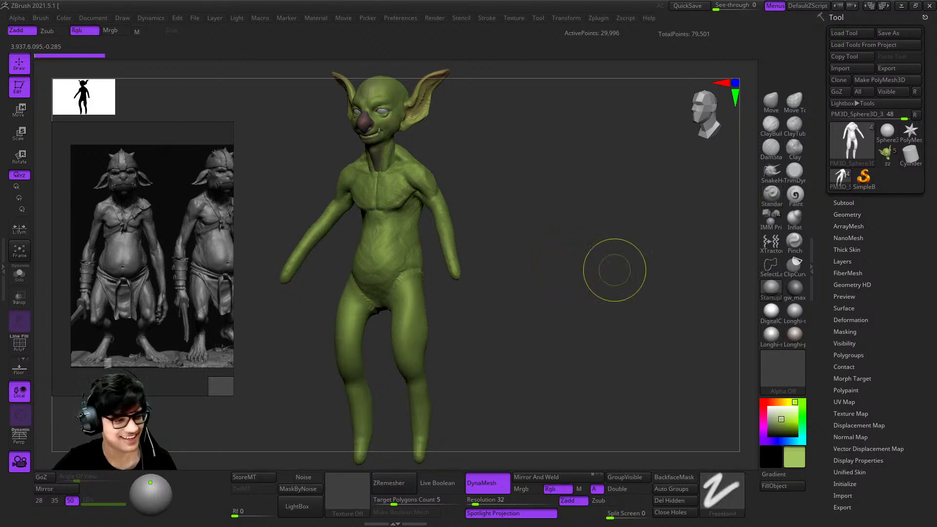
ctrl+right_drag(602, 269, 562, 259)
key(shift+f)
key(shift+f)
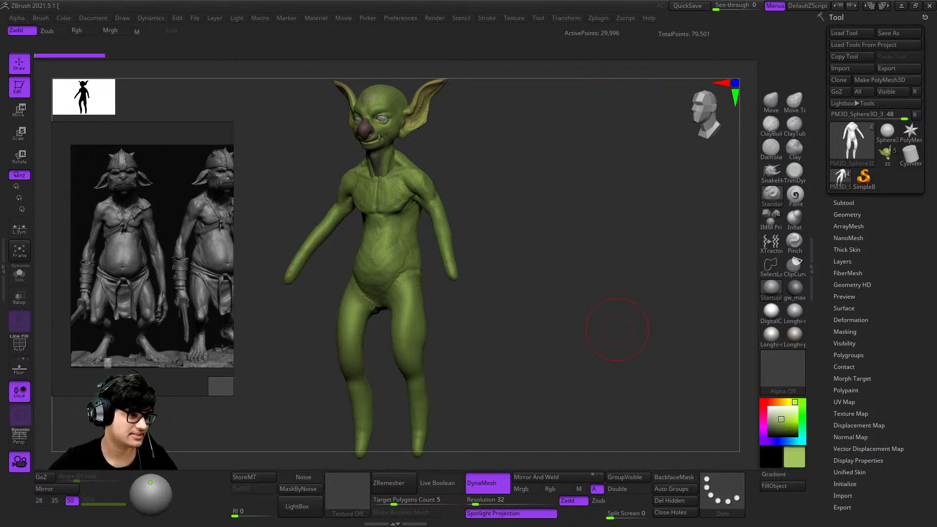
mouse_move(515, 202)
shift+right_down()
mouse_move(524, 156)
mouse_move(527, 195)
shift+right_up()
ctrl+right_drag(527, 195, 497, 263)
mouse_move(497, 263)
alt+right_down()
mouse_move(493, 298)
mouse_move(480, 225)
mouse_move(419, 210)
mouse_move(492, 318)
mouse_move(495, 258)
alt+right_up()
ctrl+right_drag(495, 259, 460, 285)
alt+click(484, 244)
ctrl+right_drag(484, 244, 480, 214)
mouse_move(481, 215)
right_down()
mouse_move(502, 220)
mouse_move(486, 237)
mouse_move(475, 223)
mouse_move(481, 291)
mouse_move(492, 190)
right_up()
Step: Choose the Move Topological brush with a Draw Size of about 110 and a Z Intensity of 15
ctrl+click(682, 185)
ctrl+click(683, 186)
right_drag(683, 171, 702, 200)
click(794, 103)
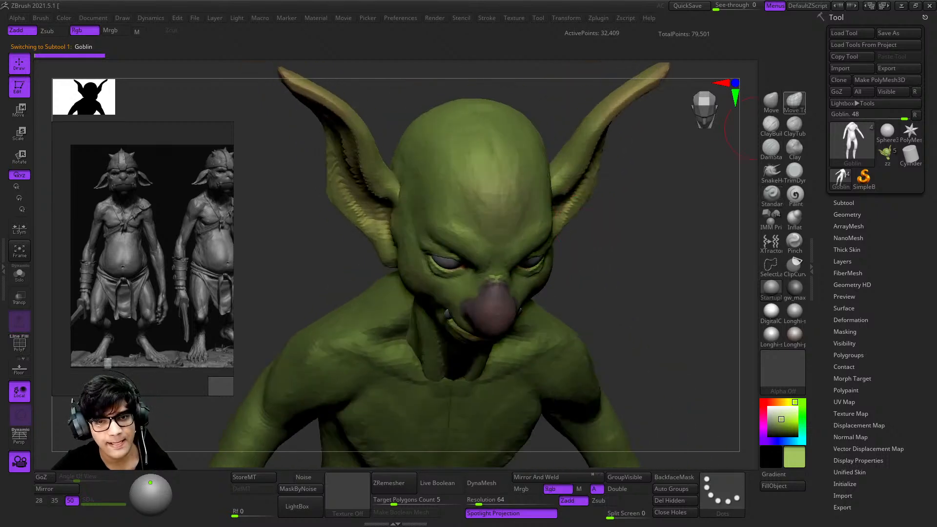
alt+right_drag(494, 279, 506, 156)
key(space)
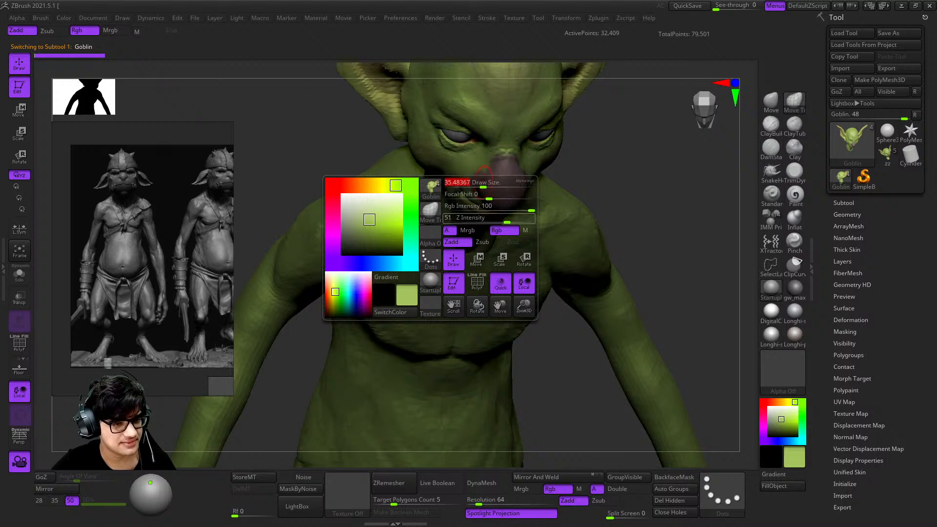
drag(483, 184, 496, 183)
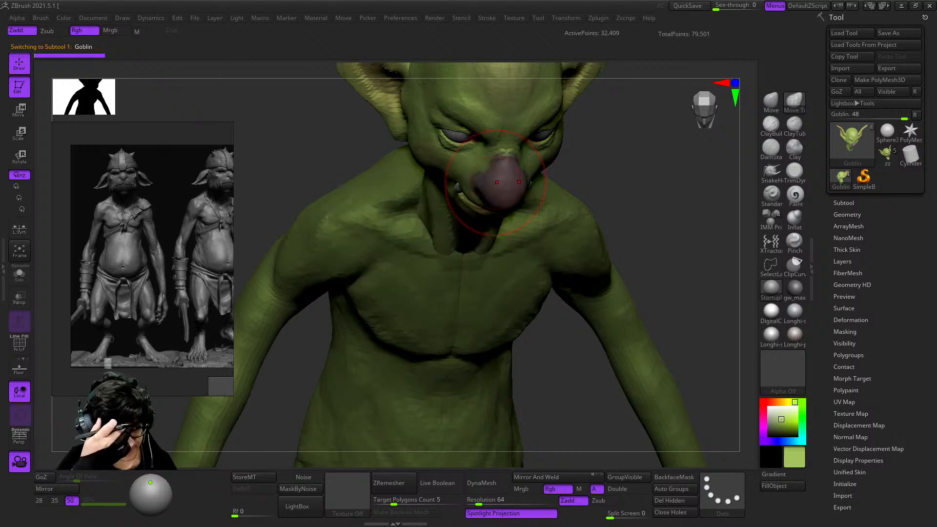
mouse_move(460, 199)
right_down()
mouse_move(419, 244)
mouse_move(461, 254)
mouse_move(476, 161)
mouse_move(512, 170)
mouse_move(468, 146)
mouse_move(439, 188)
right_up()
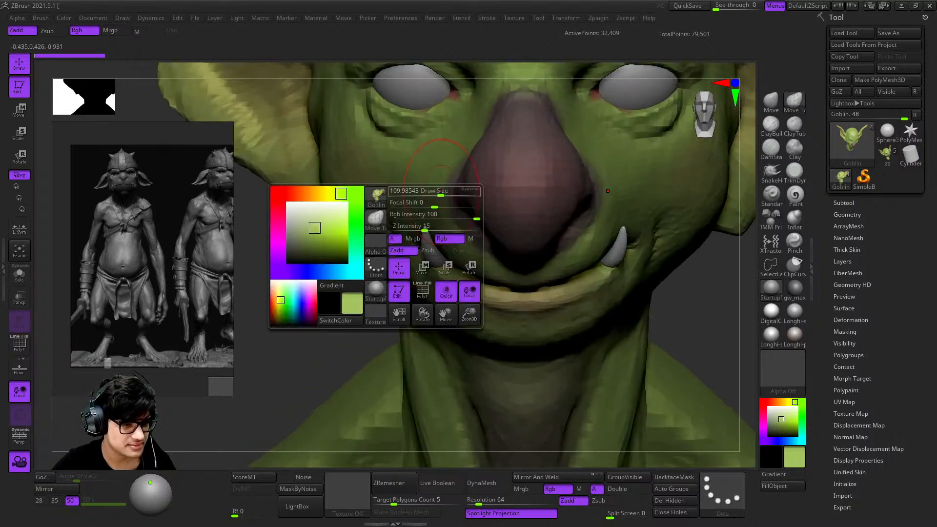
Step: Find the blue-painted goblin on the reference board and enlarge its head and torso
scroll(178, 269, down, 7)
middle_drag(178, 268, 66, 117)
scroll(168, 234, up, 5)
click(116, 185)
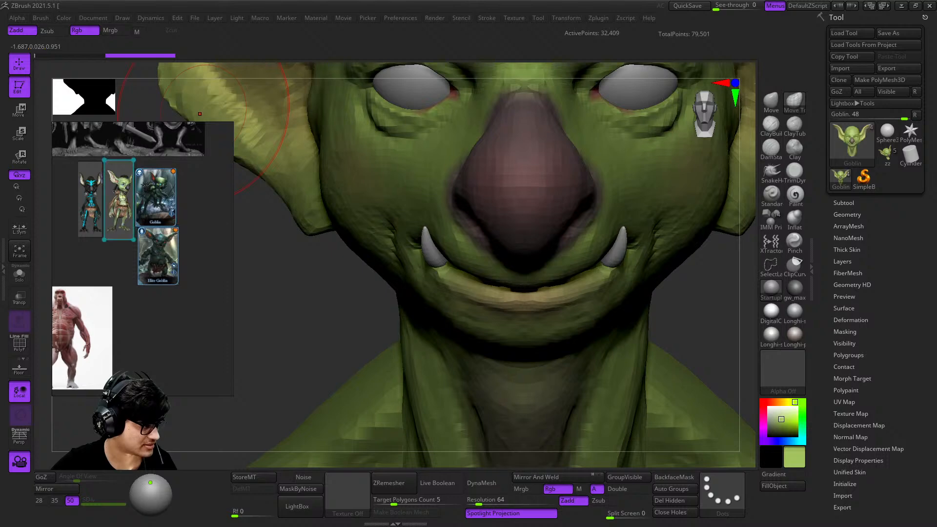
scroll(115, 180, up, 7)
scroll(155, 183, up, 4)
scroll(149, 188, down, 7)
scroll(71, 190, up, 6)
middle_drag(73, 193, 152, 225)
scroll(152, 226, up, 2)
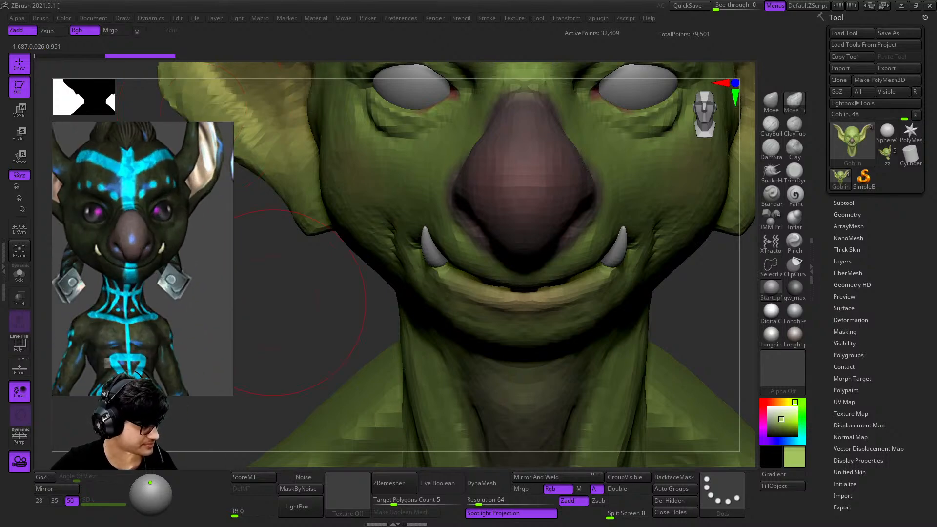
Step: Show the head subtool in isolation, checking the nose from several angles
mouse_move(458, 249)
ctrl+right_down()
mouse_move(449, 185)
mouse_move(446, 219)
ctrl+right_up()
right_drag(447, 220, 476, 222)
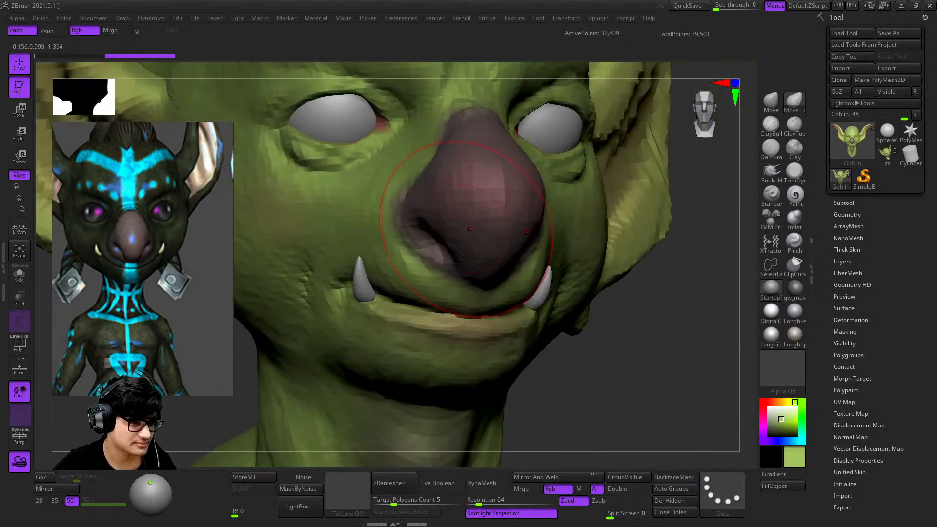
mouse_move(420, 225)
right_down()
mouse_move(463, 227)
mouse_move(425, 215)
mouse_move(433, 213)
mouse_move(430, 225)
mouse_move(453, 215)
mouse_move(504, 220)
mouse_move(503, 237)
mouse_move(532, 222)
mouse_move(533, 240)
right_up()
mouse_move(559, 207)
right_down()
mouse_move(557, 224)
mouse_move(524, 210)
mouse_move(510, 200)
mouse_move(508, 170)
mouse_move(485, 234)
mouse_move(453, 232)
mouse_move(456, 224)
right_up()
click(19, 275)
Step: Reshape the goblin's nose in profile with the Move Topological brush
mouse_move(437, 214)
mouse_down()
mouse_move(450, 200)
mouse_move(482, 217)
mouse_up()
mouse_move(493, 322)
ctrl+right_down()
mouse_move(510, 297)
mouse_move(493, 293)
mouse_move(480, 254)
mouse_move(482, 274)
mouse_move(466, 282)
ctrl+right_up()
drag(463, 283, 461, 287)
drag(444, 237, 439, 238)
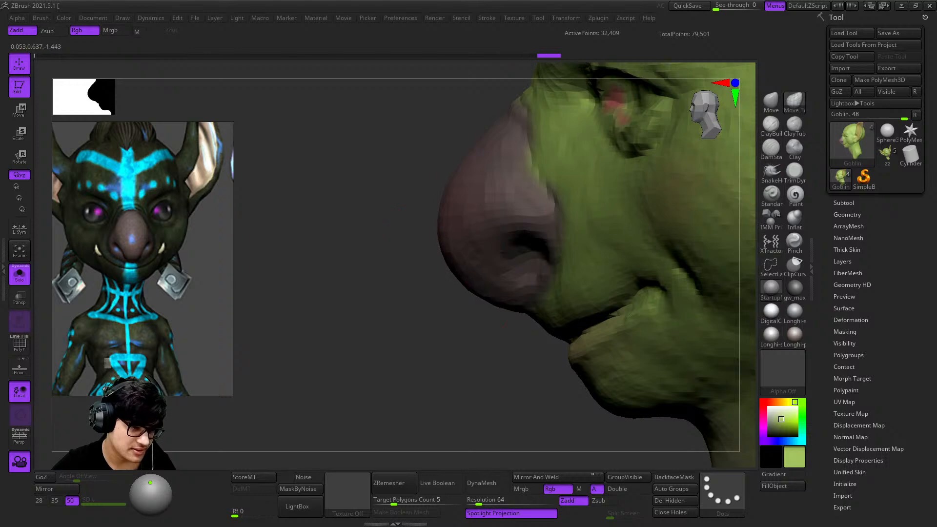
Step: Pull the side of the muzzle beside the nose slightly outward, working from below
right_drag(458, 167, 525, 334)
right_drag(525, 334, 526, 281)
right_drag(568, 310, 486, 217)
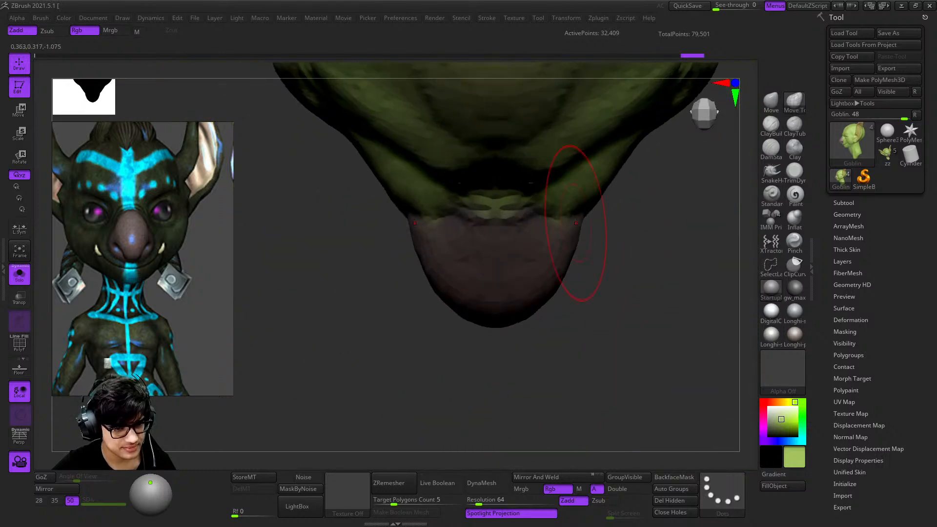
alt+right_drag(557, 210, 562, 246)
drag(590, 244, 599, 248)
Step: Set the Move Topological brush's Draw Size to about 114 for shaping the side of the face
right_drag(605, 243, 549, 320)
right_click(544, 326)
mouse_move(591, 272)
right_down()
mouse_move(566, 265)
mouse_move(551, 205)
right_up()
mouse_move(551, 205)
right_down()
mouse_move(507, 210)
mouse_move(526, 273)
mouse_move(518, 278)
right_up()
key(space)
click(581, 214)
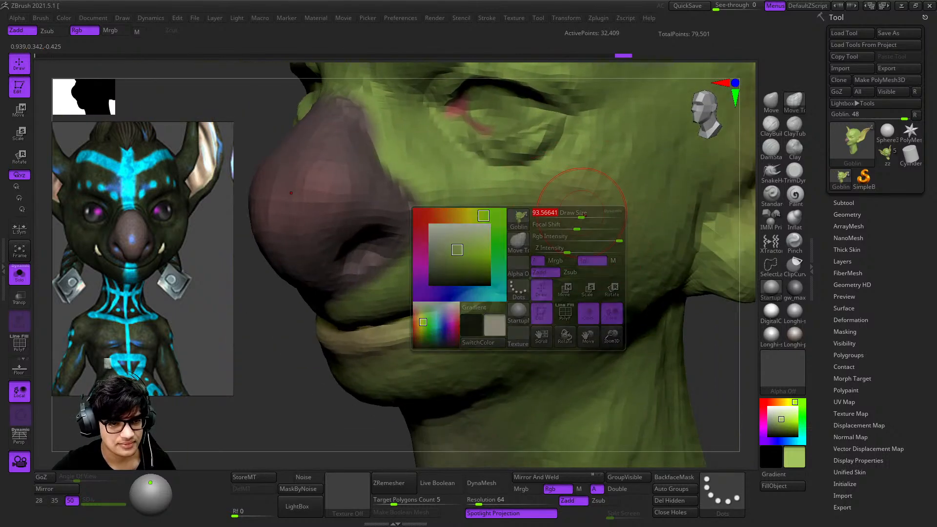
ctrl+right_drag(605, 181, 541, 266)
key(space)
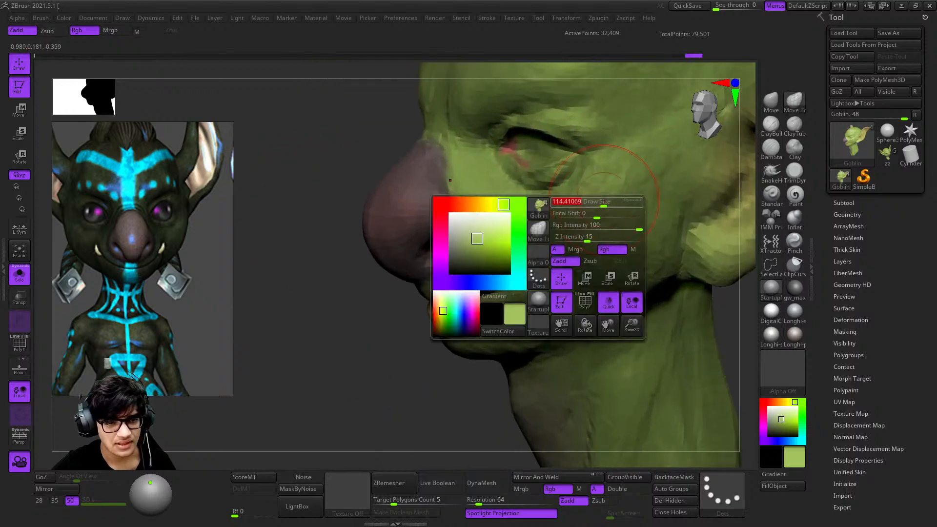
click(604, 202)
Step: Reshape the temple and cheek area beside the eye with small Move Topological strokes
ctrl+right_drag(603, 229, 632, 207)
right_drag(631, 207, 543, 246)
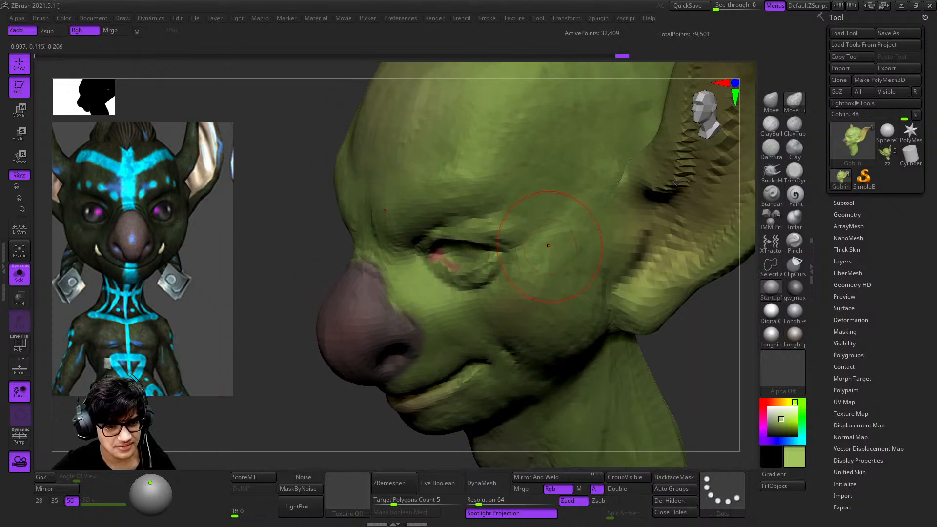
drag(590, 238, 580, 234)
mouse_move(580, 233)
ctrl+right_down()
mouse_move(559, 193)
mouse_move(583, 208)
mouse_move(571, 214)
ctrl+right_up()
drag(578, 243, 569, 252)
mouse_move(569, 253)
right_down()
mouse_move(545, 324)
mouse_move(517, 273)
mouse_move(568, 219)
mouse_move(611, 263)
mouse_move(549, 177)
mouse_move(594, 190)
mouse_move(581, 235)
mouse_move(522, 276)
mouse_move(596, 239)
mouse_move(541, 273)
right_up()
right_click(535, 286)
ctrl+right_drag(596, 239, 561, 278)
drag(576, 264, 585, 255)
Step: Examine the head's profile and the underside of the nose, mouth and chin
mouse_move(585, 255)
right_down()
mouse_move(547, 233)
mouse_move(611, 184)
mouse_move(630, 156)
right_up()
key(f)
mouse_move(575, 171)
ctrl+right_down()
mouse_move(508, 215)
mouse_move(542, 259)
mouse_move(557, 244)
mouse_move(492, 227)
mouse_move(561, 175)
ctrl+right_up()
mouse_move(523, 234)
ctrl+right_down()
mouse_move(519, 245)
mouse_move(456, 196)
ctrl+right_up()
alt+right_drag(459, 292, 436, 127)
ctrl+right_drag(517, 298, 485, 262)
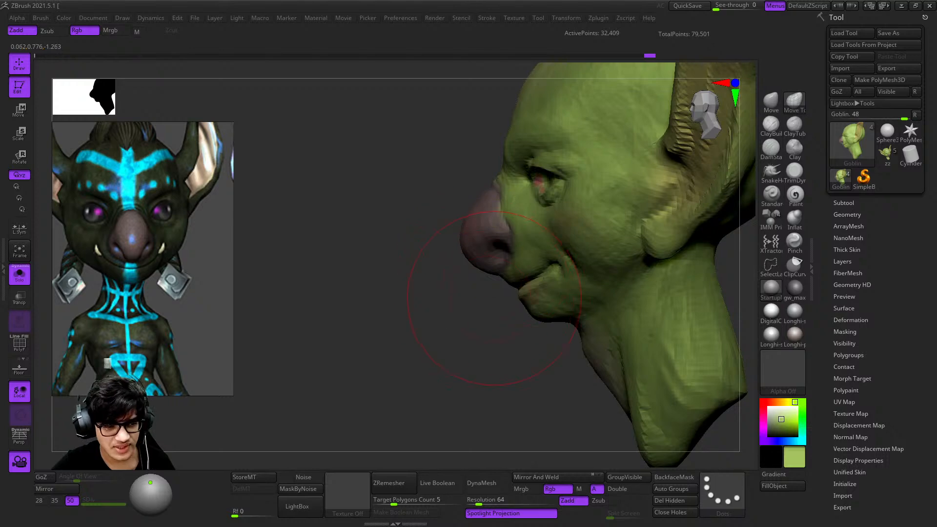
ctrl+right_drag(487, 299, 523, 345)
alt+right_drag(585, 251, 493, 188)
right_drag(493, 195, 586, 146)
mouse_move(532, 268)
ctrl+right_down()
mouse_move(485, 226)
mouse_move(517, 264)
ctrl+right_up()
Step: Adjust the brush's Draw Size and reshape the mouth and lower face from below with short strokes
key(space)
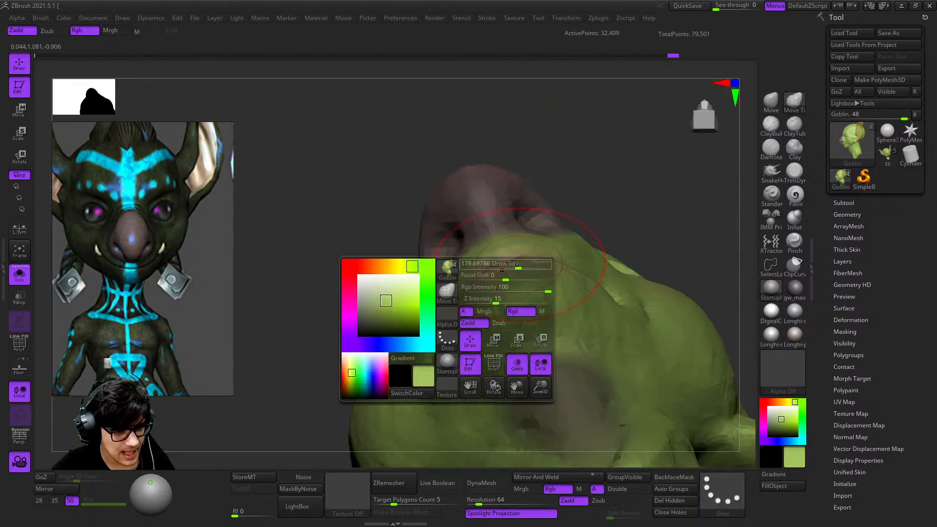
drag(551, 256, 545, 248)
right_drag(531, 261, 539, 190)
ctrl+right_drag(539, 190, 564, 228)
drag(601, 211, 596, 220)
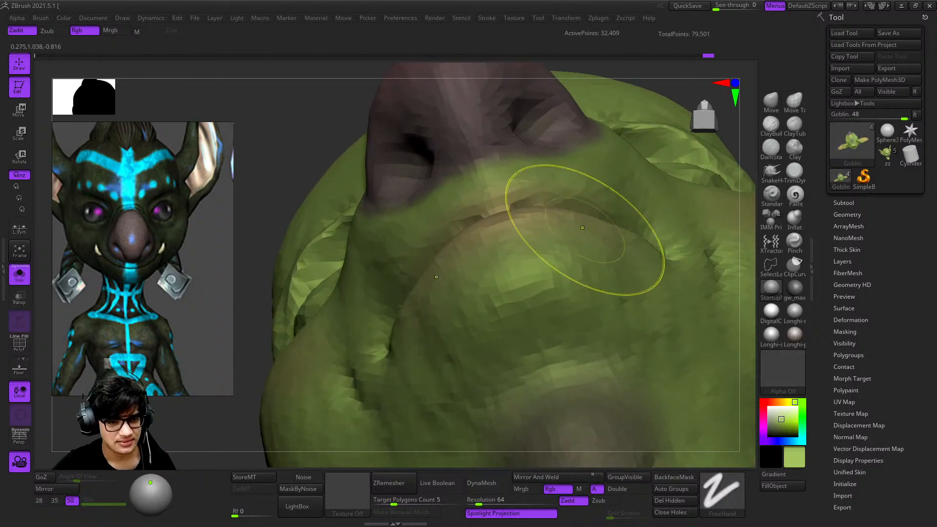
ctrl+right_drag(593, 223, 561, 187)
right_drag(561, 187, 544, 274)
drag(544, 278, 541, 272)
ctrl+right_drag(537, 268, 517, 247)
right_drag(517, 246, 556, 247)
ctrl+right_drag(556, 246, 585, 283)
Step: Resize the Move Topological brush, refine the head's contour with a short stroke, and turn to its back
right_drag(492, 307, 435, 302)
key(space)
drag(508, 241, 493, 241)
drag(492, 259, 481, 273)
ctrl+right_drag(478, 276, 468, 234)
mouse_move(468, 234)
right_down()
mouse_move(483, 288)
mouse_move(502, 219)
mouse_move(459, 312)
right_up()
right_drag(558, 188, 376, 197)
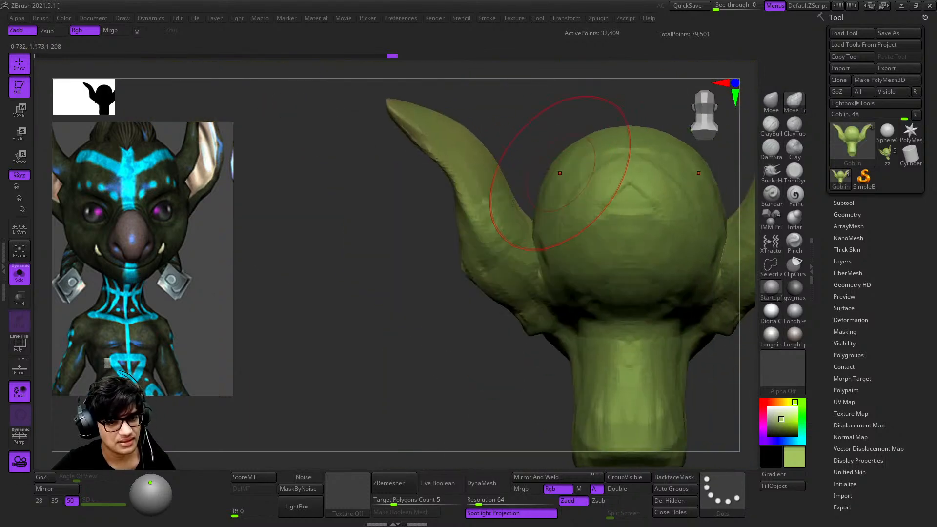
Step: Resize the Move Topological brush and reshape the back and side of the head with short strokes
ctrl+right_drag(541, 182, 545, 240)
key(space)
drag(548, 247, 533, 251)
ctrl+right_drag(533, 252, 529, 200)
right_drag(529, 200, 569, 224)
right_drag(568, 224, 585, 209)
drag(578, 218, 565, 225)
ctrl+right_drag(565, 226, 561, 183)
right_drag(561, 183, 603, 185)
ctrl+right_drag(517, 244, 534, 227)
right_drag(558, 269, 558, 243)
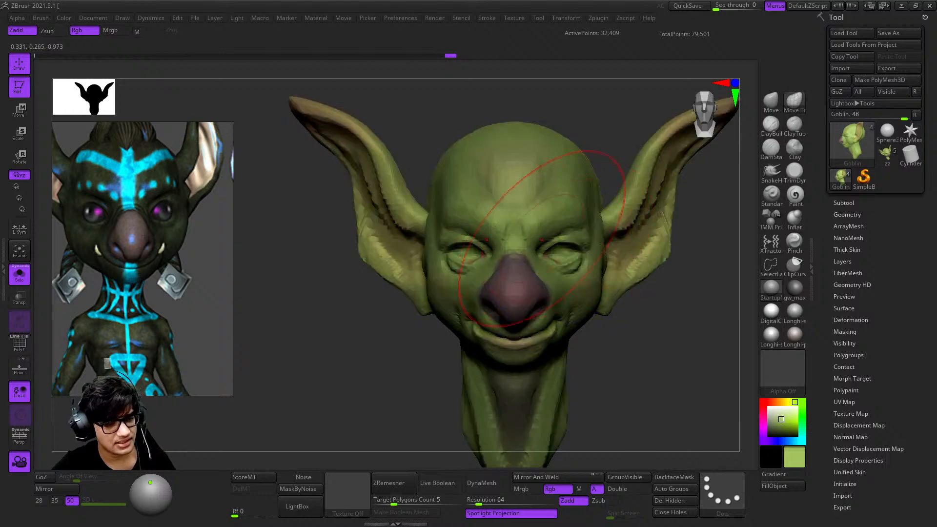
Step: Turn off Solo mode to show the whole goblin and adjust the head's profile with a short stroke
key(f)
click(20, 274)
alt+right_drag(416, 223, 480, 190)
shift+right_drag(480, 190, 492, 173)
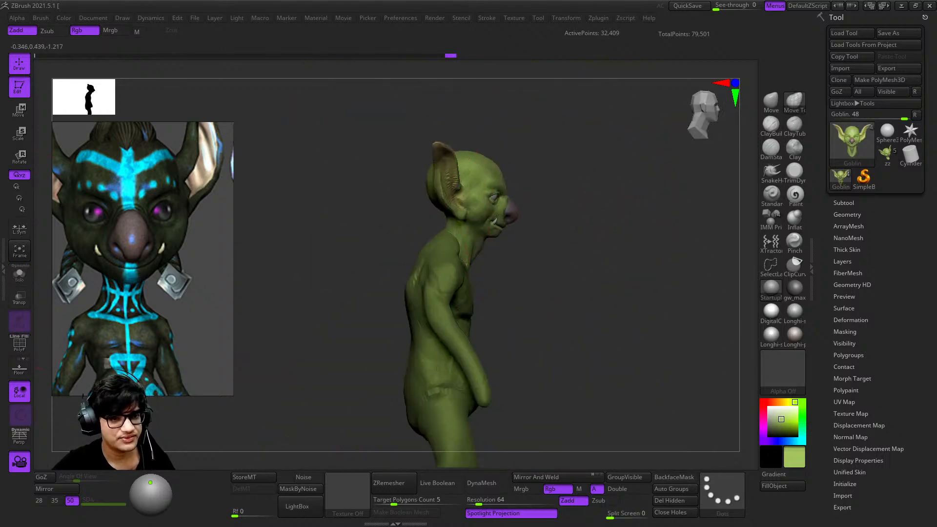
ctrl+right_drag(563, 200, 583, 368)
drag(589, 241, 583, 241)
ctrl+right_drag(584, 240, 627, 329)
mouse_move(594, 269)
alt+right_down()
mouse_move(569, 224)
mouse_move(575, 253)
alt+right_up()
Step: Examine the nose, tusks, mouth and cheeks from close-up front and three-quarter views
mouse_move(573, 212)
ctrl+right_down()
mouse_move(588, 171)
mouse_move(546, 230)
mouse_move(581, 198)
mouse_move(592, 234)
mouse_move(529, 234)
ctrl+right_up()
ctrl+right_drag(529, 233, 542, 263)
right_drag(490, 212, 517, 285)
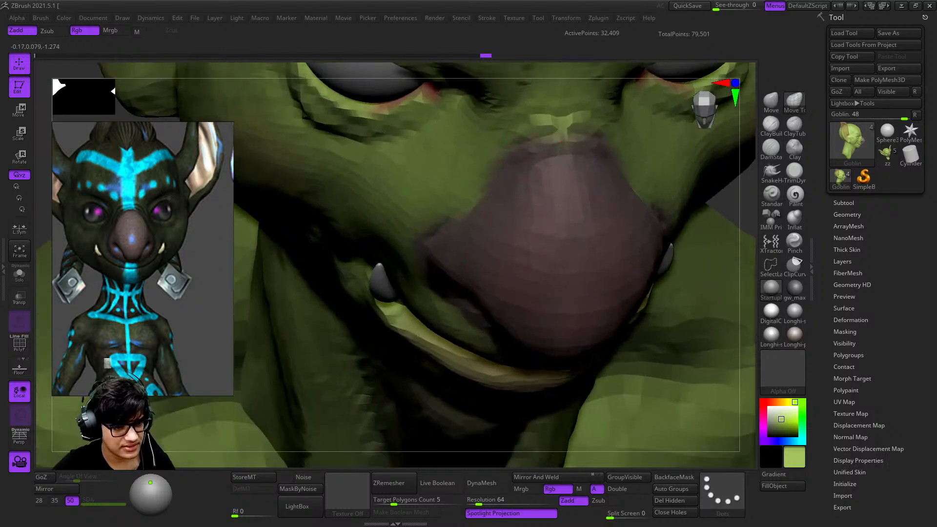
ctrl+right_drag(514, 224, 516, 196)
shift+right_drag(516, 195, 531, 171)
alt+right_drag(514, 276, 532, 251)
ctrl+right_drag(532, 251, 537, 276)
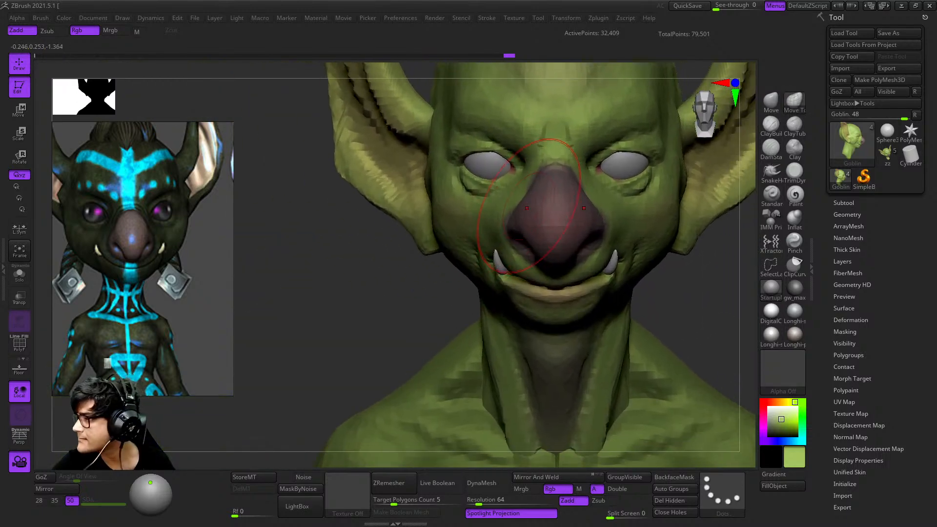
alt+right_drag(524, 202, 544, 173)
right_drag(470, 201, 495, 220)
right_click(394, 332)
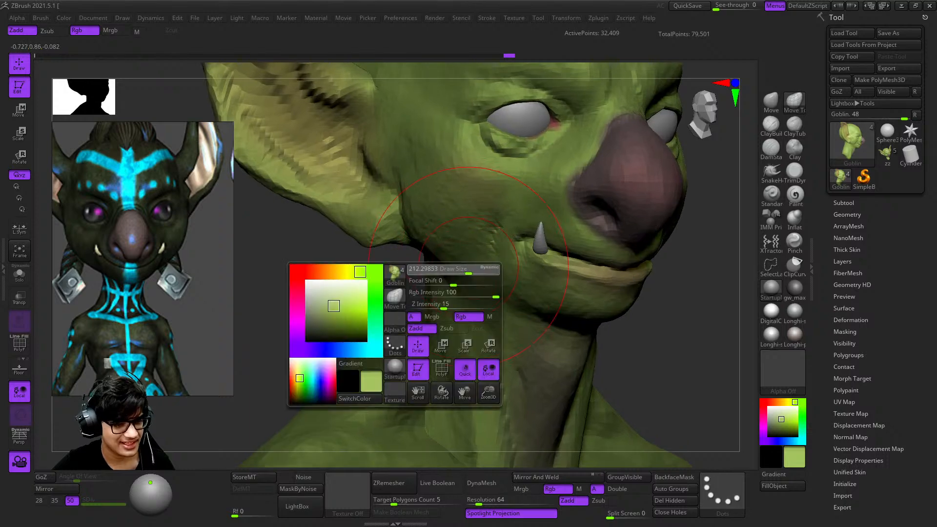
ctrl+right_drag(512, 264, 488, 224)
alt+right_drag(493, 127, 510, 182)
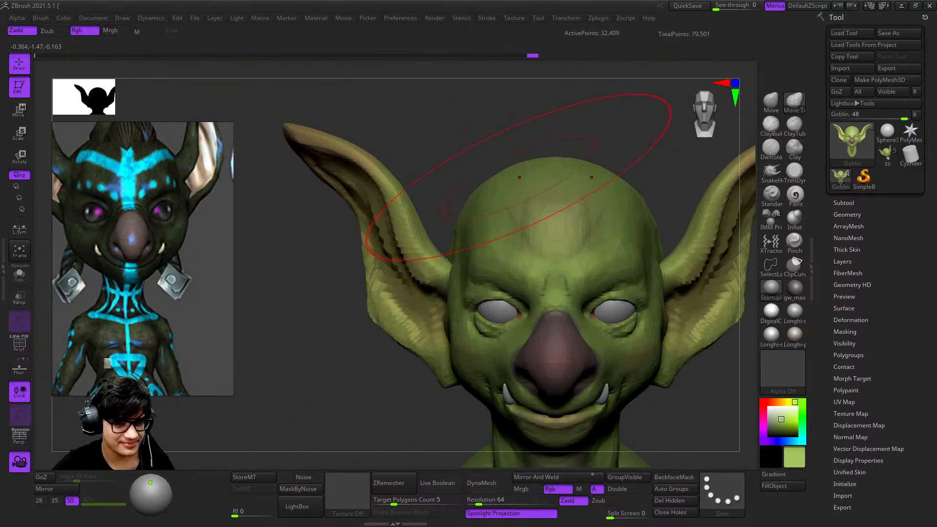
Step: Smooth a small area of the sculpt and check the mesh with the polyframe display
mouse_move(478, 214)
shift+right_down()
mouse_move(425, 215)
mouse_move(472, 215)
shift+right_up()
ctrl+right_drag(472, 214, 512, 207)
ctrl+right_drag(512, 207, 513, 171)
alt+right_drag(466, 361, 503, 297)
ctrl+right_drag(503, 297, 503, 279)
shift+drag(508, 265, 498, 263)
alt+right_drag(510, 293, 500, 249)
ctrl+right_drag(500, 249, 501, 288)
mouse_move(605, 207)
right_down()
mouse_move(573, 206)
mouse_move(586, 261)
mouse_move(527, 264)
right_up()
key(shift+f)
key(shift+f)
Step: Build up the side of the abdomen below the ribs with diagonal ClayBuildup strokes on the body mesh
mouse_move(527, 263)
ctrl+right_down()
mouse_move(527, 274)
mouse_move(494, 278)
ctrl+right_up()
mouse_move(510, 226)
ctrl+right_down()
mouse_move(490, 281)
mouse_move(509, 254)
ctrl+right_up()
drag(480, 249, 370, 351)
right_drag(444, 244, 544, 233)
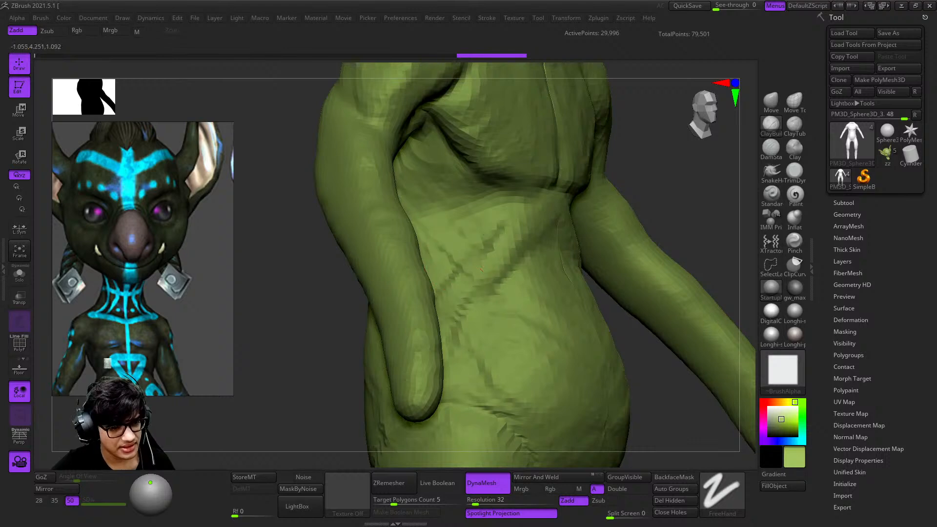
right_drag(469, 259, 430, 263)
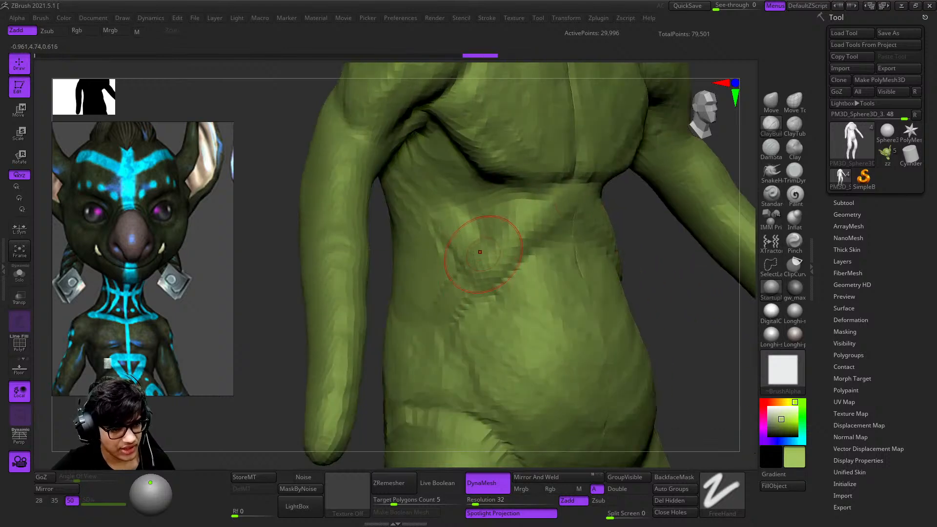
drag(480, 254, 419, 318)
ctrl+right_drag(454, 293, 464, 266)
right_drag(547, 258, 468, 258)
Step: Adjust the ClayBuildup brush's Draw Size and build up the front of the belly with a long vertical stroke
ctrl+right_drag(603, 195, 599, 232)
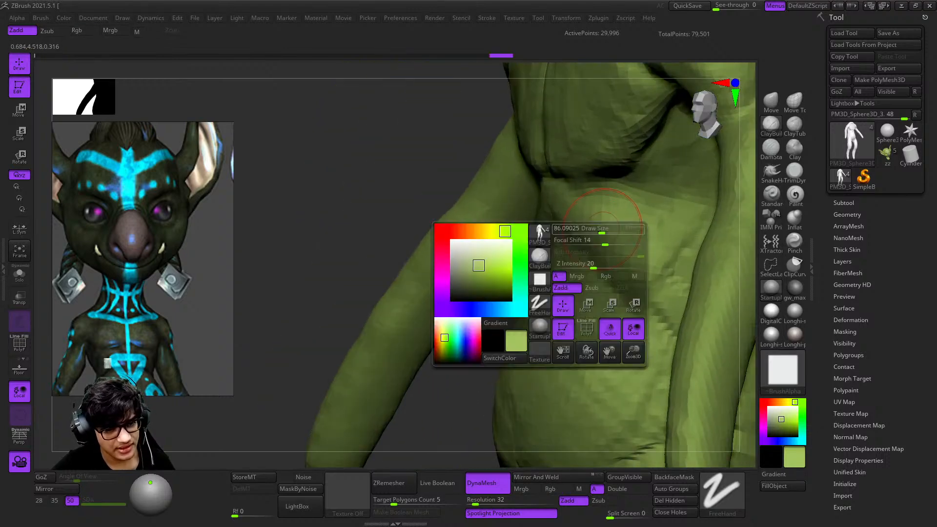
mouse_move(551, 263)
right_down()
mouse_move(485, 219)
mouse_move(545, 233)
mouse_move(570, 227)
right_up()
ctrl+right_drag(636, 211, 518, 135)
alt+right_drag(548, 237, 512, 268)
key(space)
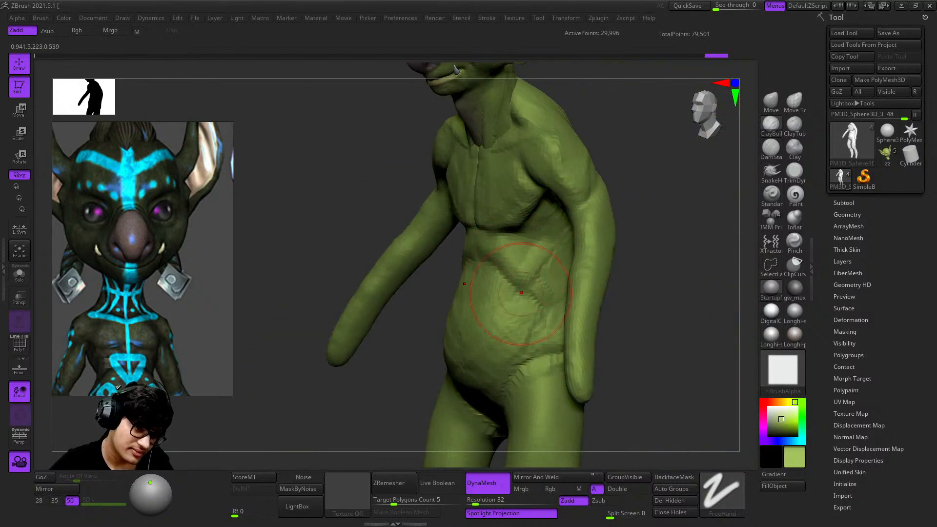
right_drag(511, 275, 495, 236)
key(space)
drag(473, 319, 470, 239)
mouse_move(495, 249)
right_down()
mouse_move(513, 217)
mouse_move(503, 274)
mouse_move(487, 256)
mouse_move(523, 279)
mouse_move(514, 229)
mouse_move(539, 245)
right_up()
Step: Adjust the brush settings and round out the lower belly above the groin
right_click(514, 230)
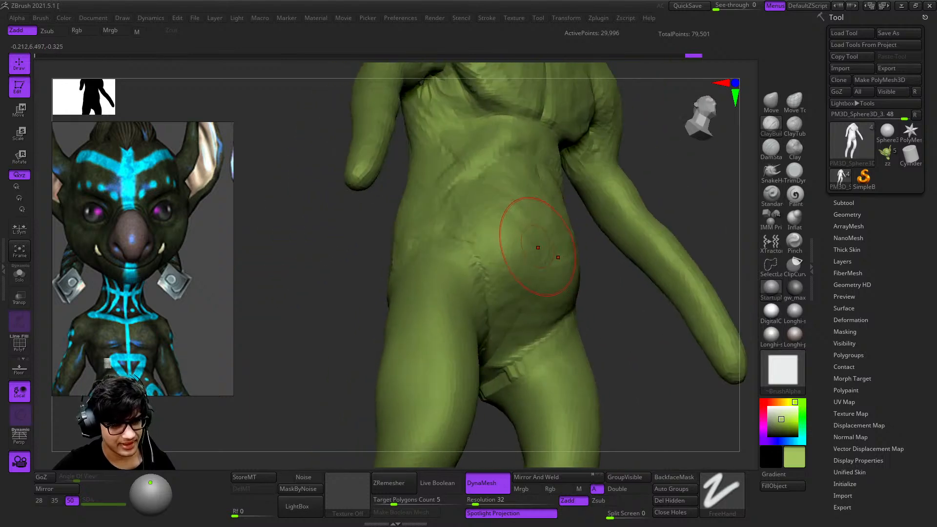
right_click(534, 285)
mouse_move(540, 326)
right_down()
mouse_move(531, 225)
mouse_move(464, 226)
right_up()
mouse_move(533, 186)
alt+right_down()
mouse_move(533, 163)
mouse_move(542, 200)
alt+right_up()
right_drag(541, 200, 521, 211)
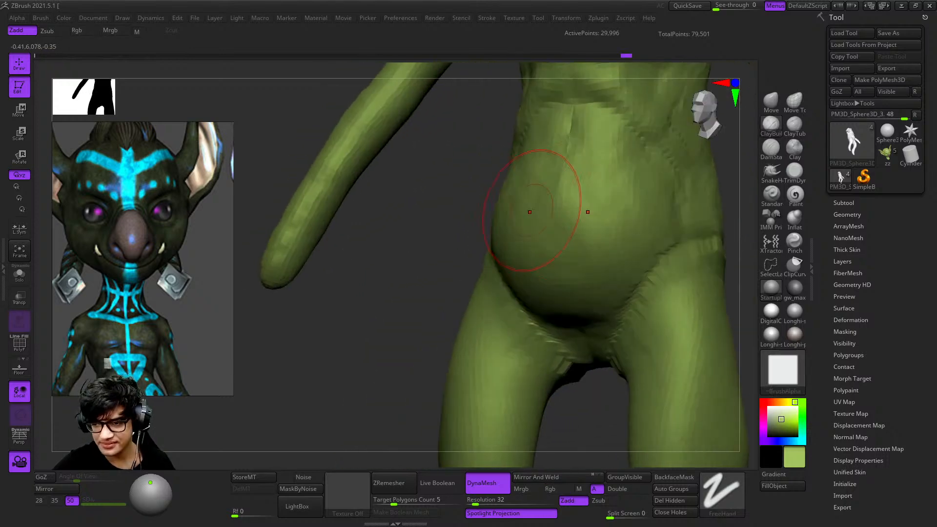
right_click(521, 212)
ctrl+right_drag(521, 288, 496, 328)
right_click(496, 327)
Step: Build up the shoulder blade area beside the armpit on the goblin's back
right_drag(540, 289, 556, 252)
right_drag(556, 306, 559, 273)
mouse_move(559, 273)
right_down()
mouse_move(590, 278)
mouse_move(557, 253)
mouse_move(556, 198)
mouse_move(568, 234)
mouse_move(547, 262)
right_up()
ctrl+right_drag(572, 311, 587, 244)
mouse_move(588, 244)
right_down()
mouse_move(554, 244)
mouse_move(604, 234)
mouse_move(581, 205)
mouse_move(480, 214)
mouse_move(508, 264)
mouse_move(534, 212)
right_up()
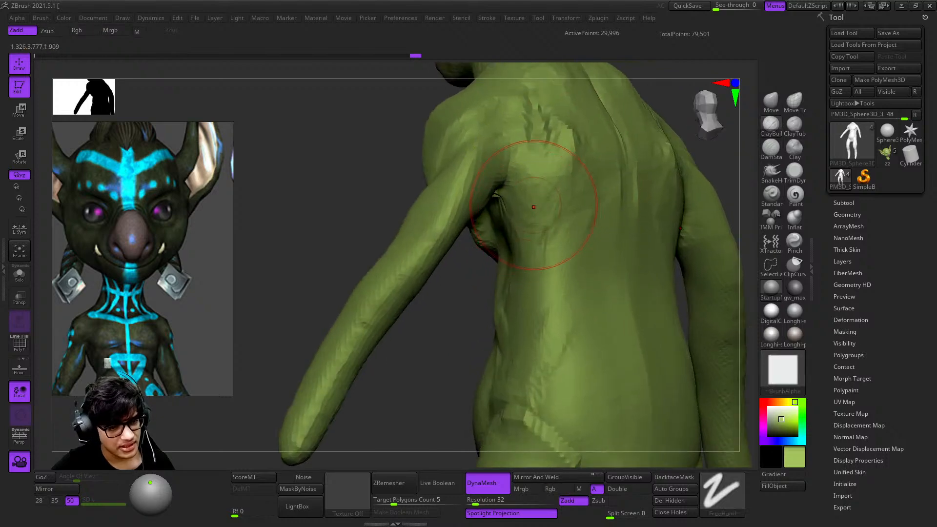
drag(538, 158, 531, 146)
mouse_move(531, 145)
right_down()
mouse_move(548, 209)
mouse_move(586, 239)
right_up()
ctrl+right_drag(585, 239, 471, 215)
mouse_move(471, 214)
ctrl+right_down()
mouse_move(498, 254)
mouse_move(539, 213)
ctrl+right_up()
Step: Add short clay strokes to the upper back and set the Draw Size to about 79
drag(531, 244, 543, 293)
mouse_move(542, 292)
ctrl+right_down()
mouse_move(536, 244)
mouse_move(539, 280)
mouse_move(521, 218)
mouse_move(508, 213)
mouse_move(546, 195)
ctrl+right_up()
drag(547, 203, 552, 225)
mouse_move(552, 225)
right_down()
mouse_move(549, 205)
mouse_move(536, 317)
mouse_move(542, 230)
right_up()
right_click(543, 226)
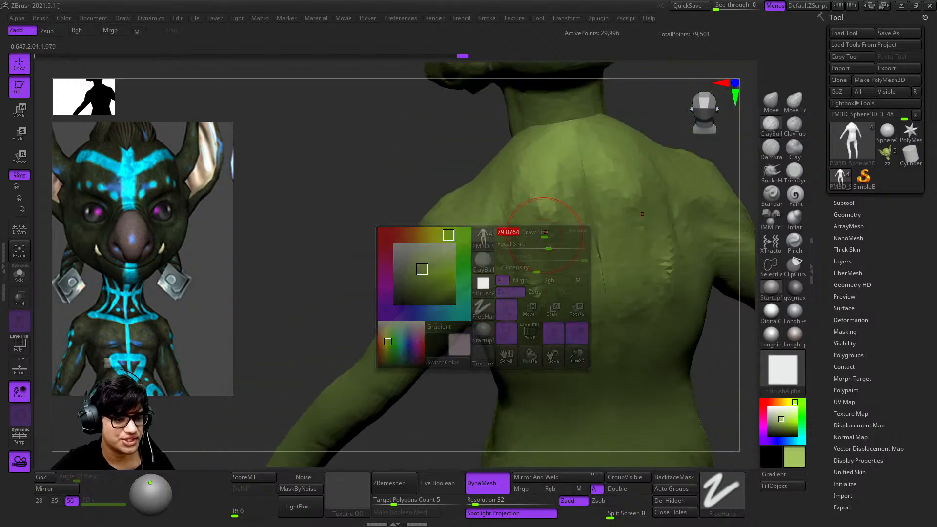
Step: Smooth the clay strokes across the upper back
right_drag(533, 311, 537, 254)
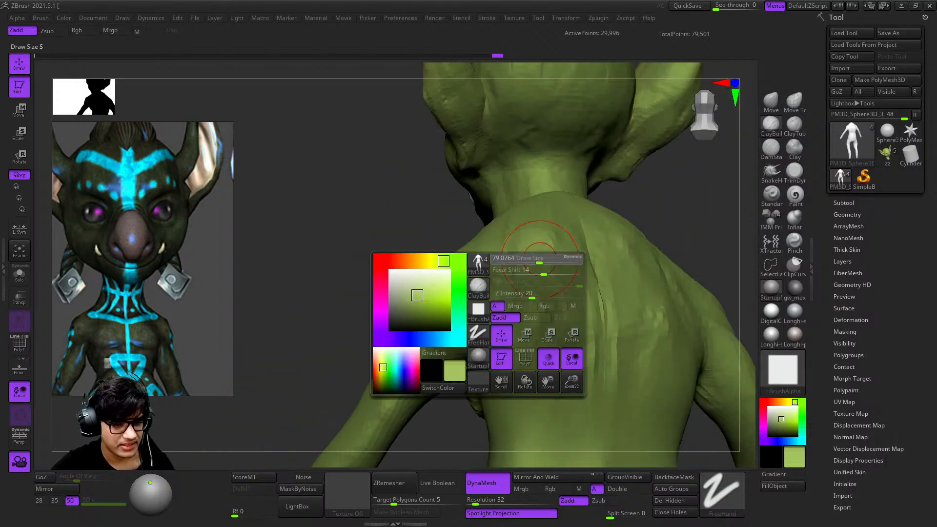
mouse_move(532, 321)
right_down()
mouse_move(550, 314)
mouse_move(569, 214)
mouse_move(567, 234)
mouse_move(516, 272)
mouse_move(533, 198)
right_up()
shift+drag(520, 236, 537, 280)
mouse_move(537, 280)
right_down()
mouse_move(526, 235)
mouse_move(532, 205)
mouse_move(532, 237)
mouse_move(509, 273)
right_up()
ctrl+right_drag(509, 273, 519, 246)
Step: Set the Draw Size to about 149 and smooth the lower back and waist
key(space)
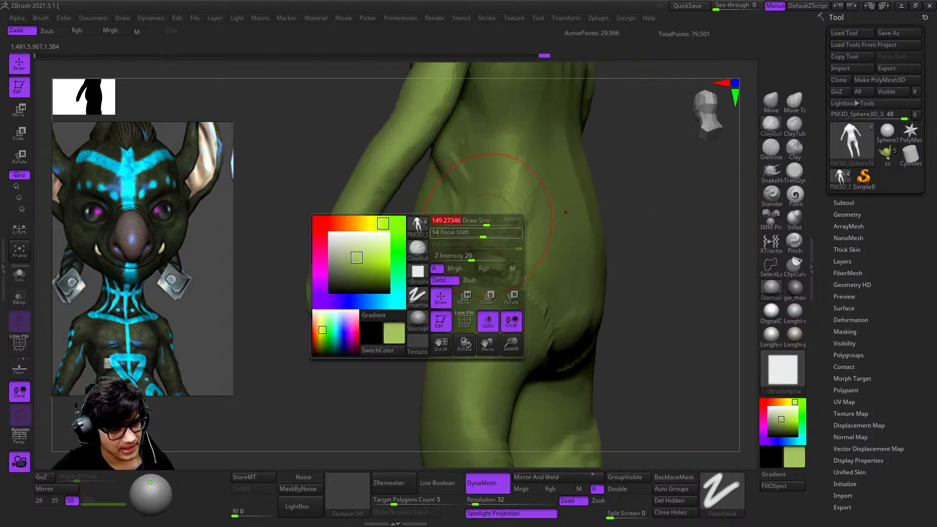
key(space)
right_drag(435, 186, 517, 264)
mouse_move(576, 207)
ctrl+right_down()
mouse_move(561, 161)
mouse_move(587, 195)
ctrl+right_up()
mouse_move(541, 273)
ctrl+right_down()
mouse_move(533, 320)
mouse_move(543, 277)
ctrl+right_up()
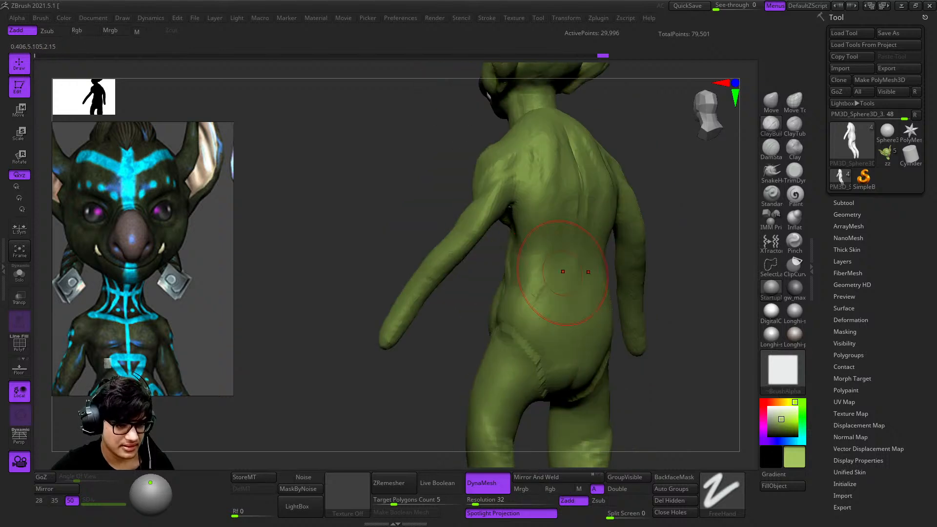
shift+drag(541, 288, 547, 310)
shift+right_drag(546, 311, 527, 273)
ctrl+right_drag(564, 149, 574, 188)
key(space)
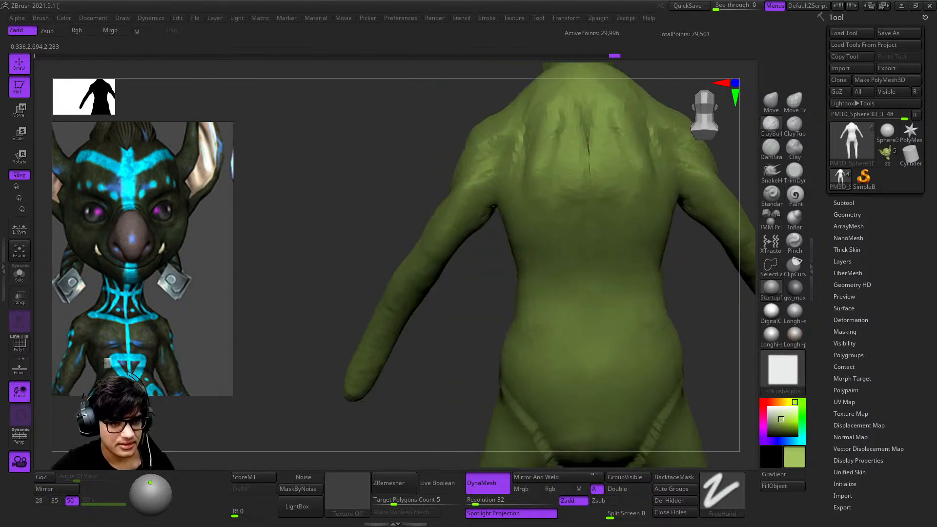
shift+drag(564, 311, 554, 314)
ctrl+right_drag(554, 315, 524, 266)
Step: Build up the flank of the back beneath the arm with a diagonal stroke and smooth it
mouse_move(524, 266)
right_down()
mouse_move(537, 269)
mouse_move(549, 200)
right_up()
mouse_move(549, 200)
ctrl+right_down()
mouse_move(562, 239)
mouse_move(529, 210)
ctrl+right_up()
ctrl+right_drag(530, 210, 517, 256)
drag(498, 247, 537, 283)
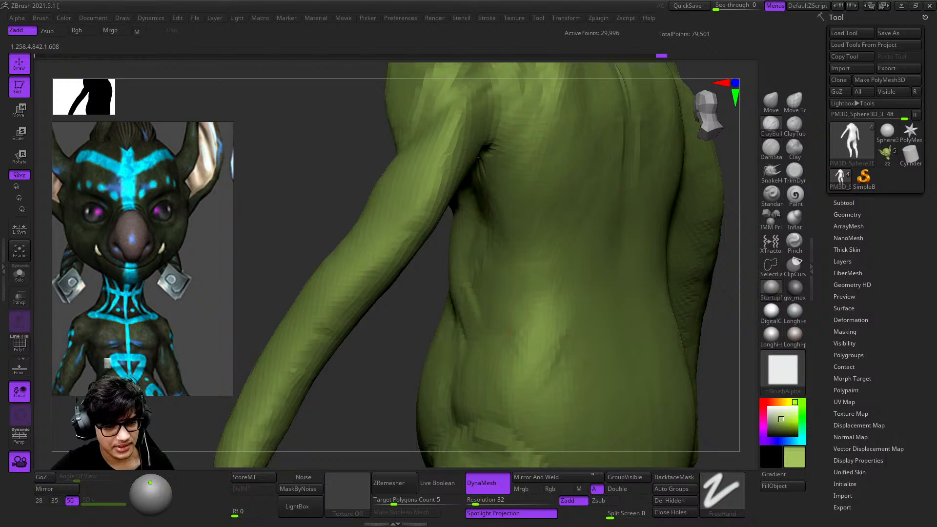
ctrl+right_drag(498, 234, 488, 200)
mouse_move(488, 200)
right_down()
mouse_move(522, 215)
mouse_move(527, 254)
right_up()
shift+drag(527, 254, 532, 293)
Step: Add volume to the lower back and the middle of the back with short strokes
drag(559, 395, 560, 410)
mouse_move(551, 361)
ctrl+right_down()
mouse_move(512, 273)
mouse_move(494, 285)
ctrl+right_up()
right_click(495, 284)
drag(542, 244, 548, 212)
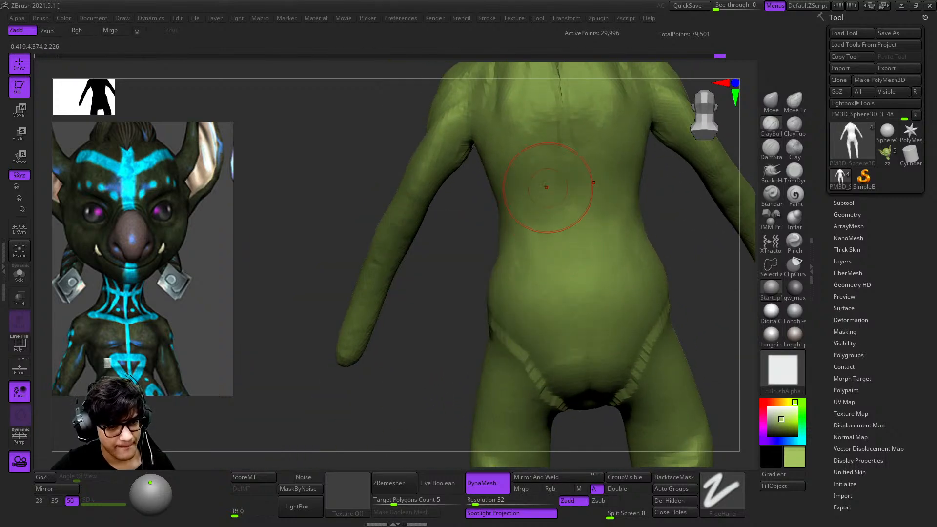
right_drag(548, 212, 565, 209)
ctrl+right_drag(556, 290, 529, 254)
ctrl+right_drag(518, 314, 577, 208)
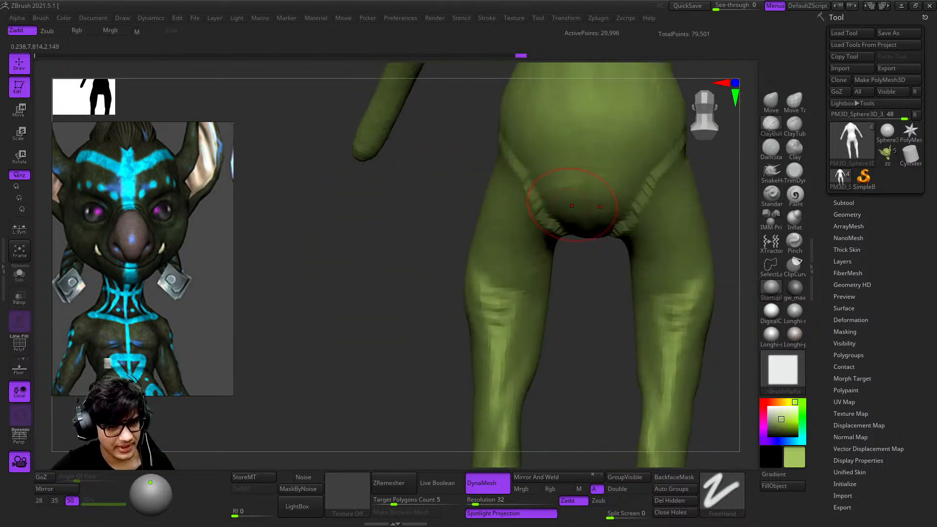
Step: Adjust the brush and build up the buttocks and hips with short clay strokes
right_click(577, 208)
alt+right_drag(546, 172, 575, 257)
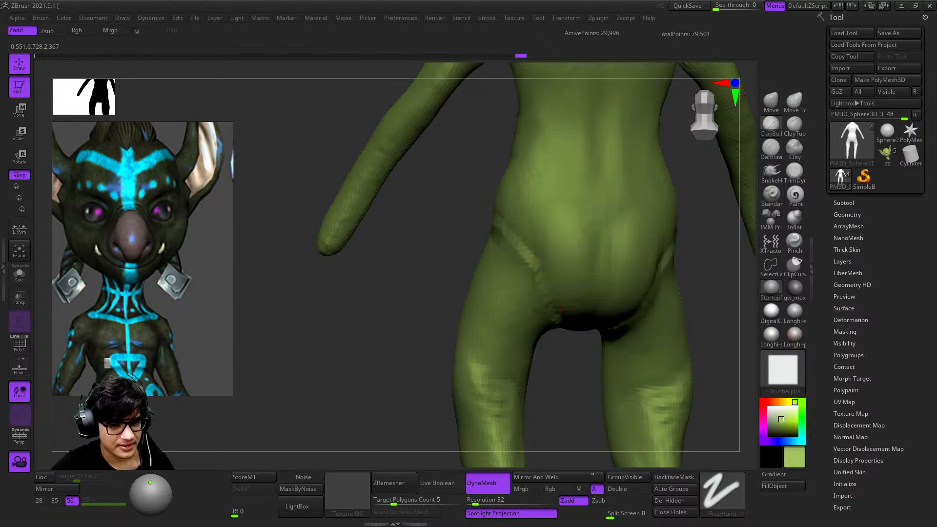
mouse_move(517, 298)
ctrl+right_down()
mouse_move(564, 244)
mouse_move(592, 230)
mouse_move(503, 282)
ctrl+right_up()
right_click(502, 282)
drag(609, 210, 618, 210)
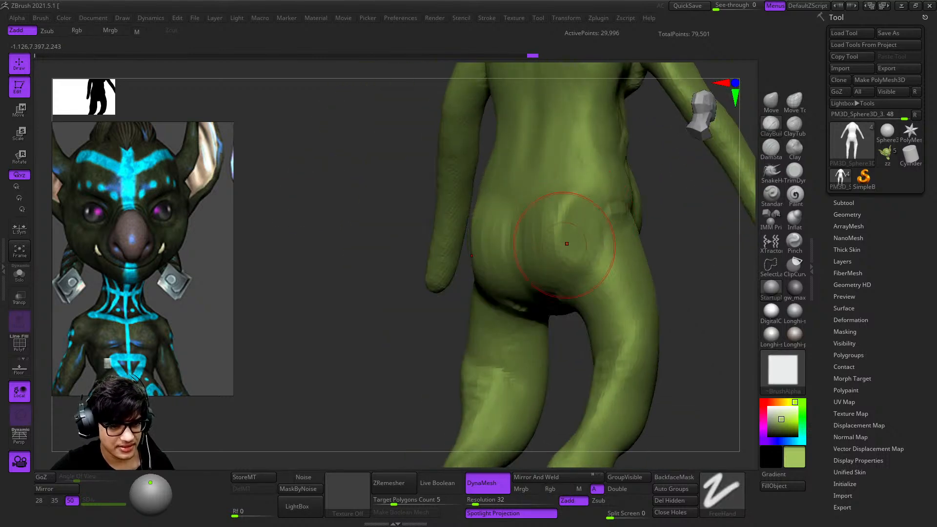
drag(555, 238, 555, 249)
mouse_move(555, 249)
right_down()
mouse_move(569, 232)
mouse_move(561, 274)
mouse_move(549, 277)
mouse_move(530, 232)
mouse_move(542, 237)
right_up()
right_click(541, 237)
drag(542, 237, 545, 249)
Step: Smooth the buttocks and bring the full figure into view from the front
right_drag(546, 250, 544, 200)
ctrl+right_drag(544, 200, 552, 240)
shift+drag(551, 240, 550, 245)
right_drag(550, 245, 552, 195)
right_drag(513, 243, 476, 239)
mouse_move(476, 239)
ctrl+right_down()
mouse_move(483, 275)
mouse_move(514, 254)
mouse_move(479, 252)
mouse_move(532, 237)
mouse_move(497, 242)
mouse_move(551, 210)
ctrl+right_up()
right_click(531, 236)
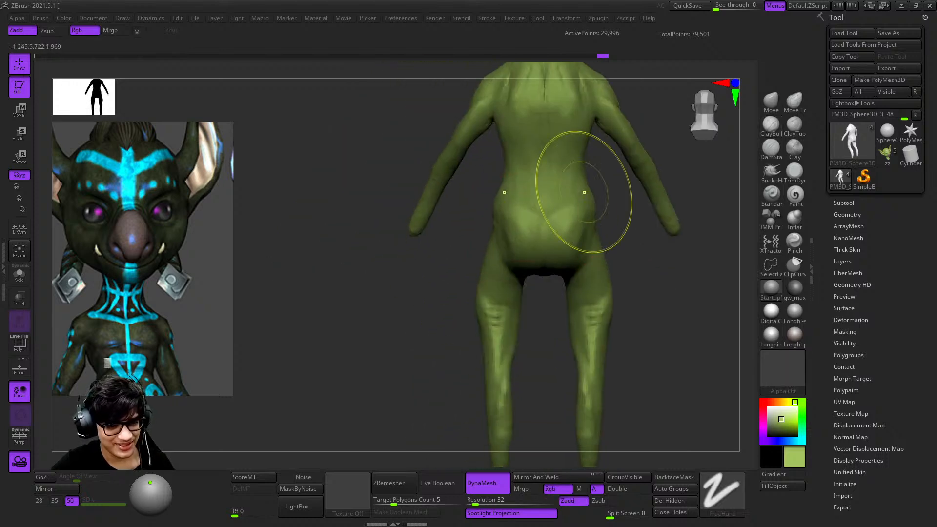
ctrl+right_drag(598, 186, 561, 210)
mouse_move(552, 351)
right_down()
mouse_move(562, 222)
mouse_move(542, 200)
mouse_move(608, 247)
mouse_move(566, 250)
right_up()
mouse_move(506, 241)
ctrl+right_down()
mouse_move(556, 291)
mouse_move(606, 265)
mouse_move(645, 276)
mouse_move(639, 259)
ctrl+right_up()
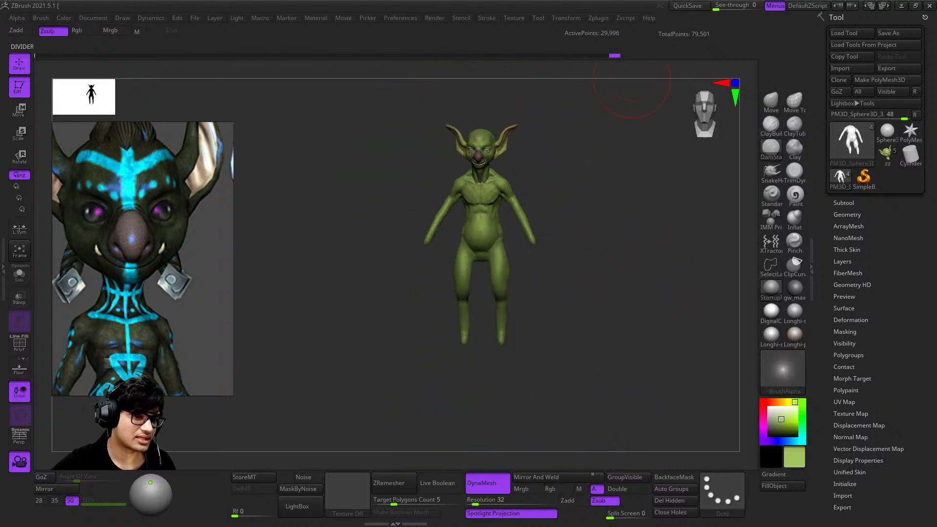
Step: Reframe the reference images on the grey full-body goblin sculpt with the round belly
scroll(142, 234, down, 6)
middle_drag(147, 210, 149, 298)
scroll(147, 268, up, 2)
double_click(147, 268)
scroll(79, 242, up, 8)
middle_drag(79, 242, 137, 215)
scroll(138, 215, down, 2)
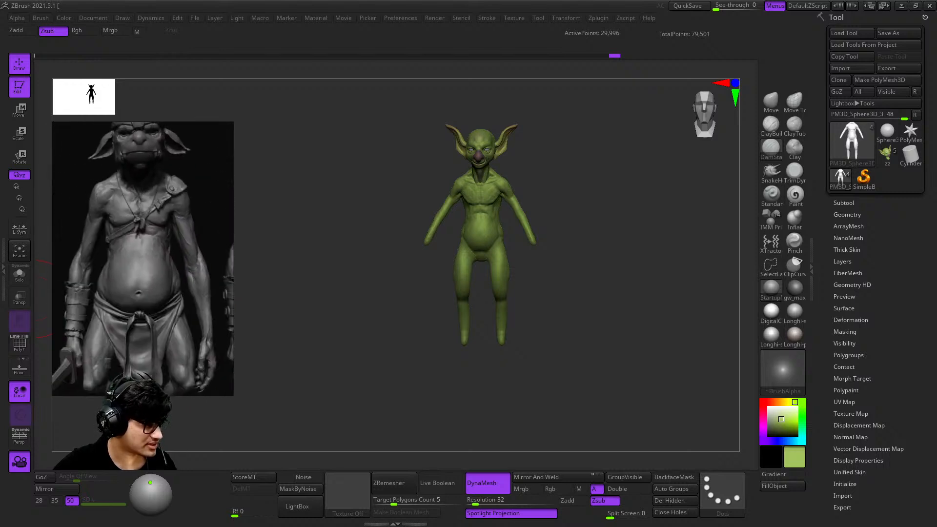
Step: Examine the torso's mesh and polygroups by toggling the polyframe display
mouse_move(450, 324)
ctrl+right_down()
mouse_move(527, 390)
mouse_move(541, 280)
mouse_move(552, 268)
mouse_move(580, 371)
ctrl+right_up()
right_drag(512, 283, 505, 219)
alt+right_drag(505, 219, 554, 221)
key(shift+f)
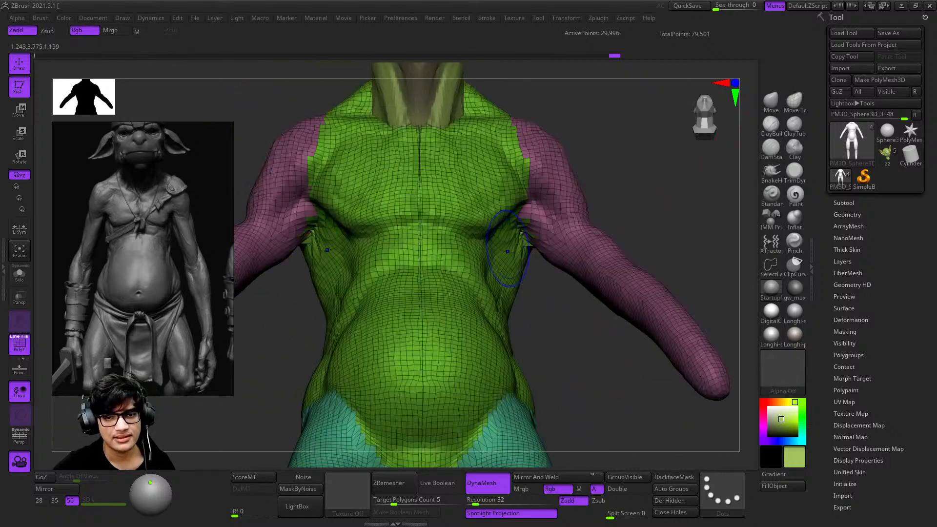
ctrl+right_drag(541, 239, 488, 234)
key(shift+f)
key(f)
key(f)
key(shift+f)
key(shift+f)
Step: Build up the hip and groin where the thigh meets the belly with the ClayBuildup brush
alt+right_drag(488, 234, 527, 311)
mouse_move(596, 306)
ctrl+right_down()
mouse_move(524, 231)
mouse_move(524, 307)
ctrl+right_up()
right_drag(525, 307, 568, 293)
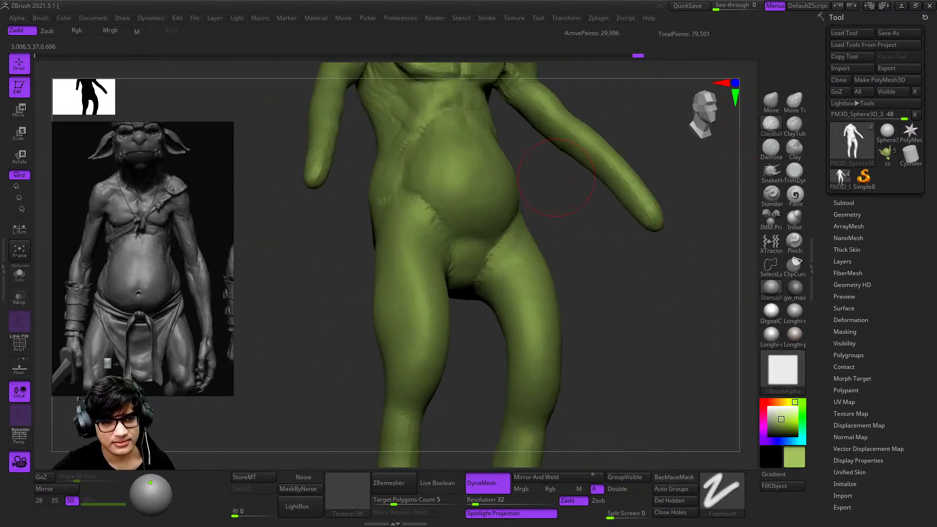
right_drag(613, 151, 470, 259)
right_drag(469, 225, 422, 231)
right_drag(441, 263, 471, 269)
drag(470, 272, 505, 256)
mouse_move(505, 256)
right_down()
mouse_move(544, 253)
mouse_move(497, 250)
mouse_move(510, 232)
right_up()
mouse_move(513, 210)
ctrl+right_down()
mouse_move(500, 242)
mouse_move(556, 237)
mouse_move(511, 215)
mouse_move(488, 217)
ctrl+right_up()
ctrl+right_drag(507, 219, 483, 308)
ctrl+right_drag(498, 397, 491, 280)
right_drag(644, 321, 601, 312)
ctrl+right_drag(575, 195, 557, 255)
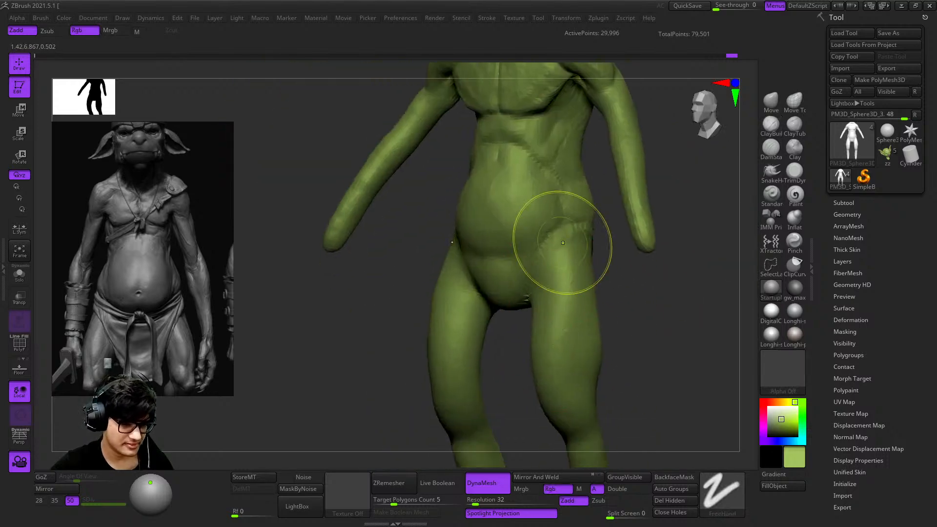
Step: Refine the hip creases and the top of the buttock cleft with the DamStandard brush
shift+right_drag(565, 209, 585, 231)
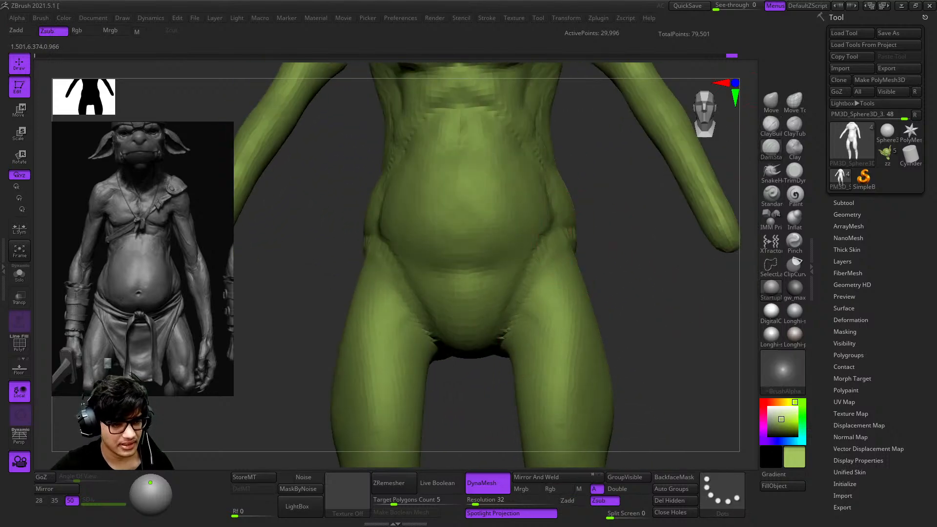
mouse_move(535, 256)
right_down()
mouse_move(554, 251)
mouse_move(541, 287)
mouse_move(512, 244)
mouse_move(439, 273)
right_up()
ctrl+right_drag(507, 264, 520, 282)
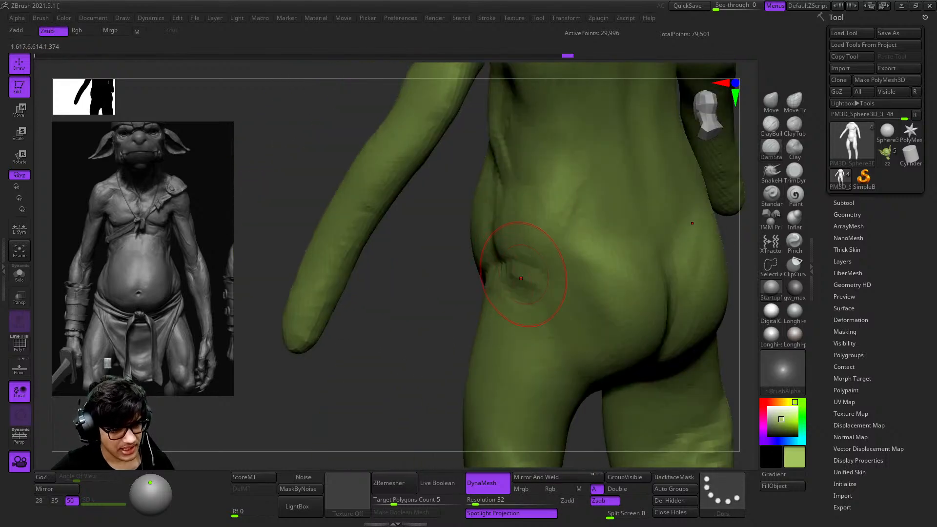
mouse_move(564, 331)
ctrl+right_down()
mouse_move(547, 288)
mouse_move(605, 285)
mouse_move(585, 297)
ctrl+right_up()
shift+drag(585, 269, 586, 286)
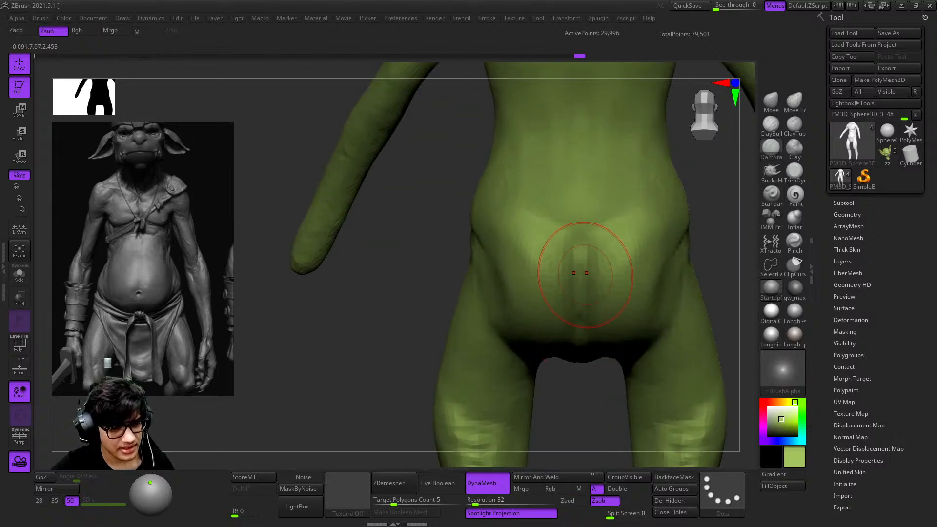
Step: Carve the spine groove down the middle of the back with the DamStandard brush
ctrl+right_drag(565, 414, 554, 361)
ctrl+right_drag(575, 156, 579, 193)
mouse_move(579, 234)
alt+right_down()
mouse_move(554, 176)
mouse_move(567, 303)
mouse_move(552, 178)
mouse_move(547, 248)
alt+right_up()
right_click(555, 164)
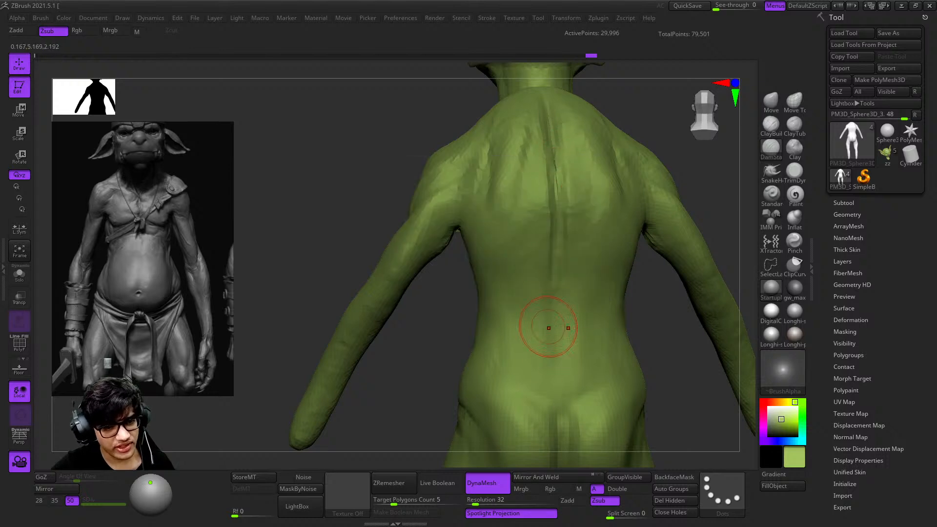
right_drag(556, 353, 558, 189)
right_click(558, 190)
right_click(565, 276)
drag(573, 152, 568, 263)
Step: Carve the muscle lines around the shoulder blade and the rear of the shoulder
mouse_move(563, 308)
ctrl+right_down()
mouse_move(561, 234)
mouse_move(517, 273)
mouse_move(520, 346)
mouse_move(552, 297)
mouse_move(551, 376)
mouse_move(548, 234)
mouse_move(534, 220)
mouse_move(603, 306)
mouse_move(509, 225)
ctrl+right_up()
right_click(520, 347)
right_click(534, 220)
drag(530, 186, 512, 234)
right_drag(434, 334, 512, 317)
mouse_move(512, 317)
ctrl+right_down()
mouse_move(540, 255)
mouse_move(541, 313)
ctrl+right_up()
drag(569, 232, 561, 189)
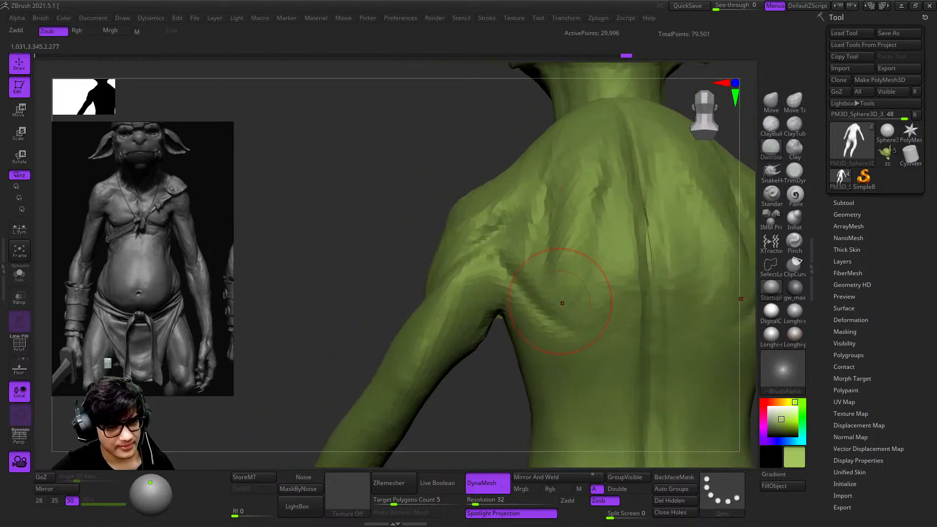
Step: Sharpen the creases between the shoulder blade, rear armpit and upper arm, working from several angles
right_drag(572, 260, 599, 186)
mouse_move(519, 240)
right_down()
mouse_move(529, 271)
mouse_move(533, 224)
mouse_move(525, 274)
right_up()
drag(524, 274, 576, 314)
mouse_move(575, 314)
right_down()
mouse_move(555, 283)
mouse_move(567, 207)
mouse_move(580, 274)
right_up()
right_drag(557, 189, 492, 264)
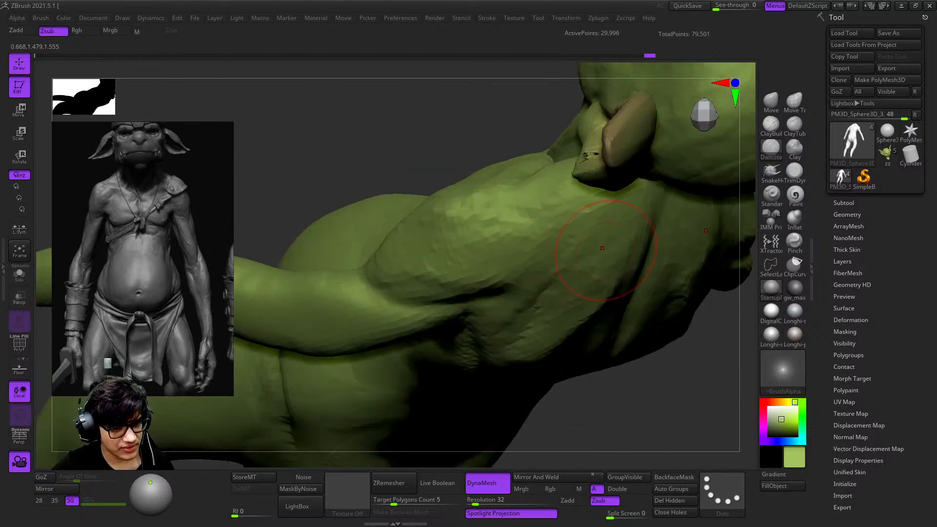
drag(517, 285, 530, 281)
right_drag(531, 281, 513, 201)
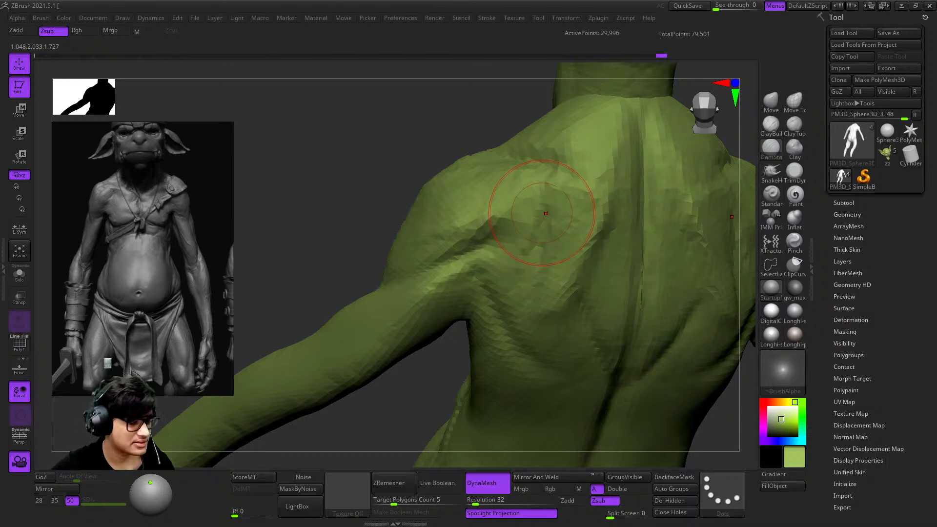
Step: Frame the grey goblin's back view closely in the reference images
scroll(117, 199, down, 6)
drag(210, 215, 135, 219)
scroll(169, 210, up, 8)
scroll(158, 239, down, 2)
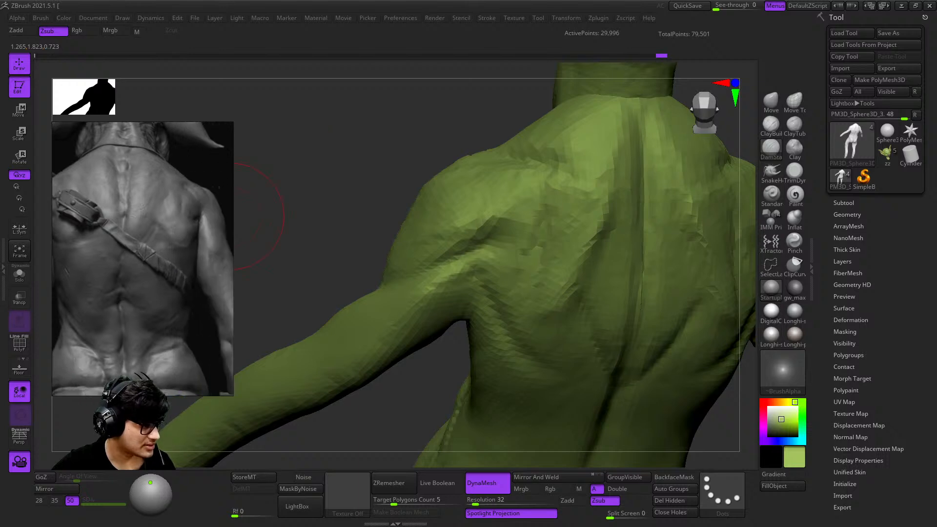
Step: Build up the lower shoulder blade and the muscle beside the armpit with the ClayBuildup brush
ctrl+right_drag(363, 166, 312, 122)
mouse_move(508, 291)
alt+right_down()
mouse_move(498, 276)
mouse_move(503, 324)
alt+right_up()
right_drag(473, 251, 468, 264)
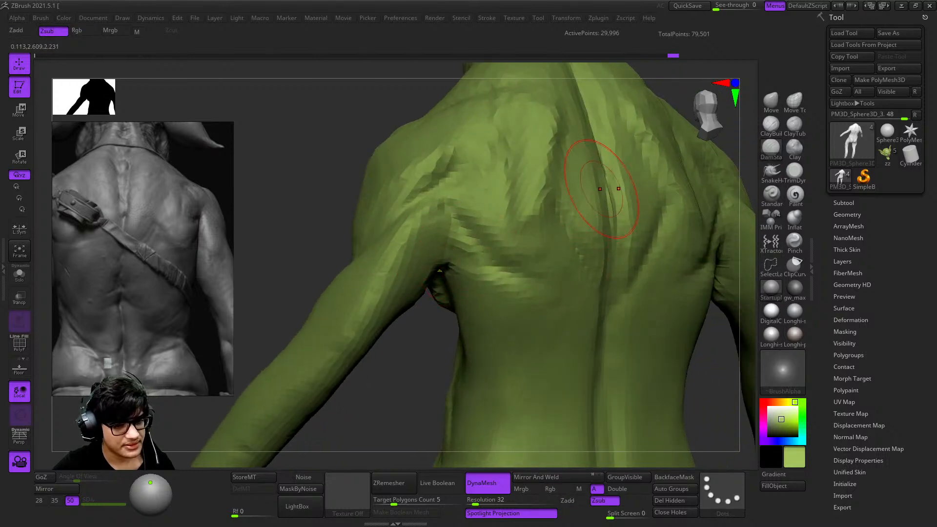
click(769, 126)
key(space)
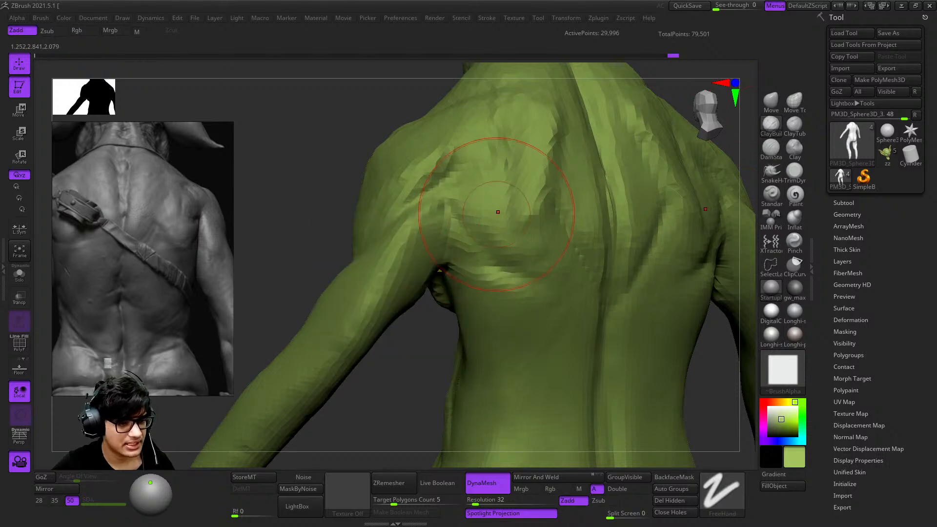
drag(535, 253, 549, 249)
ctrl+right_drag(575, 245, 546, 218)
Step: Cut the lower and inner edges of the shoulder blade with the DamStandard brush, following the back reference
click(771, 149)
mouse_move(464, 202)
ctrl+right_down()
mouse_move(458, 193)
mouse_move(516, 222)
ctrl+right_up()
right_drag(592, 227, 482, 254)
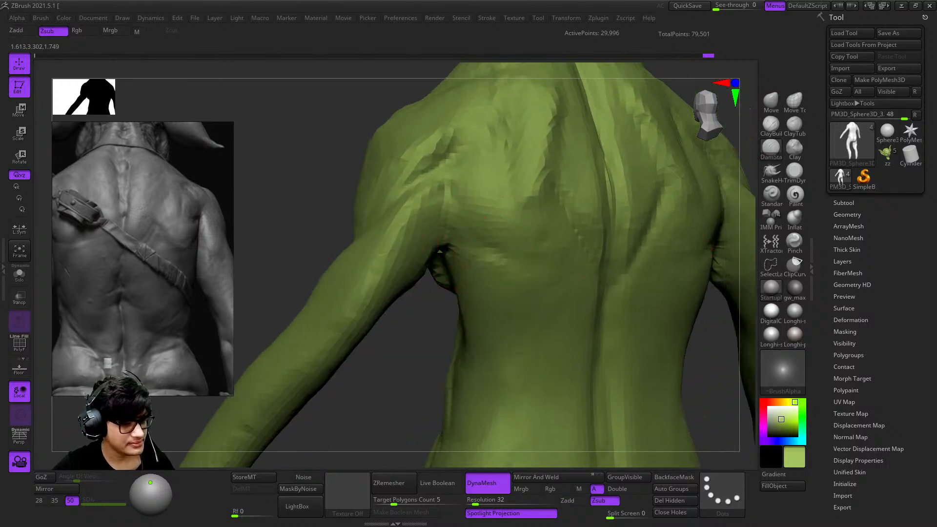
drag(501, 264, 534, 258)
mouse_move(535, 257)
right_down()
mouse_move(508, 282)
mouse_move(519, 285)
right_up()
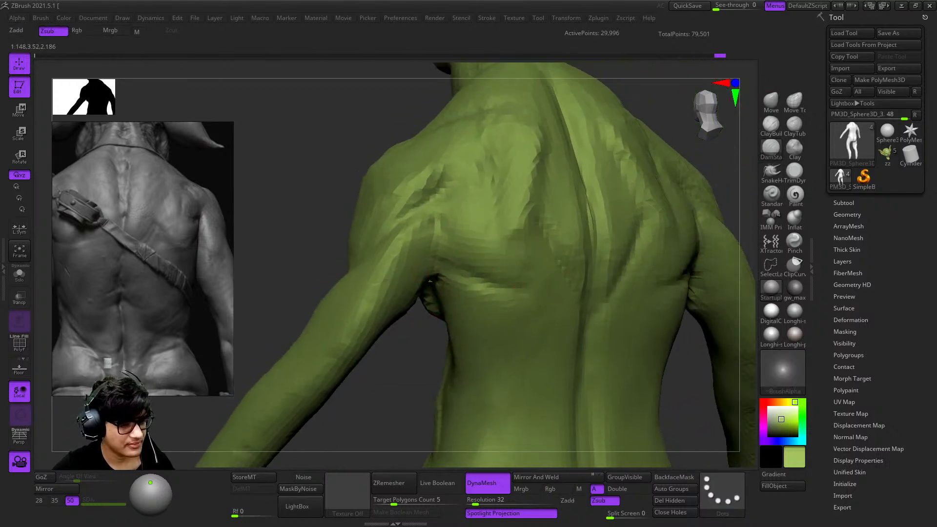
right_drag(523, 235, 534, 276)
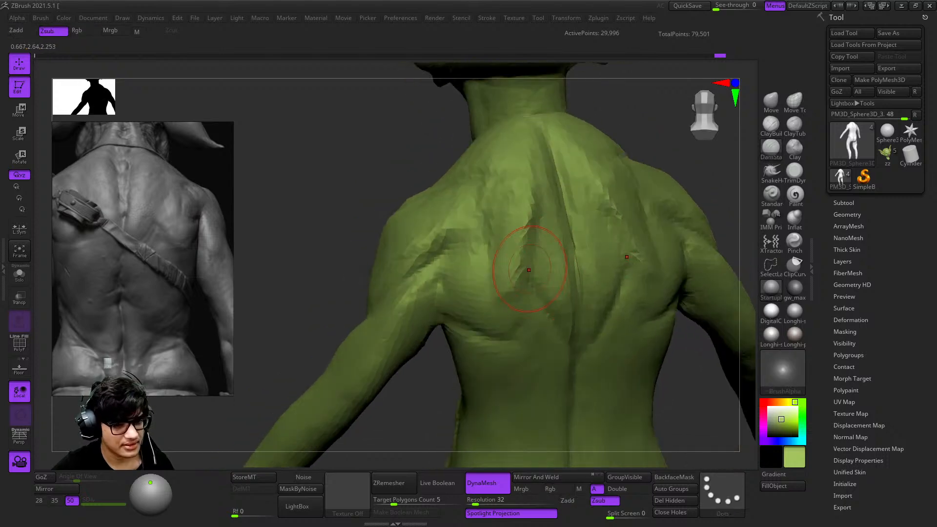
right_drag(498, 248, 508, 229)
Step: Define the trapezius and top of the shoulder with DamStandard strokes on the upper back
right_click(455, 292)
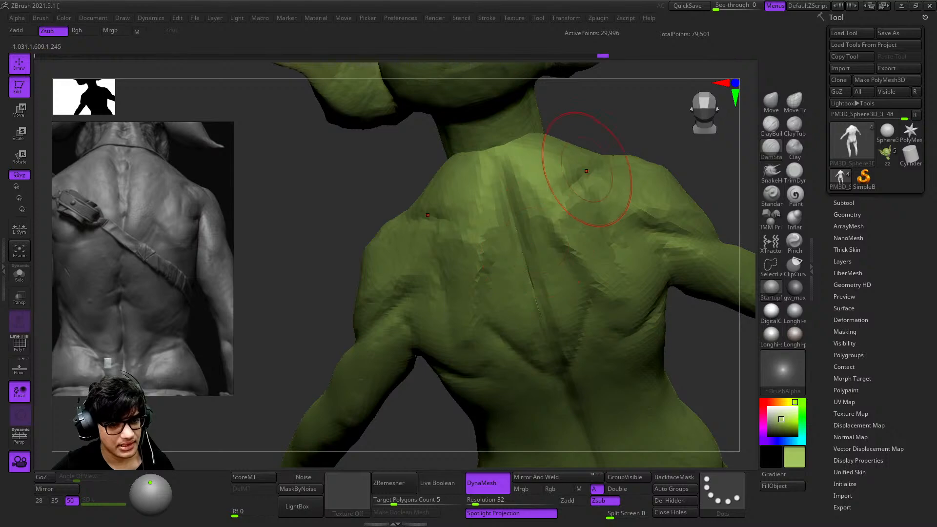
right_drag(587, 166, 588, 177)
right_drag(549, 223, 548, 169)
mouse_move(468, 234)
right_down()
mouse_move(554, 249)
mouse_move(527, 290)
mouse_move(513, 220)
mouse_move(498, 243)
mouse_move(571, 190)
mouse_move(580, 292)
right_up()
Step: Carve the lower-back spine hollow and the sacral creases above the buttocks
drag(585, 220, 584, 230)
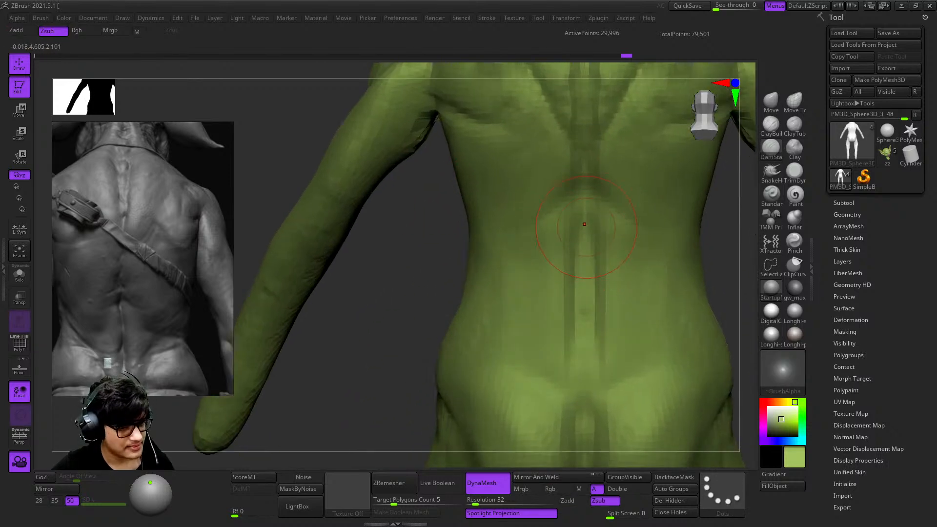
right_drag(563, 288, 566, 239)
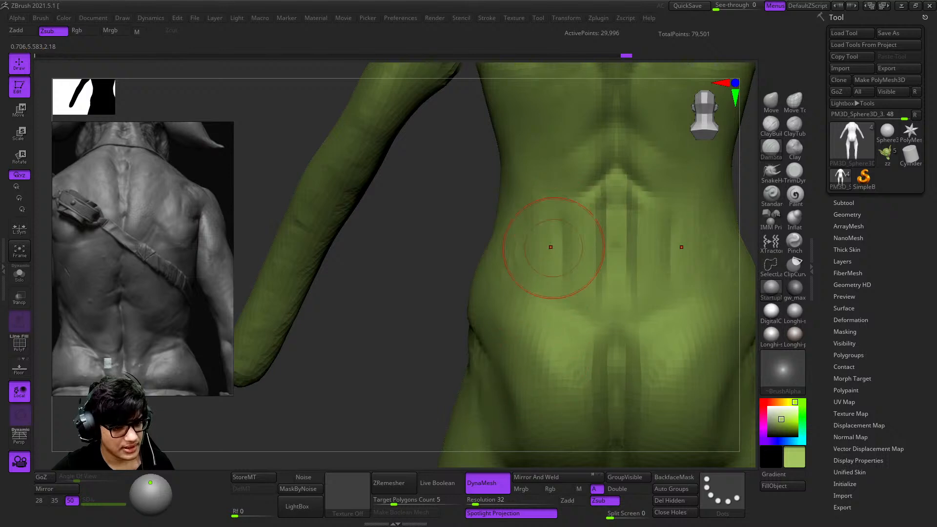
right_drag(553, 315, 555, 282)
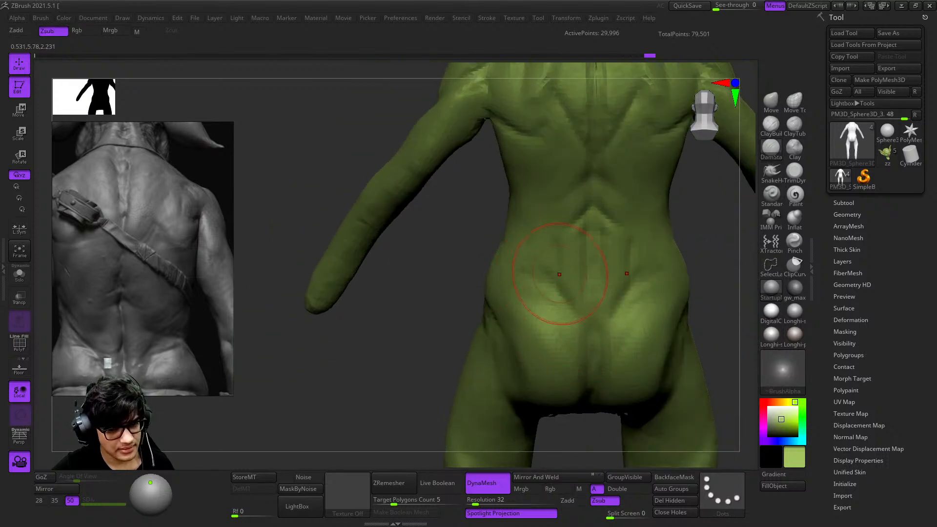
right_drag(594, 272, 613, 205)
mouse_move(612, 205)
shift+right_down()
mouse_move(577, 221)
mouse_move(607, 244)
mouse_move(561, 221)
mouse_move(599, 211)
mouse_move(578, 240)
mouse_move(588, 125)
mouse_move(623, 244)
mouse_move(592, 209)
mouse_move(569, 205)
mouse_move(556, 266)
shift+right_up()
drag(548, 261, 553, 224)
Step: Carve the lower edge of the rib cage and the upper abdomen beneath the chest
mouse_move(552, 224)
alt+right_down()
mouse_move(563, 204)
mouse_move(555, 229)
mouse_move(577, 253)
mouse_move(532, 244)
alt+right_up()
right_drag(532, 244, 571, 248)
right_drag(571, 249, 529, 244)
ctrl+right_drag(529, 244, 556, 283)
ctrl+right_drag(556, 283, 529, 252)
ctrl+right_drag(549, 339, 564, 271)
right_drag(563, 271, 578, 253)
mouse_move(578, 253)
right_down()
mouse_move(564, 259)
mouse_move(578, 281)
mouse_move(602, 257)
mouse_move(560, 232)
mouse_move(590, 256)
right_up()
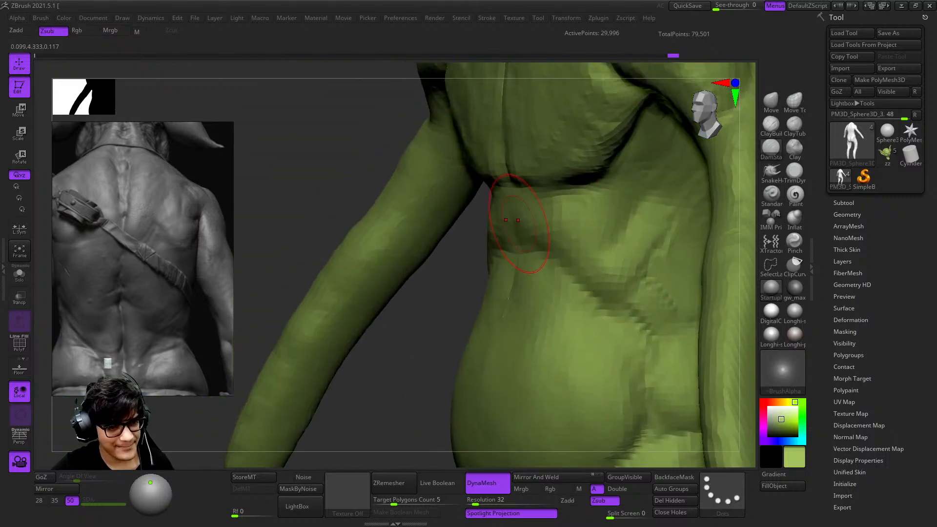
right_drag(519, 228, 527, 227)
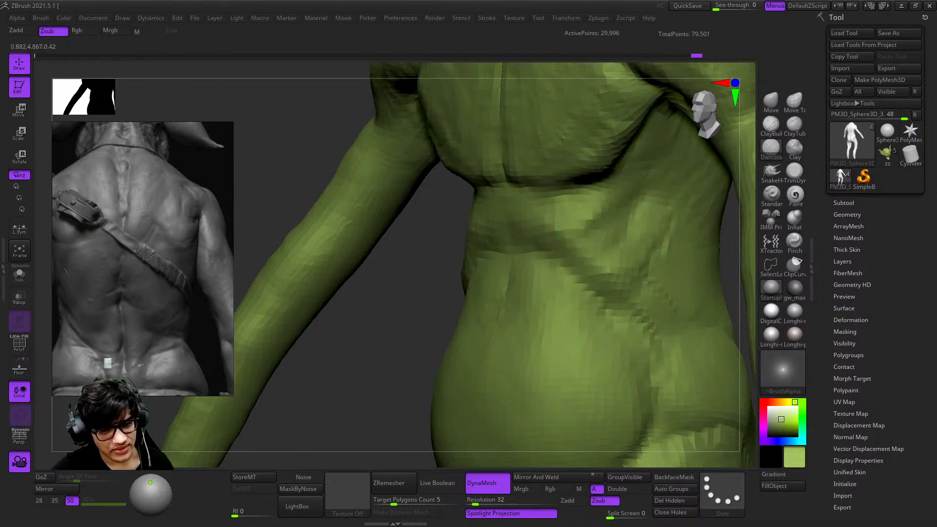
Step: Isolate the torso polygroup and refine the ribs and side muscles beneath the armpit
ctrl+right_drag(551, 254, 619, 227)
ctrl+right_drag(523, 216, 620, 209)
ctrl+shift+click(546, 275)
ctrl+right_drag(620, 210, 600, 234)
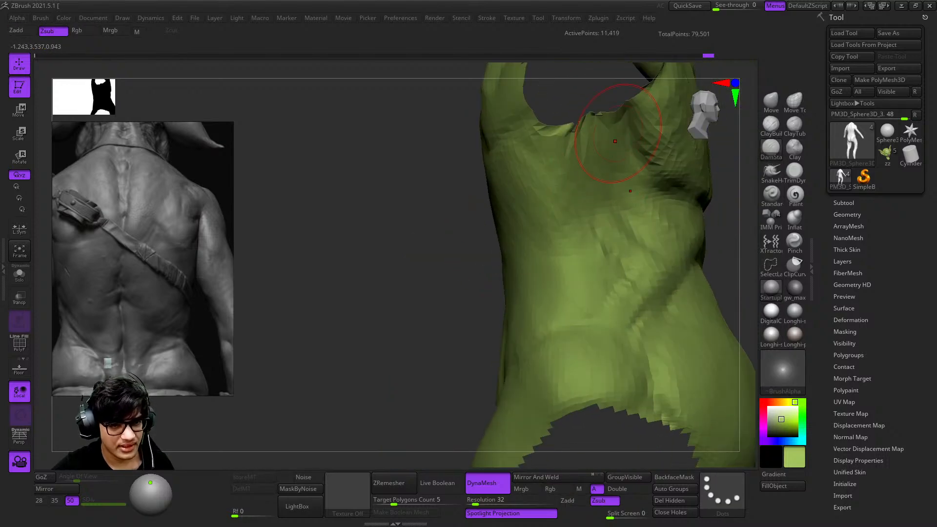
right_drag(578, 189, 580, 220)
ctrl+right_drag(581, 219, 618, 302)
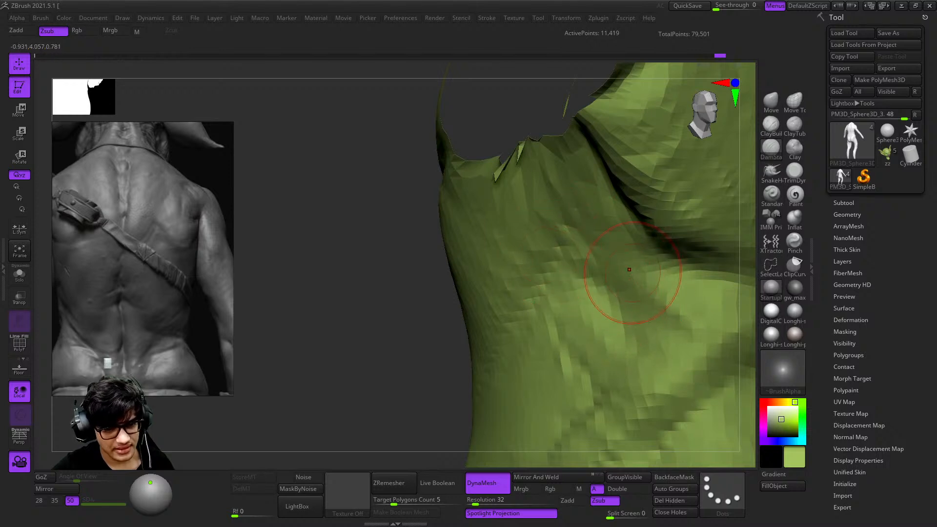
right_drag(538, 262, 592, 243)
ctrl+right_drag(604, 307, 596, 265)
shift+right_drag(596, 266, 637, 125)
Step: Check the torso's polygroups and show the whole body again, framing the head and chest from the front
key(f)
key(shift+f)
key(shift+f)
ctrl+shift+click(654, 199)
mouse_move(668, 203)
right_down()
mouse_move(656, 228)
mouse_move(588, 195)
mouse_move(610, 234)
mouse_move(626, 322)
right_up()
ctrl+right_drag(627, 322, 622, 412)
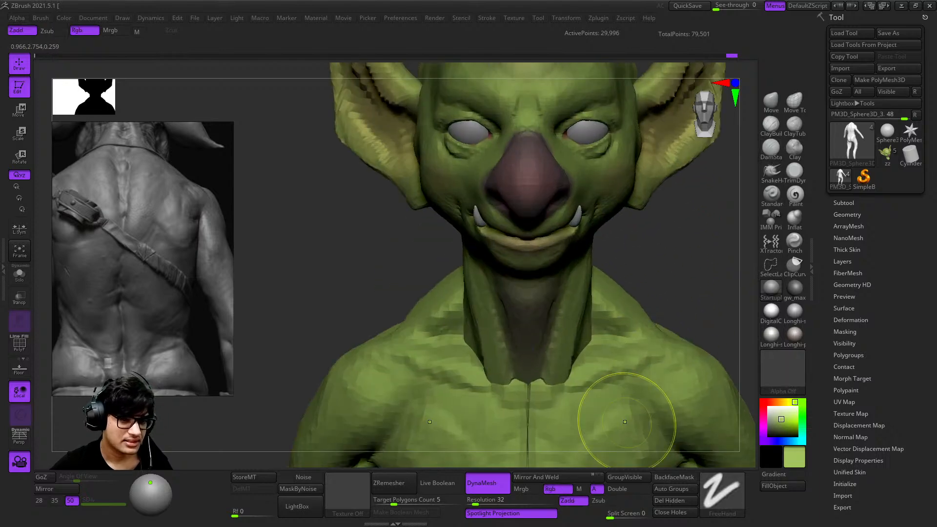
Step: Switch to the goblin head subtool and reshape the side of the nose with the Move Topological brush
alt+right_drag(585, 244, 613, 321)
alt+click(560, 258)
right_drag(556, 259, 617, 237)
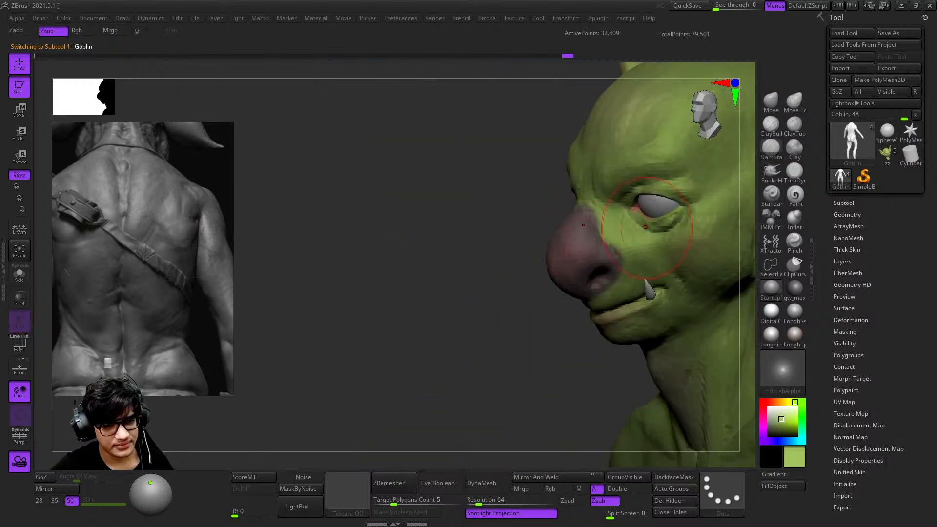
click(794, 103)
mouse_move(585, 122)
right_down()
mouse_move(610, 194)
mouse_move(600, 264)
right_up()
mouse_move(600, 264)
right_down()
mouse_move(527, 195)
mouse_move(545, 264)
right_up()
key(space)
drag(608, 202, 613, 203)
right_drag(613, 254, 615, 200)
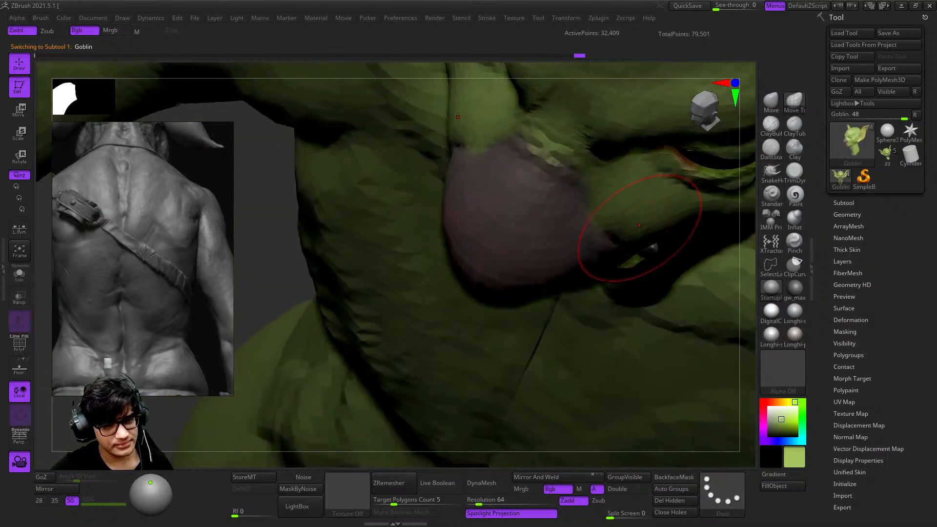
right_drag(639, 232, 654, 223)
drag(612, 187, 607, 183)
Step: Nudge the cheek between the eye and the nose, viewing the face from below
mouse_move(568, 183)
right_down()
mouse_move(575, 220)
mouse_move(610, 229)
mouse_move(530, 282)
right_up()
key(space)
drag(577, 221, 572, 221)
right_drag(571, 231, 578, 202)
drag(577, 210, 573, 217)
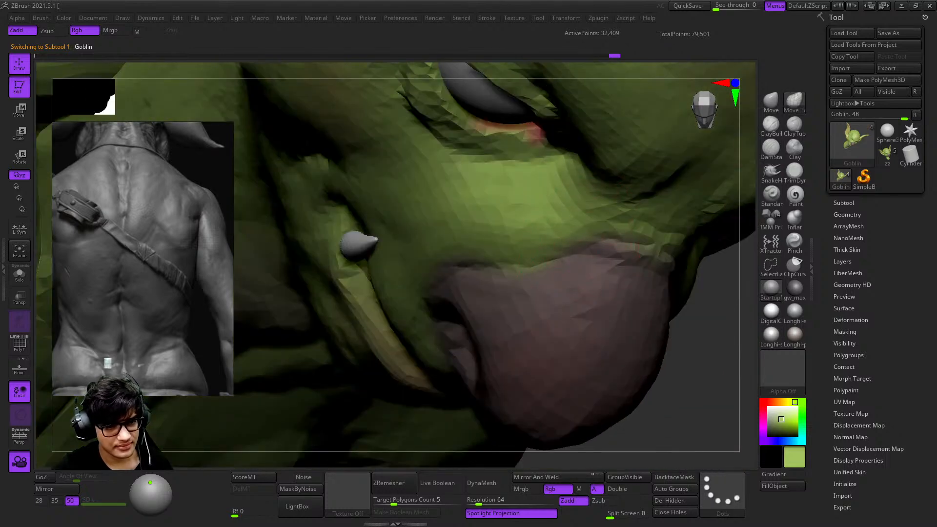
drag(613, 245, 609, 241)
mouse_move(610, 241)
ctrl+right_down()
mouse_move(603, 195)
mouse_move(620, 214)
mouse_move(669, 188)
ctrl+right_up()
drag(590, 145, 583, 147)
right_drag(570, 146, 605, 142)
Step: Adjust the brush size, refine the contours around the nose and mouth, and check the head's polyframe
ctrl+right_drag(570, 191, 466, 174)
key(s)
key(space)
alt+right_drag(649, 210, 604, 210)
mouse_move(604, 209)
right_down()
mouse_move(571, 184)
mouse_move(531, 199)
mouse_move(599, 191)
mouse_move(574, 228)
mouse_move(595, 184)
right_up()
drag(606, 200, 612, 207)
right_drag(612, 207, 617, 117)
right_drag(599, 190, 595, 127)
right_drag(595, 127, 560, 235)
key(shift+f)
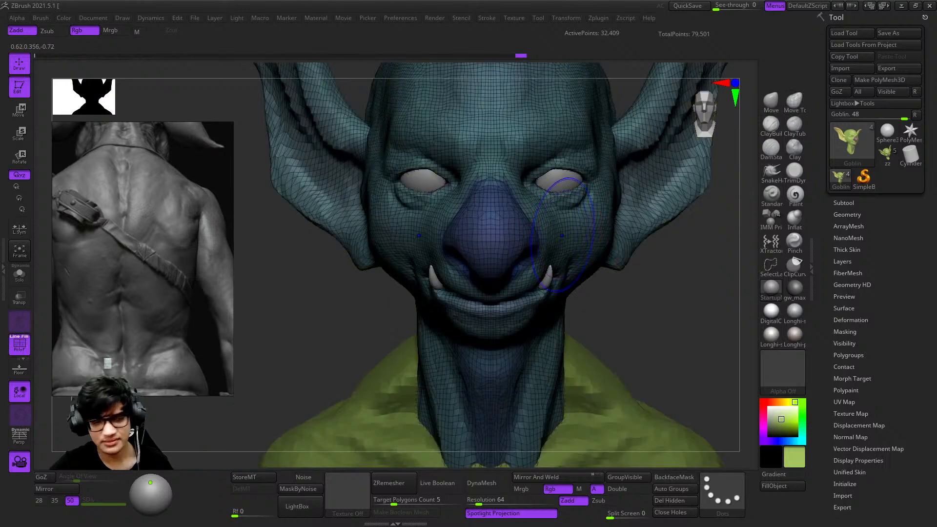
key(f)
key(shift+f)
Step: Fine-tune the cheek and side of the face with small Move Topological pulls
right_drag(612, 209, 583, 211)
mouse_move(583, 211)
alt+right_down()
mouse_move(609, 236)
mouse_move(634, 299)
mouse_move(591, 205)
mouse_move(495, 288)
alt+right_up()
right_click(495, 287)
drag(542, 226, 535, 220)
mouse_move(615, 229)
ctrl+right_down()
mouse_move(611, 178)
mouse_move(607, 239)
mouse_move(617, 213)
mouse_move(604, 195)
ctrl+right_up()
right_click(607, 239)
drag(591, 184, 586, 190)
ctrl+right_drag(607, 263, 621, 211)
ctrl+right_drag(669, 330, 636, 421)
alt+right_drag(580, 344, 547, 227)
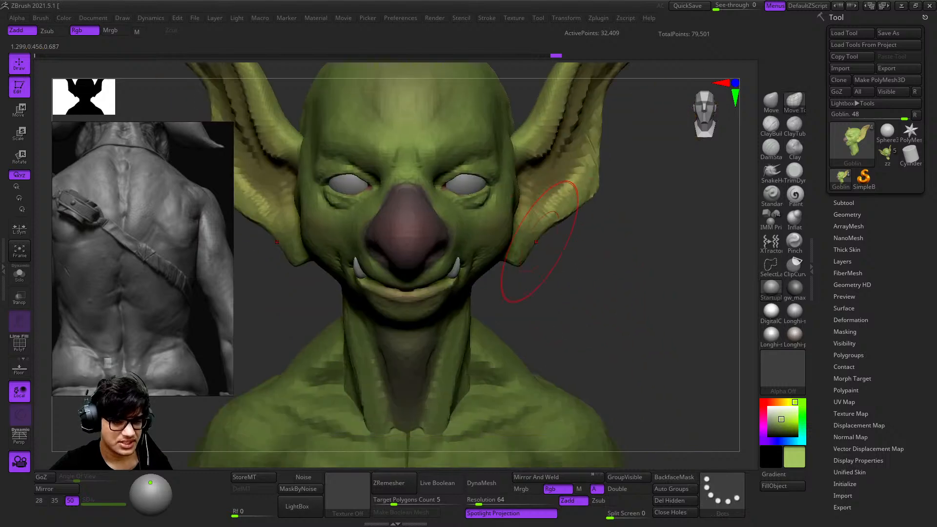
Step: Examine the full figure's proportions from the front and switch to the body subtool
ctrl+right_drag(543, 297, 523, 239)
alt+right_drag(542, 183, 562, 315)
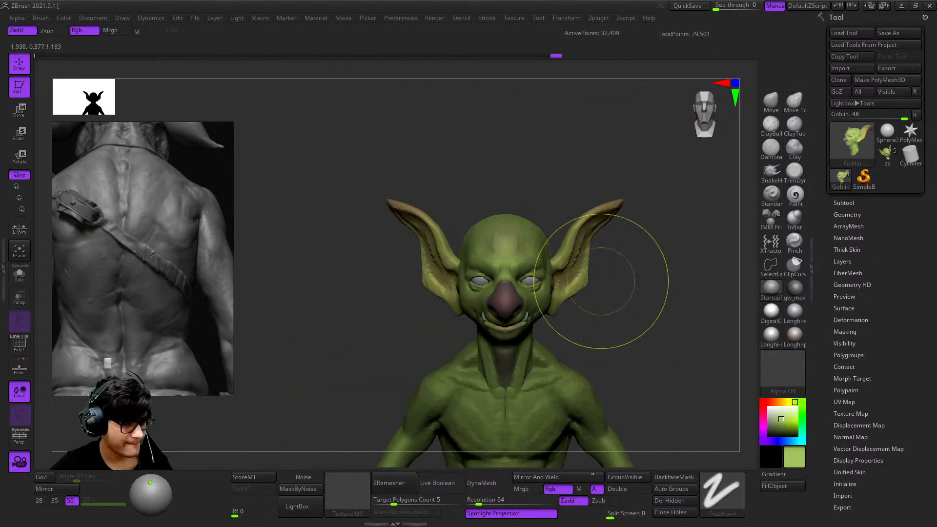
ctrl+right_drag(602, 271, 569, 148)
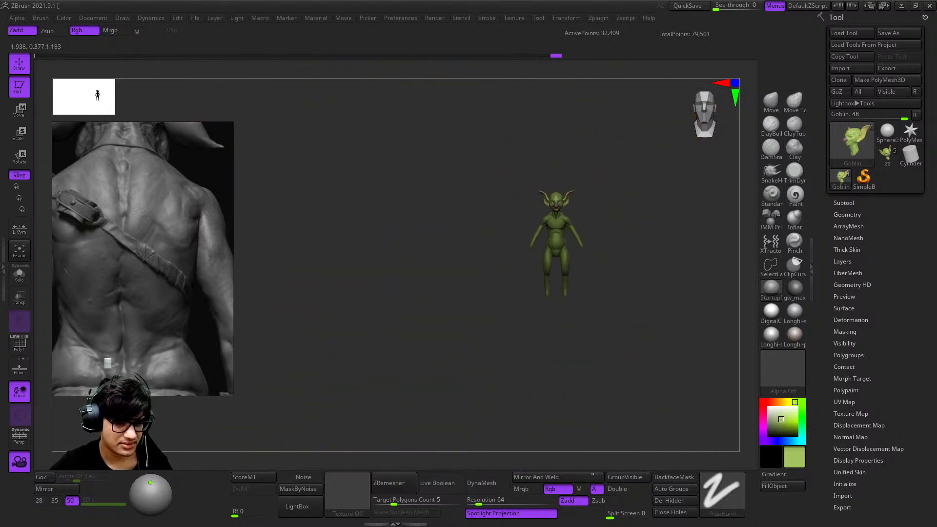
ctrl+right_drag(571, 151, 588, 192)
ctrl+right_drag(582, 183, 582, 251)
alt+click(556, 212)
key(shift+f)
key(shift+f)
alt+right_drag(556, 211, 561, 312)
right_click(519, 288)
ctrl+right_drag(519, 288, 605, 317)
alt+right_drag(605, 317, 537, 220)
alt+right_drag(536, 220, 542, 254)
right_drag(542, 253, 581, 253)
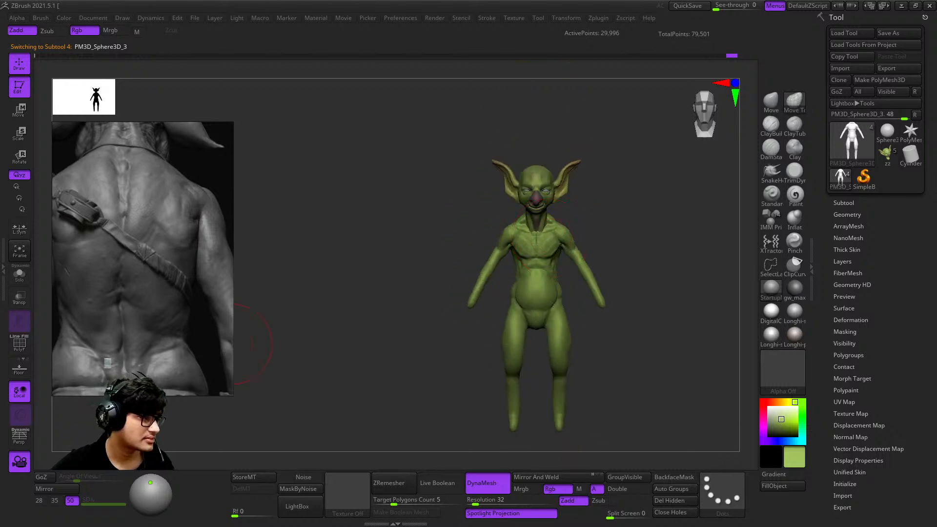
Step: Reframe the reference images on the front view of the grey goblin's full body
scroll(122, 235, down, 8)
mouse_move(141, 259)
middle_down()
mouse_move(219, 269)
mouse_move(132, 258)
middle_up()
scroll(146, 239, up, 4)
scroll(146, 239, down, 4)
scroll(142, 244, up, 5)
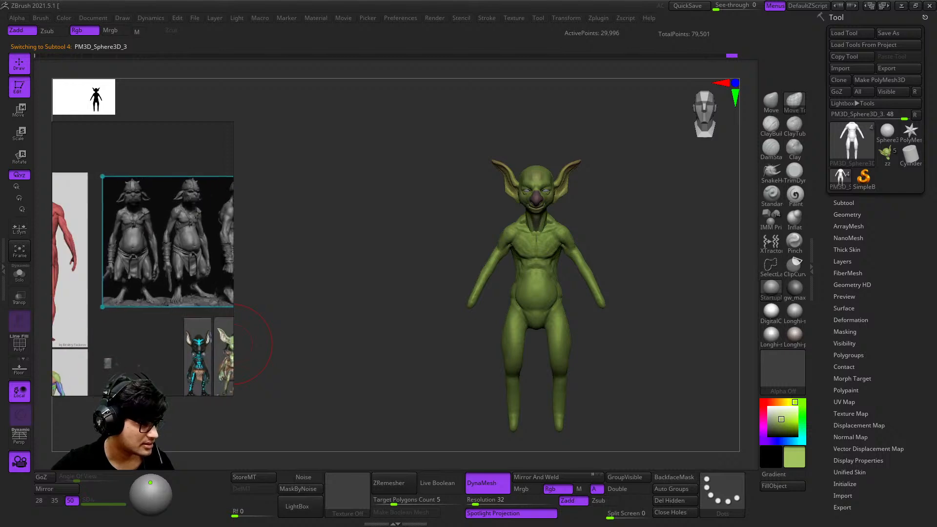
scroll(141, 244, down, 3)
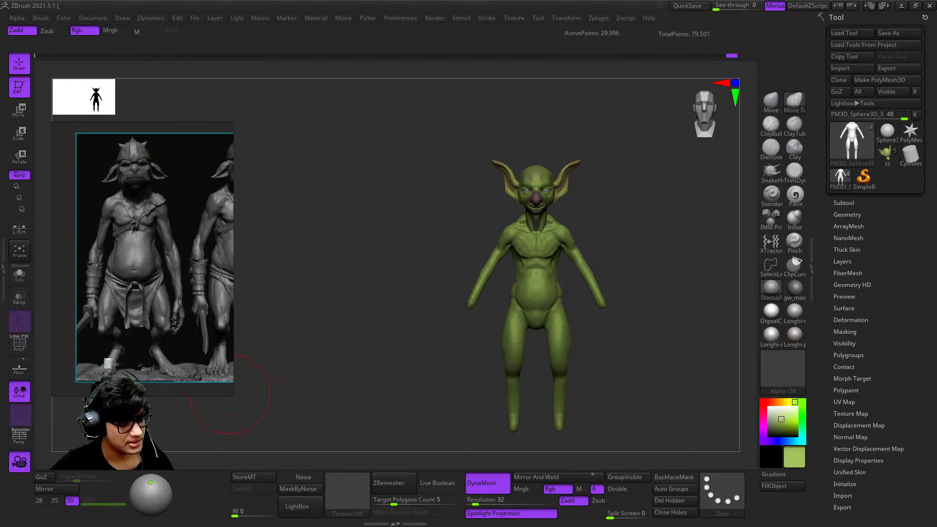
Step: Enlarge the reference view and frame the grey goblin's front, three-quarter, side and back figures
drag(233, 395, 341, 405)
middle_drag(190, 271, 187, 291)
scroll(250, 270, down, 1)
scroll(249, 280, down, 1)
scroll(171, 293, up, 1)
scroll(179, 259, up, 1)
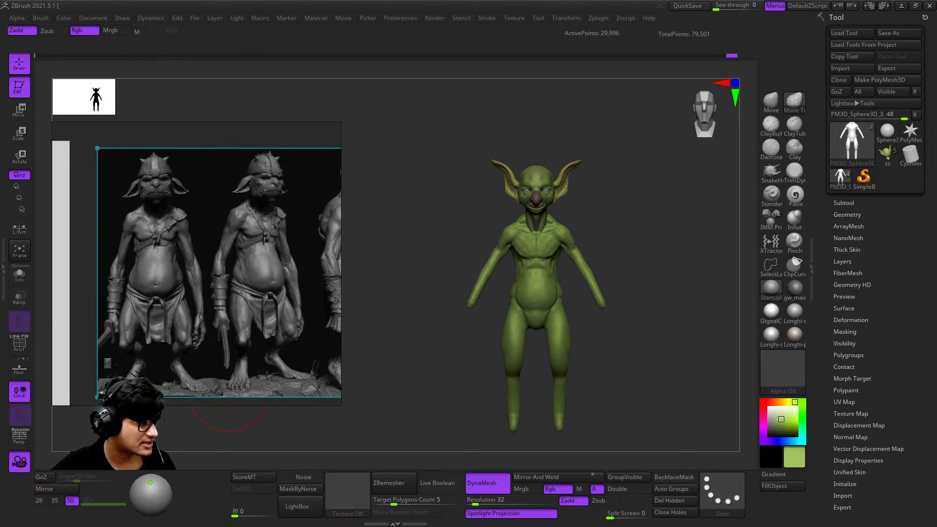
scroll(223, 240, down, 4)
middle_drag(223, 240, 135, 237)
scroll(138, 240, up, 2)
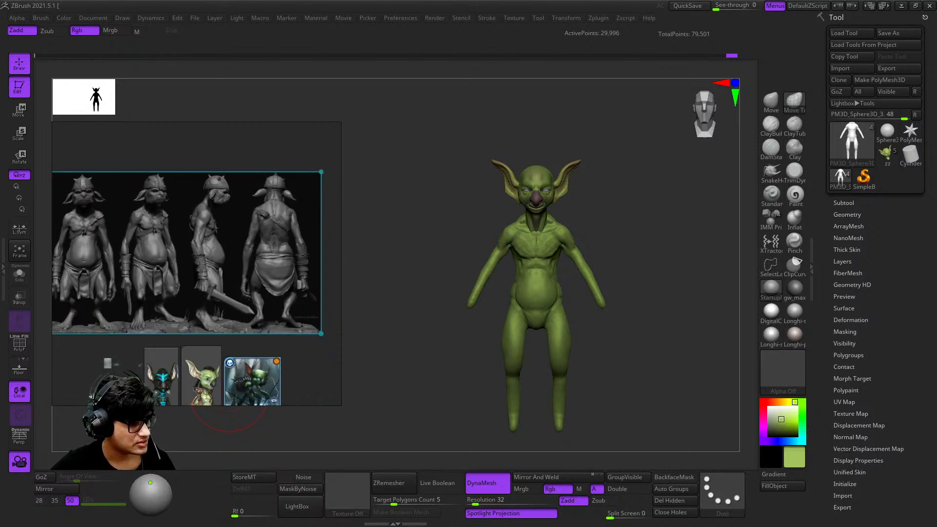
Step: Duplicate the goblin's head within its subtool and place the copy beside the body
alt+click(507, 210)
key(w)
alt+right_drag(506, 210, 560, 215)
ctrl+drag(640, 188, 518, 189)
mouse_move(518, 189)
alt+right_down()
mouse_move(569, 182)
mouse_move(566, 219)
mouse_move(542, 261)
mouse_move(508, 273)
alt+right_up()
key(q)
Step: Trim the neck off the duplicated head with a lasso hide, delete the hidden geometry and close the holes
ctrl+shift+click(721, 492)
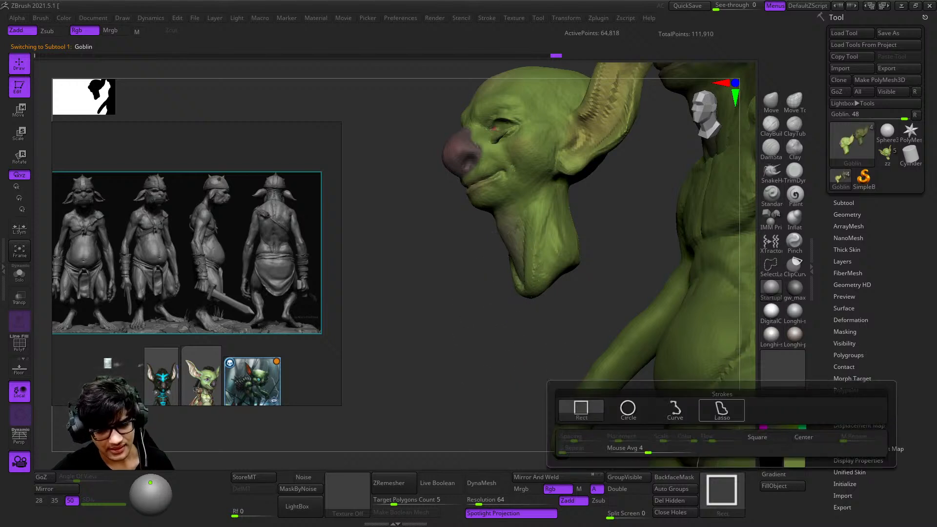
ctrl+shift+click(722, 410)
mouse_move(463, 341)
ctrl+alt+shift+mouse_down()
mouse_move(585, 183)
mouse_move(542, 193)
mouse_move(463, 293)
ctrl+alt+shift+mouse_up()
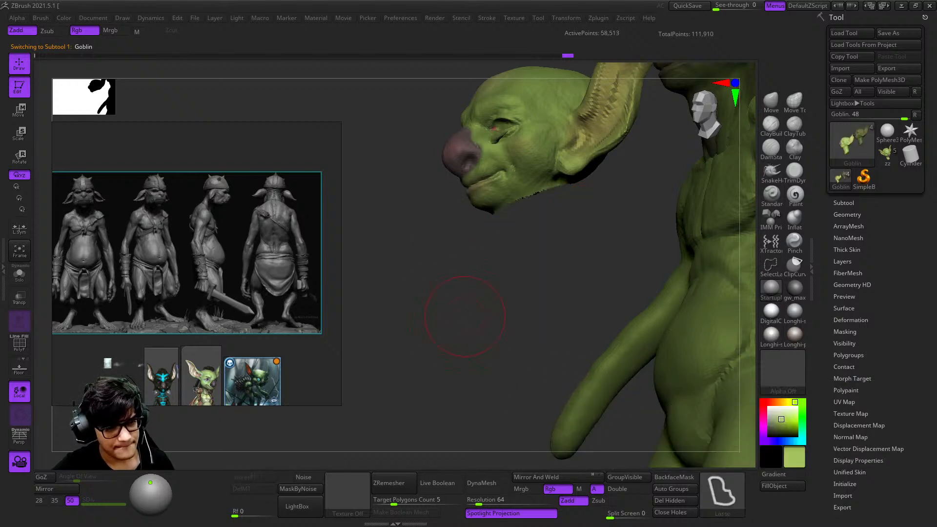
click(669, 500)
click(670, 512)
Step: Copy the detached head downwards into a column of six heads beside the body as a height guide
ctrl+right_drag(617, 381, 602, 251)
key(w)
alt+right_drag(543, 312, 463, 185)
key(4)
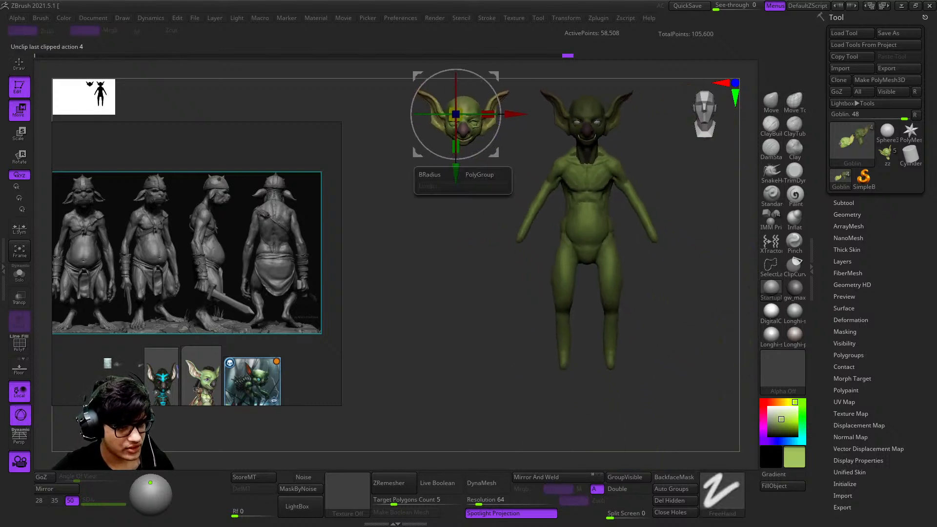
ctrl+drag(455, 173, 456, 454)
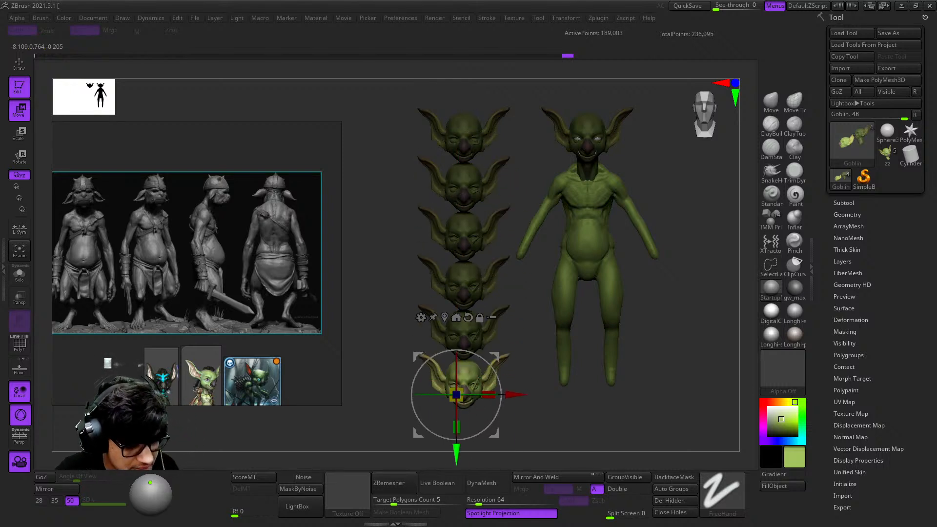
Step: Compare the column of stacked heads with the body's height, both up close and from the front
key(q)
mouse_move(612, 398)
ctrl+right_down()
mouse_move(614, 351)
mouse_move(627, 468)
mouse_move(691, 234)
ctrl+right_up()
mouse_move(523, 297)
ctrl+right_down()
mouse_move(555, 338)
mouse_move(512, 332)
mouse_move(529, 351)
ctrl+right_up()
shift+drag(497, 267, 498, 287)
shift+right_drag(605, 371, 629, 341)
ctrl+right_drag(630, 341, 620, 234)
mouse_move(612, 196)
alt+right_down()
mouse_move(612, 234)
mouse_move(510, 483)
alt+right_up()
alt+right_drag(480, 207, 594, 205)
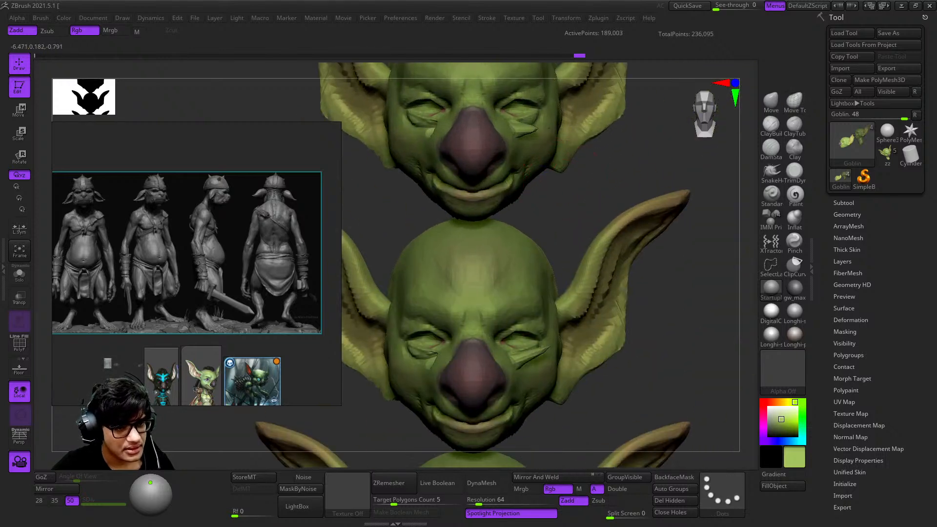
ctrl+right_drag(516, 242, 515, 191)
right_drag(515, 190, 571, 205)
ctrl+right_drag(571, 205, 556, 254)
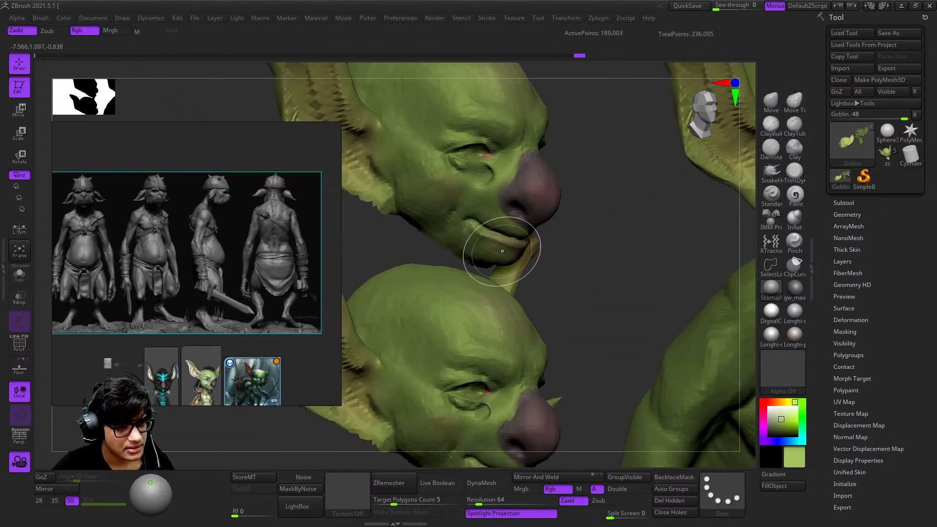
ctrl+right_drag(492, 229, 502, 185)
mouse_move(546, 214)
shift+right_down()
mouse_move(510, 220)
mouse_move(549, 293)
mouse_move(535, 211)
shift+right_up()
ctrl+right_drag(541, 293, 546, 220)
alt+right_drag(552, 355, 527, 229)
mouse_move(527, 303)
ctrl+right_down()
mouse_move(523, 272)
mouse_move(507, 380)
ctrl+right_up()
mouse_move(517, 274)
alt+right_down()
mouse_move(502, 224)
mouse_move(468, 278)
alt+right_up()
ctrl+right_drag(464, 298, 442, 263)
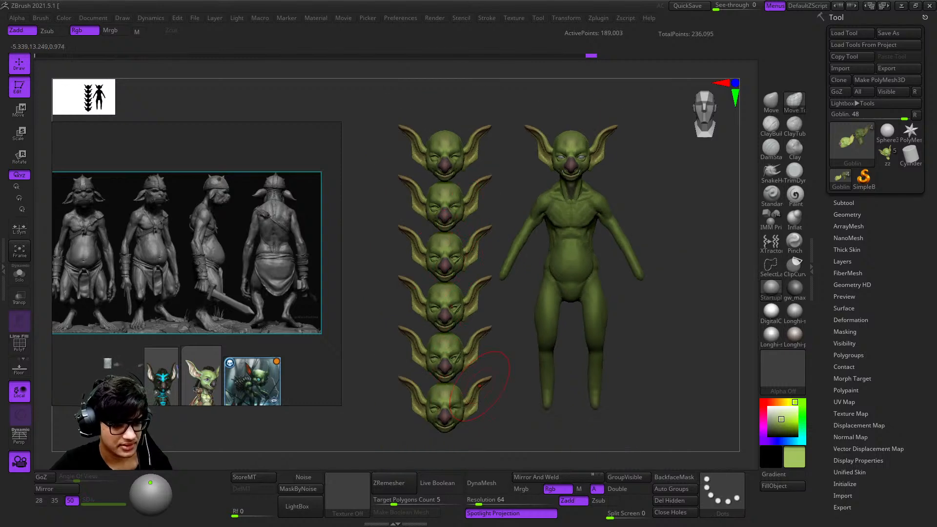
Step: Hide the column of copied heads, keeping only the original head on the body visible
alt+click(558, 295)
alt+right_drag(549, 341, 571, 382)
alt+right_drag(571, 383, 472, 189)
key(shift+f)
key(shift+f)
mouse_move(398, 106)
ctrl+shift+mouse_down()
mouse_move(513, 302)
mouse_move(503, 408)
mouse_move(532, 394)
ctrl+shift+mouse_up()
mouse_move(361, 99)
ctrl+alt+shift+mouse_down()
mouse_move(542, 128)
mouse_move(519, 229)
mouse_move(507, 220)
mouse_move(512, 115)
mouse_move(480, 373)
ctrl+alt+shift+mouse_up()
alt+click(473, 161)
mouse_move(354, 123)
ctrl+alt+shift+mouse_down()
mouse_move(506, 100)
mouse_move(519, 214)
mouse_move(518, 428)
mouse_move(412, 385)
ctrl+alt+shift+mouse_up()
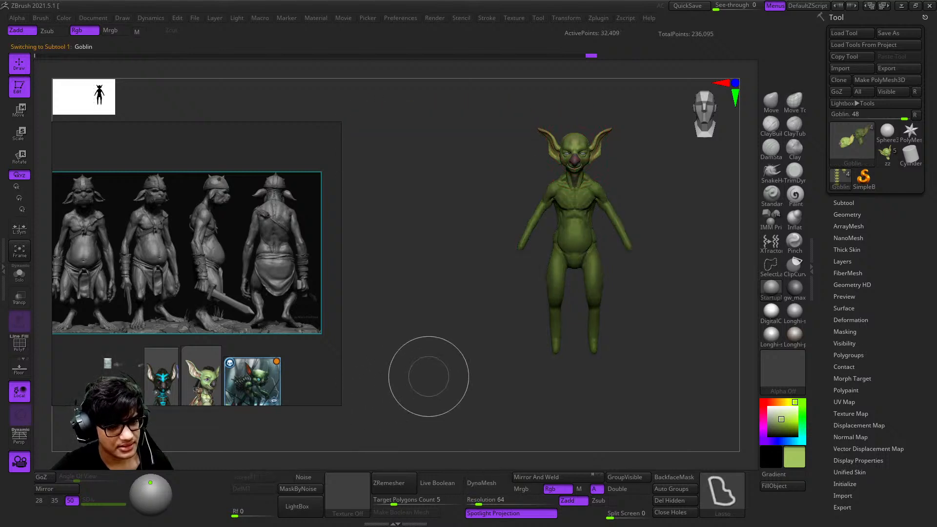
alt+right_drag(566, 283, 470, 314)
ctrl+right_drag(474, 221, 540, 332)
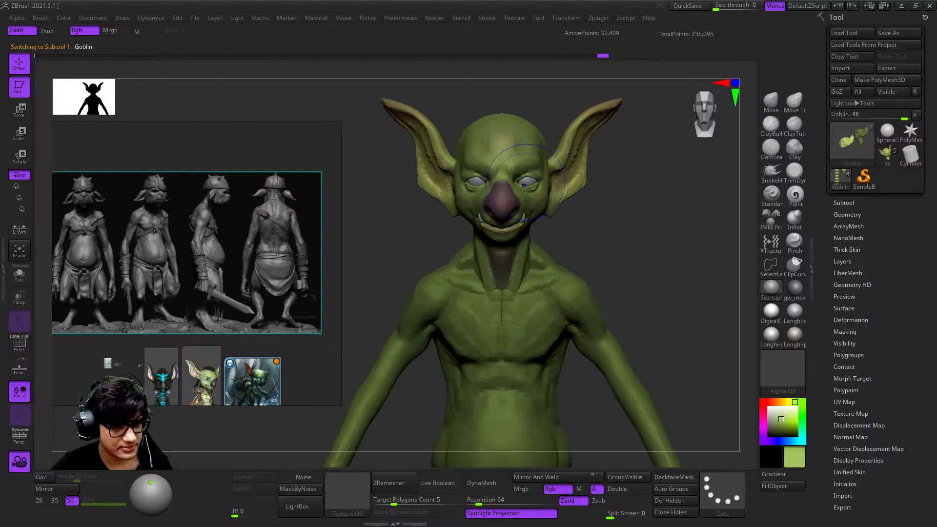
Step: Inspect the head and body subtools' polygroups in the wireframe display
ctrl+right_drag(526, 146, 555, 243)
alt+click(554, 229)
key(shift+f)
alt+click(549, 143)
key(shift+f)
key(shift+f)
Step: Reshape the back of the head around the ear base with Move Topological pulls
key(b)
key(m)
key(t)
key(shift+f)
mouse_move(614, 230)
ctrl+right_down()
mouse_move(593, 161)
mouse_move(717, 195)
ctrl+right_up()
ctrl+right_drag(617, 205, 586, 264)
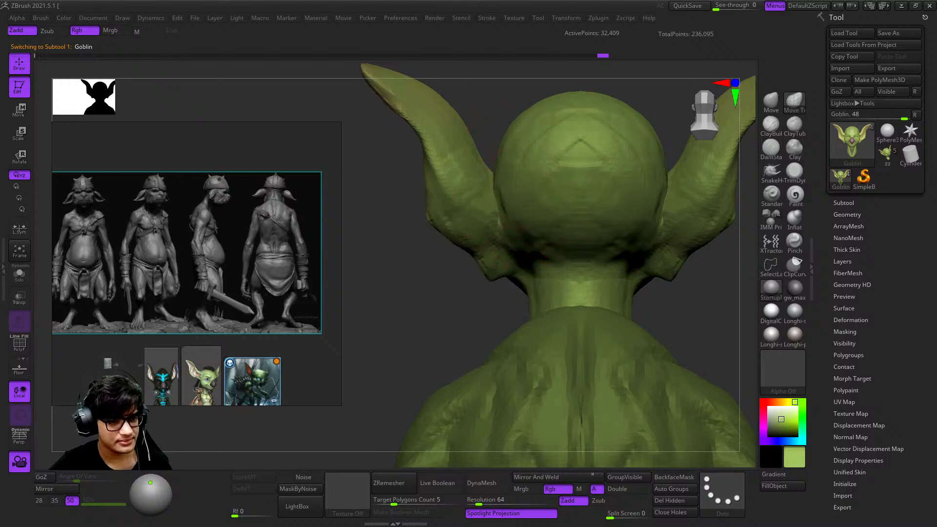
drag(516, 235, 519, 256)
mouse_move(519, 256)
alt+right_down()
mouse_move(548, 286)
mouse_move(541, 210)
alt+right_up()
right_drag(542, 210, 549, 232)
mouse_move(549, 232)
ctrl+right_down()
mouse_move(556, 254)
mouse_move(593, 209)
mouse_move(539, 215)
ctrl+right_up()
drag(527, 222, 537, 225)
Step: Refine the head's shape from the front and surrounding angles with small Move Topological pulls
mouse_move(538, 223)
alt+right_down()
mouse_move(569, 158)
mouse_move(603, 171)
alt+right_up()
right_click(475, 218)
drag(512, 215, 518, 224)
shift+right_drag(527, 273, 549, 292)
ctrl+right_drag(549, 293, 545, 264)
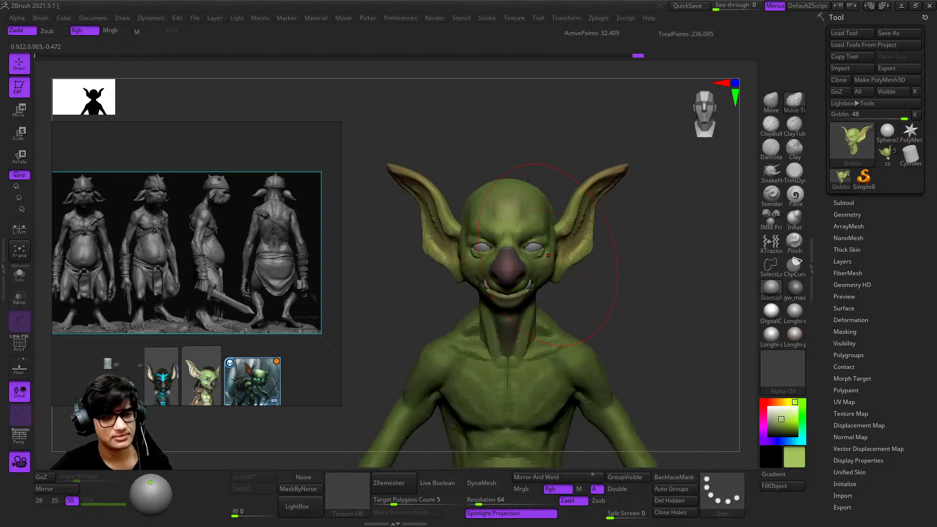
mouse_move(548, 229)
ctrl+right_down()
mouse_move(574, 279)
mouse_move(569, 243)
mouse_move(546, 293)
ctrl+right_up()
right_drag(547, 293, 527, 273)
drag(536, 293, 530, 285)
right_drag(529, 286, 516, 258)
right_click(516, 258)
drag(591, 192, 604, 194)
shift+right_drag(586, 214, 597, 234)
mouse_move(598, 234)
ctrl+right_down()
mouse_move(565, 194)
mouse_move(504, 255)
ctrl+right_up()
Step: Adjust the Move Topological brush and reshape the cranium from a raised view of the head
key(space)
click(576, 194)
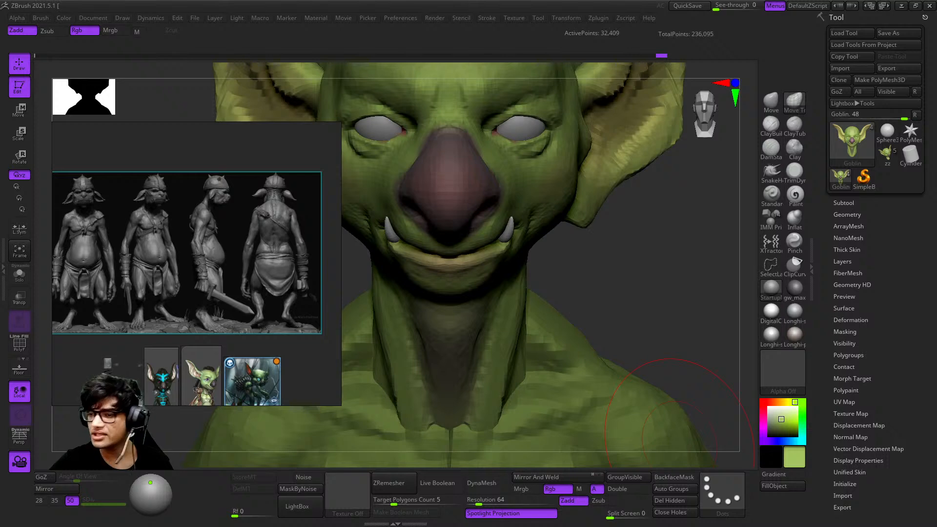
ctrl+right_drag(633, 282, 522, 298)
right_drag(507, 190, 512, 280)
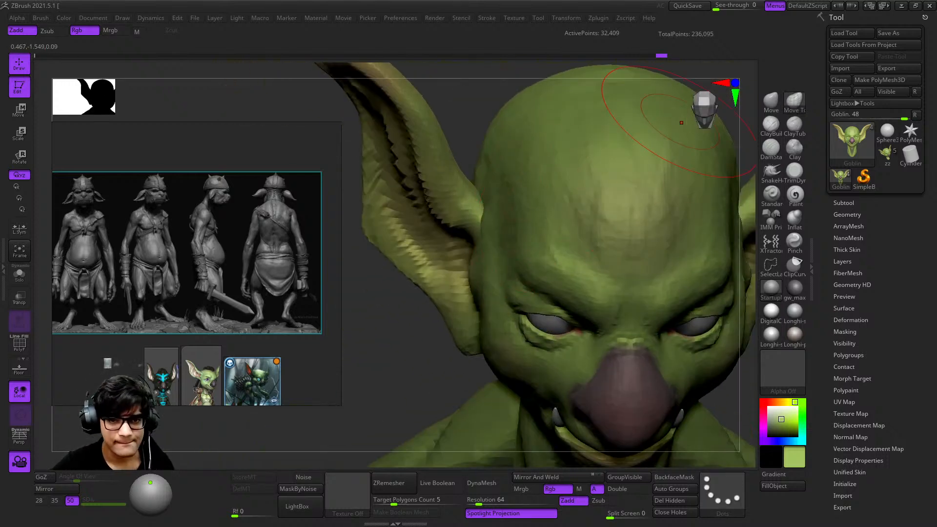
right_drag(497, 205, 500, 232)
ctrl+right_drag(485, 193, 498, 171)
mouse_move(497, 171)
right_down()
mouse_move(512, 152)
mouse_move(605, 135)
mouse_move(601, 114)
right_up()
ctrl+right_drag(508, 218, 512, 303)
key(space)
drag(531, 281, 536, 287)
Step: Adjust the ear and the back of the skull in side view with Move Topological
ctrl+right_drag(527, 298, 481, 213)
drag(474, 200, 466, 176)
mouse_move(546, 158)
ctrl+right_down()
mouse_move(547, 142)
mouse_move(549, 258)
ctrl+right_up()
ctrl+right_drag(549, 259, 525, 203)
drag(525, 203, 529, 202)
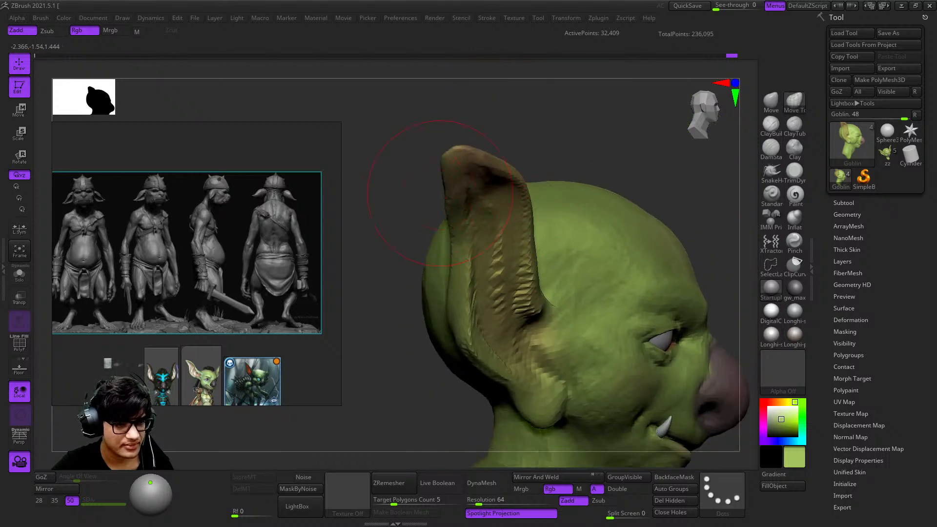
Step: Delete the hidden head copies and apply Mirror And Weld to the goblin head
ctrl+right_drag(493, 271, 481, 219)
mouse_move(639, 298)
shift+right_down()
mouse_move(596, 300)
mouse_move(598, 232)
mouse_move(456, 260)
mouse_move(500, 423)
shift+right_up()
click(551, 477)
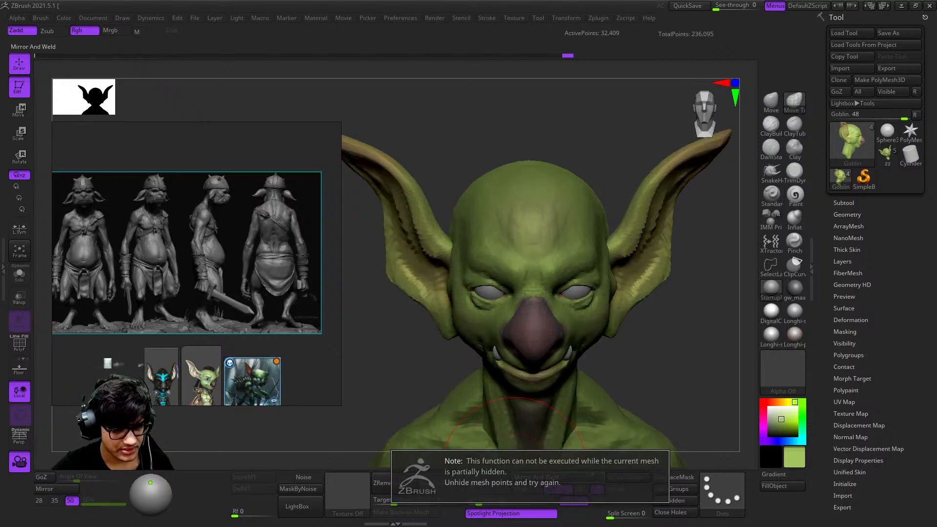
ctrl+click(651, 385)
ctrl+click(651, 385)
right_drag(649, 395, 683, 292)
ctrl+shift+click(652, 366)
ctrl+right_drag(683, 292, 451, 195)
key(ctrl+z)
click(674, 500)
key(f)
click(551, 476)
Step: Check the head against the shoulders from the front and switch to the body subtool with ClayBuildup
ctrl+right_drag(549, 410, 568, 244)
ctrl+right_drag(569, 244, 573, 349)
key(shift+f)
key(shift+f)
shift+right_drag(620, 214, 575, 239)
right_click(571, 278)
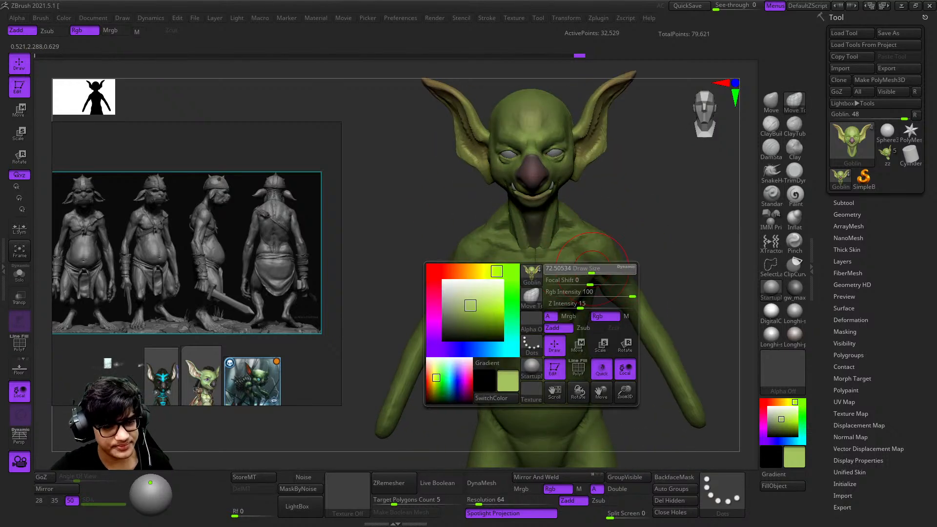
alt+click(573, 278)
key(shift+f)
key(shift+f)
click(770, 126)
mouse_move(563, 282)
alt+right_down()
mouse_move(516, 168)
mouse_move(532, 264)
alt+right_up()
ctrl+right_drag(611, 194, 585, 218)
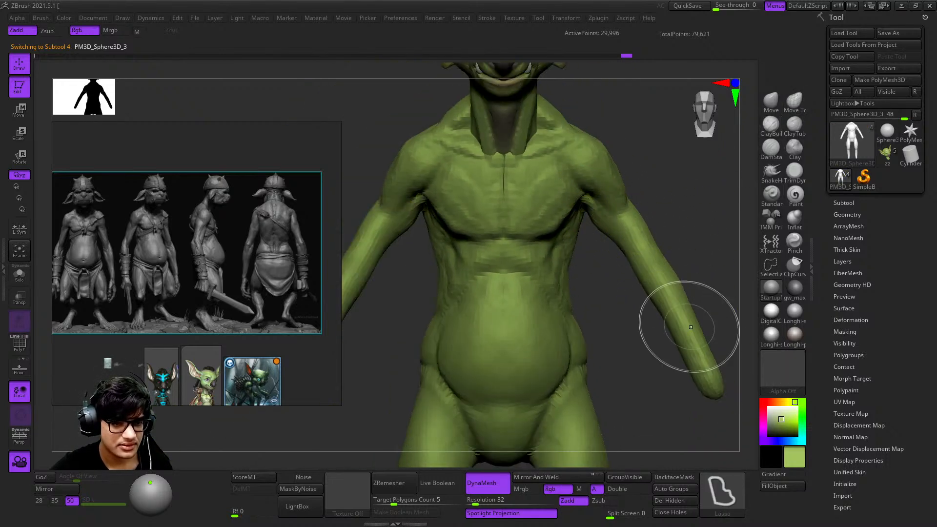
Step: Set the selection stroke to Rect and isolate the arms' polygroup on the body
click(722, 493)
click(581, 410)
ctrl+shift+click(648, 272)
right_drag(651, 271, 707, 266)
ctrl+right_drag(674, 209, 629, 245)
right_drag(631, 326, 608, 211)
Step: Enlarge the reference on the torso and arms of the front-facing grey goblin
scroll(197, 263, up, 8)
middle_drag(107, 259, 178, 259)
scroll(197, 264, down, 2)
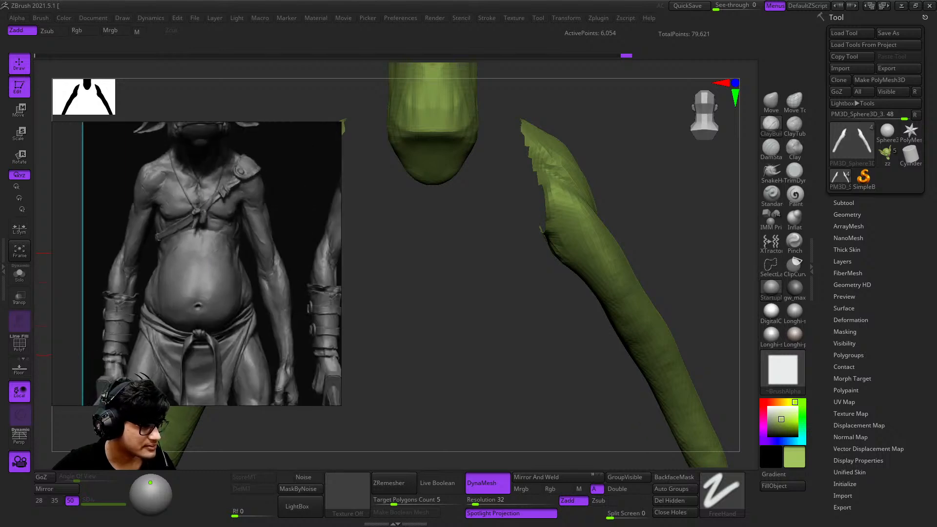
Step: Extend the isolated arm region to include the shoulders and adjoining chest, using a lasso hide and inverted visibility
right_drag(473, 203, 453, 263)
ctrl+shift+drag(452, 263, 473, 262)
alt+right_drag(567, 203, 517, 215)
ctrl+shift+click(712, 490)
click(722, 409)
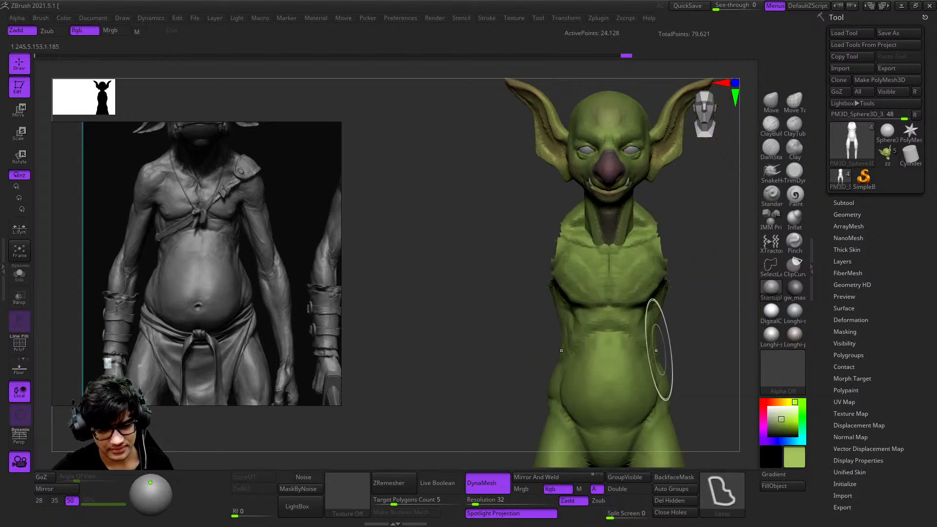
mouse_move(577, 222)
ctrl+alt+shift+mouse_down()
mouse_move(554, 312)
mouse_move(542, 310)
ctrl+alt+shift+mouse_up()
ctrl+shift+drag(463, 266, 477, 264)
mouse_move(478, 264)
ctrl+right_down()
mouse_move(523, 344)
mouse_move(548, 271)
mouse_move(593, 246)
ctrl+right_up()
Step: Build up the shoulder and armpit forms with ClayBuildup from the front and back
click(770, 126)
alt+right_drag(541, 184, 559, 193)
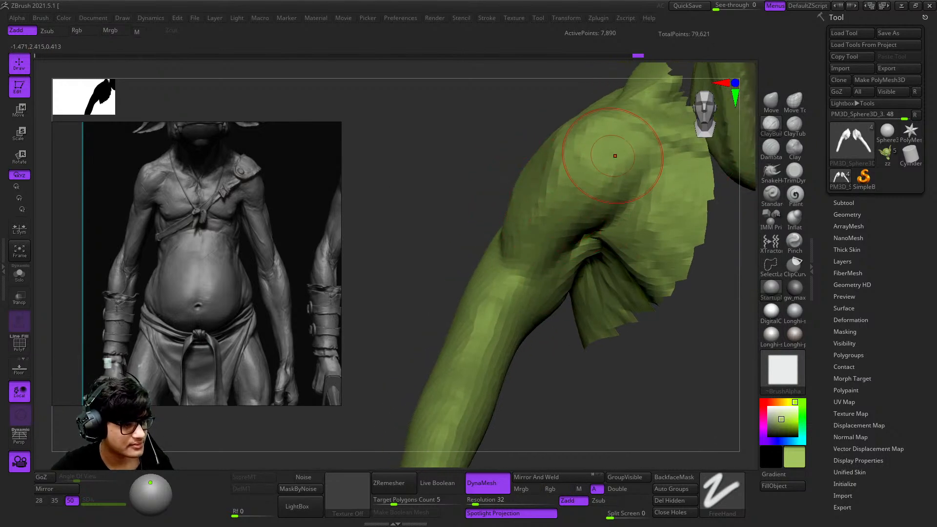
right_drag(606, 167, 580, 176)
mouse_move(538, 229)
right_down()
mouse_move(587, 217)
mouse_move(535, 257)
right_up()
mouse_move(535, 317)
right_down()
mouse_move(500, 276)
mouse_move(596, 235)
mouse_move(569, 215)
right_up()
right_drag(543, 261, 561, 226)
right_click(561, 227)
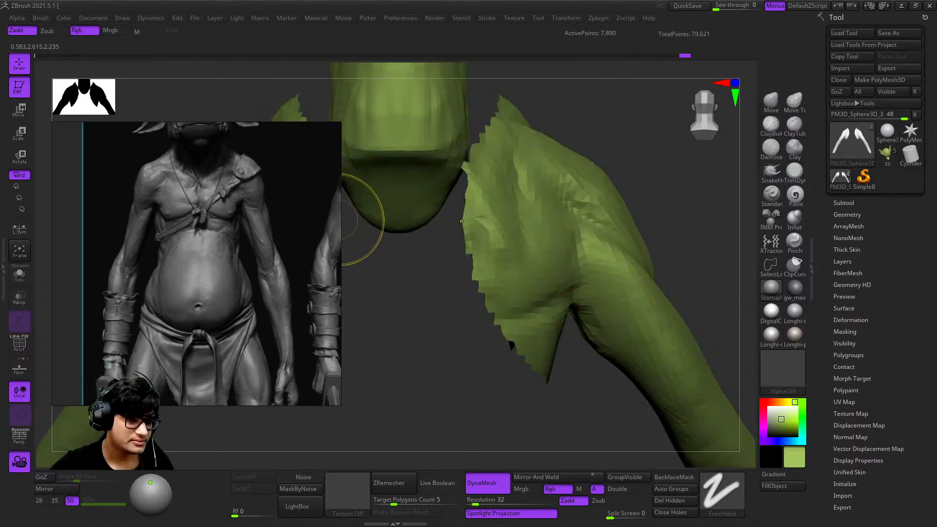
mouse_move(523, 414)
ctrl+right_down()
mouse_move(513, 312)
mouse_move(521, 293)
mouse_move(496, 270)
mouse_move(487, 241)
mouse_move(672, 254)
ctrl+right_up()
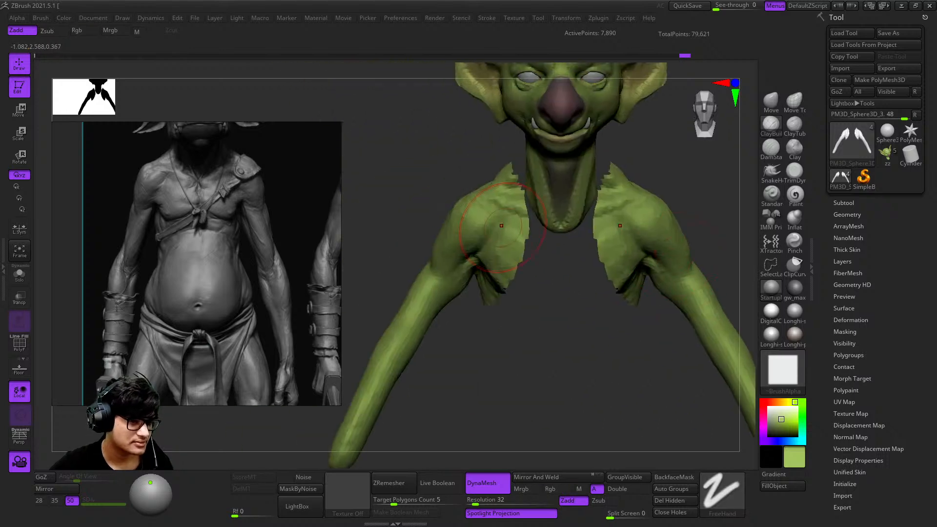
Step: Reframe the reference to show the grey goblin's full arms and compare them with the isolated arm
scroll(339, 244, down, 2)
alt+right_drag(418, 259, 461, 195)
ctrl+right_drag(461, 195, 502, 185)
key(space)
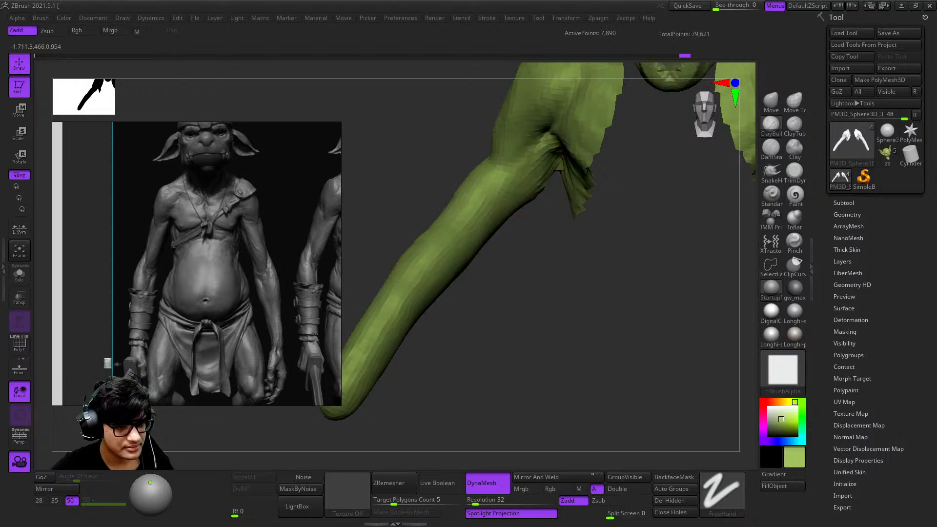
right_drag(455, 269, 558, 164)
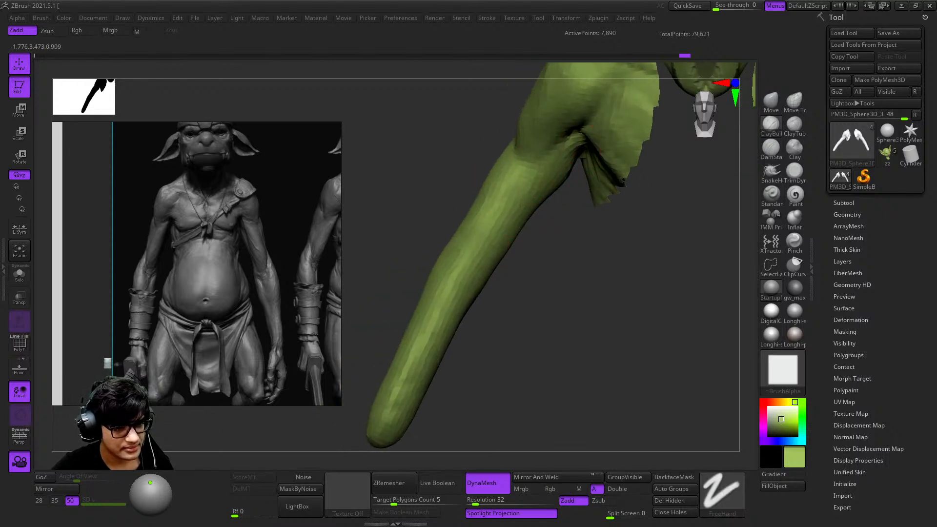
right_drag(568, 244, 754, 176)
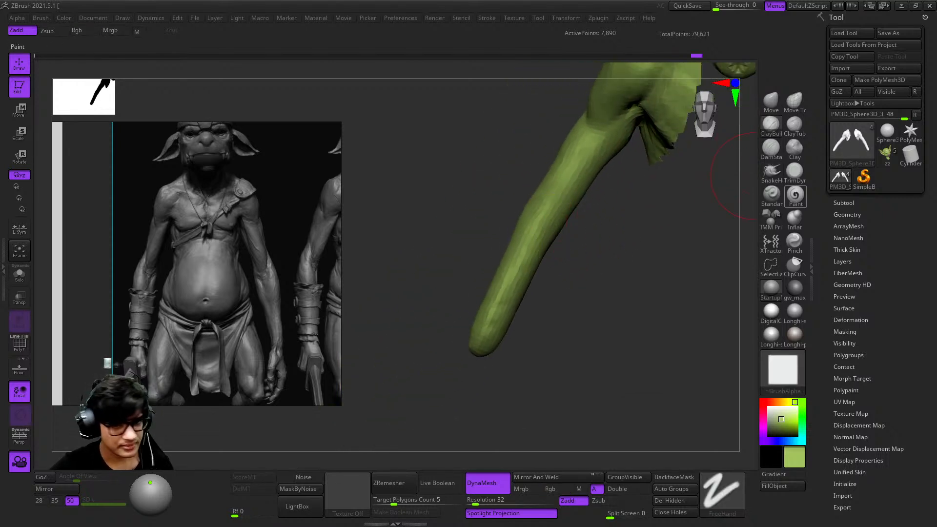
Step: Swell the forearm with the Inflate brush and smooth the arm's transitions, checking front and back
click(795, 220)
drag(492, 319, 535, 242)
mouse_move(535, 242)
right_down()
mouse_move(546, 280)
mouse_move(572, 302)
right_up()
drag(573, 303, 566, 285)
mouse_move(566, 285)
right_down()
mouse_move(579, 229)
mouse_move(580, 307)
mouse_move(578, 199)
mouse_move(605, 232)
right_up()
shift+drag(608, 232, 615, 249)
mouse_move(586, 195)
alt+right_down()
mouse_move(600, 313)
mouse_move(598, 273)
alt+right_up()
right_drag(598, 273, 600, 287)
key(space)
drag(528, 350, 508, 350)
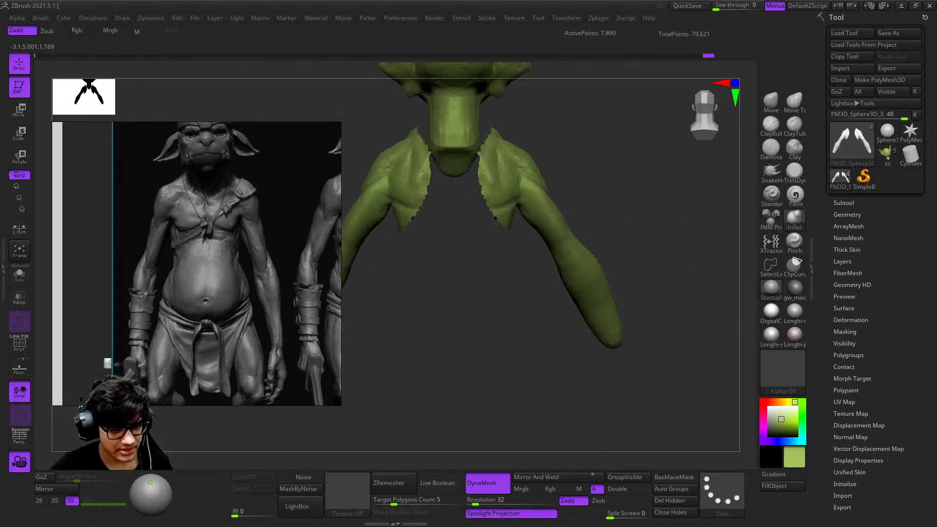
mouse_move(584, 264)
right_down()
mouse_move(644, 244)
mouse_move(605, 278)
mouse_move(587, 268)
mouse_move(588, 251)
mouse_move(622, 261)
mouse_move(580, 271)
mouse_move(554, 263)
mouse_move(565, 263)
mouse_move(598, 227)
mouse_move(569, 261)
right_up()
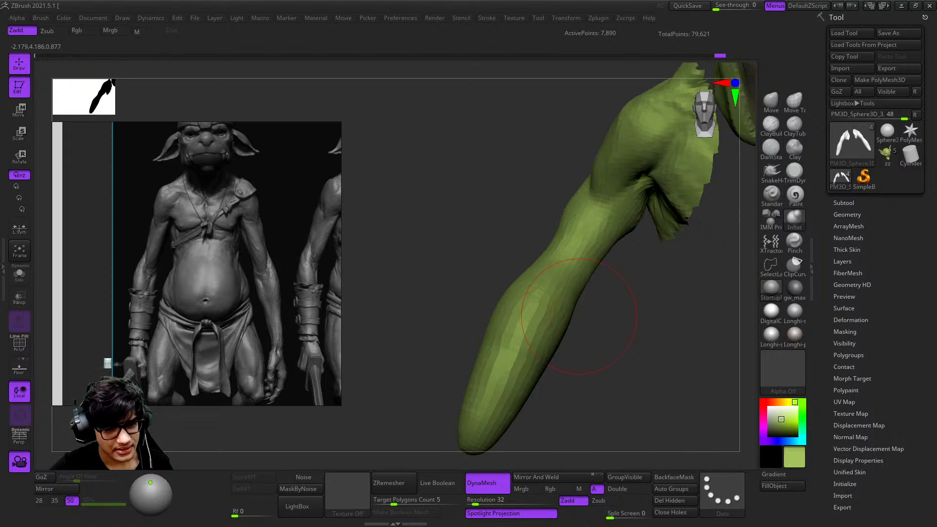
Step: Carve the muscle divisions of the upper arm and inner elbow with the DamStandard brush
click(772, 149)
mouse_move(622, 239)
right_down()
mouse_move(606, 205)
mouse_move(612, 232)
mouse_move(583, 262)
right_up()
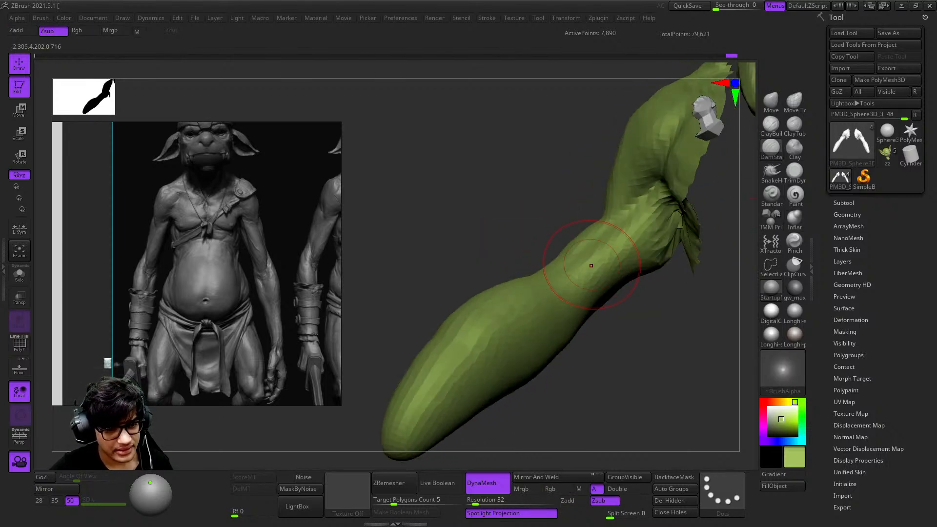
mouse_move(691, 211)
right_down()
mouse_move(615, 288)
mouse_move(561, 248)
mouse_move(610, 266)
mouse_move(626, 226)
right_up()
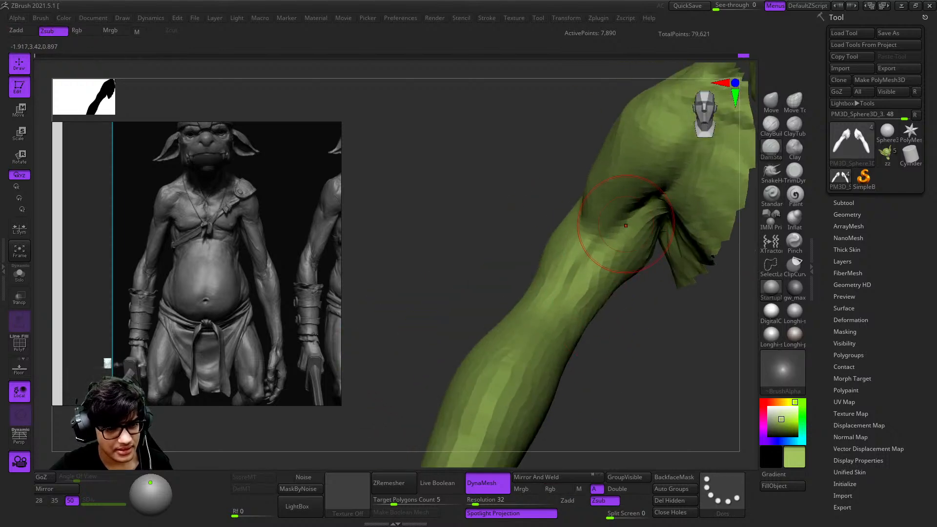
drag(533, 333, 510, 342)
ctrl+right_drag(517, 317, 529, 274)
mouse_move(530, 273)
right_down()
mouse_move(571, 259)
mouse_move(593, 234)
right_up()
mouse_move(593, 234)
ctrl+right_down()
mouse_move(602, 291)
mouse_move(629, 214)
ctrl+right_up()
Step: Cut a groove along the inner forearm with DamStandard and smooth the surrounding forearm surface
key(b)
key(d)
key(s)
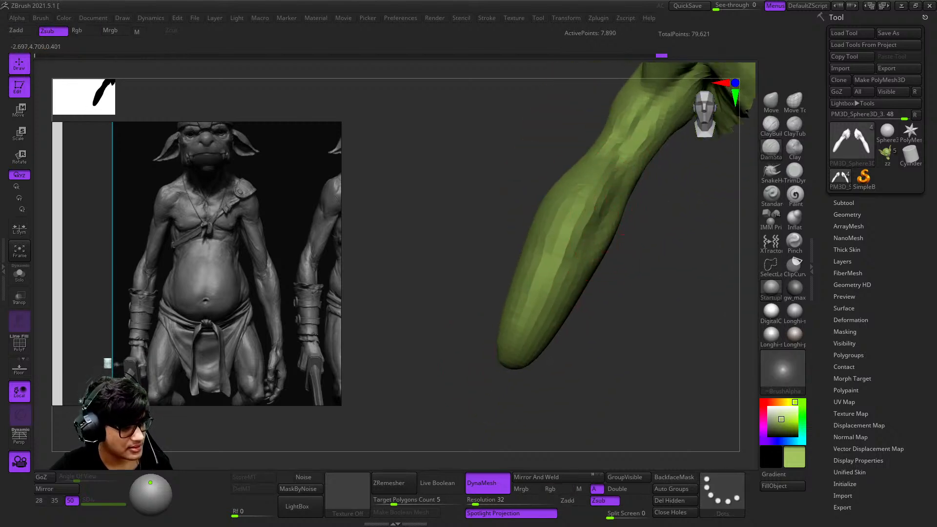
mouse_move(511, 400)
ctrl+right_down()
mouse_move(510, 372)
mouse_move(472, 363)
ctrl+right_up()
ctrl+right_drag(472, 363, 473, 389)
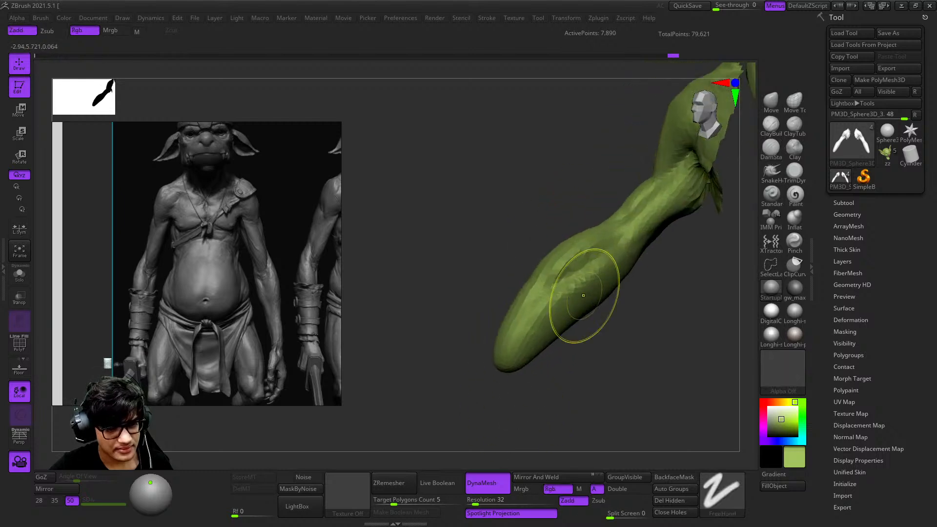
drag(605, 246, 552, 284)
shift+right_drag(571, 279, 683, 254)
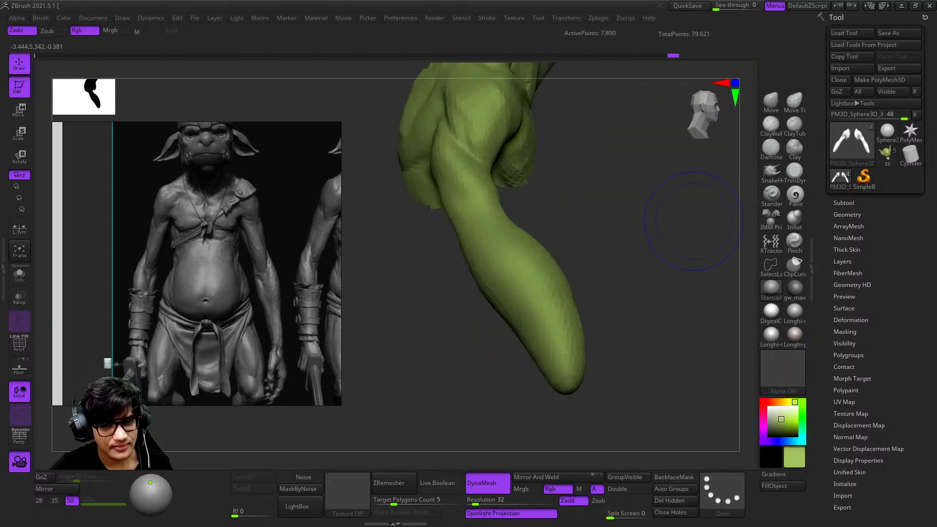
Step: Reshape the elbow and upper forearm contour with the Move Topological brush, working from the side and back
click(794, 103)
key(space)
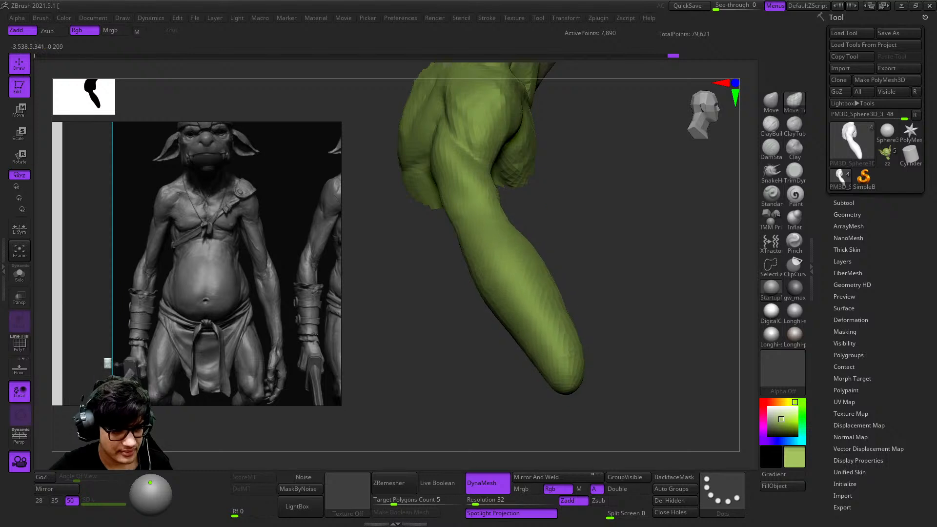
mouse_move(529, 291)
right_down()
mouse_move(562, 258)
mouse_move(605, 244)
right_up()
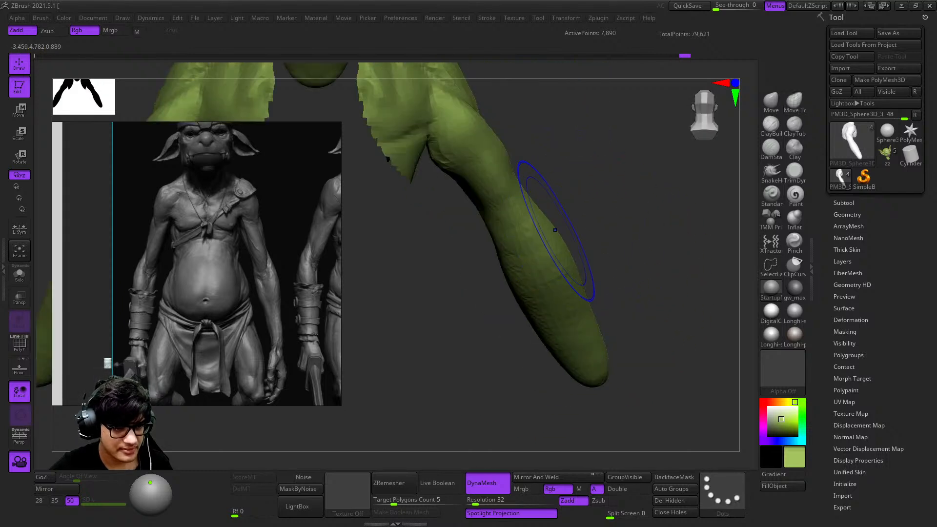
alt+right_drag(525, 227, 560, 254)
mouse_move(560, 293)
ctrl+right_down()
mouse_move(564, 255)
mouse_move(517, 261)
ctrl+right_up()
ctrl+right_drag(575, 266, 590, 309)
drag(563, 315, 558, 319)
mouse_move(557, 318)
alt+right_down()
mouse_move(550, 234)
mouse_move(559, 275)
alt+right_up()
shift+drag(609, 271, 615, 275)
mouse_move(615, 276)
right_down()
mouse_move(573, 251)
mouse_move(607, 265)
right_up()
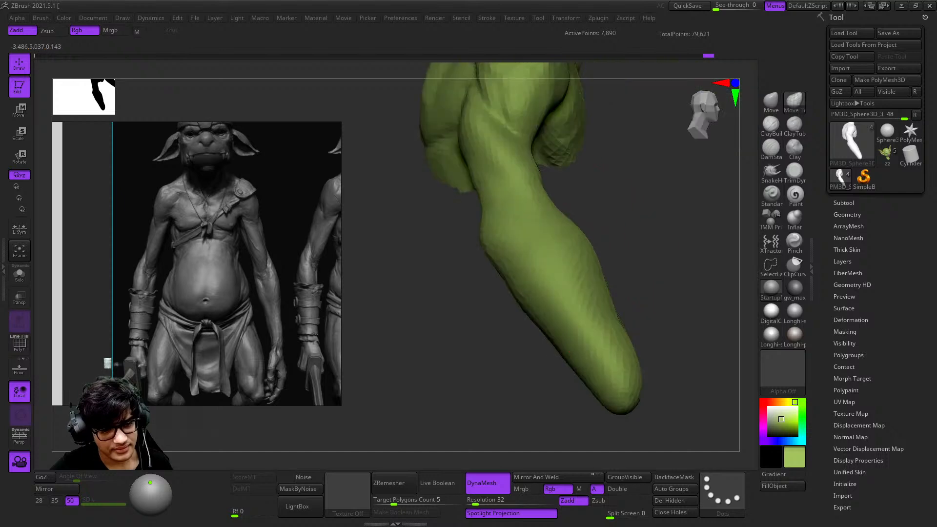
Step: Refine the forearm's silhouette with Move Topological and check the arm's shape and wireframe from the front
ctrl+right_drag(605, 324, 600, 294)
drag(600, 295, 592, 284)
mouse_move(591, 284)
ctrl+right_down()
mouse_move(590, 237)
mouse_move(572, 278)
mouse_move(612, 295)
mouse_move(624, 276)
ctrl+right_up()
drag(624, 276, 646, 257)
mouse_move(645, 258)
ctrl+right_down()
mouse_move(592, 265)
mouse_move(563, 245)
ctrl+right_up()
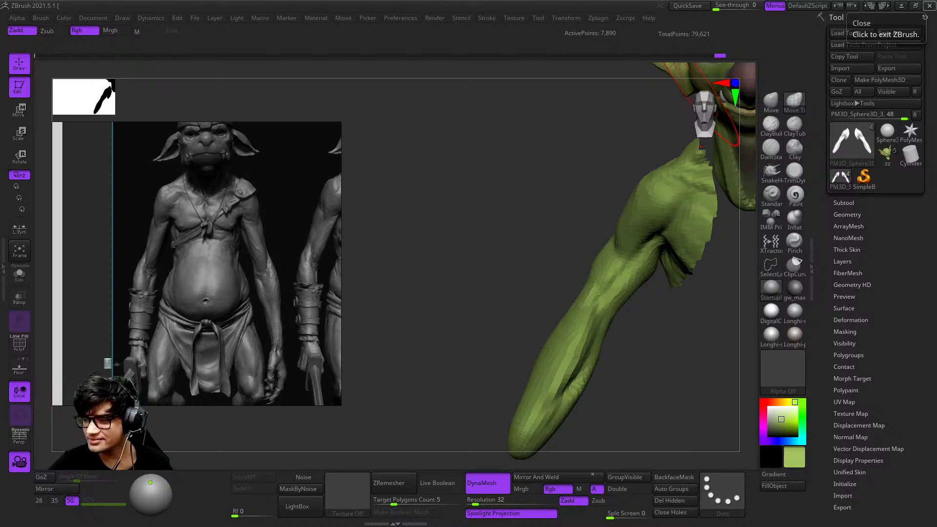
mouse_move(548, 251)
ctrl+right_down()
mouse_move(517, 220)
mouse_move(496, 221)
mouse_move(514, 266)
mouse_move(490, 296)
mouse_move(529, 230)
mouse_move(517, 265)
ctrl+right_up()
key(shift+f)
key(shift+f)
Step: Carve the inner elbow, forearm and rear upper arm muscle lines with DamStandard from several angles
click(770, 148)
mouse_move(604, 255)
right_down()
mouse_move(528, 238)
mouse_move(485, 319)
right_up()
right_click(485, 319)
right_drag(549, 247, 502, 313)
right_click(501, 324)
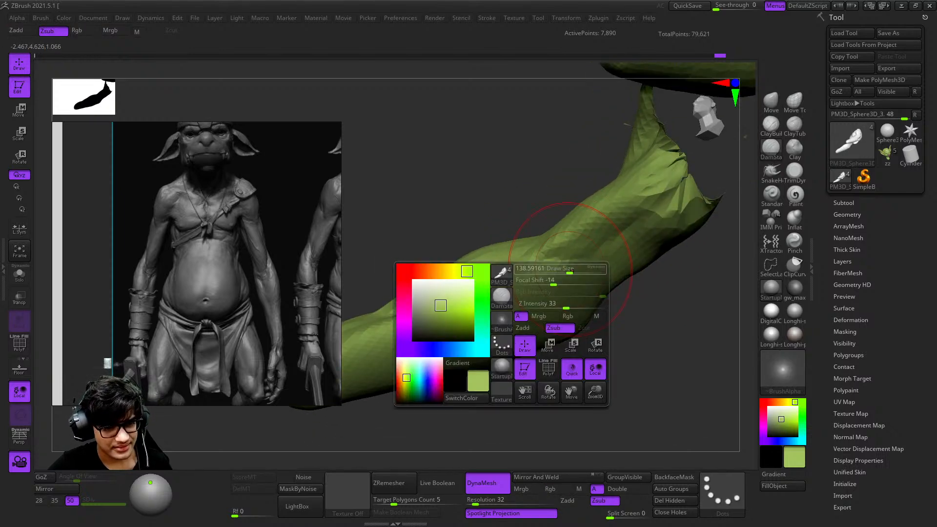
mouse_move(583, 250)
right_down()
mouse_move(560, 225)
mouse_move(605, 258)
right_up()
mouse_move(605, 259)
shift+right_down()
mouse_move(643, 288)
mouse_move(669, 265)
mouse_move(507, 259)
shift+right_up()
ctrl+right_drag(508, 258, 536, 319)
right_drag(593, 285, 509, 303)
right_click(509, 303)
mouse_move(581, 247)
right_down()
mouse_move(620, 293)
mouse_move(582, 239)
right_up()
mouse_move(565, 282)
right_down()
mouse_move(593, 263)
mouse_move(603, 216)
mouse_move(596, 196)
right_up()
ctrl+right_drag(547, 357, 542, 239)
shift+right_drag(542, 239, 537, 219)
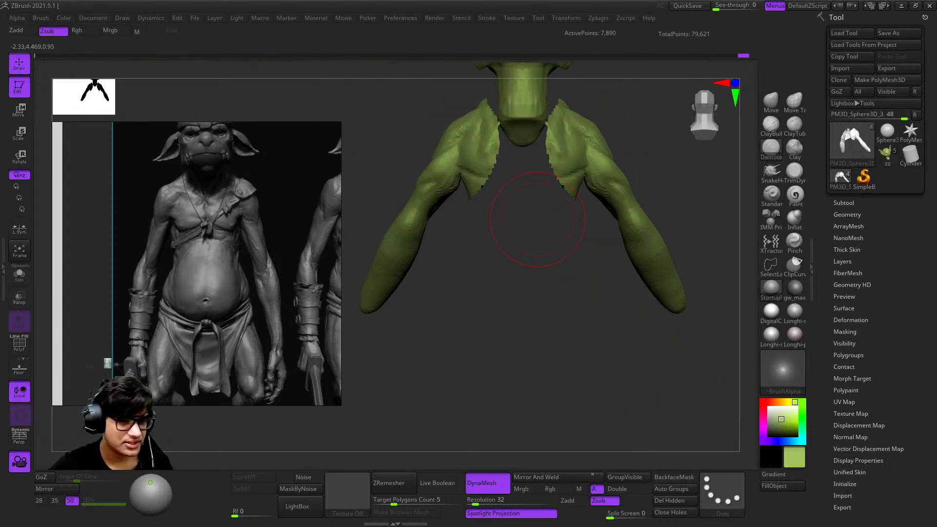
Step: Replace the grey goblin in the reference view with the red muscle figure and examine its back and shoulders
scroll(234, 210, down, 5)
scroll(195, 235, up, 6)
middle_drag(127, 244, 202, 273)
scroll(196, 263, down, 2)
scroll(195, 264, up, 2)
scroll(195, 264, up, 1)
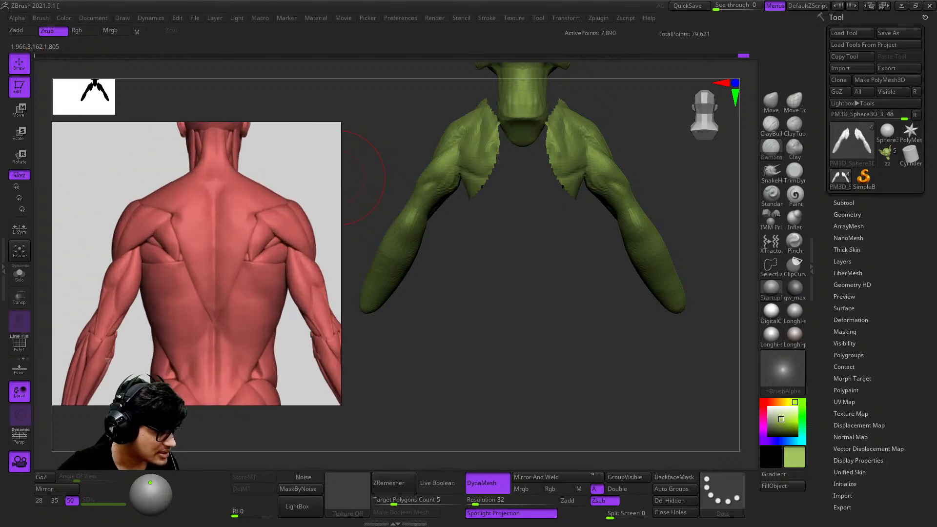
scroll(220, 232, down, 6)
middle_drag(215, 239, 275, 261)
scroll(195, 261, up, 7)
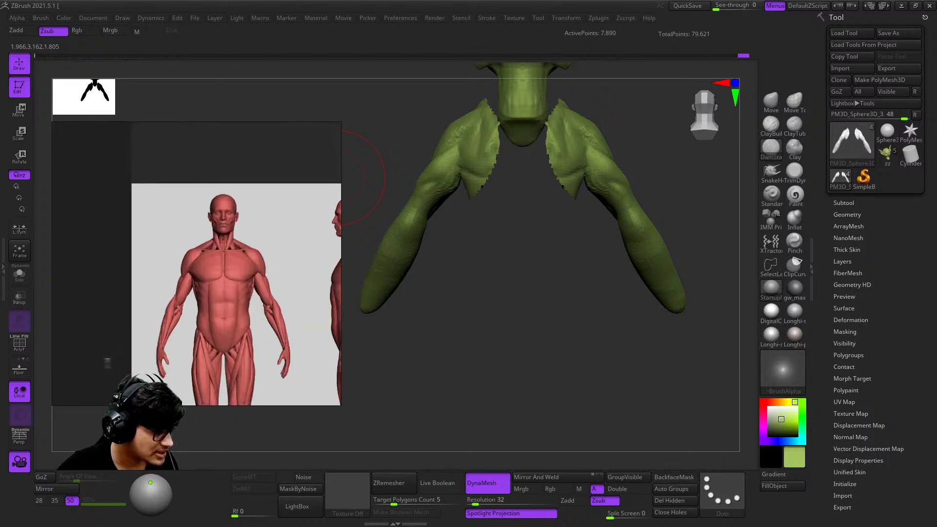
Step: Examine the red muscle figure's front arms around the biceps, elbow and forearm against the goblin's arms
scroll(237, 215, up, 3)
middle_drag(240, 233, 216, 176)
scroll(236, 214, down, 4)
scroll(216, 177, down, 1)
scroll(265, 263, down, 2)
scroll(265, 265, up, 5)
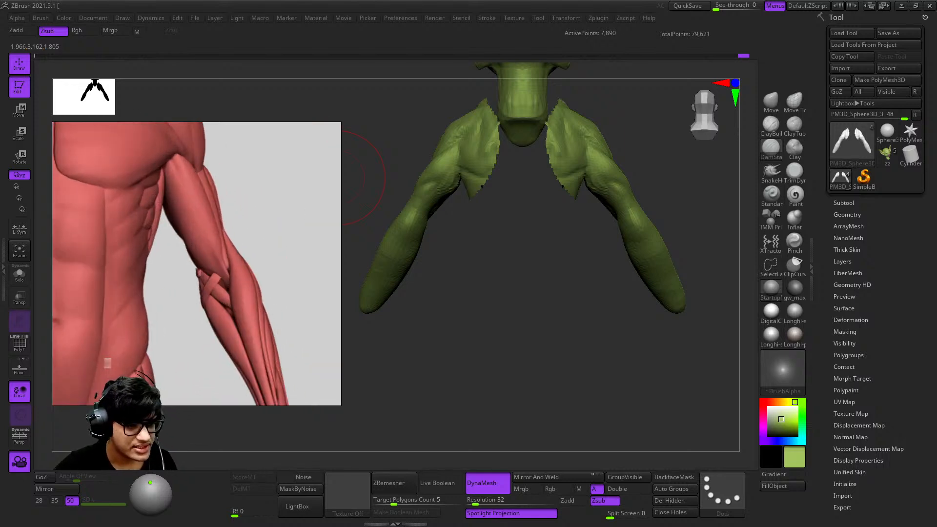
drag(518, 312, 481, 182)
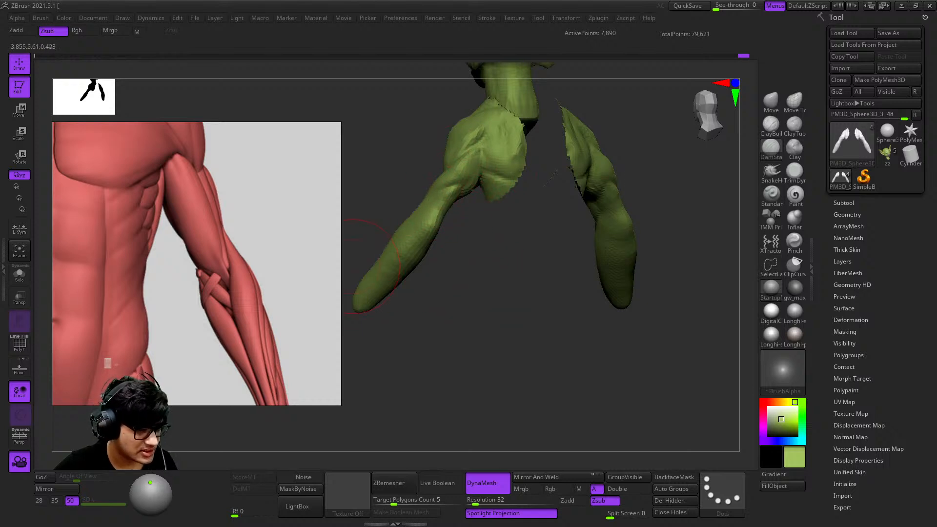
scroll(222, 299, down, 3)
scroll(222, 299, up, 3)
scroll(219, 298, down, 6)
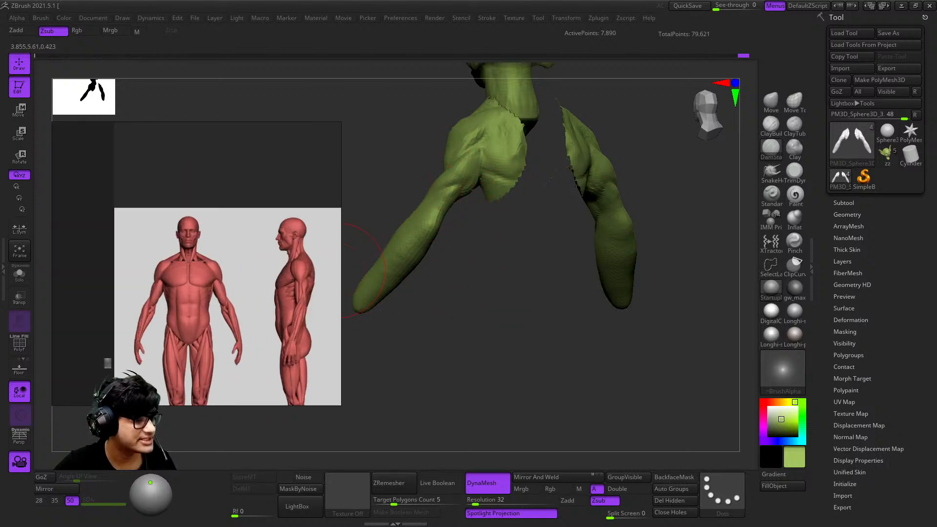
scroll(151, 318, up, 6)
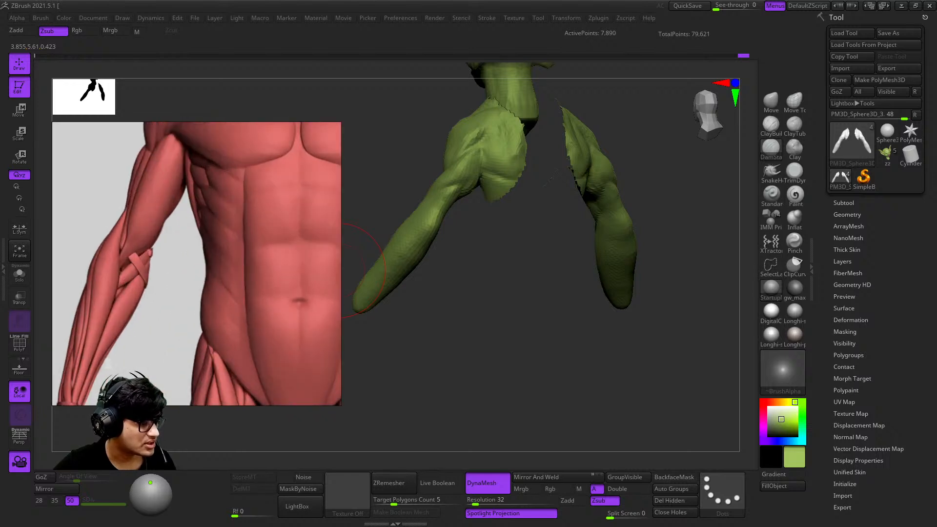
middle_drag(152, 318, 136, 354)
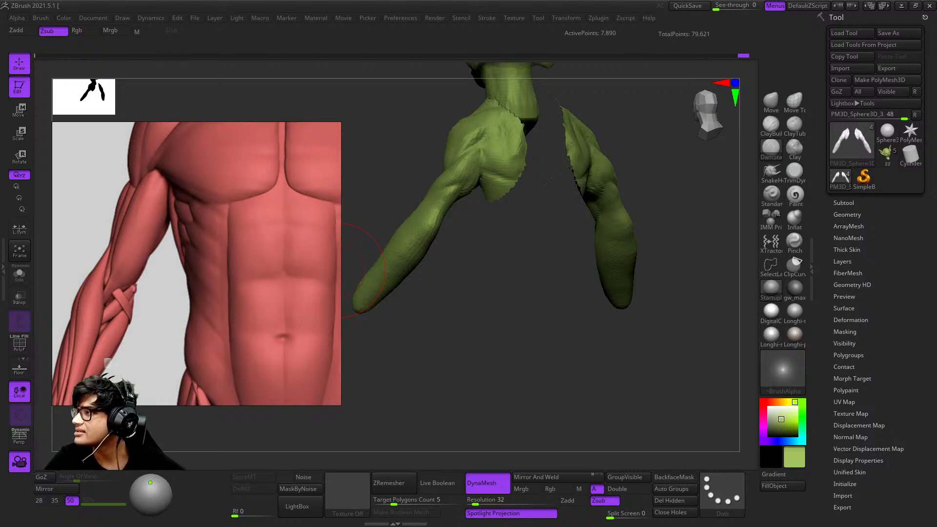
Step: Check the arm's wireframe and carve the deltoid's lower edge and biceps separation with DamStandard from the front
mouse_move(526, 288)
ctrl+right_down()
mouse_move(470, 278)
mouse_move(581, 293)
mouse_move(516, 298)
mouse_move(617, 251)
mouse_move(561, 317)
mouse_move(586, 302)
mouse_move(623, 180)
mouse_move(654, 200)
ctrl+right_up()
key(shift+f)
key(shift+f)
key(b)
key(d)
key(s)
mouse_move(653, 200)
right_down()
mouse_move(595, 205)
mouse_move(613, 159)
mouse_move(545, 225)
right_up()
key(space)
right_drag(608, 309, 630, 274)
ctrl+right_drag(629, 273, 577, 220)
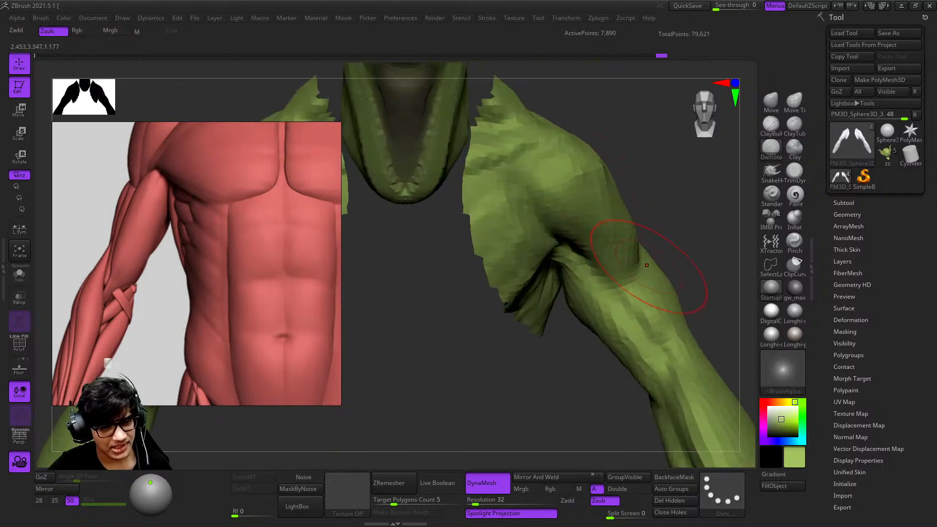
Step: Smooth the biceps and inner elbow transitions and define the triceps forms on the back of the upper arm
right_drag(652, 275, 598, 222)
right_drag(647, 296, 628, 222)
ctrl+right_drag(605, 278, 580, 190)
mouse_move(478, 209)
ctrl+right_down()
mouse_move(491, 271)
mouse_move(556, 224)
ctrl+right_up()
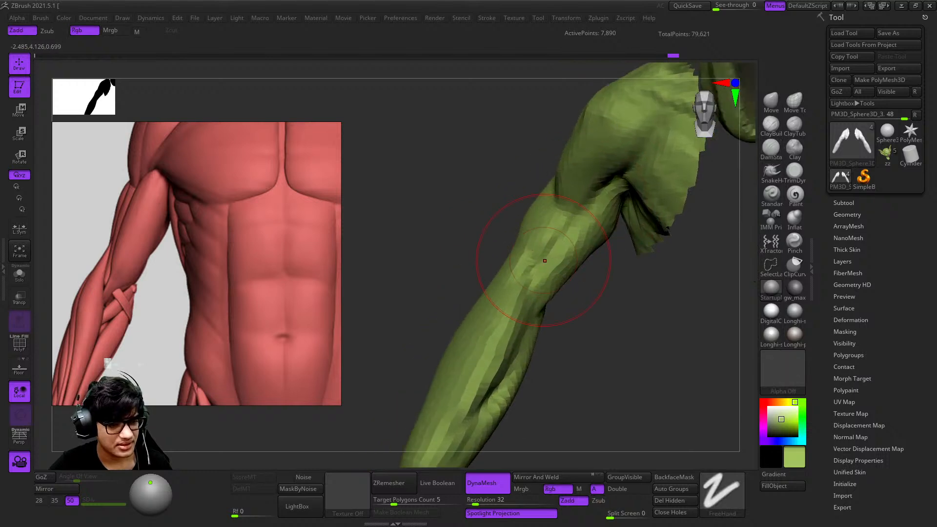
ctrl+right_drag(547, 278, 522, 215)
right_drag(488, 229, 578, 273)
mouse_move(551, 244)
right_down()
mouse_move(488, 273)
mouse_move(532, 292)
mouse_move(458, 293)
mouse_move(508, 274)
mouse_move(497, 264)
mouse_move(556, 288)
mouse_move(573, 195)
mouse_move(557, 180)
mouse_move(573, 288)
right_up()
right_click(490, 299)
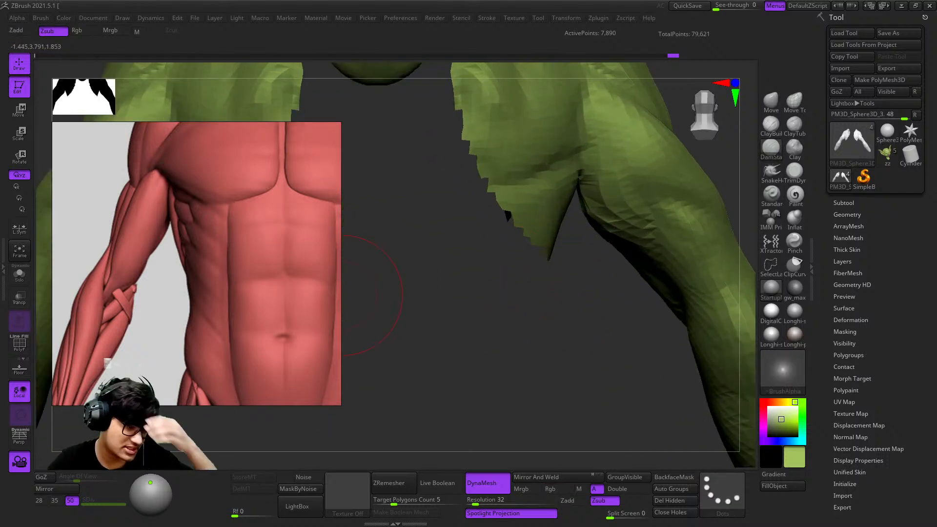
Step: Reframe the reference to the red figure's side and back arm views and compare the goblin's arm in profile
ctrl+right_drag(609, 250, 552, 214)
right_drag(551, 214, 485, 244)
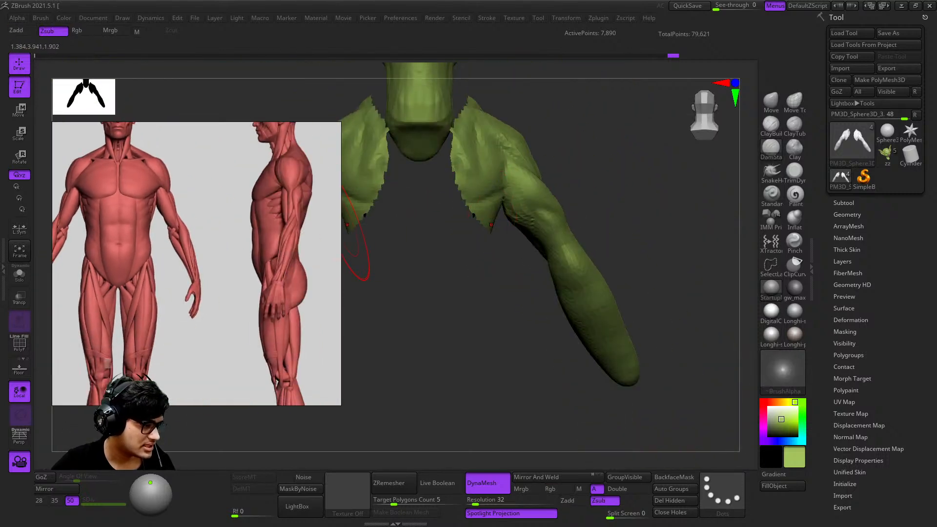
drag(551, 397, 453, 410)
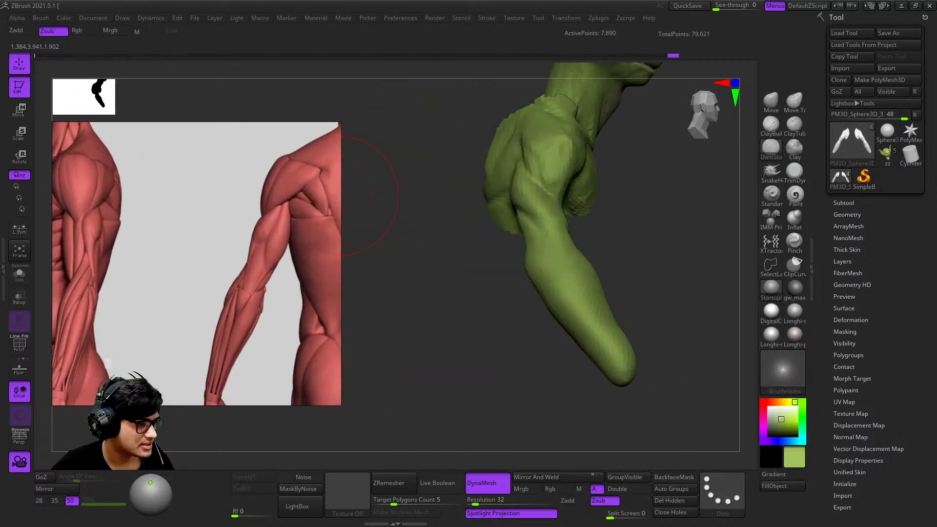
mouse_move(447, 311)
right_down()
mouse_move(504, 244)
mouse_move(507, 297)
mouse_move(448, 302)
right_up()
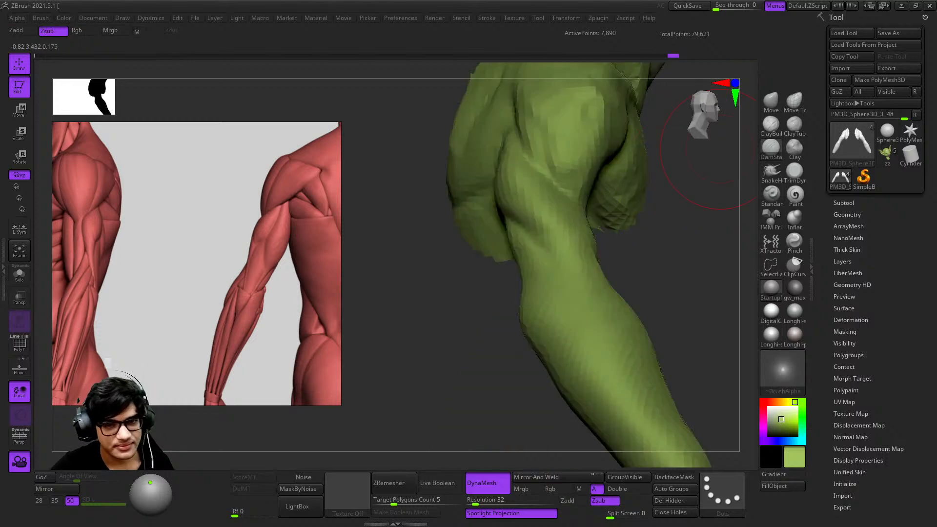
Step: Adjust the upper arm with Move Topological and isolate a smaller part of the arm mesh by hiding the rest
click(794, 103)
right_drag(610, 230, 512, 226)
mouse_move(642, 207)
right_down()
mouse_move(551, 254)
mouse_move(634, 208)
mouse_move(619, 190)
mouse_move(620, 166)
mouse_move(541, 222)
mouse_move(605, 225)
right_up()
right_click(595, 263)
ctrl+shift+click(583, 252)
ctrl+shift+click(653, 281)
ctrl+shift+click(629, 288)
Step: Reshape the isolated upper arm, elbow and forearm profile with Move Topological from the side and back
ctrl+right_drag(615, 265, 612, 233)
key(space)
drag(608, 237, 615, 234)
ctrl+right_drag(614, 231, 631, 222)
mouse_move(660, 262)
right_down()
mouse_move(607, 259)
mouse_move(574, 279)
right_up()
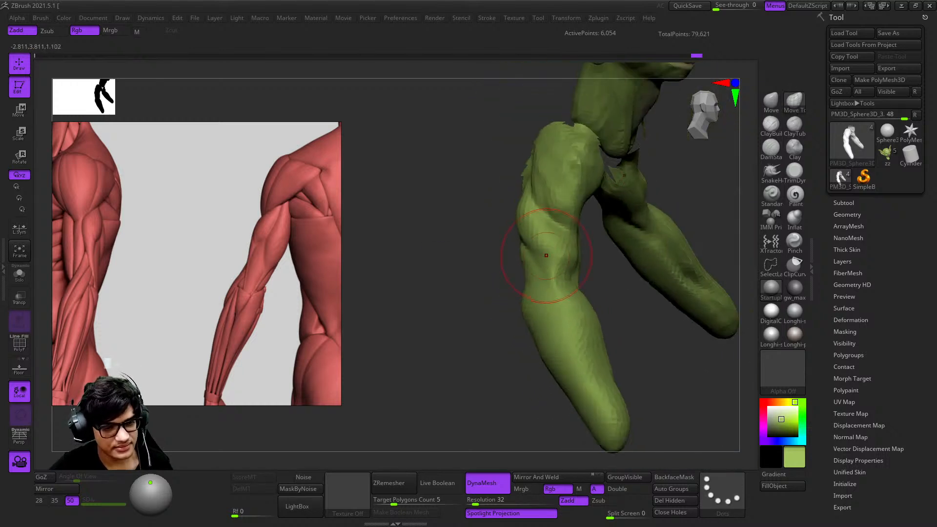
right_drag(538, 242, 507, 254)
right_click(499, 333)
ctrl+right_drag(574, 274, 574, 241)
drag(575, 242, 584, 244)
ctrl+right_drag(584, 244, 587, 268)
ctrl+right_drag(586, 268, 588, 245)
right_drag(522, 224, 542, 220)
right_click(602, 213)
Step: Unhide the full body and adjust the shoulder and upper arm volumes with Move Topological
ctrl+shift+click(502, 218)
ctrl+right_drag(581, 317, 607, 287)
right_click(540, 354)
right_drag(540, 354, 561, 341)
ctrl+right_drag(561, 342, 610, 265)
right_click(524, 327)
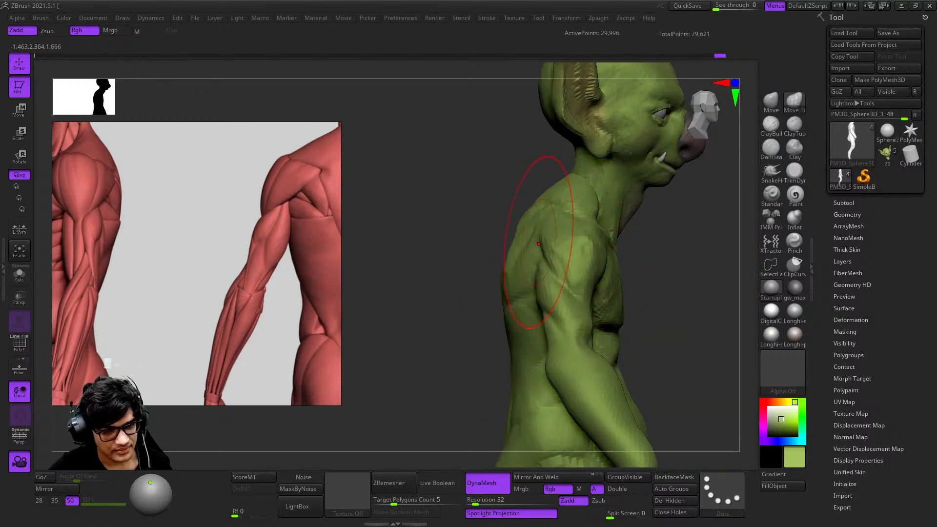
mouse_move(546, 305)
alt+right_down()
mouse_move(552, 239)
mouse_move(561, 288)
alt+right_up()
mouse_move(583, 258)
ctrl+right_down()
mouse_move(593, 200)
mouse_move(530, 296)
mouse_move(525, 245)
ctrl+right_up()
right_click(530, 297)
key(f)
ctrl+right_drag(610, 281, 683, 288)
mouse_move(683, 288)
right_down()
mouse_move(573, 241)
mouse_move(637, 369)
right_up()
right_drag(563, 276, 536, 209)
right_click(534, 302)
Step: Rework the armpit and chest-to-arm transition from below with Move Topological
click(606, 236)
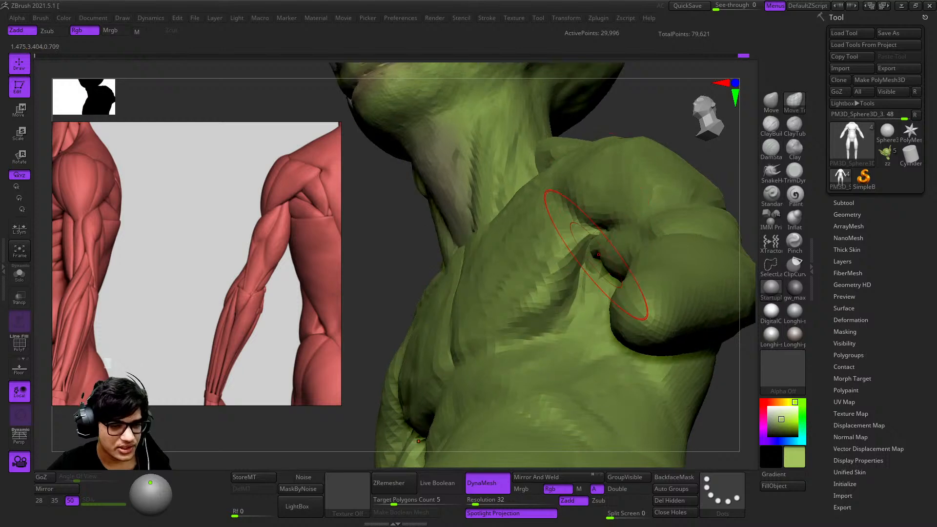
right_drag(605, 234, 589, 251)
drag(599, 259, 613, 279)
mouse_move(622, 302)
ctrl+right_down()
mouse_move(655, 433)
mouse_move(565, 194)
mouse_move(568, 244)
ctrl+right_up()
ctrl+right_drag(568, 244, 546, 200)
alt+right_drag(600, 273, 571, 229)
ctrl+right_drag(657, 273, 616, 271)
ctrl+right_drag(649, 317, 642, 278)
mouse_move(602, 196)
ctrl+right_down()
mouse_move(642, 259)
mouse_move(625, 217)
mouse_move(643, 270)
ctrl+right_up()
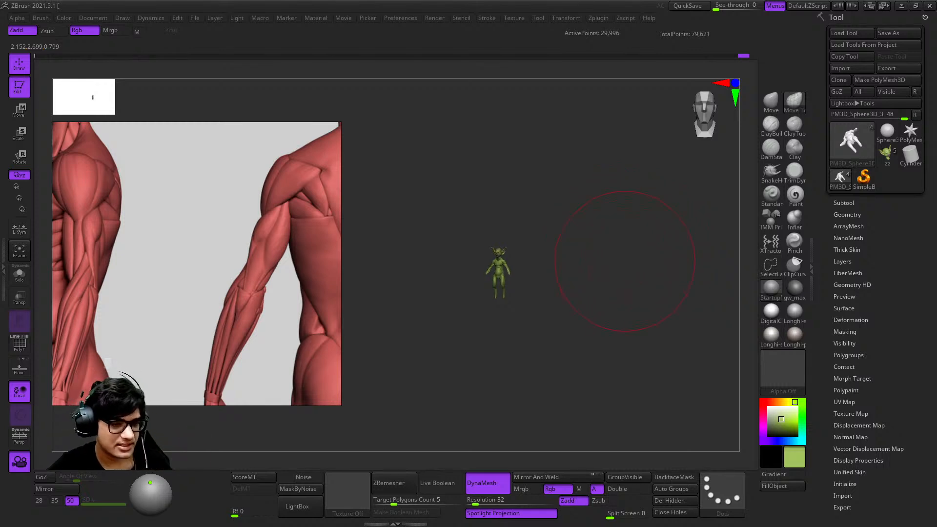
Step: Enlarge the silhouette thumbnail and check the whole goblin's proportions from a distance
right_click(603, 259)
mouse_move(565, 248)
ctrl+right_down()
mouse_move(570, 281)
mouse_move(552, 207)
ctrl+right_up()
key(f)
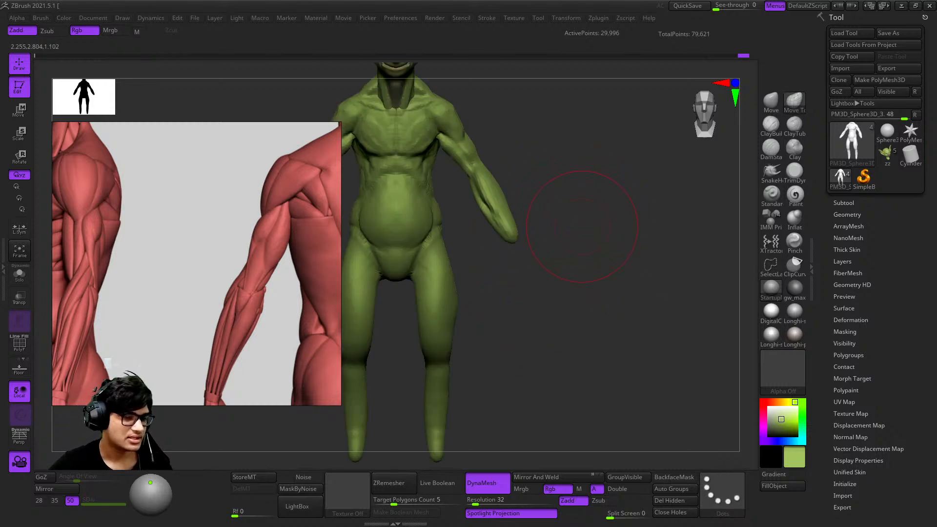
drag(112, 112, 166, 142)
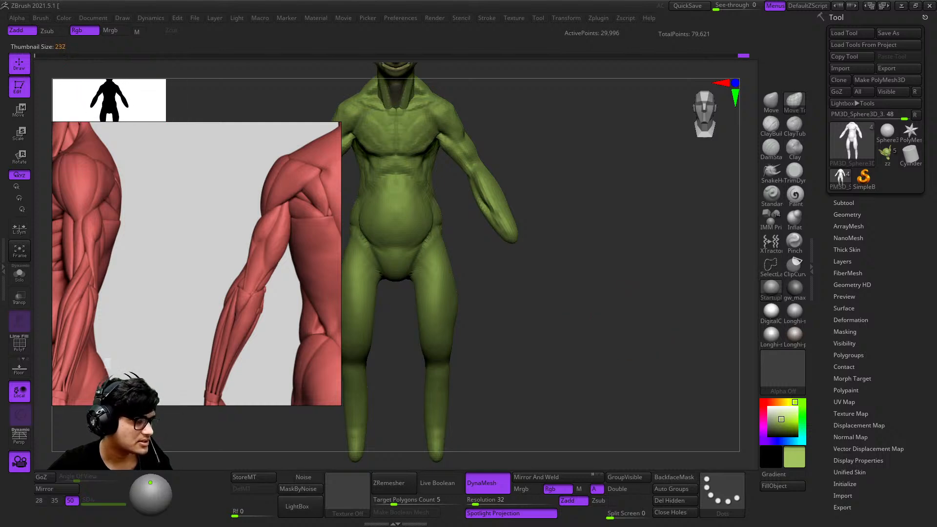
key(f)
drag(683, 288, 642, 253)
ctrl+right_drag(630, 251, 617, 132)
mouse_move(611, 351)
ctrl+right_down()
mouse_move(582, 262)
mouse_move(610, 309)
mouse_move(609, 343)
mouse_move(608, 298)
mouse_move(608, 339)
ctrl+right_up()
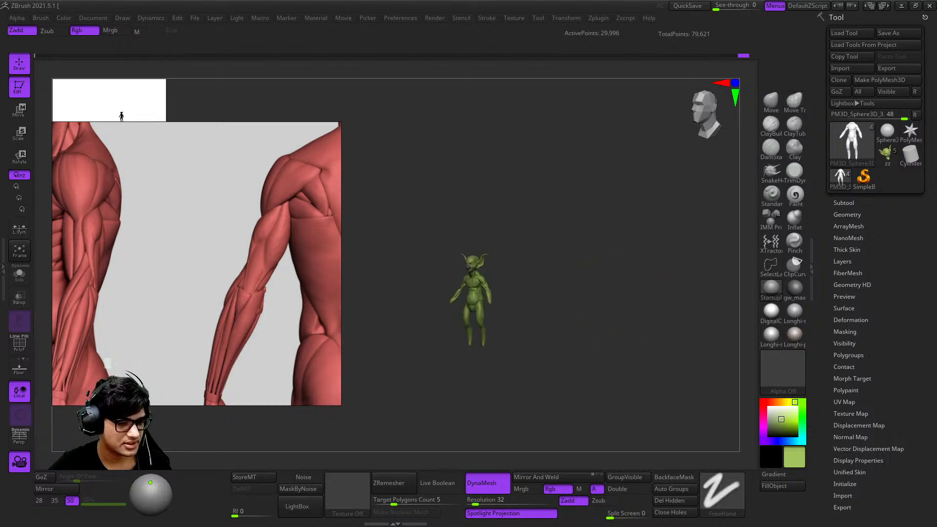
Step: Define the deltoid and outer upper arm muscles with DamStandard from the side views
mouse_move(584, 283)
ctrl+right_down()
mouse_move(581, 239)
mouse_move(622, 373)
ctrl+right_up()
ctrl+right_drag(605, 337, 551, 439)
alt+right_drag(616, 251, 561, 219)
right_drag(617, 195, 690, 244)
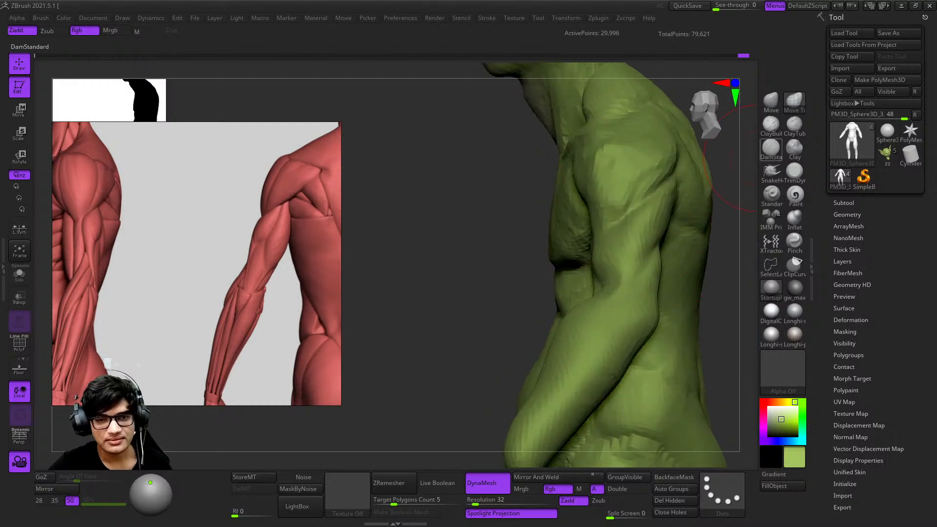
click(768, 154)
mouse_move(567, 229)
right_down()
mouse_move(605, 222)
mouse_move(597, 212)
mouse_move(596, 247)
mouse_move(593, 203)
right_up()
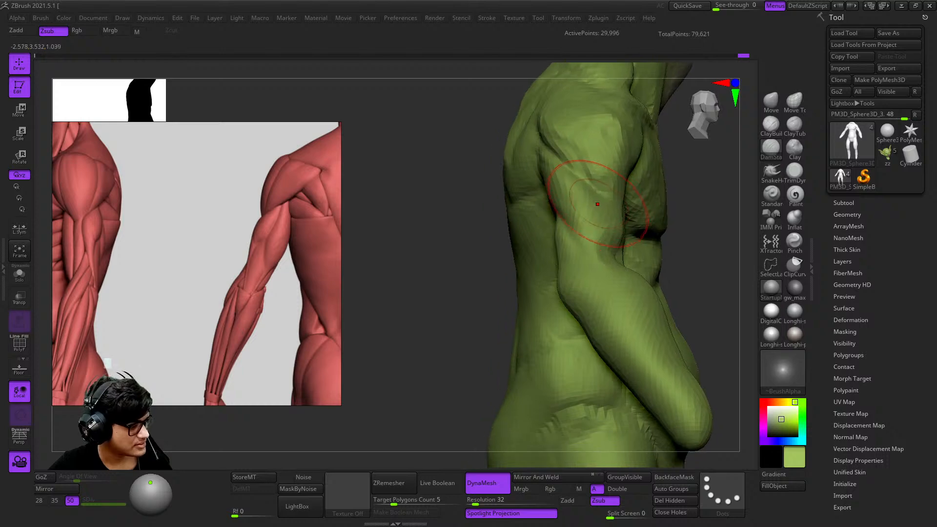
mouse_move(589, 319)
right_down()
mouse_move(554, 253)
mouse_move(571, 289)
mouse_move(593, 277)
mouse_move(548, 266)
mouse_move(564, 200)
mouse_move(606, 283)
mouse_move(606, 250)
mouse_move(576, 188)
right_up()
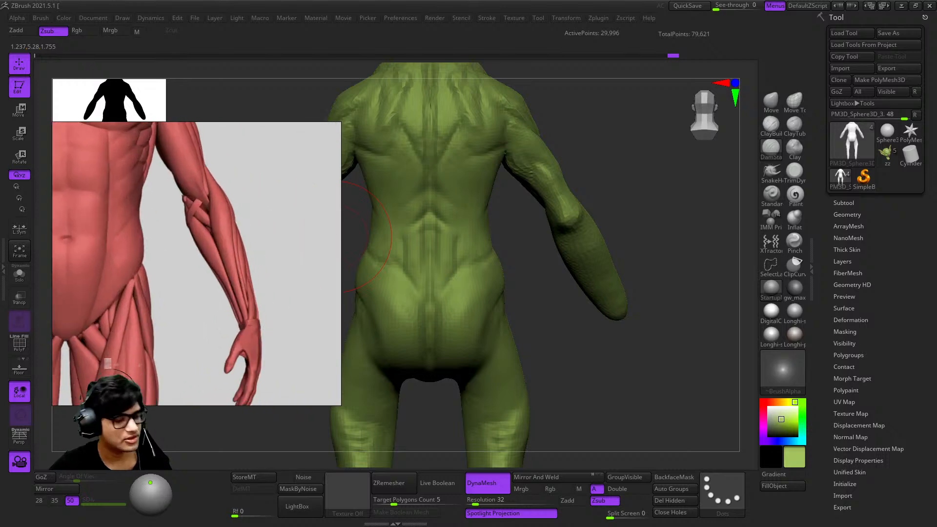
Step: Smooth the elbow and upper forearm surfaces from the back view of the arm
right_drag(717, 234, 683, 210)
ctrl+right_drag(683, 210, 683, 278)
right_drag(683, 278, 698, 259)
key(space)
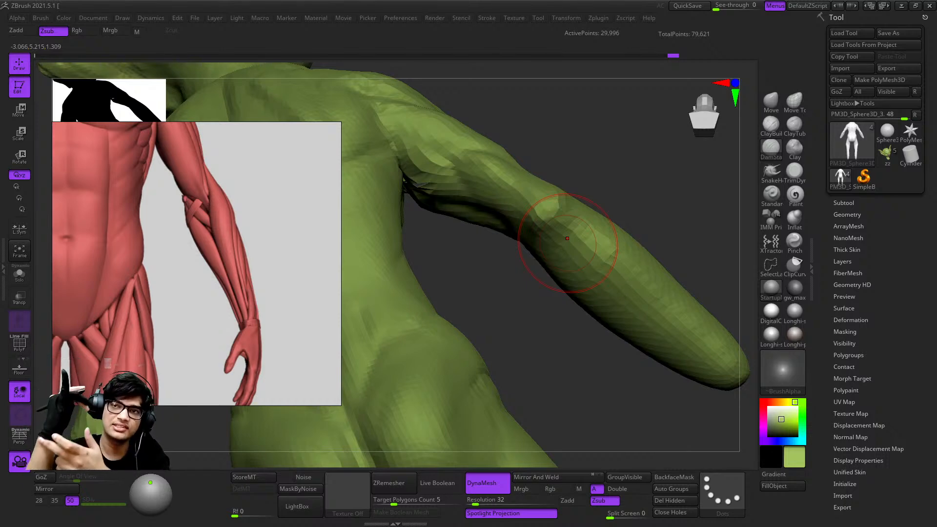
mouse_move(617, 240)
shift+mouse_down()
mouse_move(548, 203)
mouse_move(525, 216)
shift+mouse_up()
key(space)
shift+drag(592, 176, 585, 237)
right_drag(584, 237, 525, 218)
key(space)
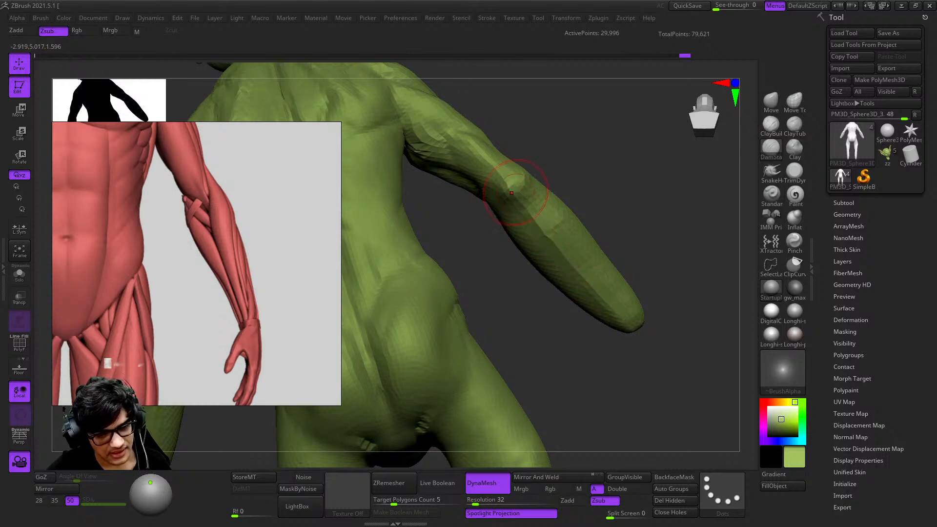
Step: Carve the forearm muscle divisions with DamStandard from the side and front, following the muscle reference
right_drag(599, 319, 605, 221)
right_click(498, 308)
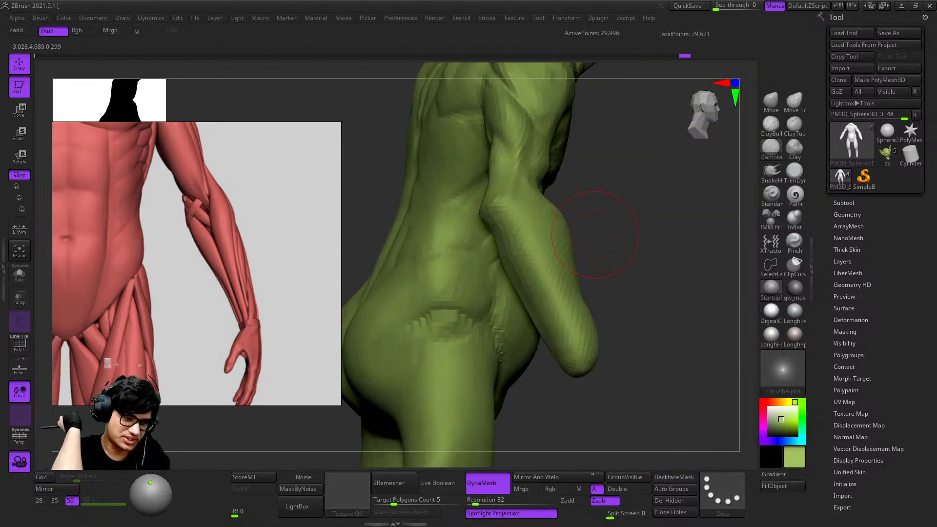
right_drag(571, 259, 515, 287)
right_click(515, 286)
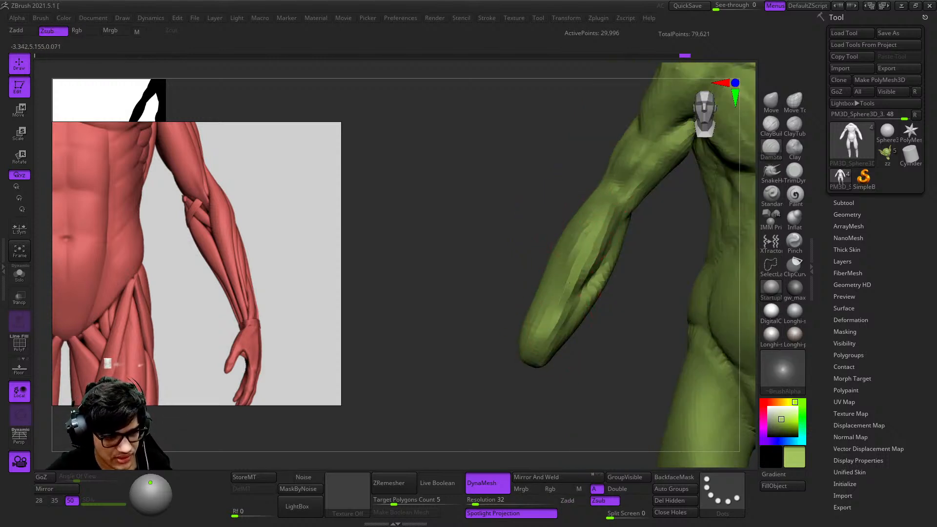
right_drag(591, 210, 569, 220)
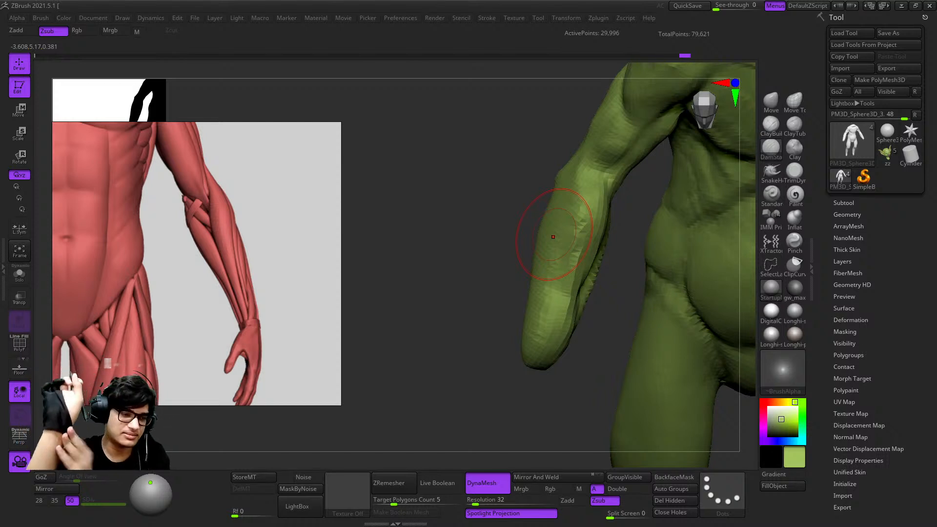
mouse_move(565, 197)
right_down()
mouse_move(581, 210)
mouse_move(581, 238)
mouse_move(581, 223)
mouse_move(556, 236)
mouse_move(532, 205)
mouse_move(570, 220)
mouse_move(590, 304)
mouse_move(539, 349)
mouse_move(610, 241)
mouse_move(571, 263)
right_up()
ctrl+right_drag(571, 264, 536, 287)
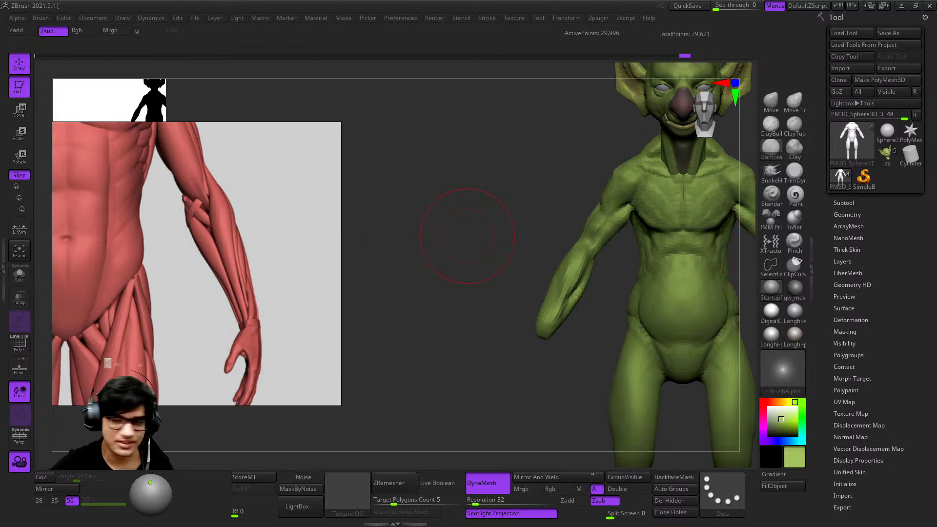
Step: Check the whole goblin's front proportions and briefly display its polygroups
ctrl+right_drag(512, 257, 503, 227)
alt+right_drag(553, 270, 481, 272)
key(shift+f)
key(shift+f)
ctrl+right_drag(517, 246, 513, 225)
right_drag(654, 192, 585, 158)
alt+right_drag(424, 163, 574, 174)
Step: Reshape the forearm, elbow and upper arm contours with Move Topological from the front and three-quarter views
ctrl+right_drag(552, 205, 524, 252)
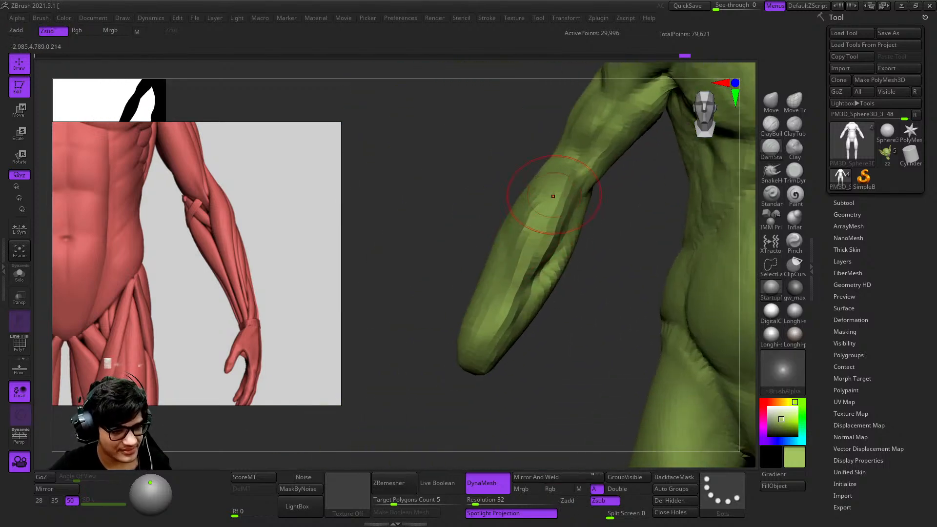
mouse_move(392, 371)
right_down()
mouse_move(476, 363)
mouse_move(402, 368)
right_up()
right_drag(486, 243, 495, 334)
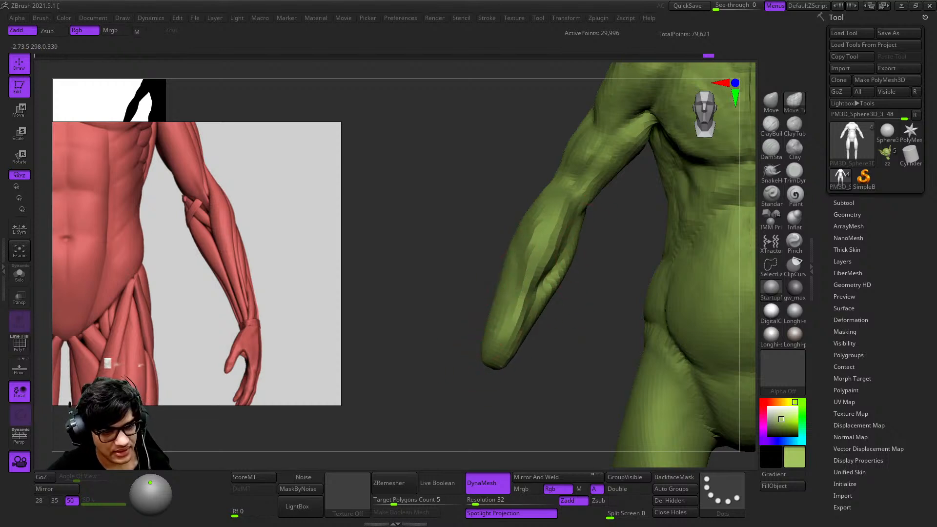
right_drag(468, 205, 581, 317)
right_click(588, 291)
right_click(581, 317)
right_drag(683, 266, 613, 259)
right_click(615, 268)
mouse_move(627, 298)
ctrl+right_down()
mouse_move(581, 297)
mouse_move(643, 334)
mouse_move(603, 375)
mouse_move(612, 259)
mouse_move(570, 232)
mouse_move(584, 242)
mouse_move(537, 235)
mouse_move(581, 226)
mouse_move(572, 213)
ctrl+right_up()
key(s)
right_click(570, 231)
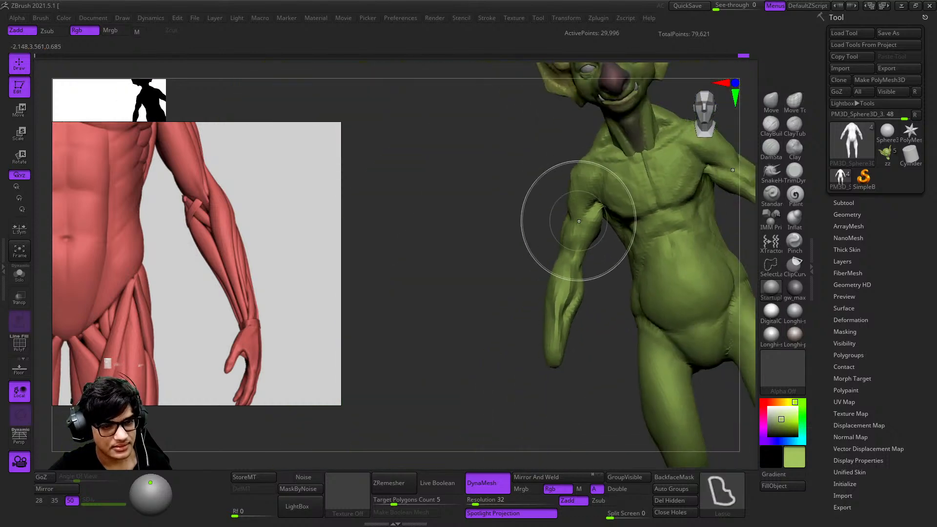
Step: Isolate the arms' polygroup with rectangular selection, solo the body subtool and frame the arms
ctrl+shift+click(719, 488)
ctrl+shift+click(581, 410)
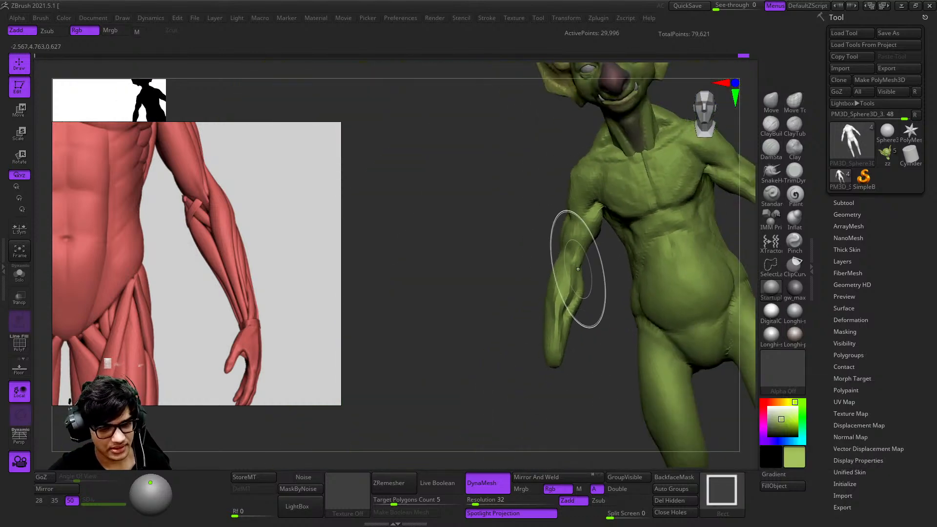
ctrl+shift+click(570, 274)
key(shift+f)
mouse_move(614, 276)
right_down()
mouse_move(579, 279)
mouse_move(596, 286)
right_up()
key(shift+f)
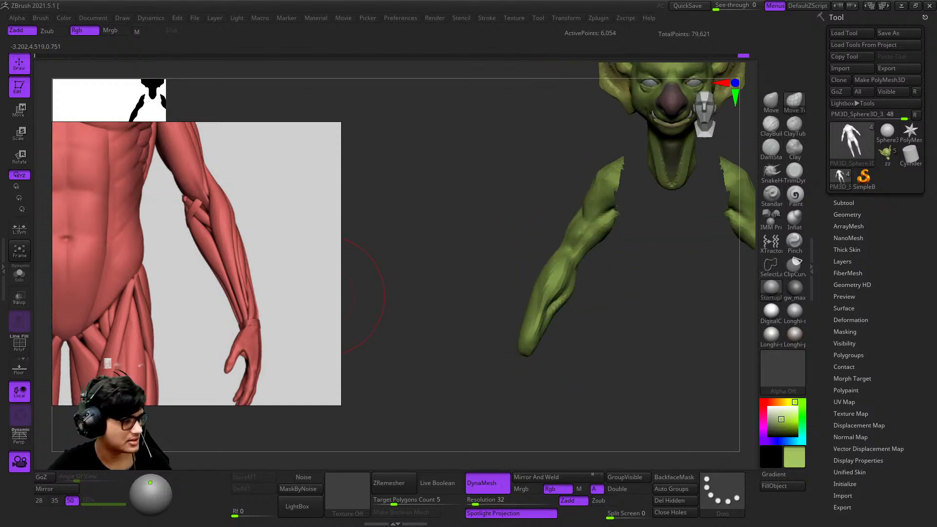
click(19, 274)
right_drag(512, 232, 603, 238)
alt+right_drag(602, 237, 422, 156)
right_drag(579, 277, 536, 293)
ctrl+right_drag(536, 292, 505, 261)
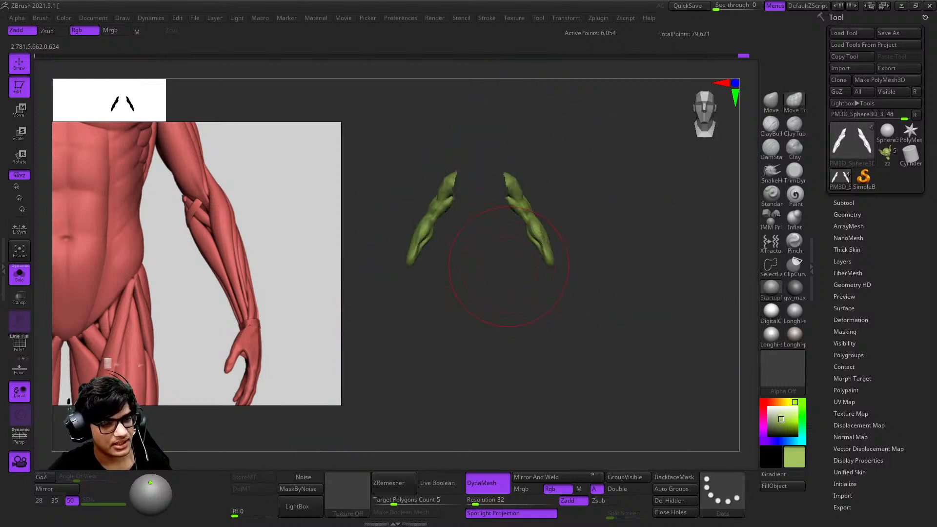
key(f)
Step: Adjust the inner forearm and elbow volumes on the isolated arms with Move Topological
ctrl+right_drag(590, 321, 581, 251)
ctrl+right_drag(582, 251, 606, 294)
mouse_move(573, 219)
alt+right_down()
mouse_move(568, 294)
mouse_move(695, 225)
mouse_move(648, 247)
mouse_move(648, 297)
mouse_move(585, 247)
mouse_move(523, 336)
mouse_move(520, 300)
mouse_move(579, 314)
mouse_move(538, 316)
mouse_move(644, 248)
mouse_move(675, 250)
alt+right_up()
ctrl+right_drag(676, 249, 672, 281)
alt+right_drag(470, 355, 460, 265)
right_click(456, 266)
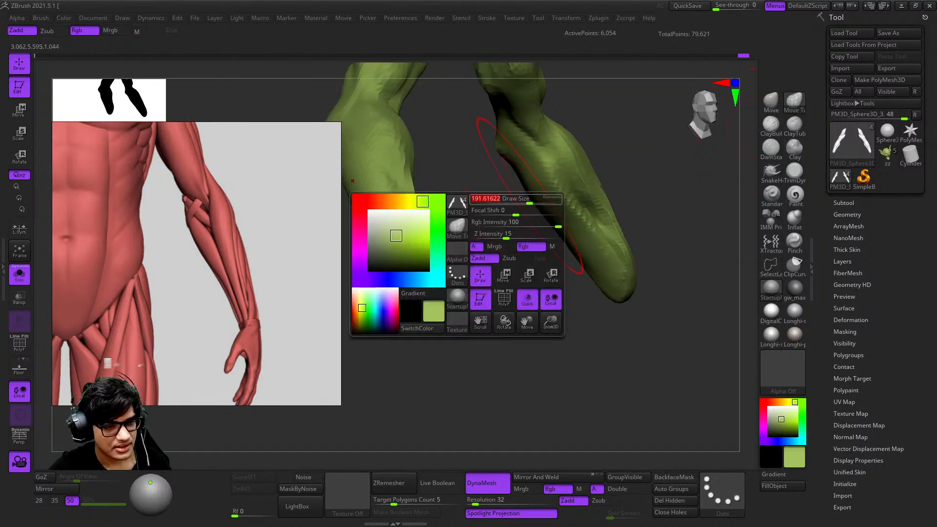
ctrl+right_drag(539, 155, 531, 183)
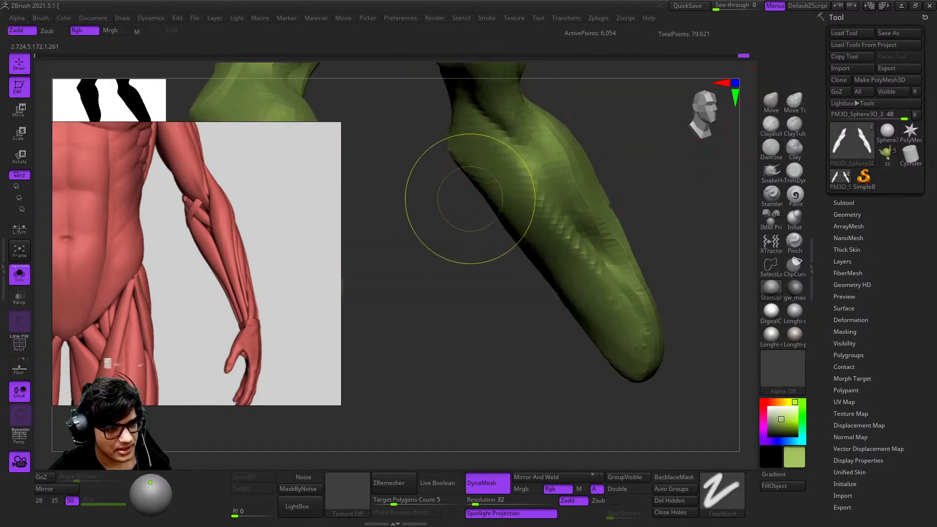
ctrl+right_drag(489, 191, 466, 155)
right_click(464, 156)
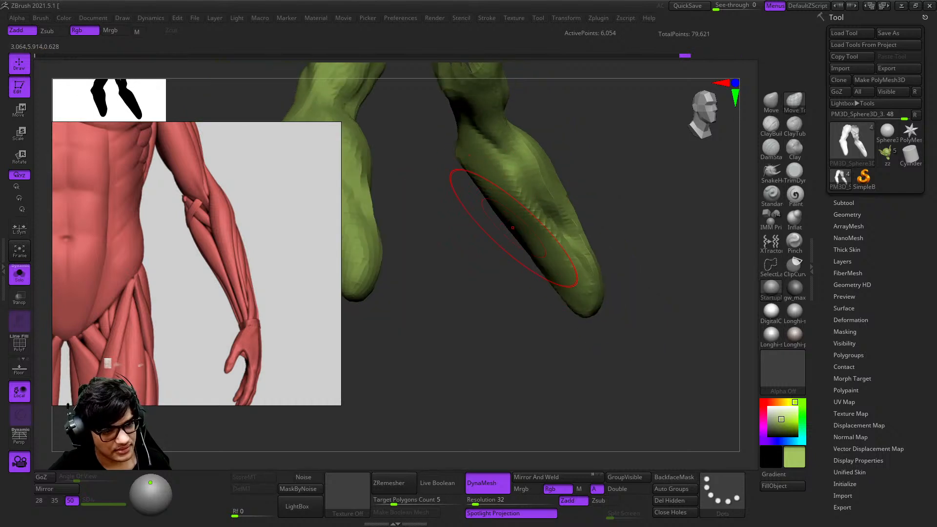
mouse_move(550, 257)
right_down()
mouse_move(571, 232)
mouse_move(605, 278)
mouse_move(527, 281)
mouse_move(546, 337)
mouse_move(592, 358)
mouse_move(549, 243)
mouse_move(497, 234)
mouse_move(556, 176)
mouse_move(542, 132)
mouse_move(575, 169)
mouse_move(508, 157)
mouse_move(572, 259)
mouse_move(548, 247)
right_up()
right_drag(584, 292, 582, 287)
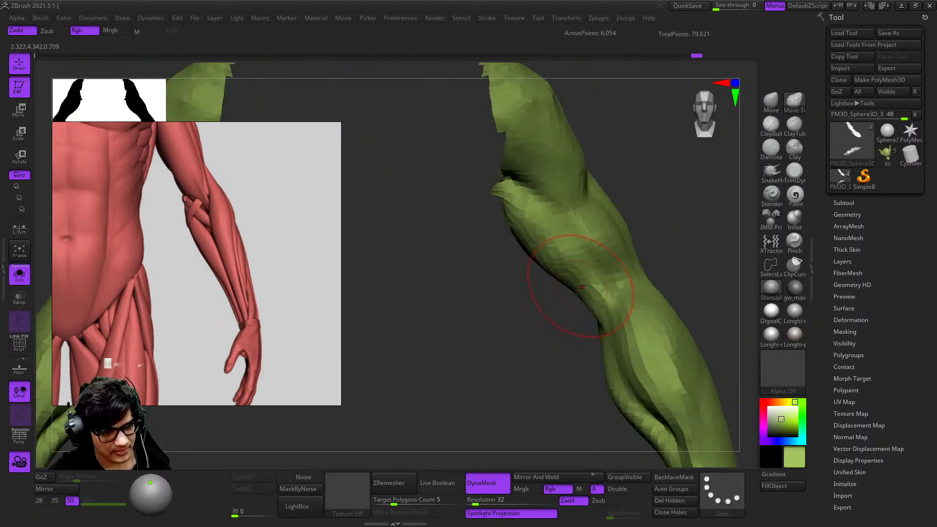
Step: Build up the outer upper arm muscle beneath the deltoid with ClayBuildup, following the side-view reference
click(771, 127)
right_drag(657, 207, 606, 229)
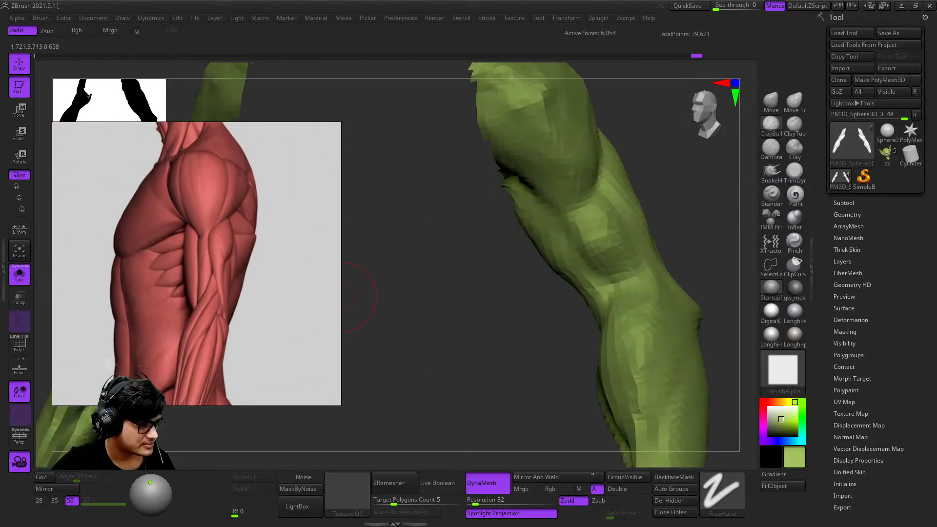
mouse_move(619, 219)
right_down()
mouse_move(573, 212)
mouse_move(575, 222)
mouse_move(603, 215)
mouse_move(577, 232)
mouse_move(560, 201)
mouse_move(575, 194)
mouse_move(567, 209)
right_up()
right_click(576, 226)
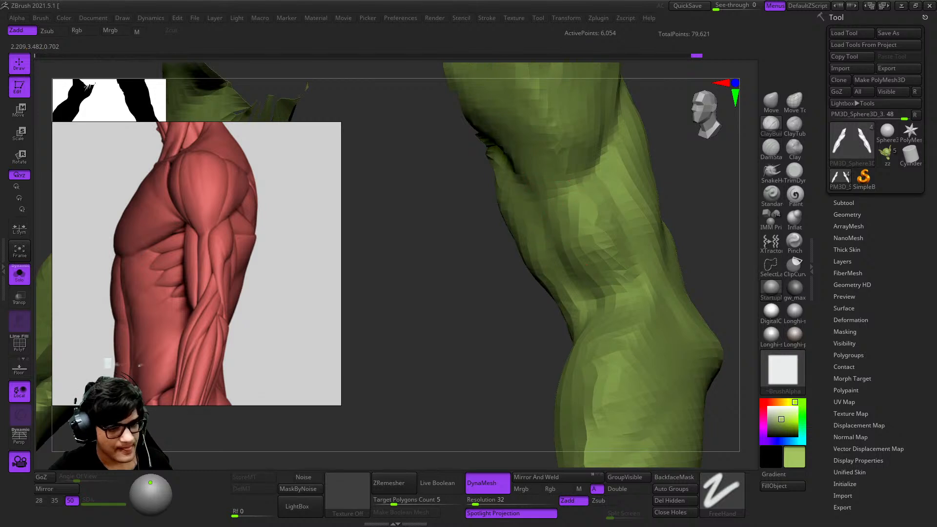
Step: Strengthen the muscle forms between the outer upper arm and the elbow with ClayBuildup
right_drag(585, 253, 569, 258)
mouse_move(568, 259)
ctrl+right_down()
mouse_move(566, 241)
mouse_move(606, 262)
mouse_move(611, 297)
mouse_move(586, 223)
mouse_move(597, 239)
mouse_move(600, 230)
ctrl+right_up()
right_click(606, 261)
ctrl+right_drag(635, 273, 587, 205)
ctrl+right_drag(587, 205, 578, 226)
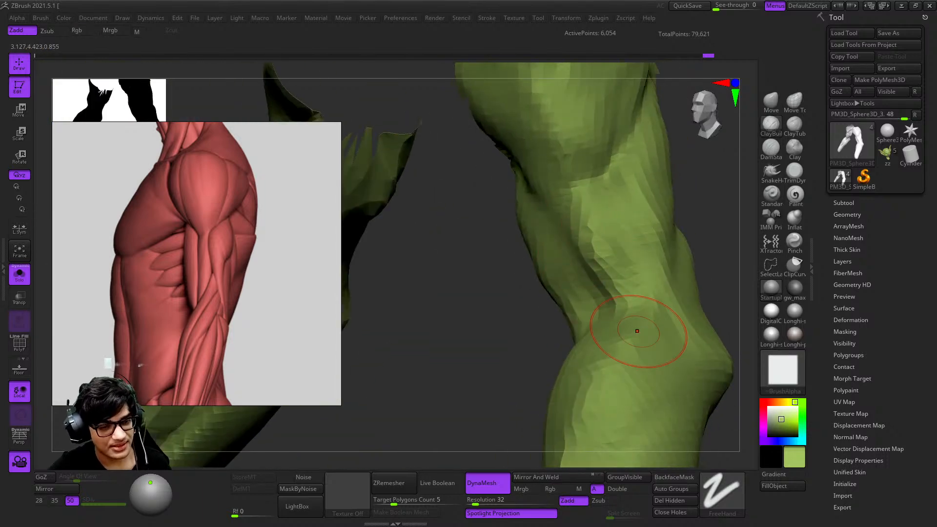
ctrl+right_drag(621, 319, 605, 239)
right_drag(618, 169, 655, 164)
mouse_move(653, 237)
right_down()
mouse_move(605, 219)
mouse_move(751, 166)
right_up()
Step: Carve the groove beside the elbow and down the outer forearm with DamStandard
click(771, 148)
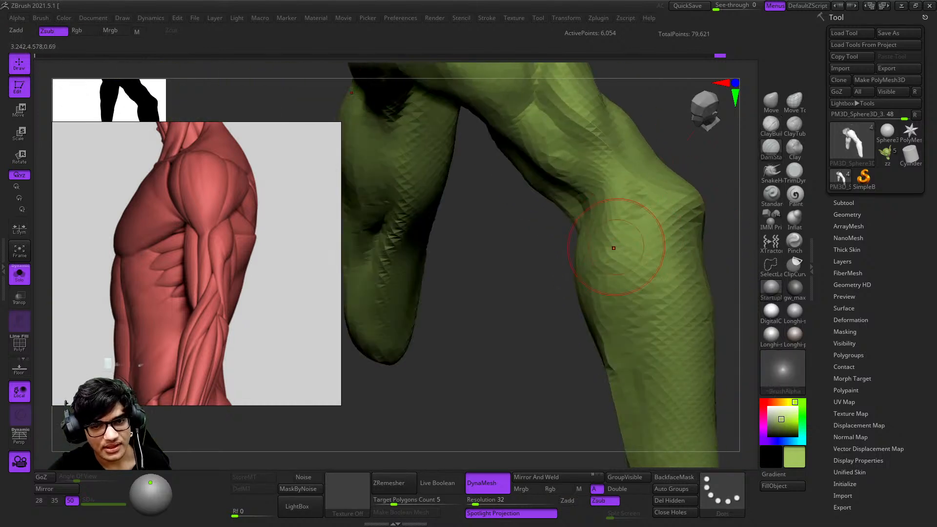
right_drag(628, 199, 565, 209)
key(space)
drag(562, 182, 578, 181)
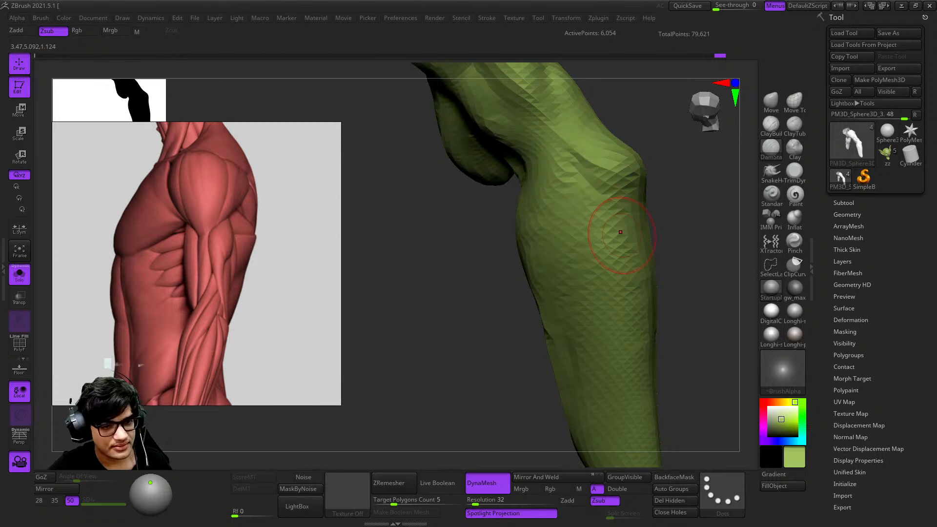
mouse_move(601, 341)
right_down()
mouse_move(606, 188)
mouse_move(596, 163)
mouse_move(624, 253)
right_up()
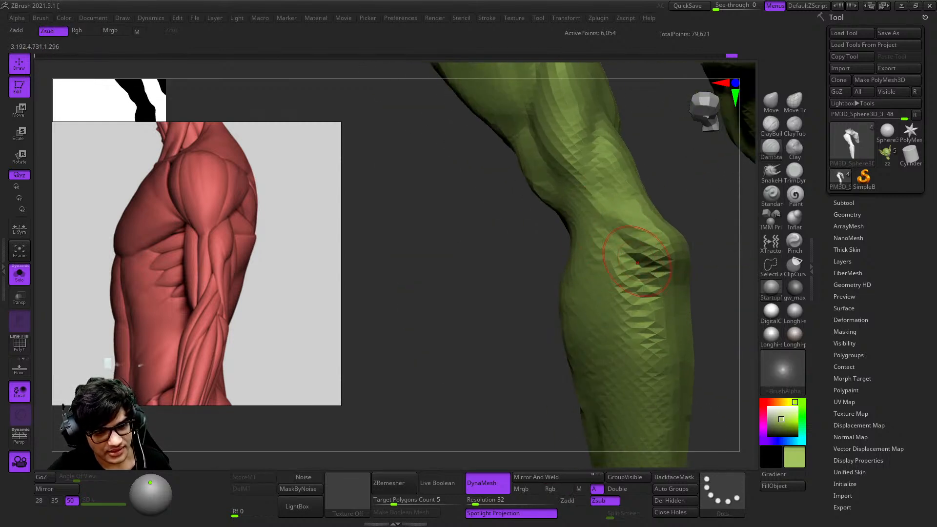
mouse_move(650, 292)
right_down()
mouse_move(608, 392)
mouse_move(624, 393)
mouse_move(604, 299)
mouse_move(612, 272)
mouse_move(553, 232)
mouse_move(547, 293)
mouse_move(611, 209)
mouse_move(641, 265)
mouse_move(597, 254)
mouse_move(590, 264)
right_up()
right_click(547, 292)
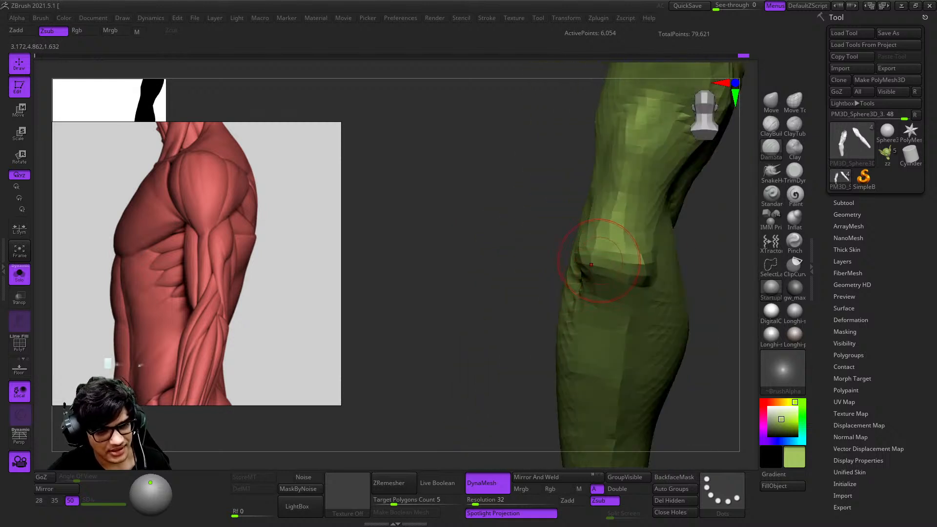
Step: Define the bony point of the elbow with DamStandard from the back and underside
mouse_move(665, 260)
right_down()
mouse_move(585, 262)
mouse_move(613, 226)
mouse_move(577, 195)
mouse_move(610, 266)
mouse_move(634, 249)
mouse_move(617, 205)
mouse_move(611, 292)
mouse_move(629, 273)
mouse_move(613, 239)
mouse_move(593, 230)
right_up()
ctrl+right_drag(593, 229, 608, 283)
right_drag(607, 283, 616, 254)
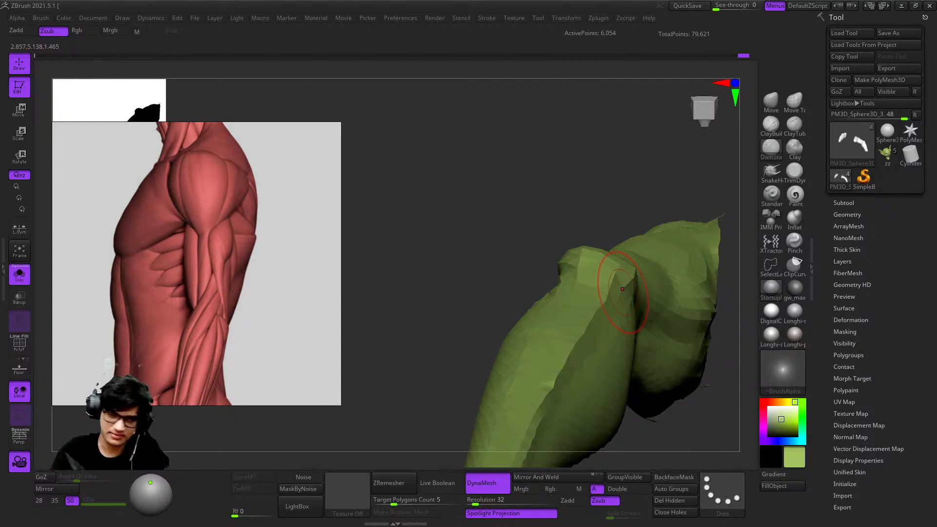
right_drag(573, 238, 590, 305)
Step: Adjust the elbow and rear forearm shape with Move Topological
click(794, 102)
key(space)
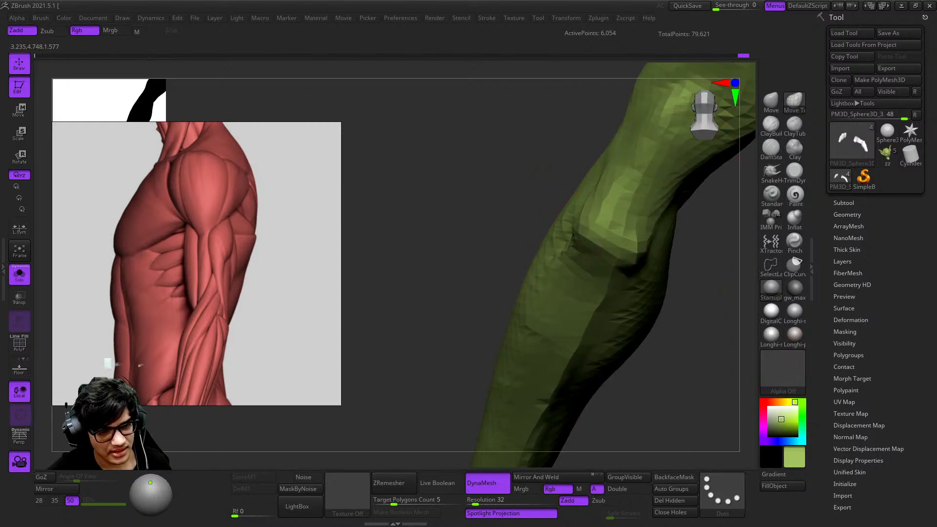
mouse_move(652, 224)
right_down()
mouse_move(584, 294)
mouse_move(561, 229)
mouse_move(673, 215)
mouse_move(605, 210)
mouse_move(611, 196)
mouse_move(582, 220)
right_up()
Step: Cut the muscle separations on the outer and inner sides of the forearm with DamStandard
click(771, 146)
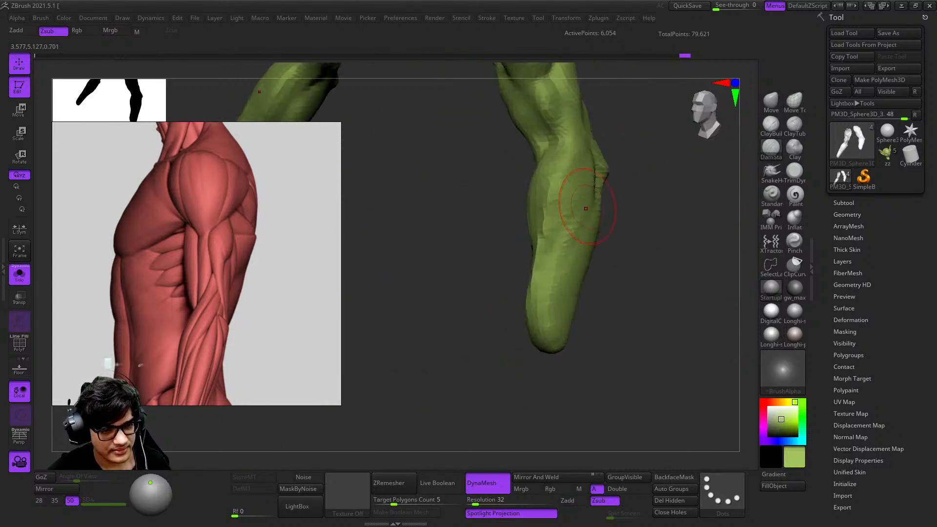
right_drag(603, 186, 535, 258)
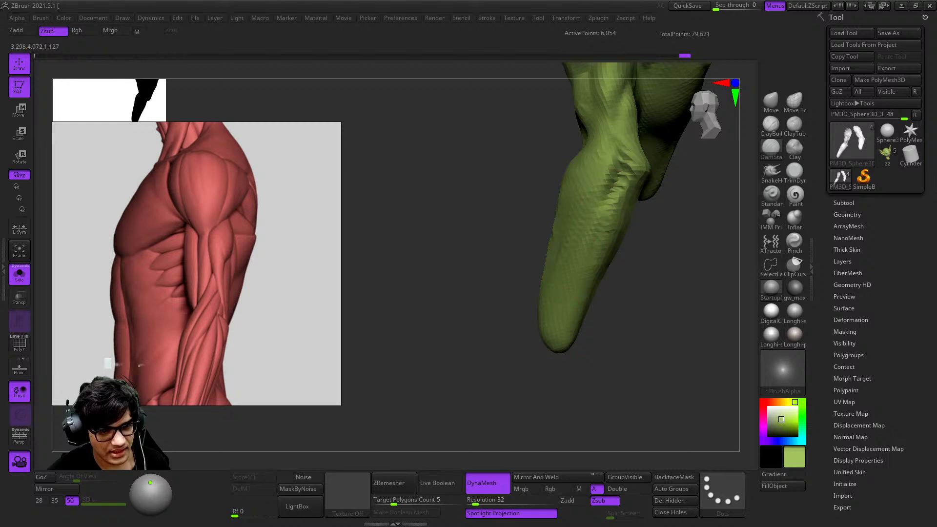
right_drag(605, 234, 558, 242)
drag(626, 195, 608, 272)
mouse_move(586, 356)
right_down()
mouse_move(612, 219)
mouse_move(604, 320)
mouse_move(601, 281)
right_up()
mouse_move(601, 281)
right_down()
mouse_move(580, 282)
mouse_move(561, 244)
right_up()
mouse_move(561, 244)
ctrl+right_down()
mouse_move(561, 283)
mouse_move(510, 243)
mouse_move(647, 240)
ctrl+right_up()
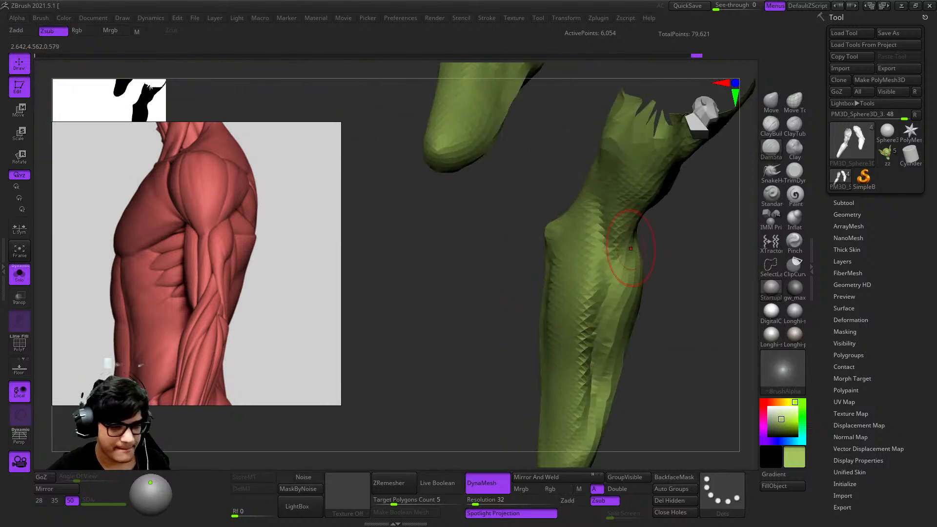
mouse_move(605, 278)
ctrl+right_down()
mouse_move(600, 234)
mouse_move(566, 253)
mouse_move(648, 254)
mouse_move(636, 345)
ctrl+right_up()
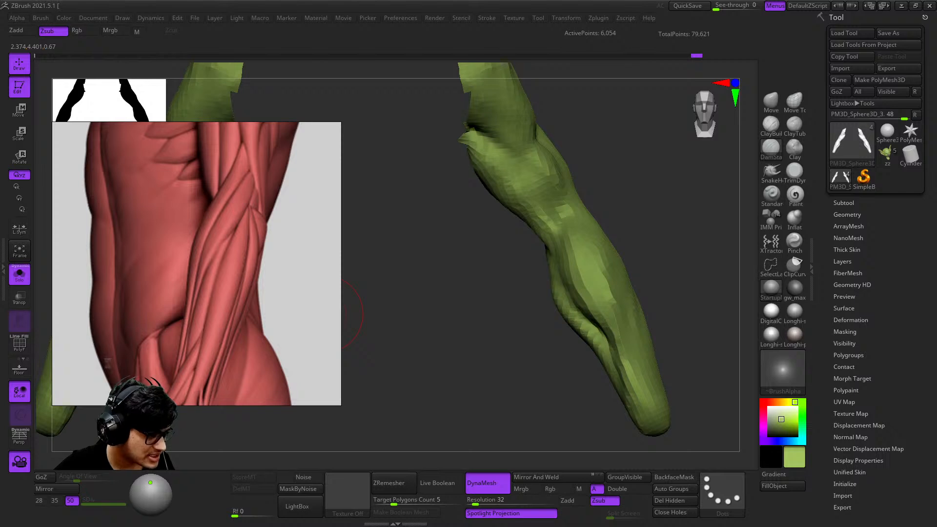
Step: Refine the creases where the upper arm muscles run into the outer forearm with DamStandard, following the enlarged side reference
mouse_move(328, 313)
right_down()
mouse_move(575, 230)
mouse_move(600, 196)
mouse_move(593, 211)
mouse_move(591, 196)
mouse_move(566, 193)
right_up()
mouse_move(566, 193)
ctrl+right_down()
mouse_move(567, 182)
mouse_move(567, 197)
mouse_move(533, 177)
ctrl+right_up()
key(s)
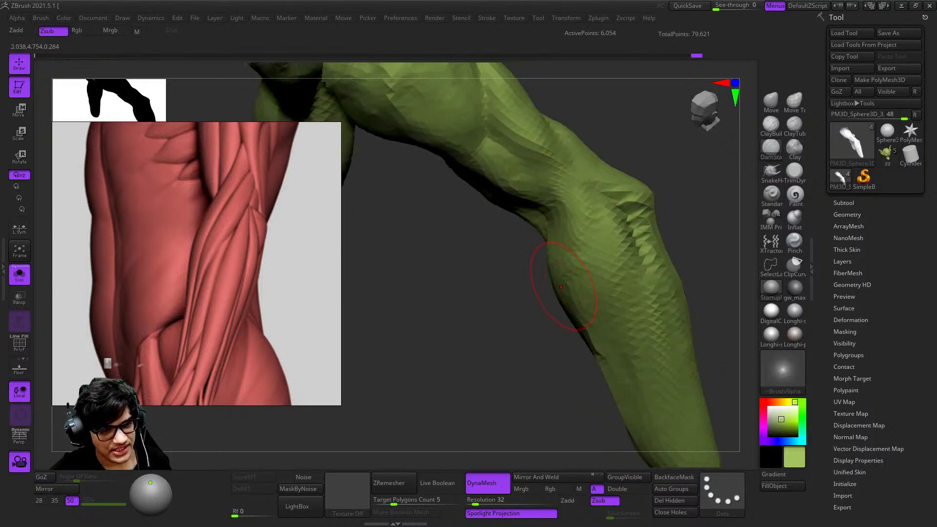
right_drag(570, 276, 546, 197)
mouse_move(587, 266)
right_down()
mouse_move(583, 297)
mouse_move(566, 215)
mouse_move(542, 196)
mouse_move(585, 288)
right_up()
mouse_move(582, 322)
right_down()
mouse_move(596, 312)
mouse_move(588, 240)
mouse_move(581, 372)
mouse_move(539, 283)
mouse_move(572, 287)
right_up()
mouse_move(551, 244)
right_down()
mouse_move(547, 262)
mouse_move(596, 282)
mouse_move(602, 238)
mouse_move(568, 222)
mouse_move(591, 184)
mouse_move(580, 197)
right_up()
right_click(568, 222)
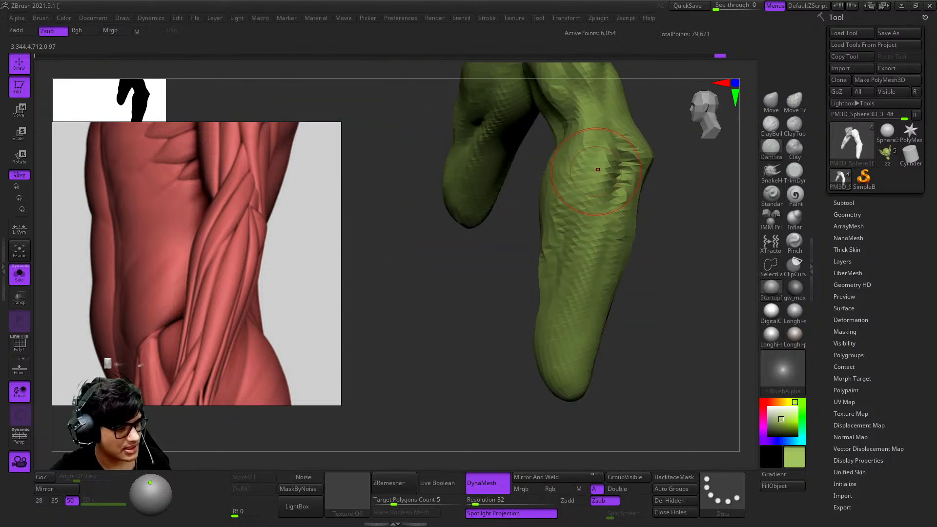
Step: Refine the lower forearm muscle lines with DamStandard from the side and front
right_click(584, 209)
mouse_move(584, 208)
right_down()
mouse_move(583, 193)
mouse_move(615, 170)
right_up()
mouse_move(553, 352)
right_down()
mouse_move(592, 307)
mouse_move(584, 234)
right_up()
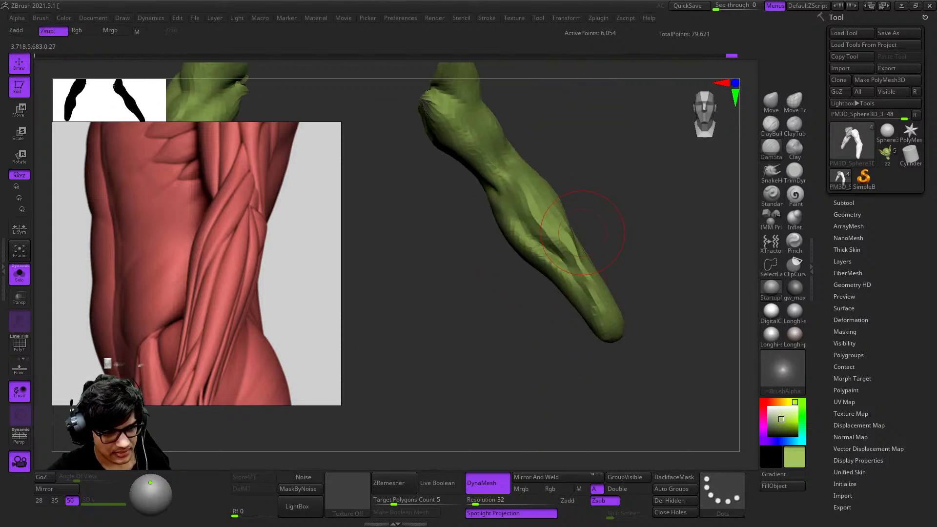
right_drag(564, 272, 558, 231)
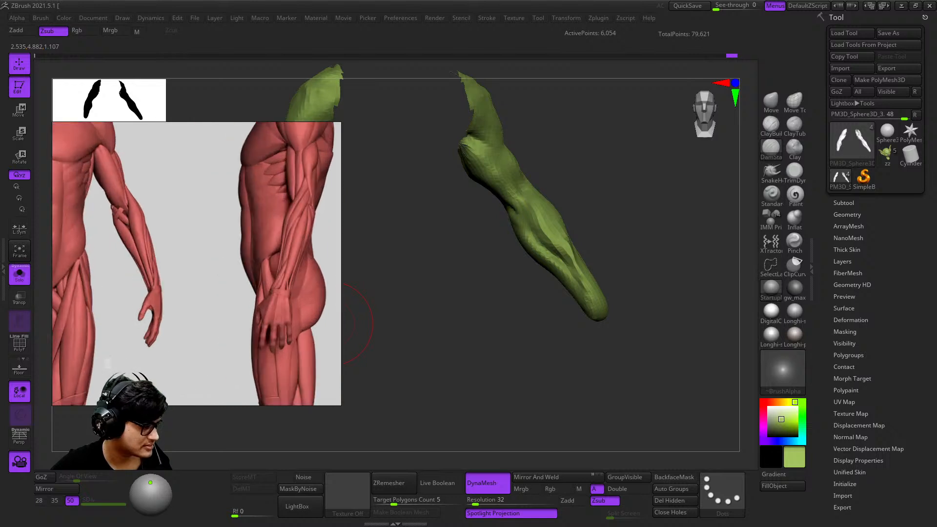
Step: Enlarge the front arm reference and build up the elbow area of the isolated arm with ClayBuildup
drag(506, 368, 625, 393)
alt+drag(461, 215, 509, 259)
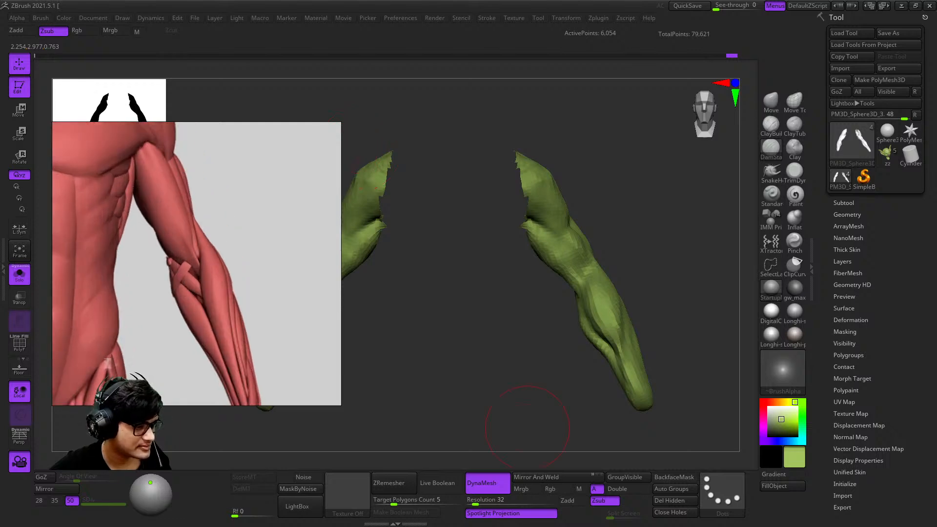
mouse_move(483, 288)
right_down()
mouse_move(456, 286)
mouse_move(512, 244)
mouse_move(547, 194)
mouse_move(509, 181)
mouse_move(561, 215)
mouse_move(512, 161)
mouse_move(523, 213)
mouse_move(548, 222)
right_up()
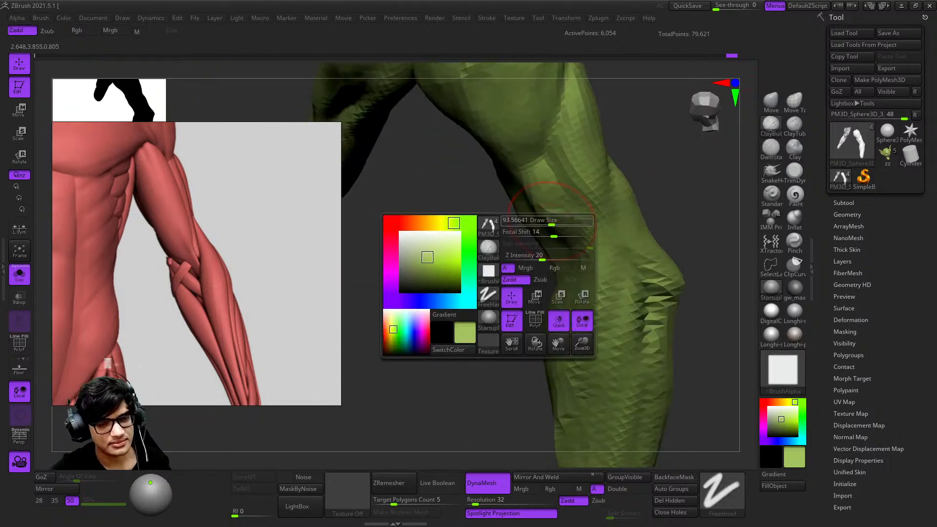
right_drag(551, 187, 529, 205)
right_drag(569, 238, 536, 312)
key(space)
Step: Fill out the front and inner forearm muscles with ClayBuildup down towards the wrist
mouse_move(575, 267)
right_down()
mouse_move(609, 300)
mouse_move(576, 275)
mouse_move(517, 169)
right_up()
mouse_move(613, 292)
right_down()
mouse_move(527, 203)
mouse_move(527, 122)
mouse_move(565, 141)
mouse_move(554, 235)
mouse_move(547, 166)
right_up()
mouse_move(588, 256)
right_down()
mouse_move(589, 230)
mouse_move(605, 286)
mouse_move(581, 209)
mouse_move(604, 237)
mouse_move(570, 190)
mouse_move(539, 192)
mouse_move(578, 308)
right_up()
mouse_move(578, 309)
right_down()
mouse_move(617, 247)
mouse_move(607, 188)
mouse_move(553, 199)
right_up()
right_drag(584, 252, 588, 283)
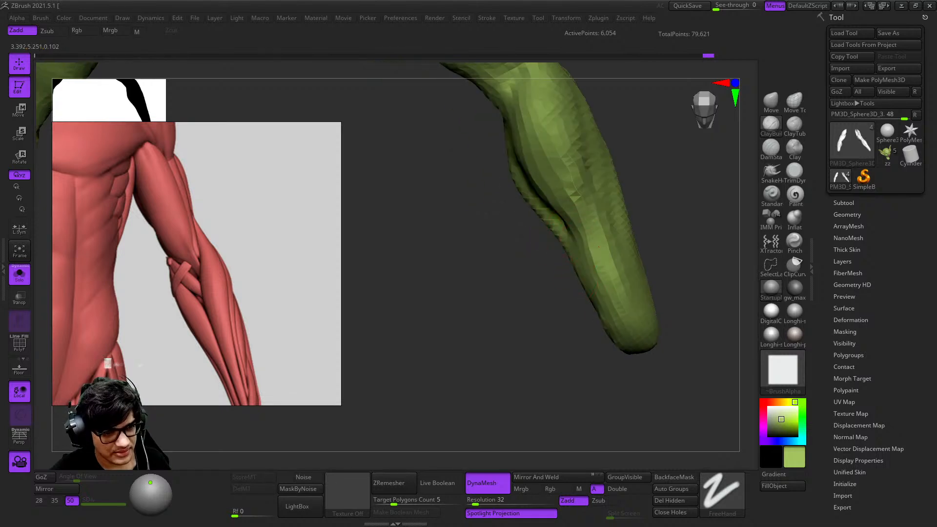
right_drag(567, 137, 559, 252)
mouse_move(591, 187)
right_down()
mouse_move(607, 214)
mouse_move(571, 170)
mouse_move(542, 168)
mouse_move(549, 155)
mouse_move(543, 219)
mouse_move(564, 209)
mouse_move(523, 202)
mouse_move(569, 192)
mouse_move(634, 205)
mouse_move(493, 153)
mouse_move(326, 119)
right_up()
Step: Reshape the forearm and wrist outline with Move Topological to follow the front arm reference
mouse_move(548, 253)
alt+right_down()
mouse_move(600, 203)
mouse_move(615, 249)
alt+right_up()
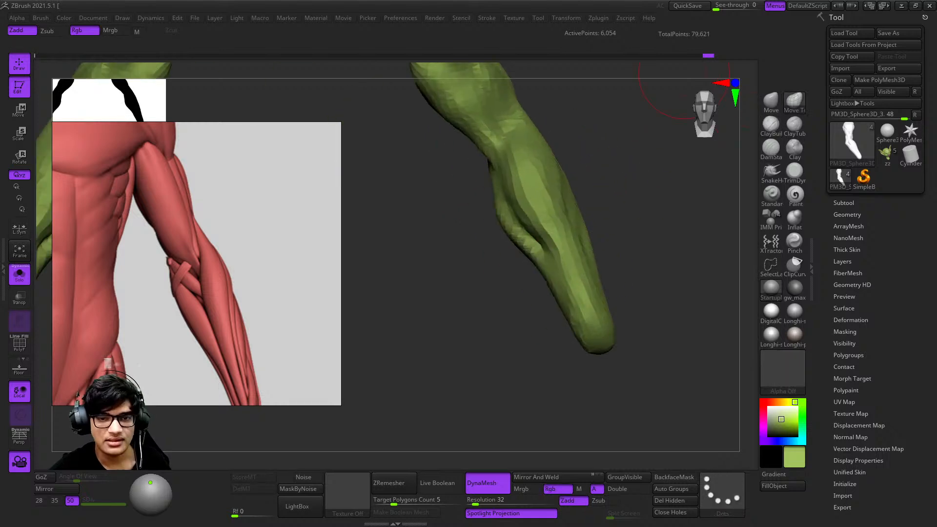
alt+right_drag(467, 170, 526, 234)
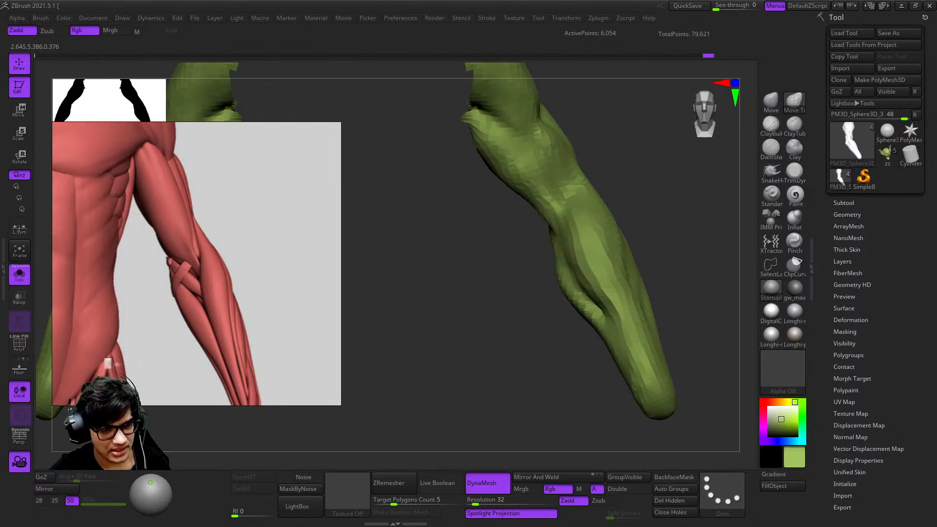
alt+right_drag(550, 292, 560, 199)
alt+right_drag(623, 280, 573, 230)
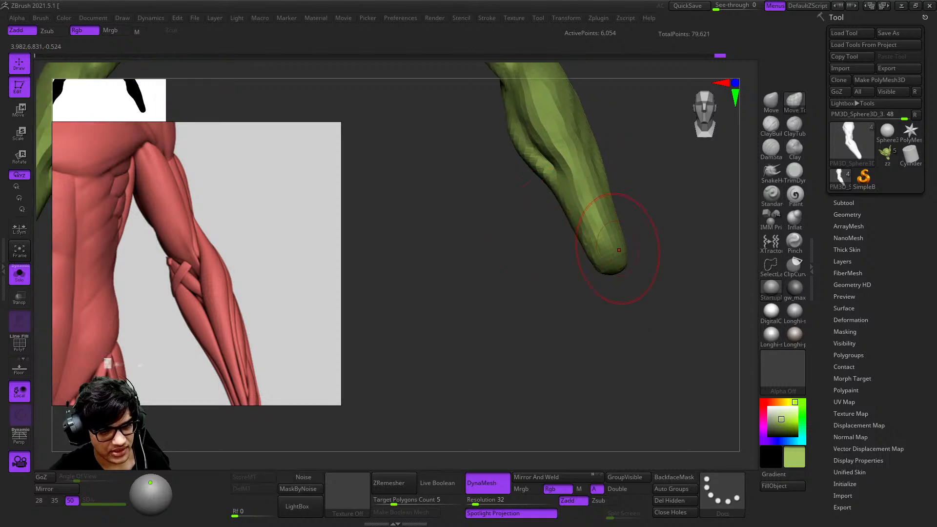
ctrl+drag(662, 239, 447, 387)
right_drag(542, 293, 476, 288)
mouse_move(475, 288)
ctrl+right_down()
mouse_move(481, 332)
mouse_move(547, 302)
mouse_move(549, 337)
mouse_move(517, 327)
mouse_move(575, 271)
ctrl+right_up()
drag(580, 215, 572, 222)
Step: Adjust the contours of the biceps and the inner elbow from the front with Move Topological
alt+right_drag(546, 205, 541, 288)
ctrl+right_drag(541, 288, 540, 303)
drag(561, 264, 570, 270)
ctrl+right_drag(568, 287, 534, 271)
mouse_move(534, 271)
shift+right_down()
mouse_move(542, 269)
mouse_move(545, 293)
mouse_move(583, 305)
shift+right_up()
right_click(544, 293)
drag(533, 240, 527, 243)
mouse_move(532, 273)
alt+right_down()
mouse_move(578, 148)
mouse_move(576, 180)
alt+right_up()
right_click(510, 288)
ctrl+right_drag(560, 234, 575, 205)
ctrl+right_drag(576, 205, 591, 244)
right_click(524, 295)
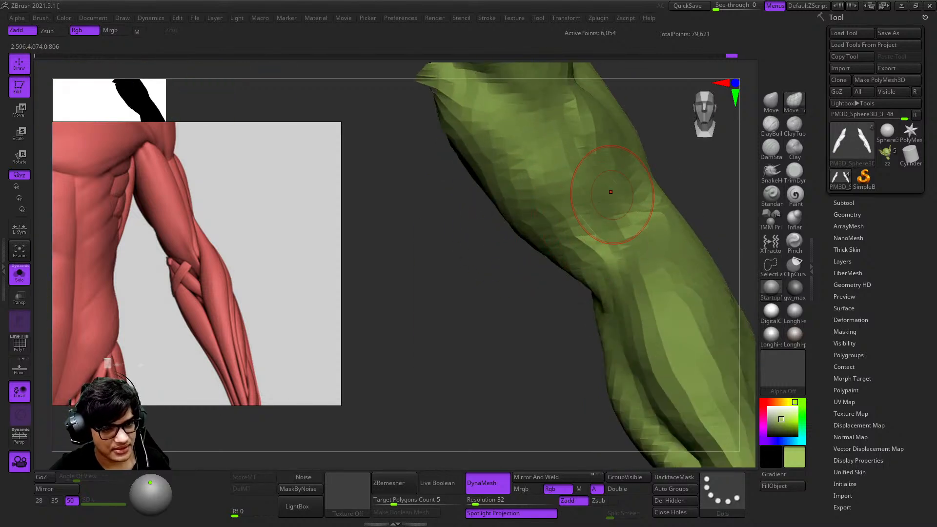
Step: Correct the elbow fold and the back of the upper arm with Move Topological from angled and rear views
ctrl+right_drag(628, 202, 578, 291)
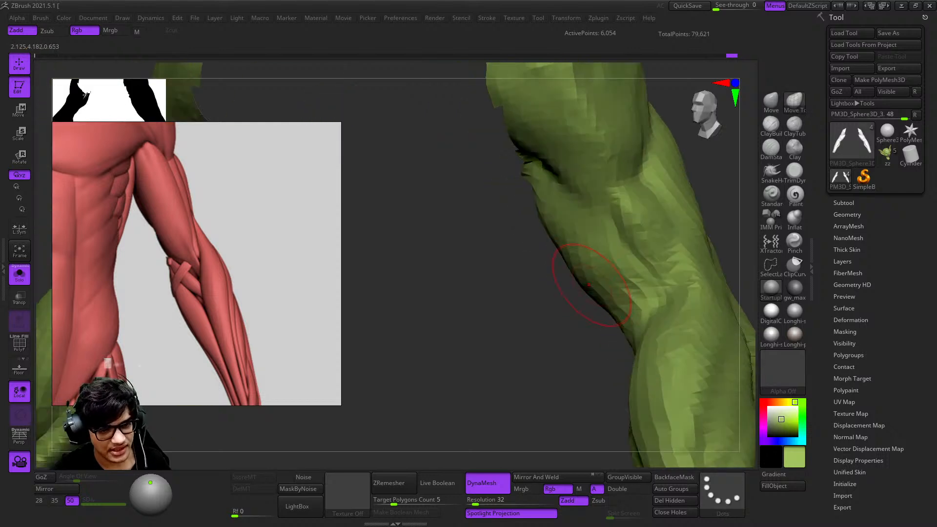
right_drag(598, 243, 632, 259)
ctrl+right_drag(661, 200, 529, 249)
right_click(524, 258)
ctrl+right_drag(580, 222, 646, 154)
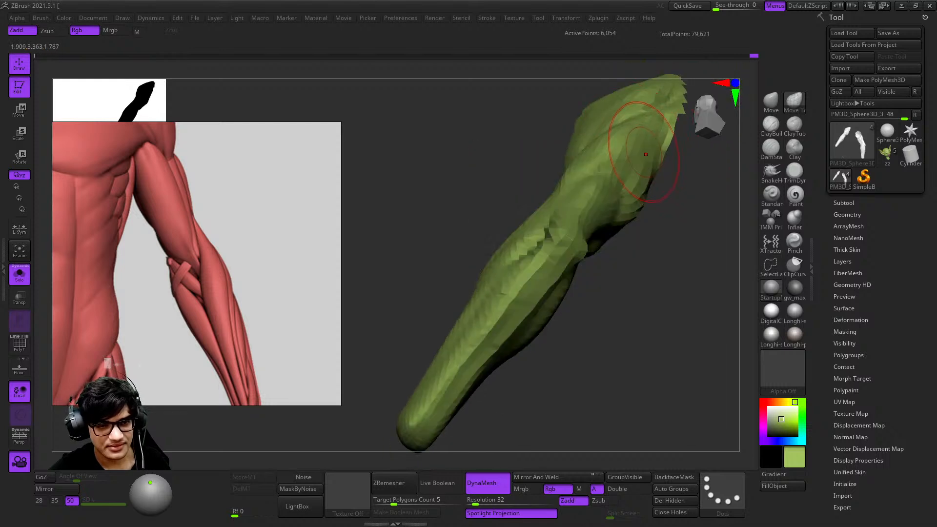
right_drag(634, 211, 644, 220)
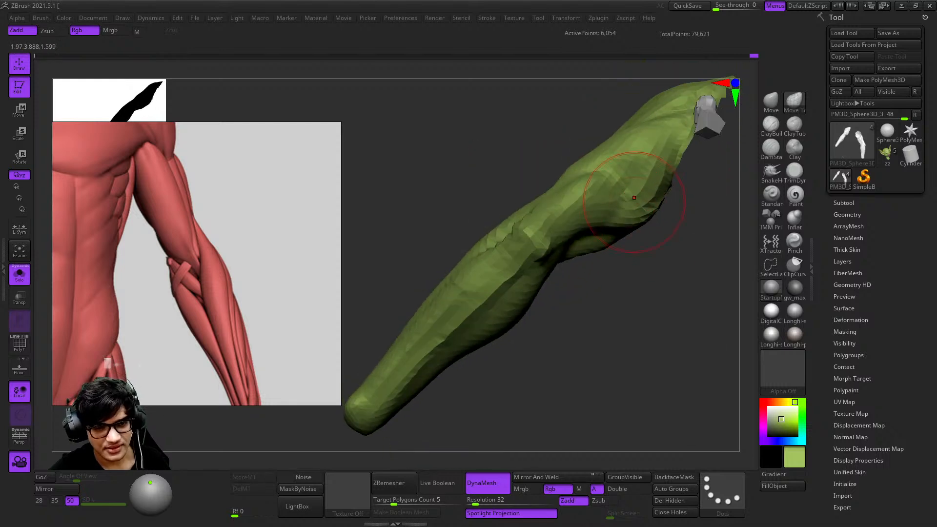
mouse_move(591, 204)
ctrl+right_down()
mouse_move(588, 170)
mouse_move(582, 211)
mouse_move(572, 193)
mouse_move(604, 209)
mouse_move(601, 200)
mouse_move(589, 188)
mouse_move(592, 226)
mouse_move(590, 203)
ctrl+right_up()
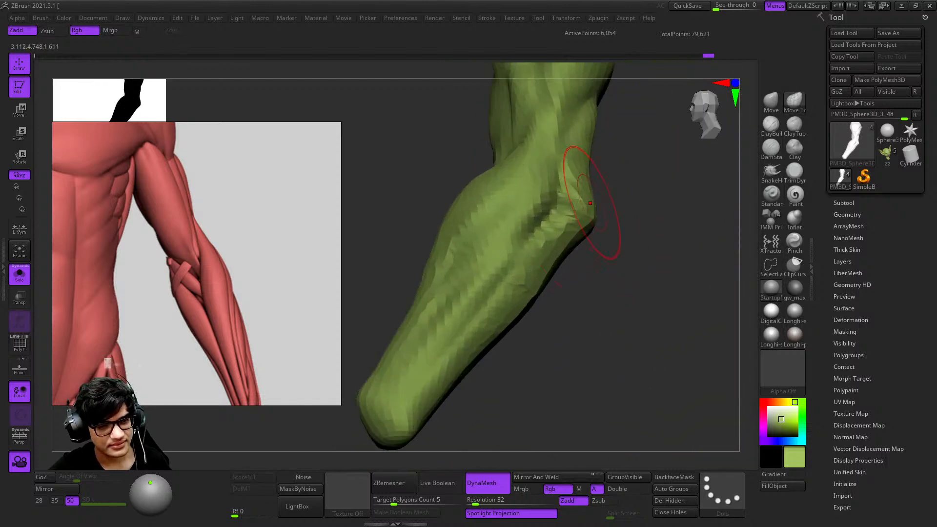
Step: Shift the elbow point and the lower biceps outline with Move Topological
drag(574, 209, 586, 224)
ctrl+right_drag(551, 245, 432, 195)
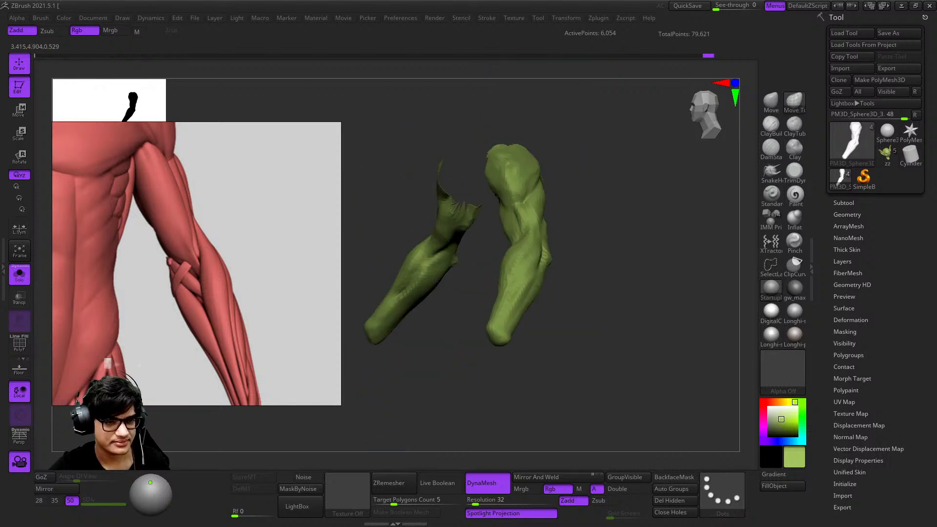
mouse_move(491, 230)
ctrl+right_down()
mouse_move(587, 185)
mouse_move(592, 207)
ctrl+right_up()
key(space)
drag(588, 214, 579, 213)
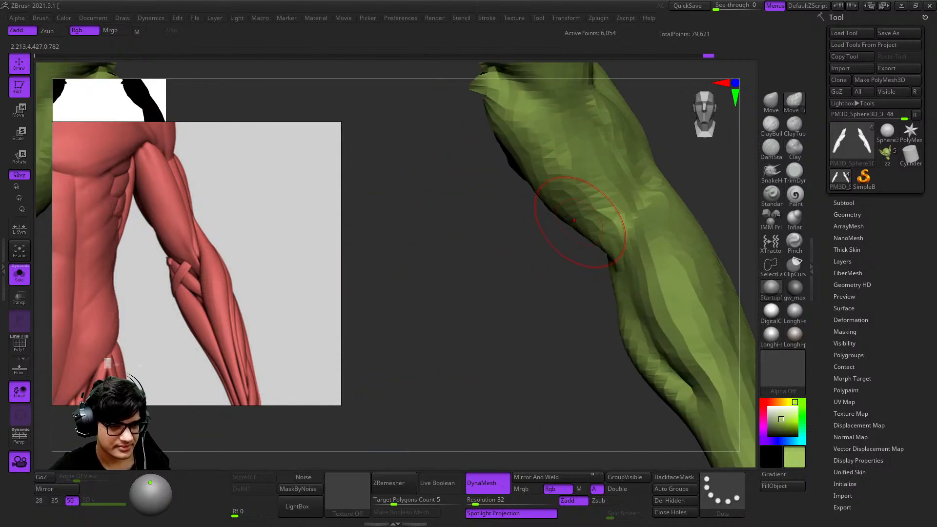
Step: Refine the inner upper arm and the rear elbow silhouette with Move Topological
mouse_move(579, 213)
alt+right_down()
mouse_move(625, 271)
mouse_move(576, 228)
alt+right_up()
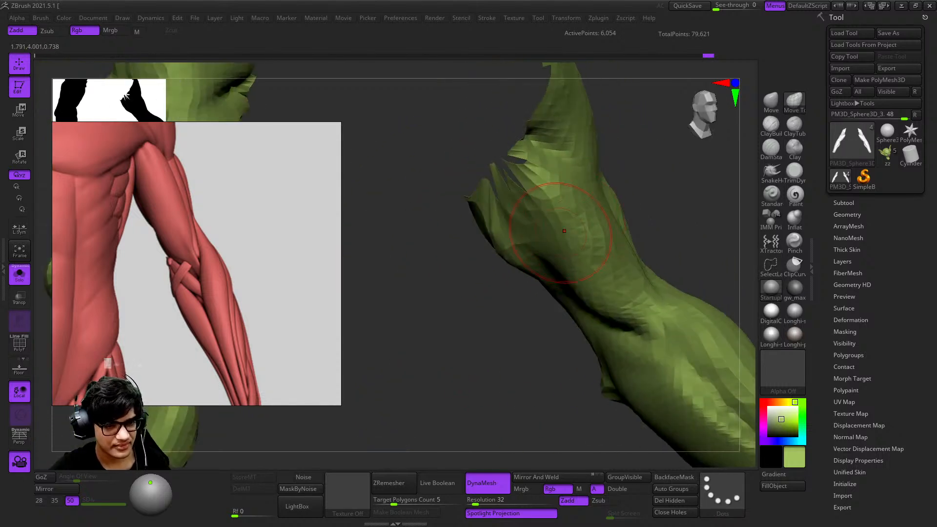
mouse_move(488, 233)
right_down()
mouse_move(575, 229)
mouse_move(539, 251)
mouse_move(527, 205)
mouse_move(551, 196)
mouse_move(533, 220)
mouse_move(549, 229)
mouse_move(492, 273)
mouse_move(517, 253)
right_up()
ctrl+right_drag(517, 254, 527, 195)
mouse_move(527, 196)
right_down()
mouse_move(576, 195)
mouse_move(571, 239)
mouse_move(571, 181)
mouse_move(572, 190)
right_up()
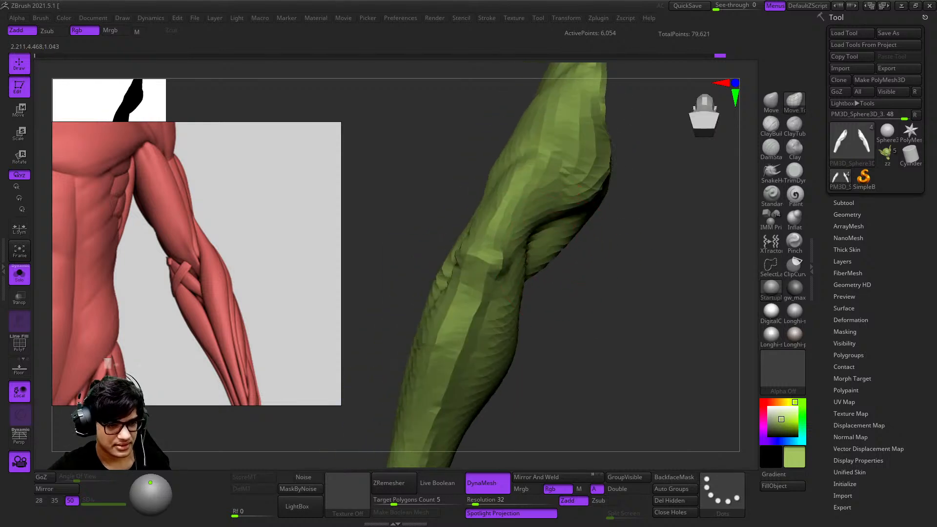
right_drag(550, 247, 536, 239)
right_drag(529, 288, 542, 244)
mouse_move(568, 276)
right_down()
mouse_move(546, 234)
mouse_move(552, 220)
mouse_move(539, 265)
right_up()
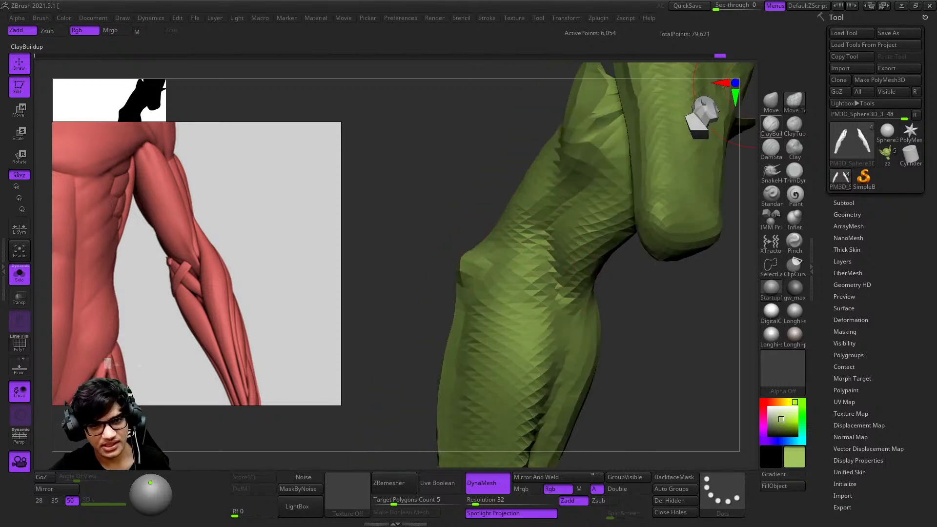
Step: Build up the muscle volume around the elbow and upper forearm with ClayBuildup
click(770, 126)
mouse_move(588, 127)
ctrl+right_down()
mouse_move(522, 266)
mouse_move(547, 241)
mouse_move(592, 366)
ctrl+right_up()
right_drag(548, 272, 572, 234)
mouse_move(571, 197)
right_down()
mouse_move(551, 205)
mouse_move(568, 273)
mouse_move(595, 192)
right_up()
right_drag(535, 285, 615, 225)
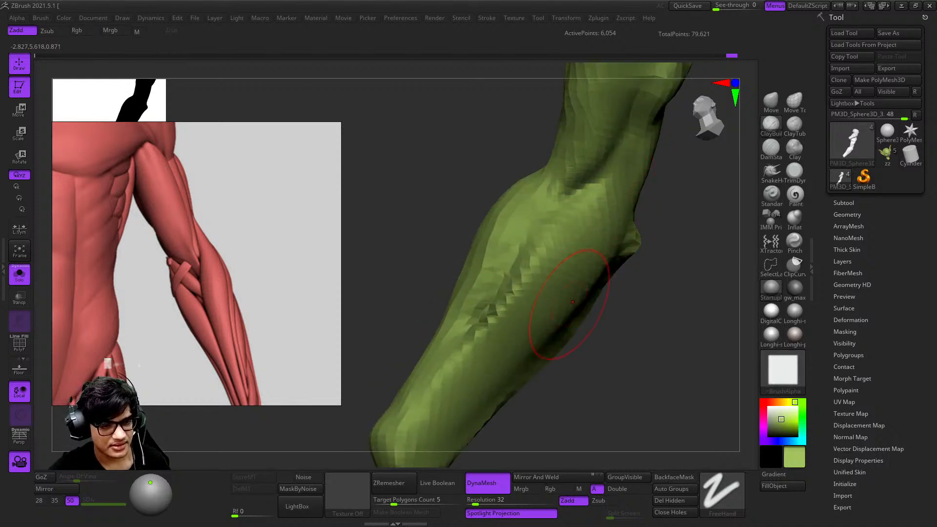
Step: Add volume along the outer forearm and the back of the arm with ClayBuildup
right_drag(573, 224, 542, 229)
ctrl+right_drag(541, 230, 552, 200)
ctrl+right_drag(551, 201, 541, 243)
drag(473, 324, 446, 359)
ctrl+right_drag(493, 332, 529, 230)
mouse_move(539, 294)
right_down()
mouse_move(506, 291)
mouse_move(561, 309)
right_up()
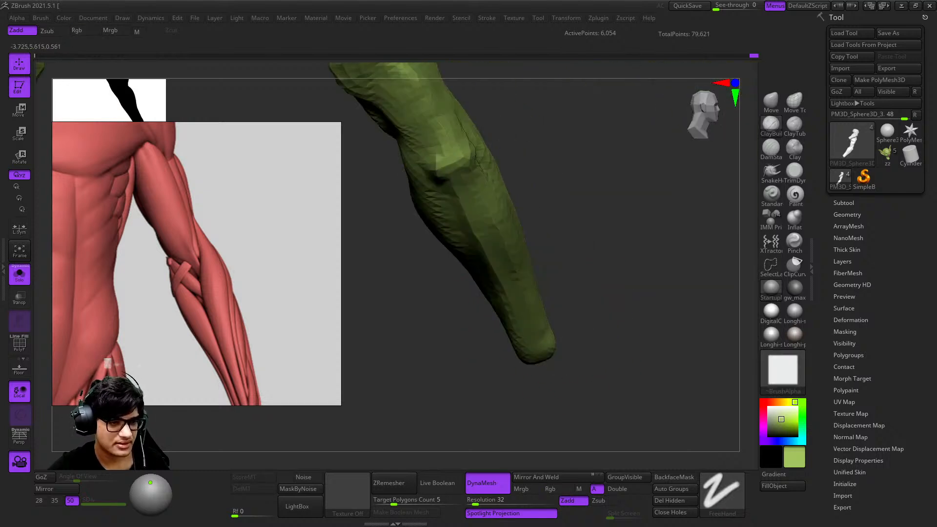
mouse_move(537, 370)
ctrl+right_down()
mouse_move(560, 249)
mouse_move(566, 312)
mouse_move(573, 278)
mouse_move(580, 287)
ctrl+right_up()
key(space)
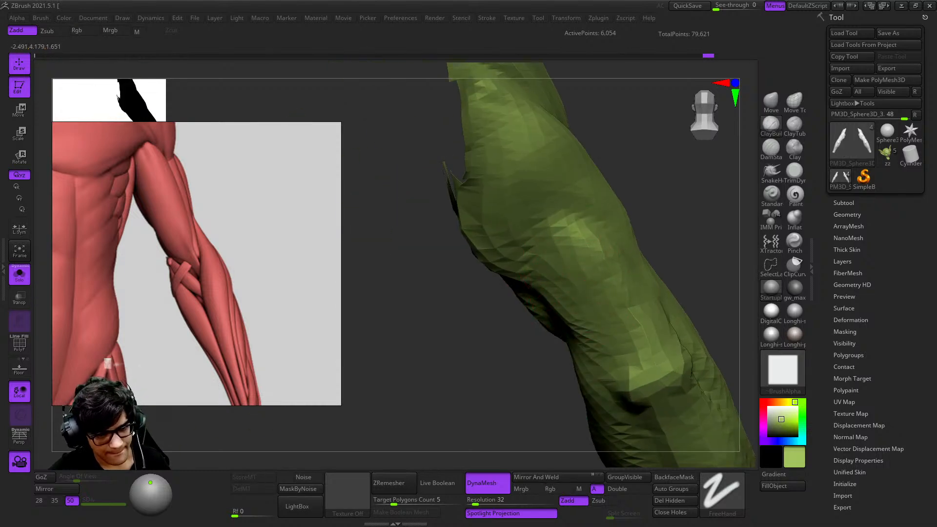
mouse_move(636, 293)
right_down()
mouse_move(607, 216)
mouse_move(603, 255)
mouse_move(594, 200)
mouse_move(629, 249)
mouse_move(527, 220)
mouse_move(606, 260)
right_up()
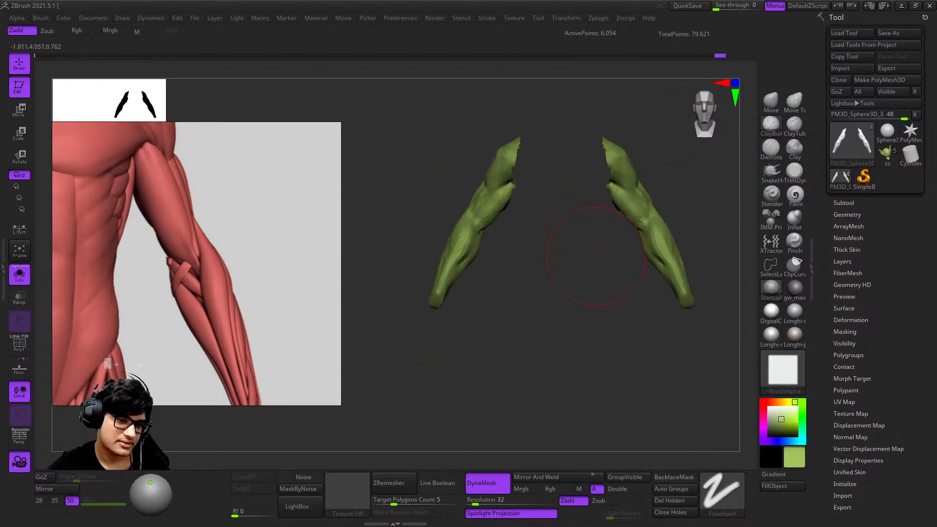
Step: Turn off Solo mode and bring back the full goblin body around the arms
ctrl+right_drag(682, 169, 654, 131)
mouse_move(605, 161)
ctrl+right_down()
mouse_move(632, 234)
mouse_move(639, 183)
mouse_move(608, 220)
mouse_move(618, 177)
mouse_move(605, 297)
ctrl+right_up()
key(shift+f)
key(shift+f)
key(f)
click(19, 274)
mouse_move(485, 268)
alt+right_down()
mouse_move(599, 264)
mouse_move(556, 165)
mouse_move(621, 326)
mouse_move(556, 240)
mouse_move(605, 324)
mouse_move(572, 328)
mouse_move(581, 213)
mouse_move(546, 206)
mouse_move(596, 280)
mouse_move(554, 201)
mouse_move(503, 206)
alt+right_up()
Step: Build up the transition between the upper arm, shoulder and chest at the armpit with ClayBuildup
key(b)
key(c)
key(b)
ctrl+right_drag(502, 207, 556, 302)
right_drag(557, 302, 529, 297)
right_drag(634, 205, 630, 234)
ctrl+right_drag(630, 234, 667, 335)
ctrl+right_drag(551, 156, 630, 210)
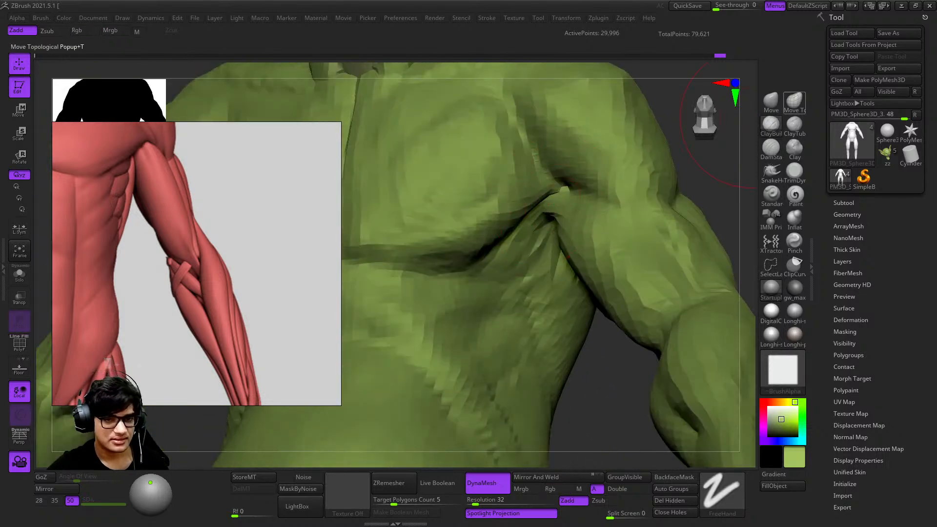
Step: Reshape the armpit and the inner upper arm with Move Topological
right_drag(576, 170, 558, 219)
drag(558, 219, 542, 204)
ctrl+right_drag(537, 238, 551, 178)
ctrl+right_drag(575, 215, 593, 252)
key(space)
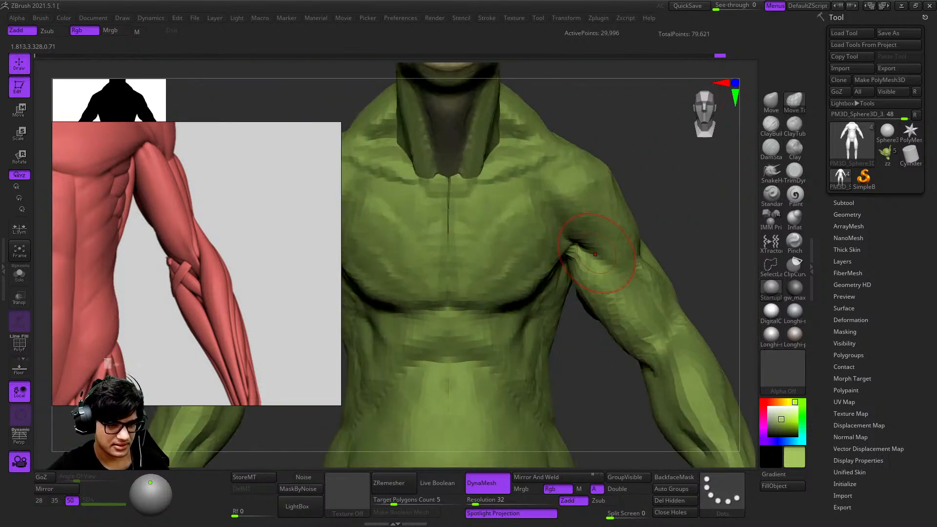
alt+right_drag(585, 286, 534, 207)
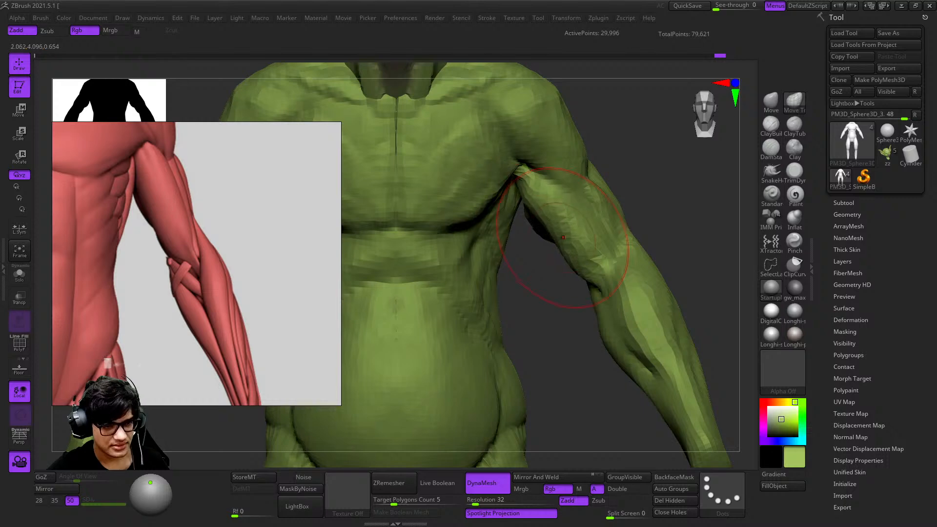
mouse_move(561, 227)
right_down()
mouse_move(546, 237)
mouse_move(548, 259)
mouse_move(550, 226)
mouse_move(579, 192)
mouse_move(593, 312)
right_up()
key(space)
Step: Adjust the arm's overall proportions against the torso with Move Topological from the front and side
ctrl+shift+click(551, 226)
alt+right_drag(592, 361, 649, 186)
key(space)
ctrl+shift+click(683, 181)
mouse_move(561, 254)
right_down()
mouse_move(596, 244)
mouse_move(542, 205)
right_up()
mouse_move(542, 205)
right_down()
mouse_move(554, 244)
mouse_move(605, 209)
mouse_move(604, 254)
right_up()
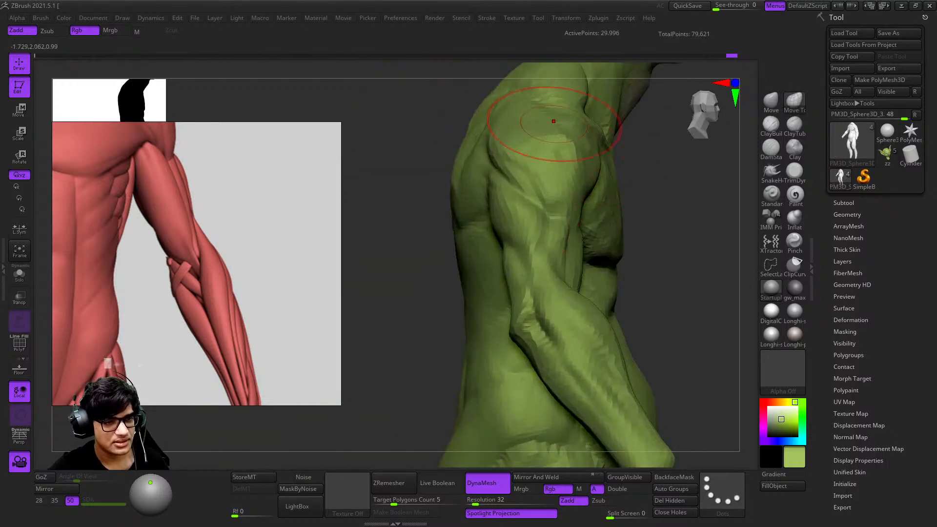
Step: Adjust the rear upper arm, elbow and forearm profile with Move Topological and undo the last shoulder change
ctrl+right_drag(552, 244, 456, 305)
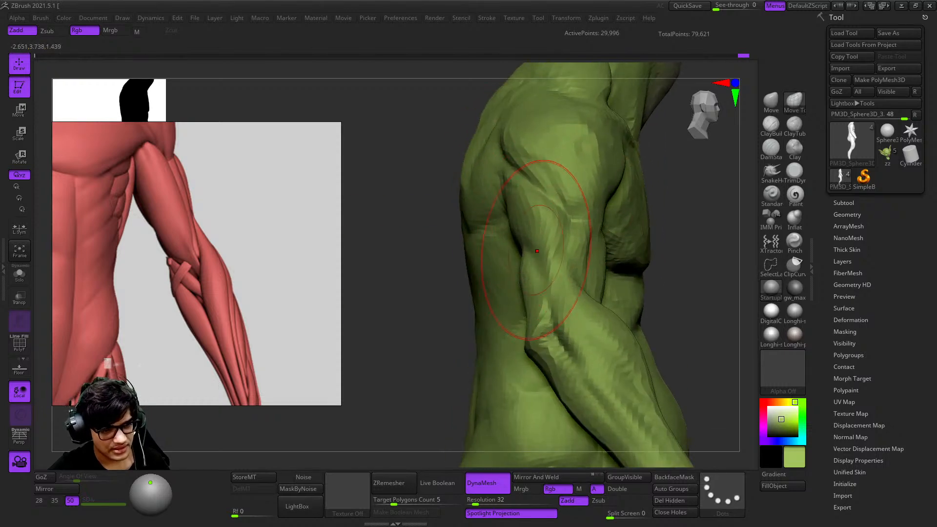
right_drag(532, 242, 549, 205)
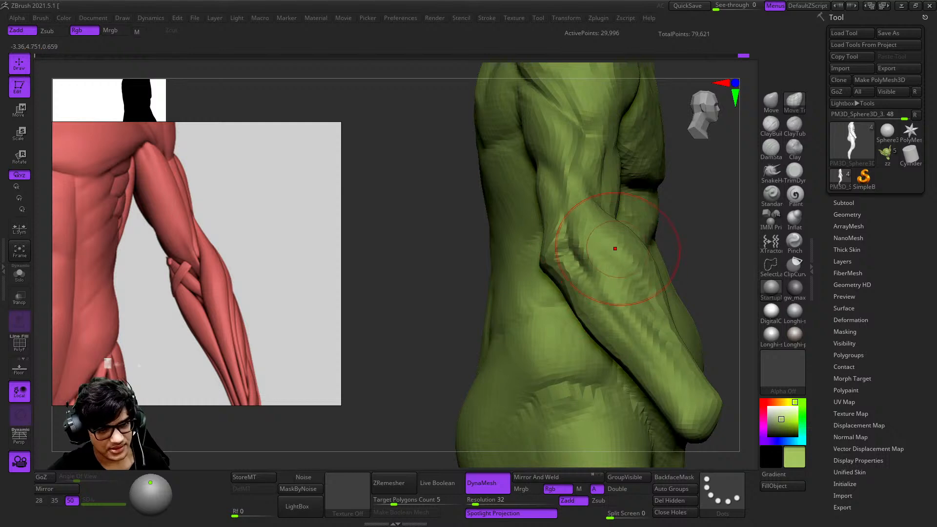
mouse_move(620, 345)
alt+right_down()
mouse_move(586, 255)
mouse_move(604, 189)
mouse_move(566, 180)
mouse_move(605, 219)
alt+right_up()
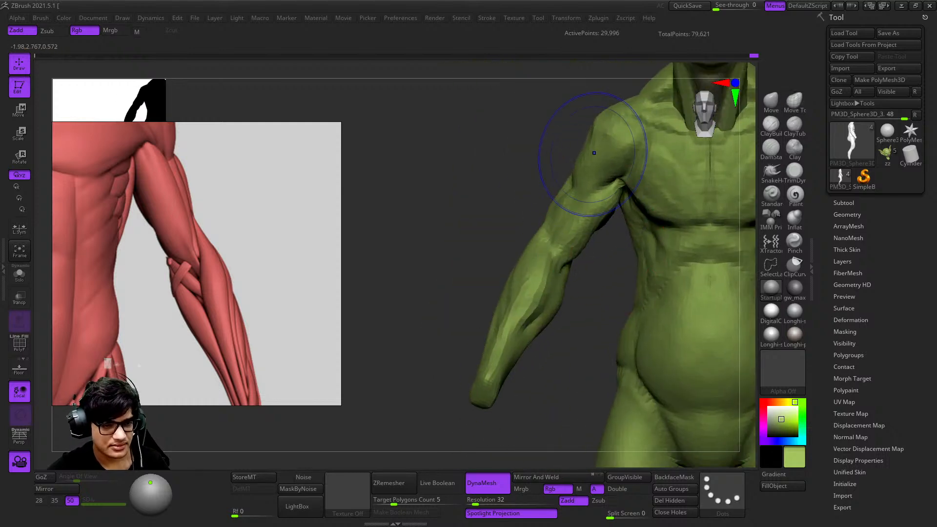
mouse_move(513, 267)
right_down()
mouse_move(543, 273)
mouse_move(616, 236)
right_up()
key(ctrl+z)
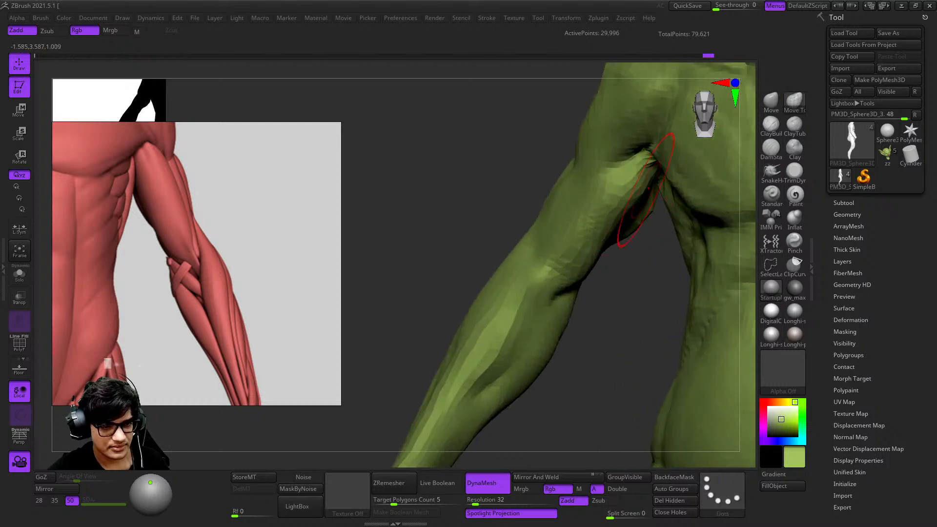
Step: Refine the inner biceps contour and the elbow outline with Move Topological from the front
right_drag(620, 182, 609, 227)
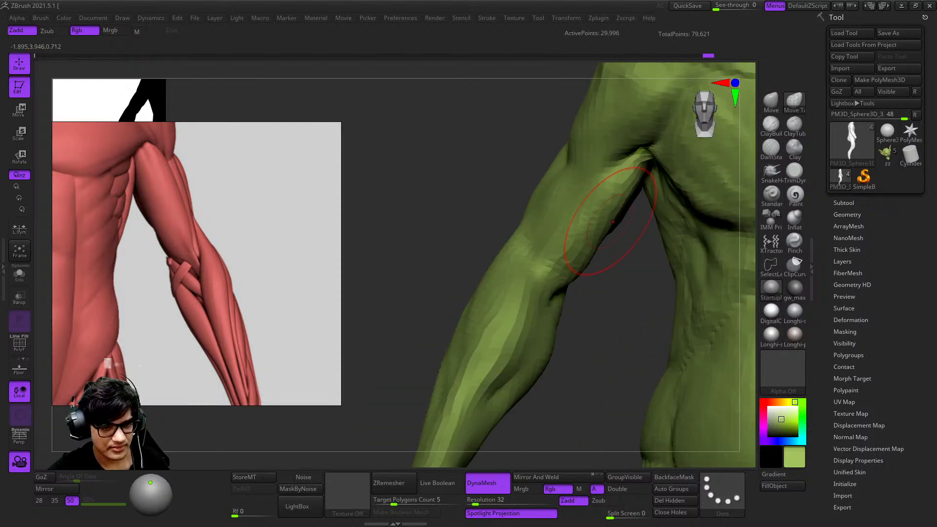
mouse_move(556, 271)
ctrl+right_down()
mouse_move(565, 255)
mouse_move(472, 244)
ctrl+right_up()
ctrl+right_drag(472, 243, 587, 160)
right_drag(671, 289, 593, 153)
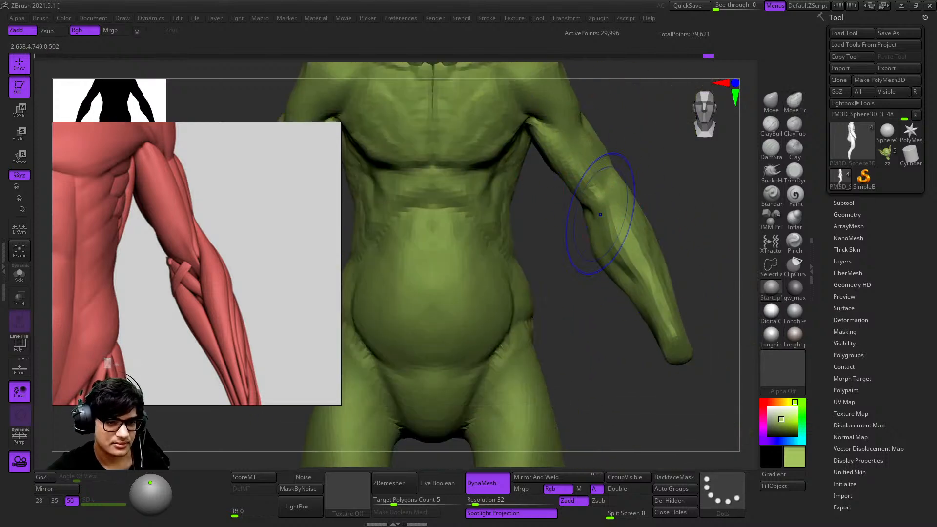
Step: Examine the whole goblin figure from several sides to judge the arm proportions
key(f)
key(shift+f)
key(shift+f)
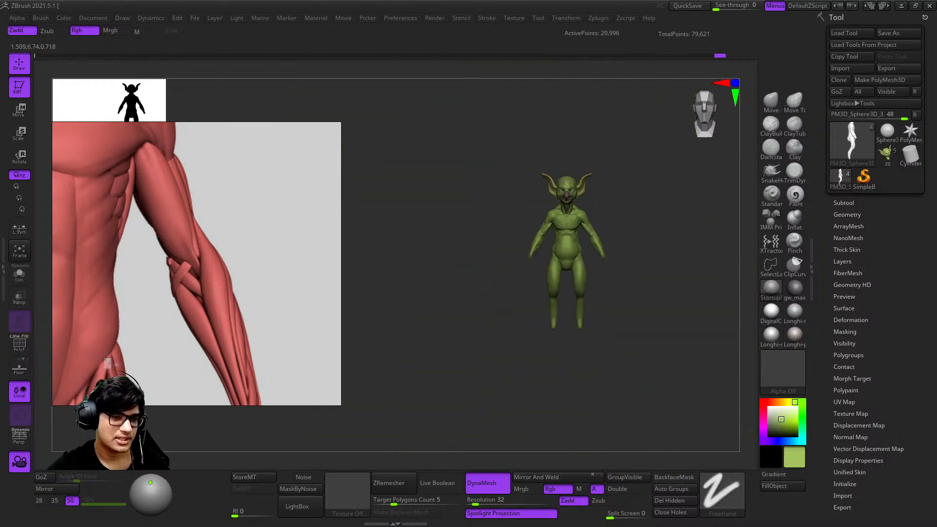
ctrl+right_drag(655, 210, 714, 271)
right_drag(715, 271, 678, 278)
mouse_move(649, 312)
mouse_down()
mouse_move(683, 298)
mouse_move(683, 209)
mouse_move(502, 244)
mouse_move(512, 336)
mouse_up()
mouse_move(639, 341)
mouse_down()
mouse_move(698, 336)
mouse_move(634, 337)
mouse_move(635, 283)
mouse_move(581, 294)
mouse_move(546, 283)
mouse_move(614, 297)
mouse_up()
mouse_move(551, 286)
shift+mouse_down()
mouse_move(616, 271)
mouse_move(597, 225)
shift+mouse_up()
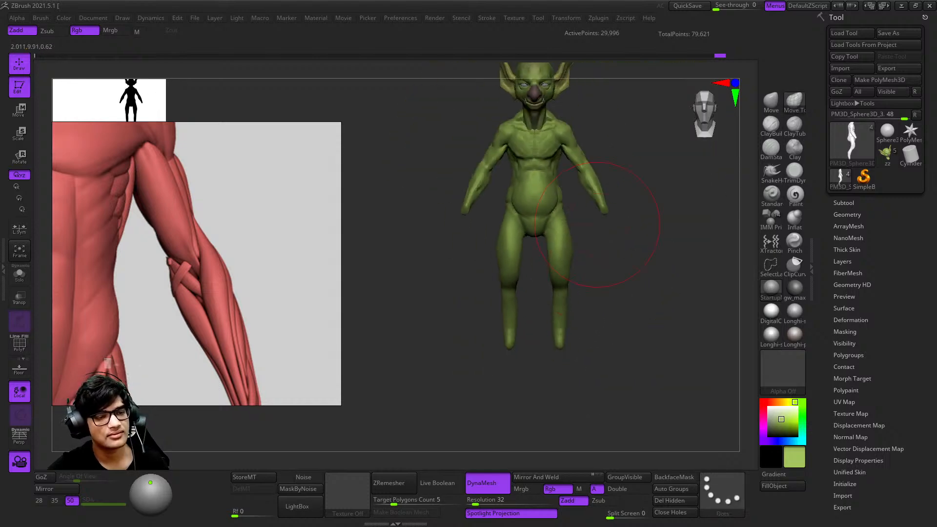
key(f)
Step: Bring the muscle reference of the back into view and enlarge it
scroll(161, 297, down, 5)
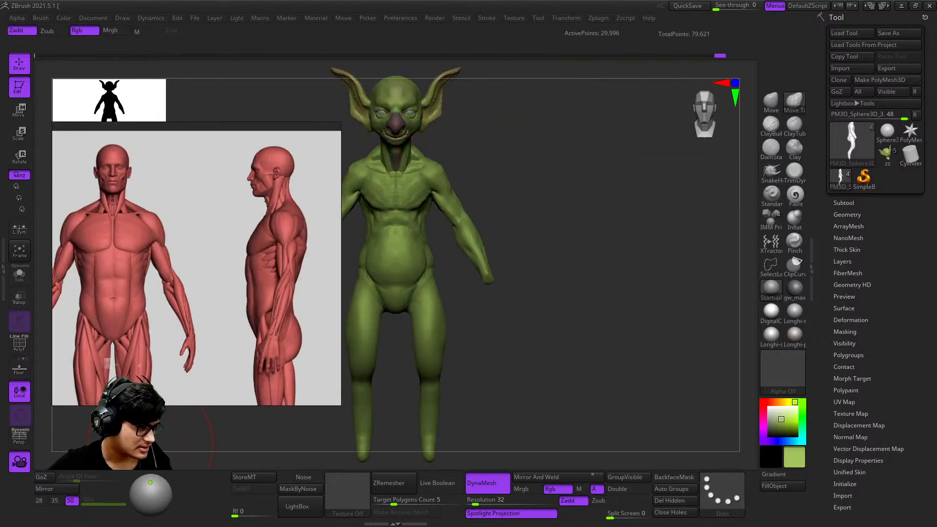
scroll(229, 263, down, 3)
middle_drag(219, 293, 238, 253)
scroll(238, 253, up, 1)
middle_drag(312, 204, 127, 283)
scroll(146, 273, up, 3)
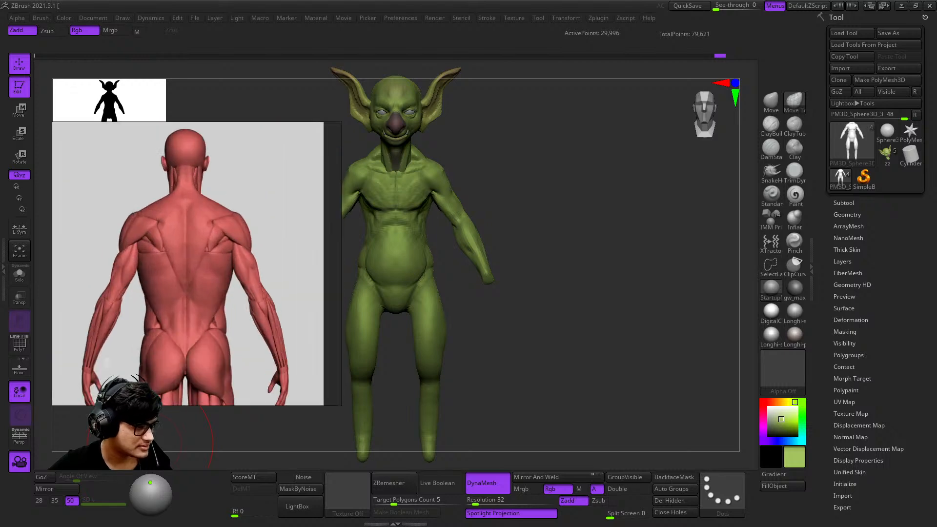
Step: Compare the goblin's back and rear shoulder with an enlarged view of the back-muscle reference, with the ClayBuildup brush ready
drag(655, 287, 683, 312)
drag(634, 205, 575, 240)
mouse_move(575, 240)
right_down()
mouse_move(602, 219)
mouse_move(593, 249)
mouse_move(596, 209)
right_up()
key(shift+f)
key(shift+f)
click(771, 125)
right_drag(561, 242, 596, 209)
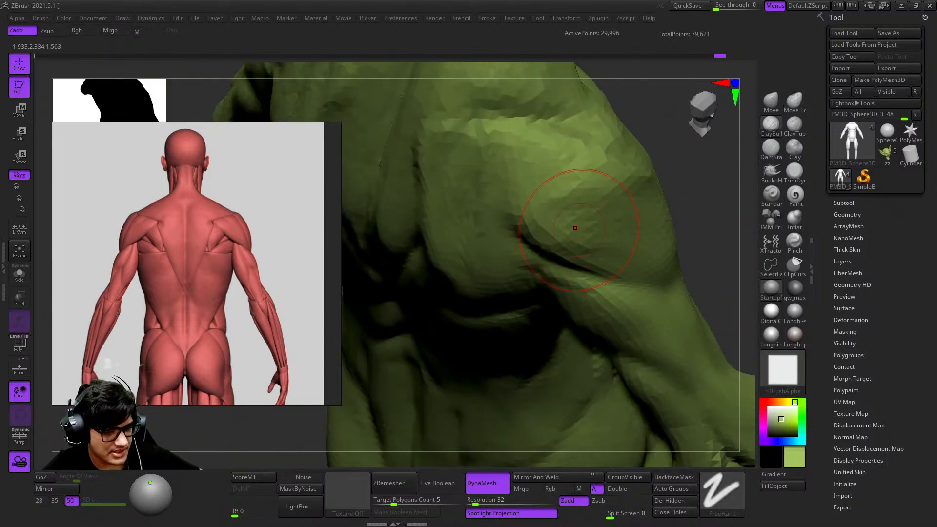
right_drag(672, 293, 583, 213)
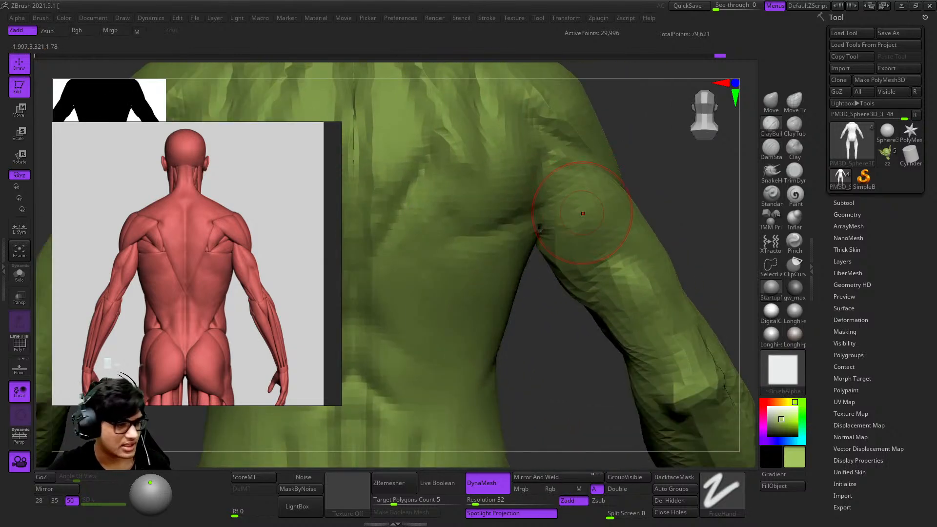
scroll(241, 276, up, 6)
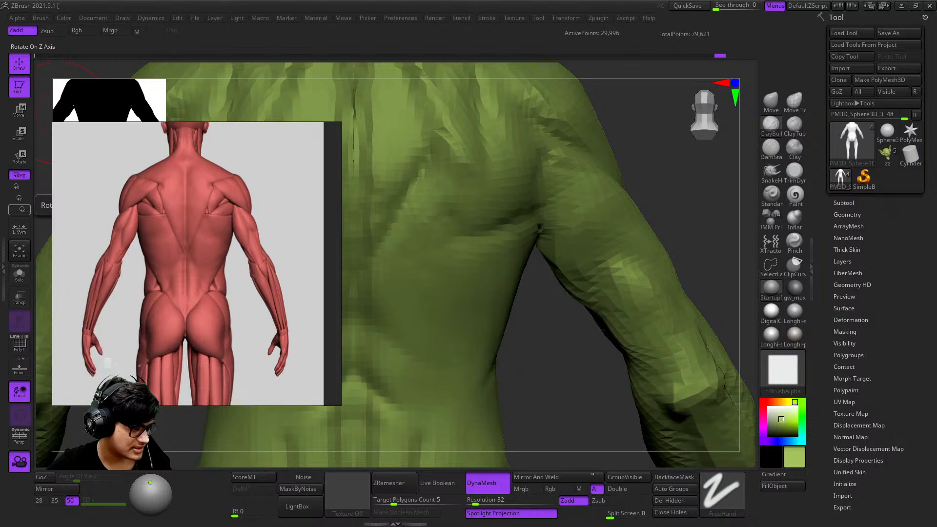
scroll(138, 263, down, 2)
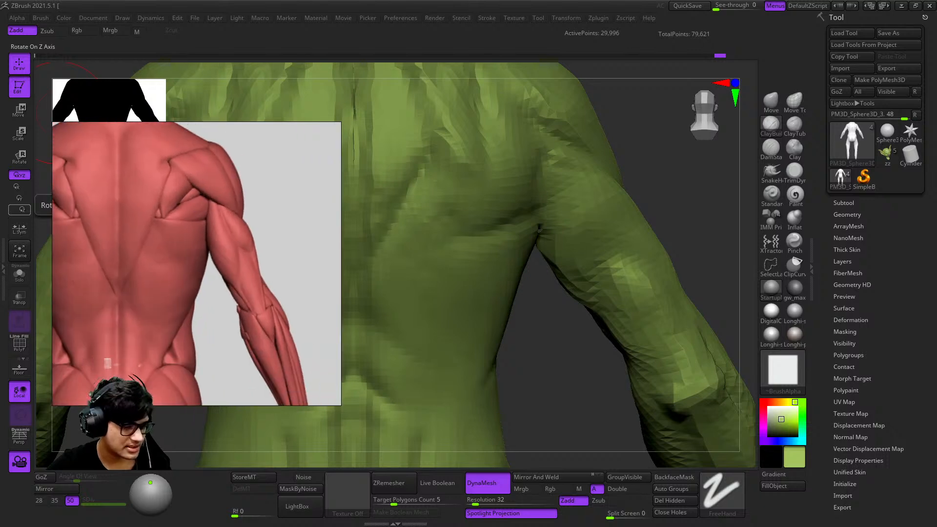
Step: Build up the rear shoulder muscle along its lower edge with ClayBuildup, following the back reference
right_drag(520, 152, 548, 201)
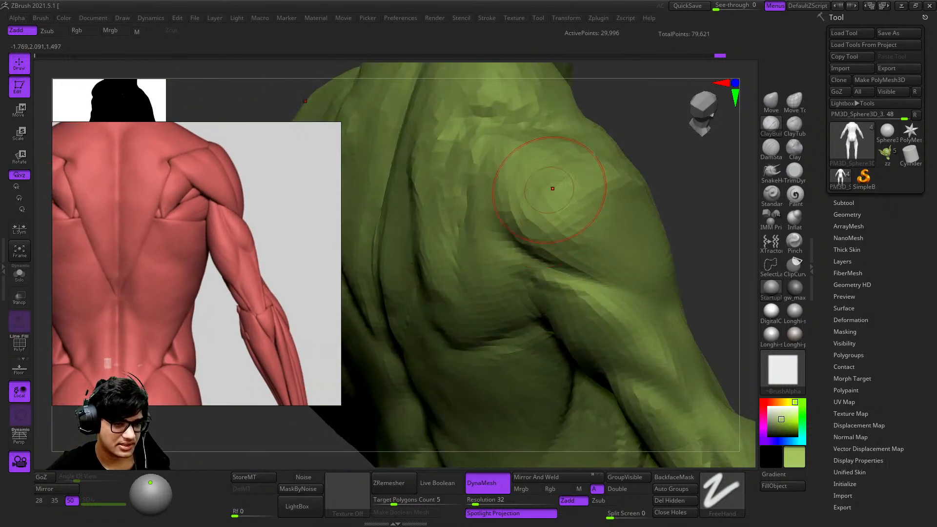
mouse_move(561, 233)
right_down()
mouse_move(497, 214)
mouse_move(481, 235)
right_up()
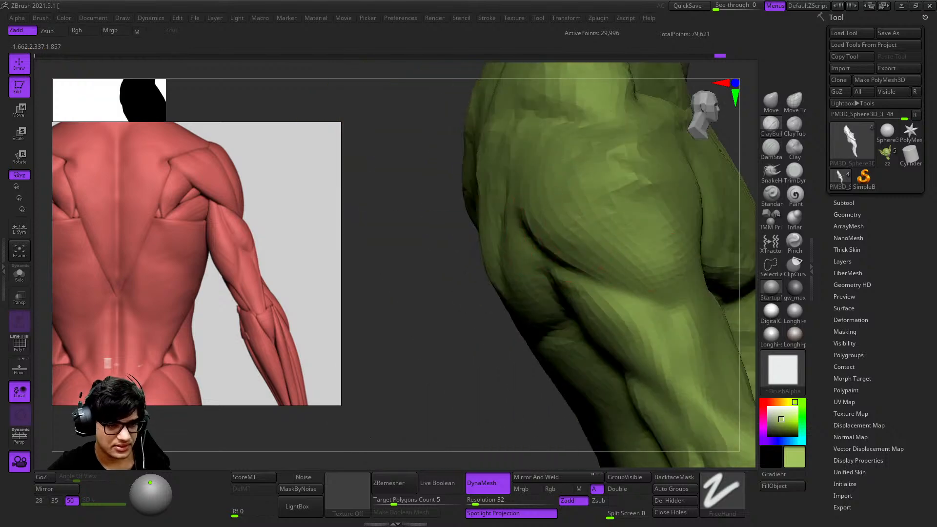
right_drag(558, 215, 576, 232)
key(space)
drag(542, 237, 524, 237)
drag(517, 244, 581, 271)
alt+right_drag(585, 271, 559, 239)
mouse_move(559, 239)
mouse_down()
mouse_move(517, 179)
mouse_move(505, 235)
mouse_up()
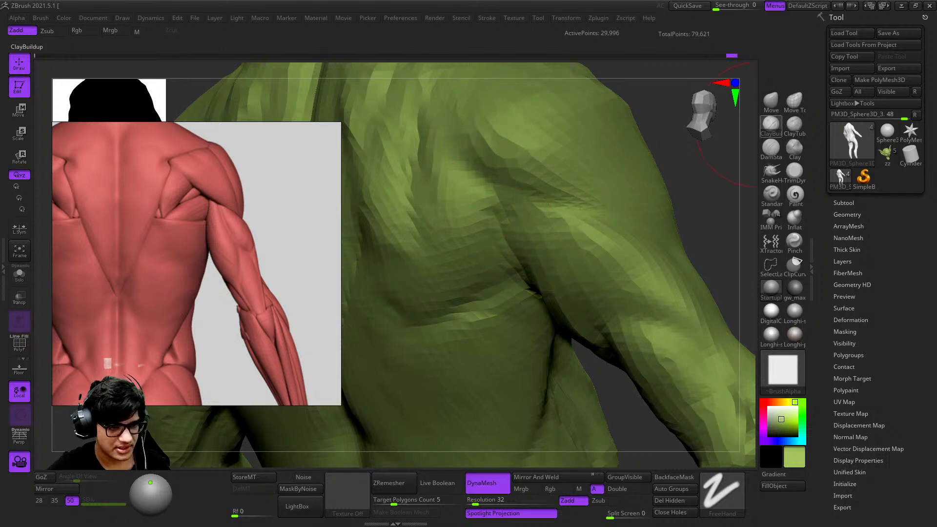
Step: Carve the creases between the rear deltoid, shoulder blade and upper arm with DamStandard, redoing one stroke and smoothing
click(771, 148)
drag(507, 217, 578, 210)
drag(511, 194, 511, 204)
drag(475, 122, 541, 195)
key(ctrl+z)
drag(475, 122, 519, 191)
shift+drag(686, 173, 707, 173)
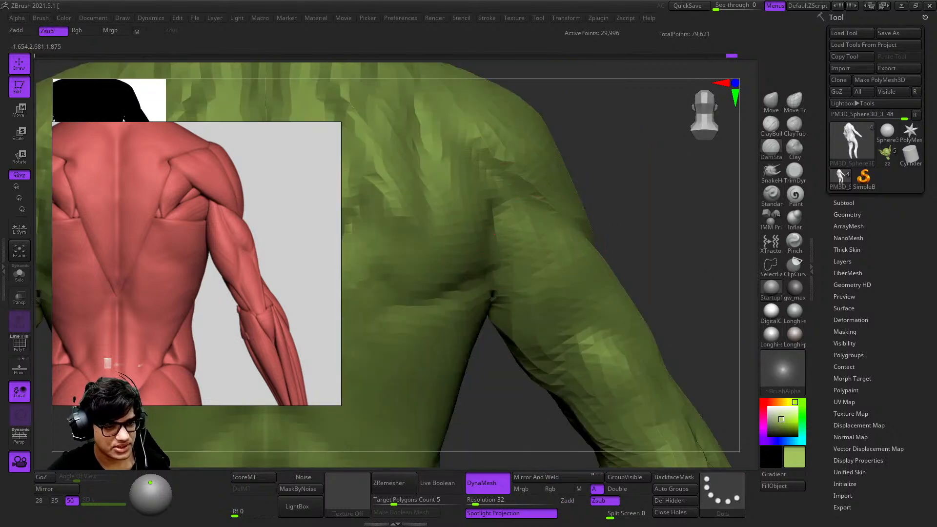
Step: Deepen the crease under the rear deltoid with DamStandard and check it against the whole back
right_drag(515, 370, 533, 170)
alt+right_drag(516, 104, 535, 228)
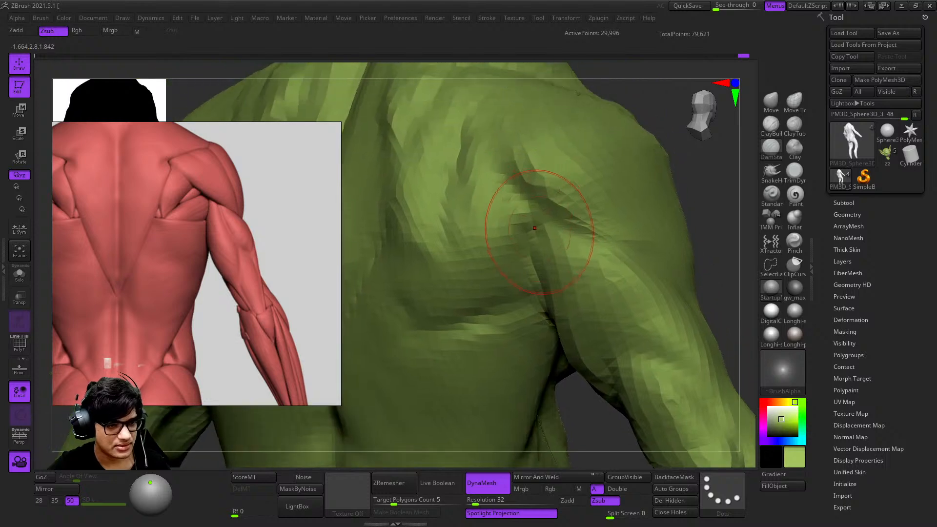
drag(510, 189, 548, 219)
mouse_move(520, 165)
ctrl+right_down()
mouse_move(518, 105)
mouse_move(567, 138)
mouse_move(627, 249)
ctrl+right_up()
key(b)
key(d)
key(s)
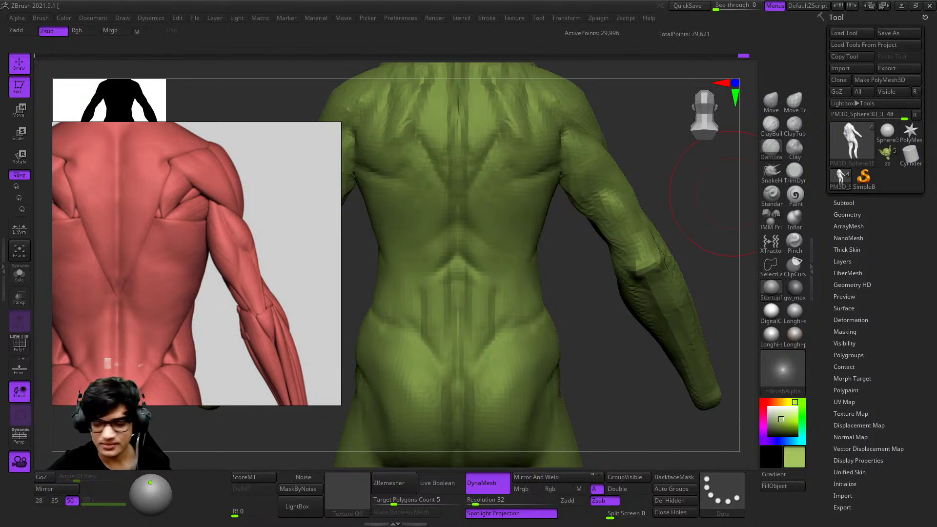
Step: Adjust the elbow and forearm outline from behind with a resized Move Topological brush
ctrl+right_drag(590, 240, 602, 267)
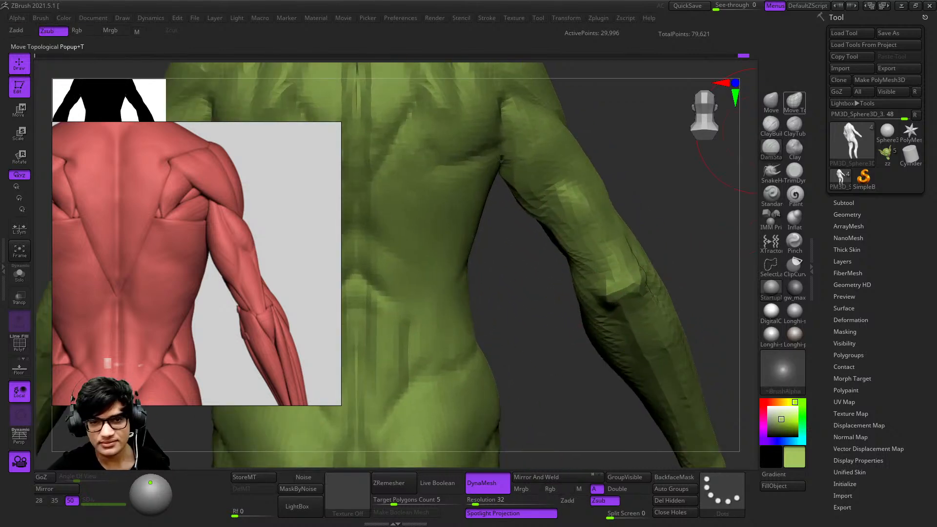
click(794, 103)
mouse_move(611, 161)
ctrl+right_down()
mouse_move(577, 242)
mouse_move(611, 217)
ctrl+right_up()
mouse_move(601, 253)
ctrl+right_down()
mouse_move(582, 257)
mouse_move(607, 199)
mouse_move(638, 218)
ctrl+right_up()
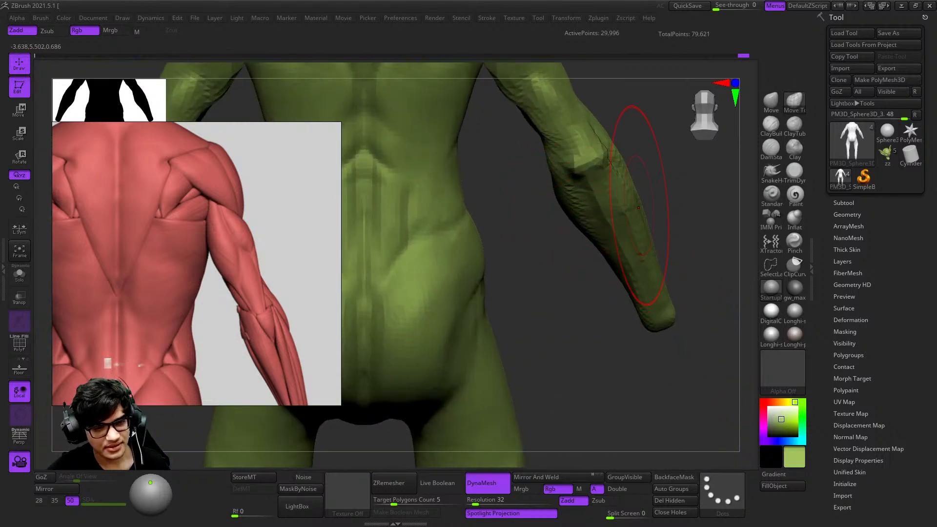
key(space)
drag(644, 222, 650, 221)
key(space)
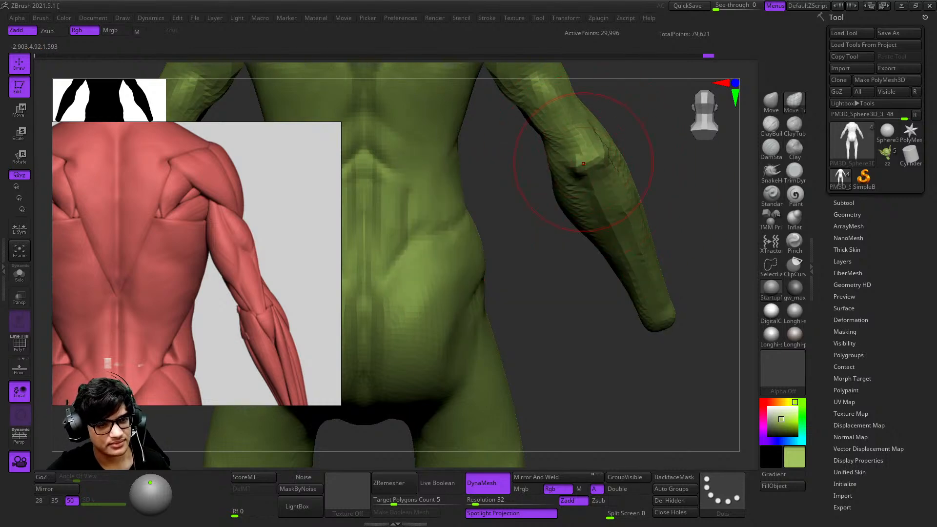
ctrl+right_drag(602, 317, 582, 236)
mouse_move(633, 280)
ctrl+right_down()
mouse_move(622, 250)
mouse_move(483, 281)
mouse_move(566, 288)
ctrl+right_up()
ctrl+right_drag(633, 345, 590, 303)
ctrl+shift+click(583, 254)
key(f)
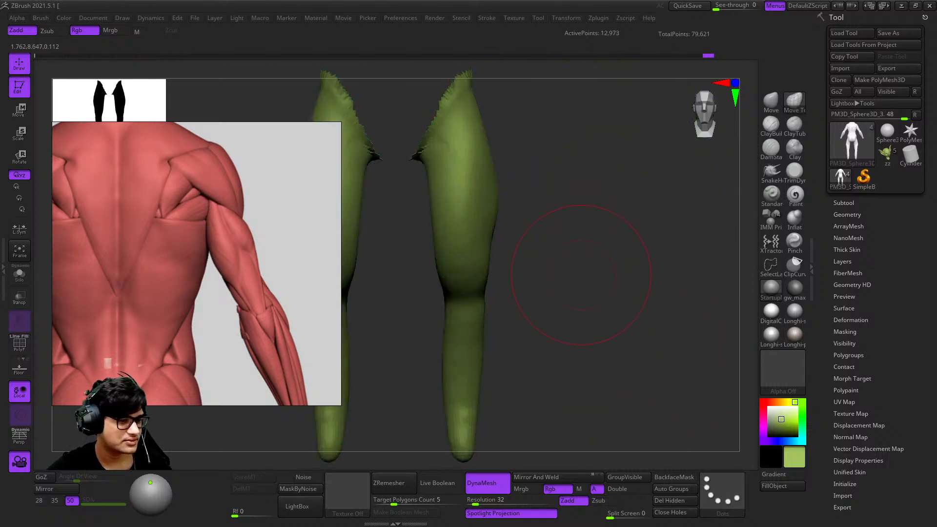
key(f)
ctrl+shift+click(628, 273)
mouse_move(627, 272)
ctrl+right_down()
mouse_move(540, 325)
mouse_move(589, 281)
ctrl+right_up()
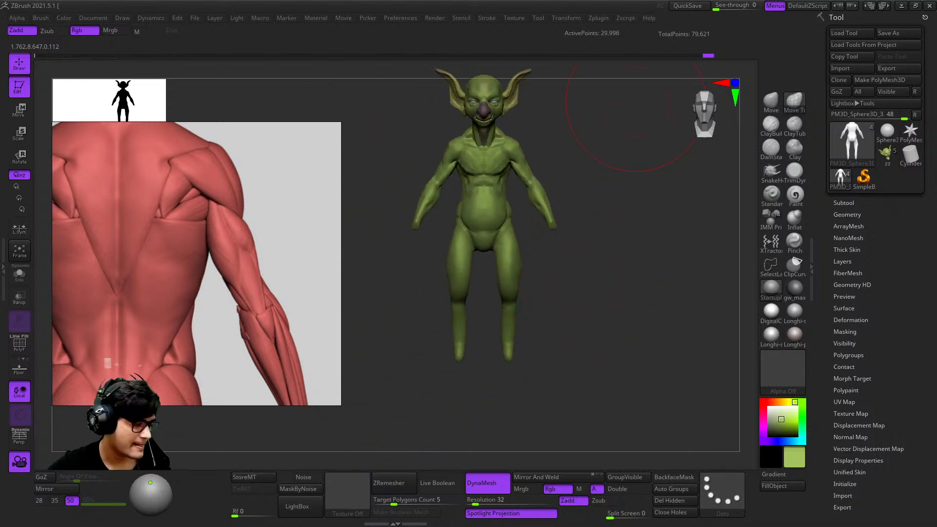
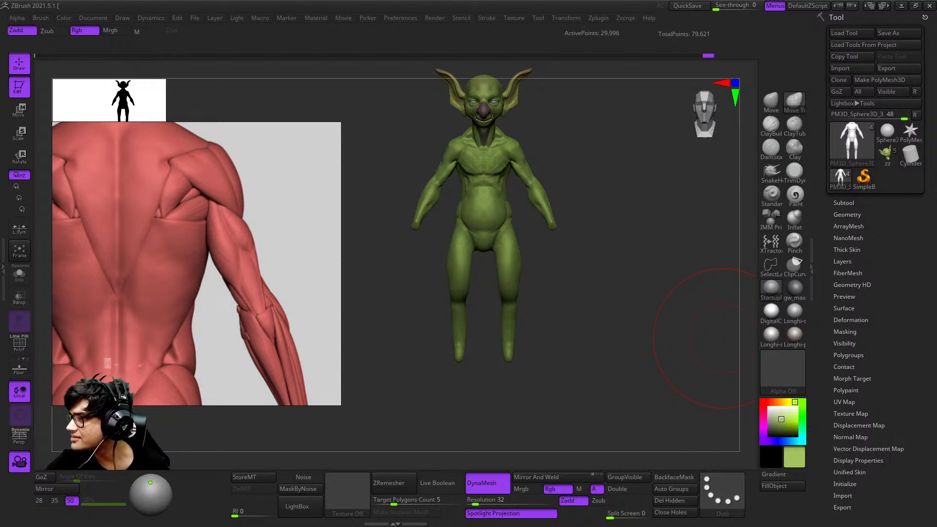
Step: Isolate the legs polygroup so only both legs are visible, and check its polygroup display
key(f)
key(shift+f)
key(shift+f)
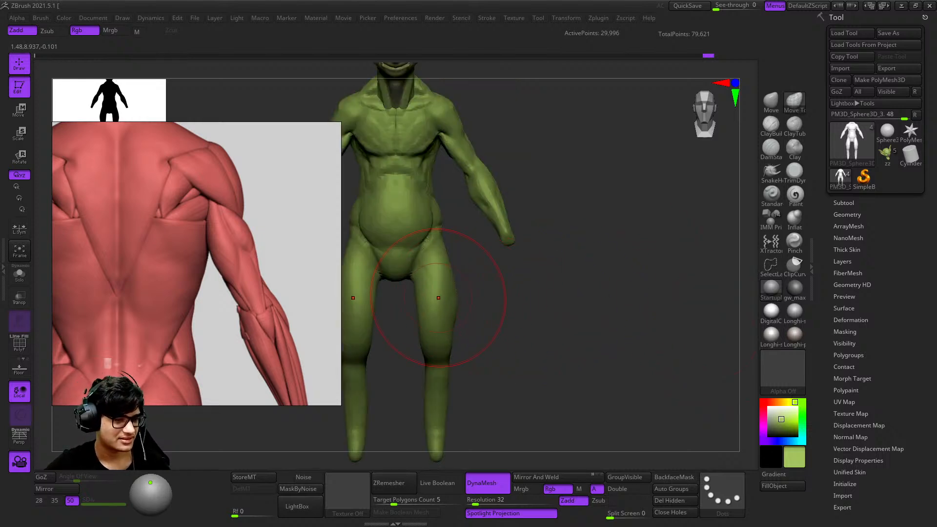
alt+right_drag(438, 296, 580, 196)
ctrl+right_drag(580, 196, 599, 217)
ctrl+shift+click(587, 208)
ctrl+right_drag(575, 177, 557, 222)
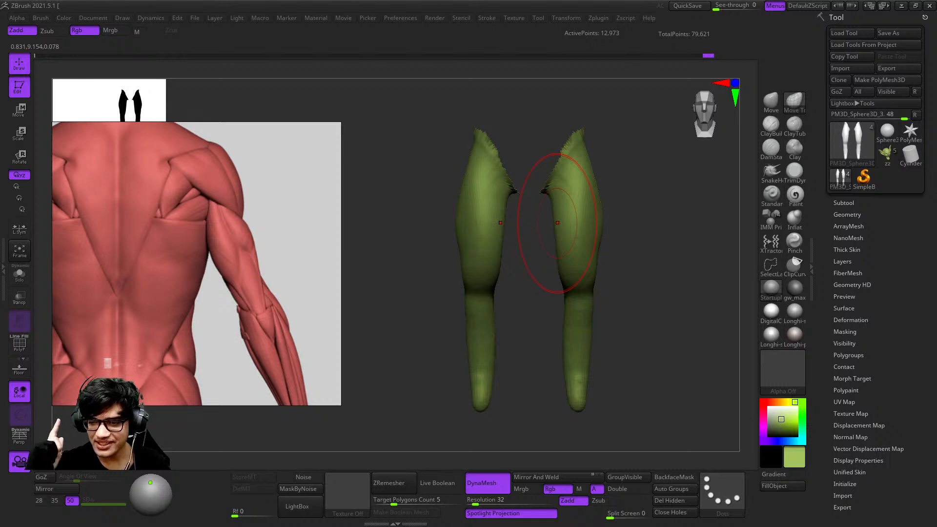
ctrl+right_drag(588, 280, 583, 355)
key(shift+f)
key(shift+f)
key(shift+f)
key(shift+f)
Step: Build up the kneecap forms on both legs with ClayBuildup and smooth them
mouse_move(548, 247)
right_down()
mouse_move(533, 244)
mouse_move(596, 233)
mouse_move(597, 288)
mouse_move(578, 274)
right_up()
click(771, 126)
key(space)
mouse_move(575, 274)
mouse_down()
mouse_move(567, 274)
mouse_move(570, 295)
mouse_up()
right_drag(567, 317, 573, 289)
key(space)
mouse_move(573, 289)
mouse_down()
mouse_move(566, 290)
mouse_move(581, 309)
mouse_up()
mouse_move(588, 312)
shift+right_down()
mouse_move(596, 341)
mouse_move(581, 286)
shift+right_up()
shift+drag(598, 310, 597, 296)
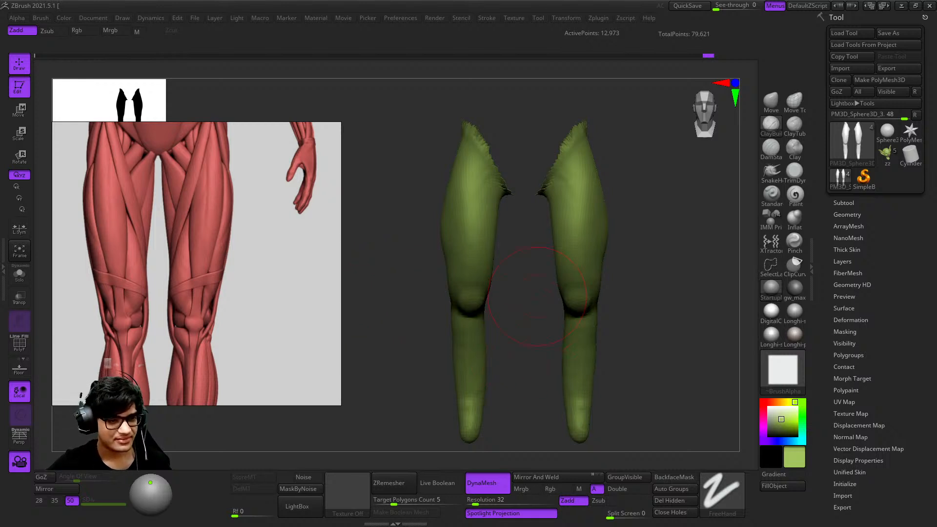
alt+right_drag(536, 309, 571, 290)
ctrl+right_drag(571, 289, 571, 317)
mouse_move(513, 280)
alt+right_down()
mouse_move(514, 229)
mouse_move(504, 306)
mouse_move(495, 268)
mouse_move(508, 266)
mouse_move(494, 284)
mouse_move(495, 275)
alt+right_up()
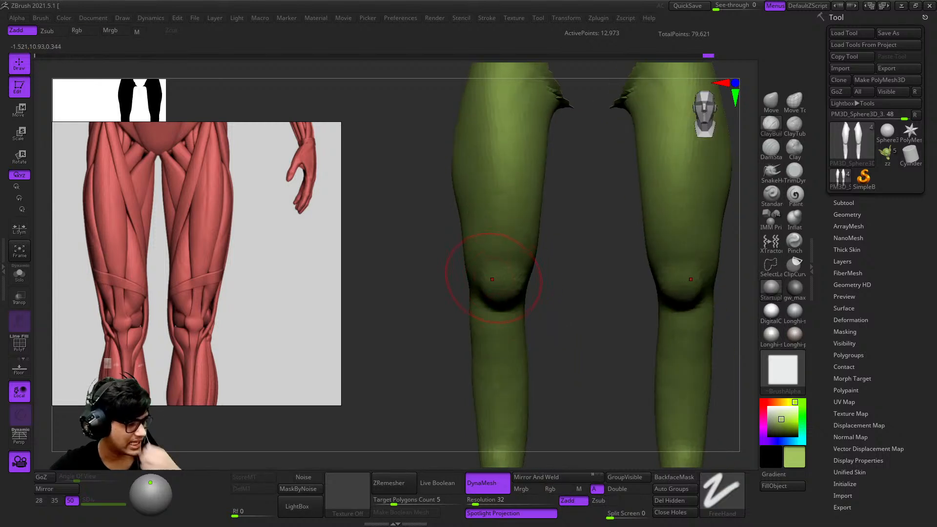
Step: Examine the front, side and back leg muscles in the red anatomy reference
scroll(245, 252, down, 6)
scroll(242, 242, up, 4)
middle_drag(239, 254, 219, 203)
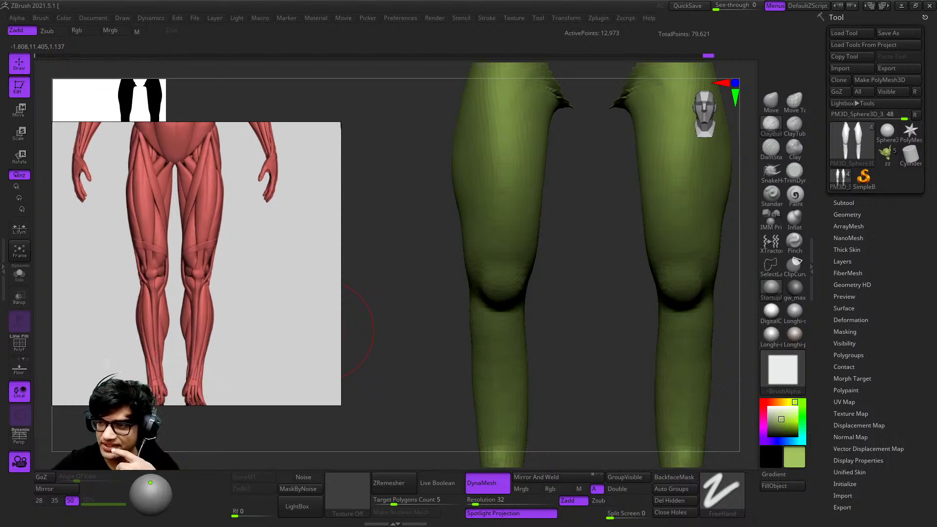
scroll(257, 268, down, 1)
middle_drag(261, 266, 216, 264)
middle_drag(298, 254, 176, 248)
scroll(234, 238, up, 4)
scroll(195, 253, down, 3)
middle_drag(98, 244, 293, 239)
scroll(195, 263, up, 3)
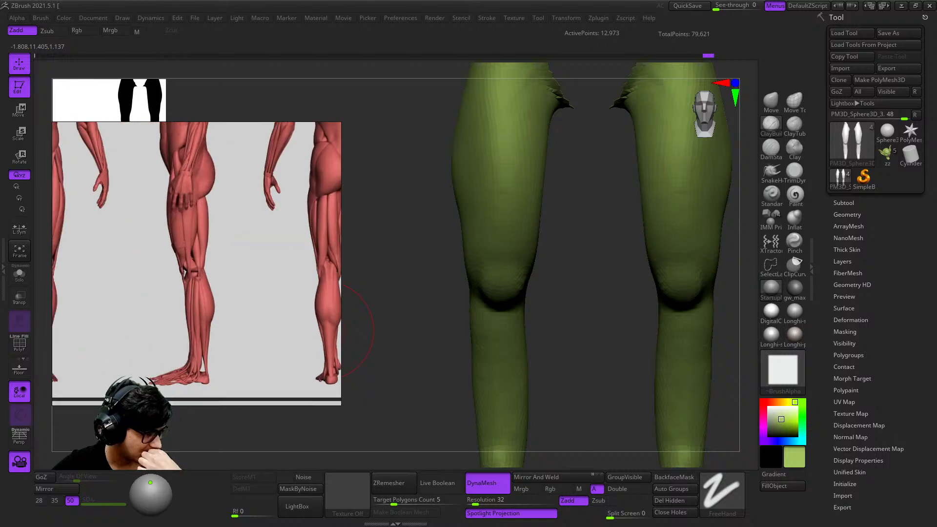
middle_drag(142, 254, 278, 258)
scroll(278, 258, down, 2)
middle_drag(215, 256, 287, 266)
scroll(288, 263, up, 4)
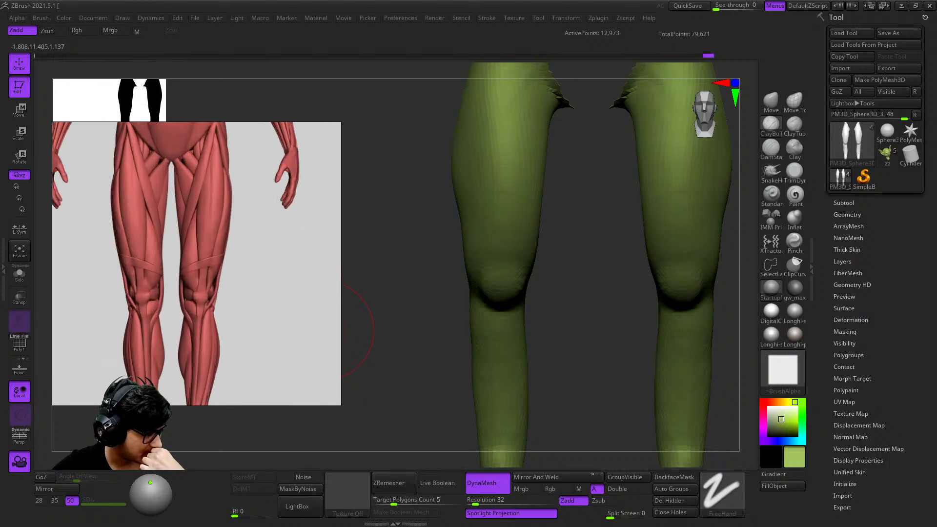
scroll(244, 263, down, 1)
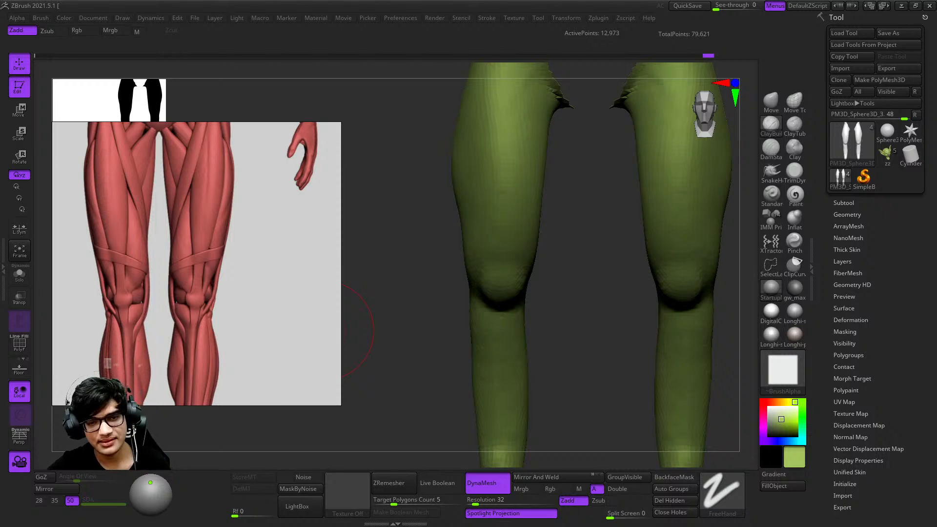
Step: Carve the first muscle line on the front of the thighs with DamStandard
key(b)
key(d)
key(s)
key(shift+f)
key(shift+f)
drag(558, 220, 596, 215)
shift+right_drag(534, 182, 519, 255)
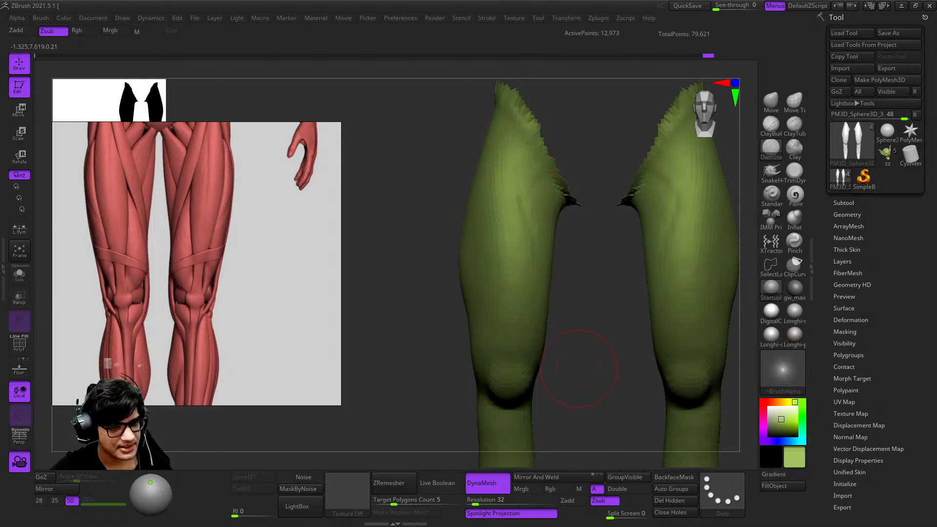
Step: Define the creases around the kneecaps and lower thighs with DamStandard from the front and side
alt+right_drag(513, 213, 520, 152)
alt+right_drag(522, 253, 505, 223)
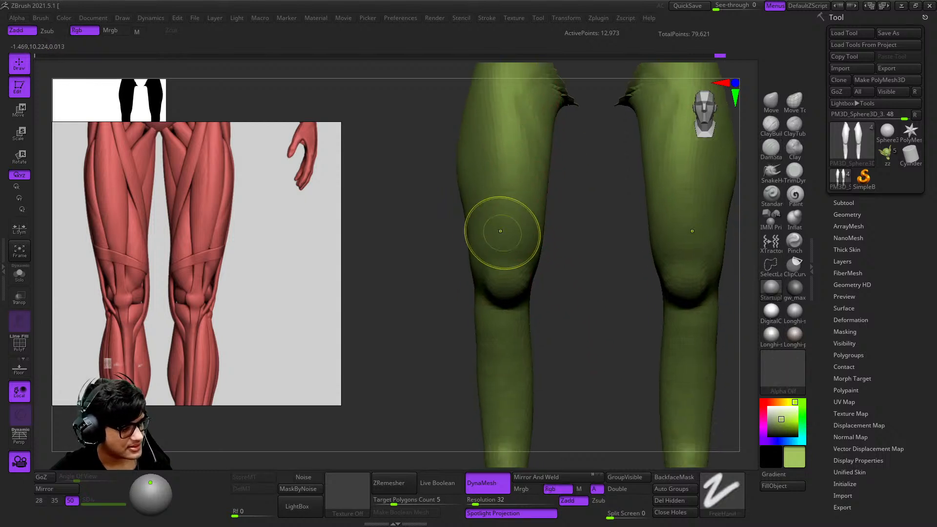
right_drag(551, 247, 516, 224)
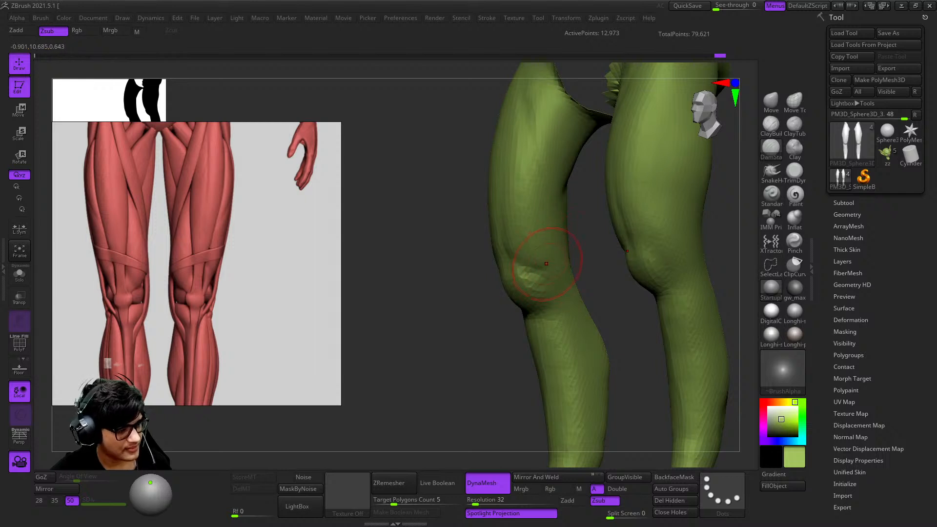
right_drag(513, 297, 541, 211)
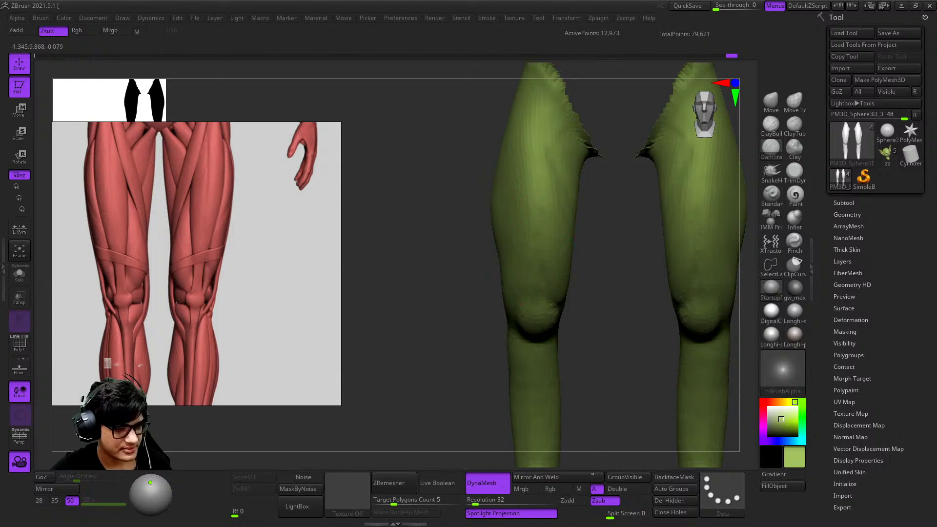
key(space)
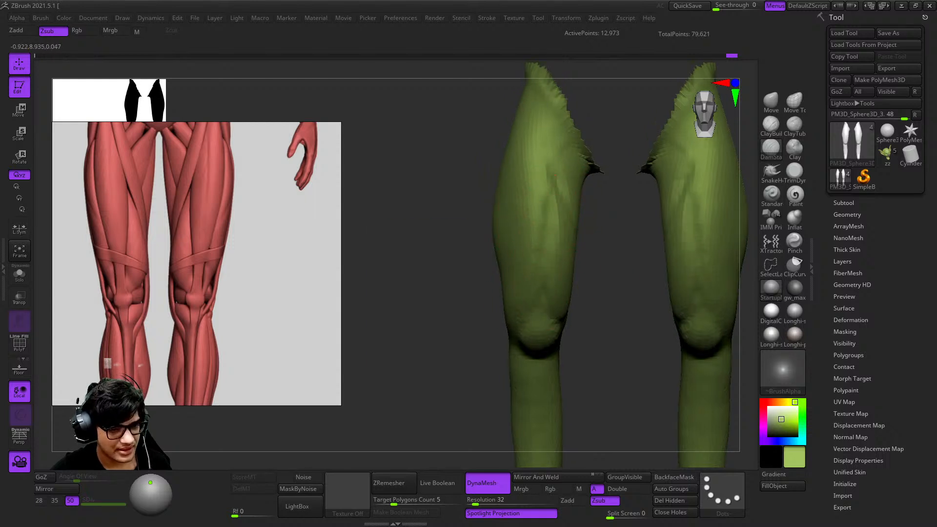
Step: Carve long separations between the front and inner thigh muscles down to the knees with DamStandard
ctrl+right_drag(541, 154, 502, 174)
mouse_move(529, 252)
alt+right_down()
mouse_move(533, 207)
mouse_move(513, 229)
mouse_move(544, 296)
alt+right_up()
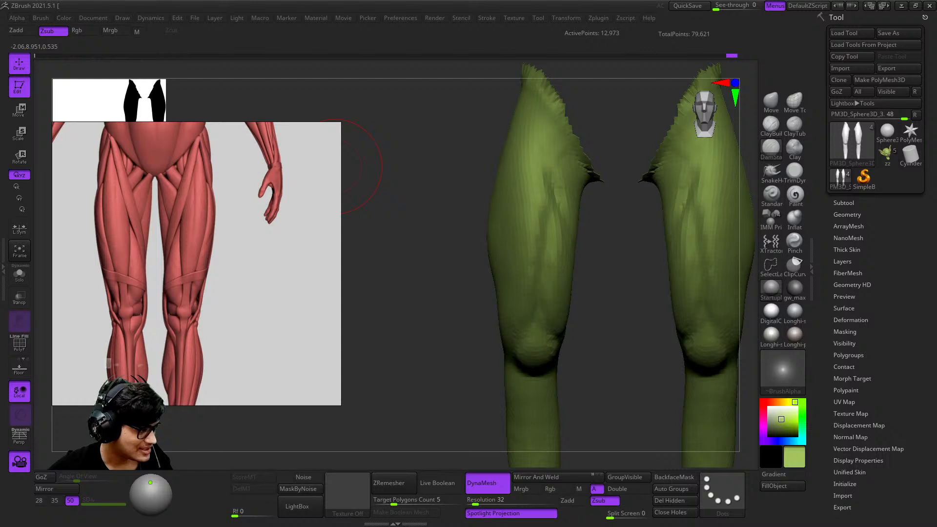
alt+right_drag(478, 152, 455, 214)
mouse_move(454, 214)
ctrl+right_down()
mouse_move(464, 232)
mouse_move(516, 179)
ctrl+right_up()
drag(525, 142, 551, 244)
drag(529, 171, 562, 286)
drag(519, 151, 565, 294)
mouse_move(565, 294)
ctrl+right_down()
mouse_move(523, 268)
mouse_move(504, 209)
ctrl+right_up()
right_drag(505, 210, 539, 174)
Step: Examine the leg muscle groups in the red and colour-coded anatomy references
scroll(190, 266, down, 5)
middle_drag(312, 254, 215, 254)
scroll(239, 253, up, 3)
middle_drag(332, 151, 192, 146)
scroll(210, 293, down, 3)
middle_drag(205, 288, 315, 266)
middle_drag(205, 337, 210, 244)
scroll(195, 312, up, 4)
middle_drag(197, 391, 191, 273)
scroll(191, 278, down, 3)
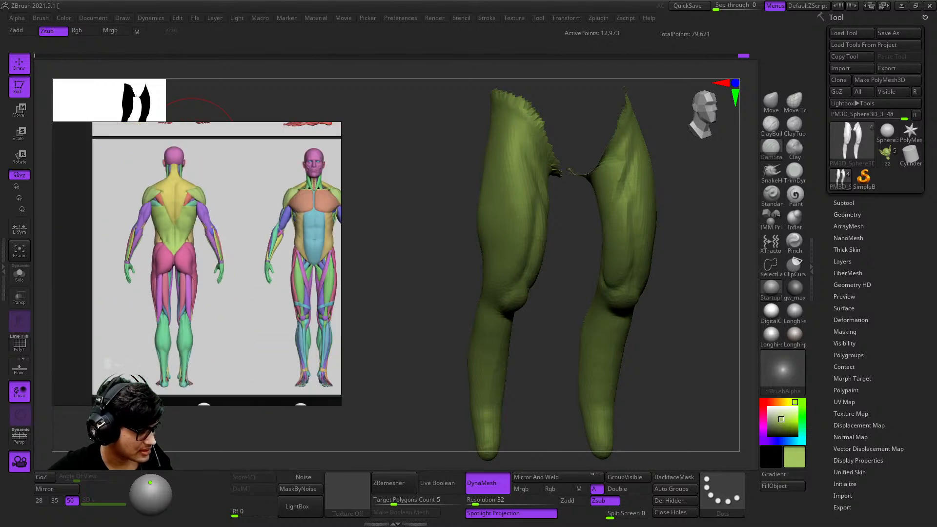
middle_drag(273, 349, 183, 332)
scroll(183, 332, up, 3)
scroll(183, 332, down, 3)
scroll(195, 274, down, 5)
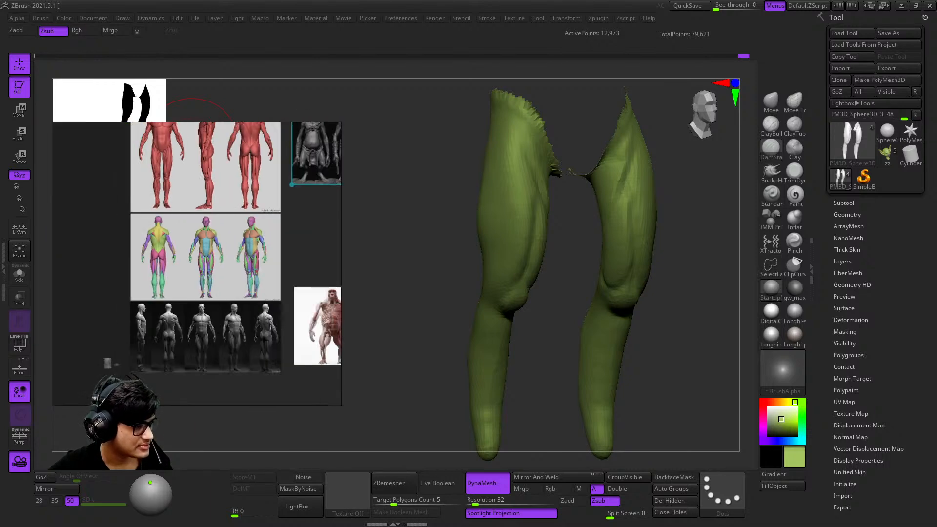
Step: Bring the grey anatomy figure's thighs and knees into a close view of the reference board
scroll(200, 312, up, 5)
scroll(195, 302, down, 2)
middle_drag(147, 341, 214, 219)
scroll(147, 253, up, 2)
middle_drag(292, 254, 117, 254)
scroll(195, 263, up, 3)
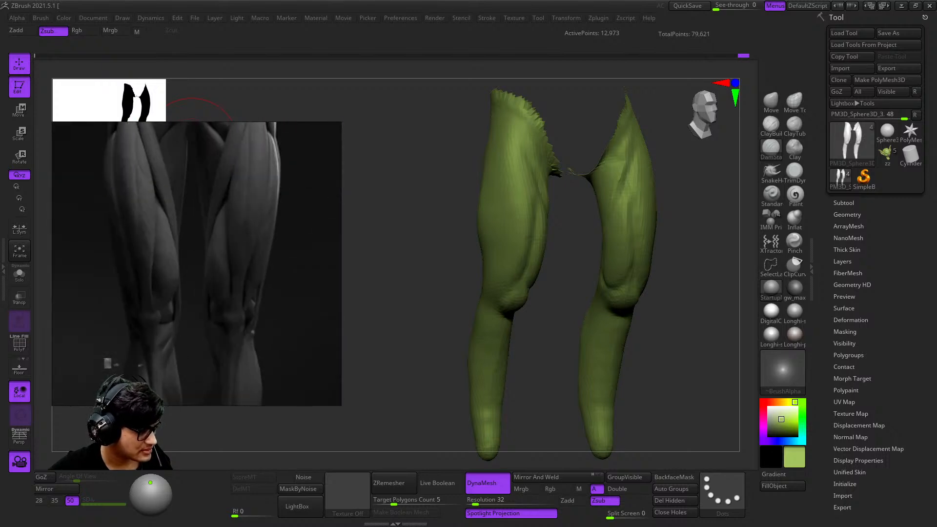
scroll(196, 263, down, 2)
scroll(210, 176, up, 2)
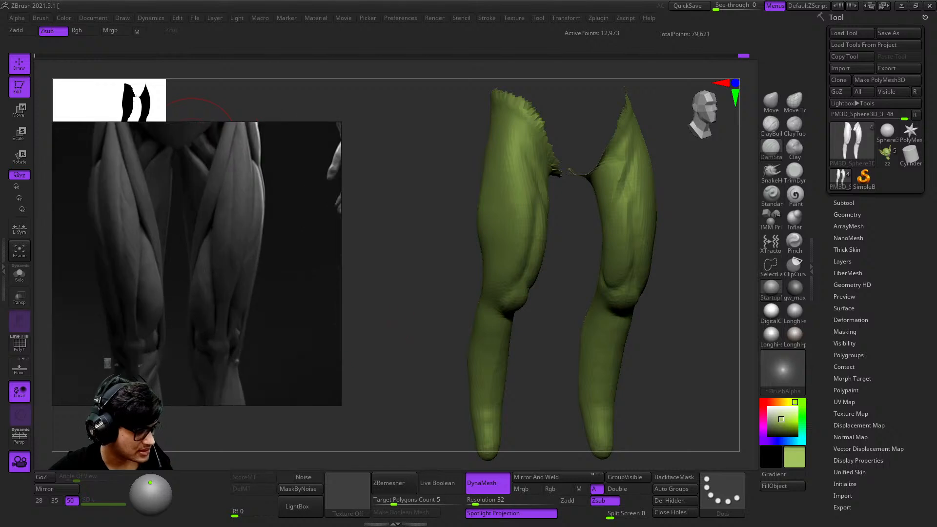
Step: Reshape the inner lower thighs just above the kneecaps from the front with the Move Topological brush
shift+drag(414, 309, 387, 314)
click(794, 102)
mouse_move(544, 274)
alt+right_down()
mouse_move(533, 211)
mouse_move(563, 270)
alt+right_up()
alt+right_drag(550, 190, 551, 261)
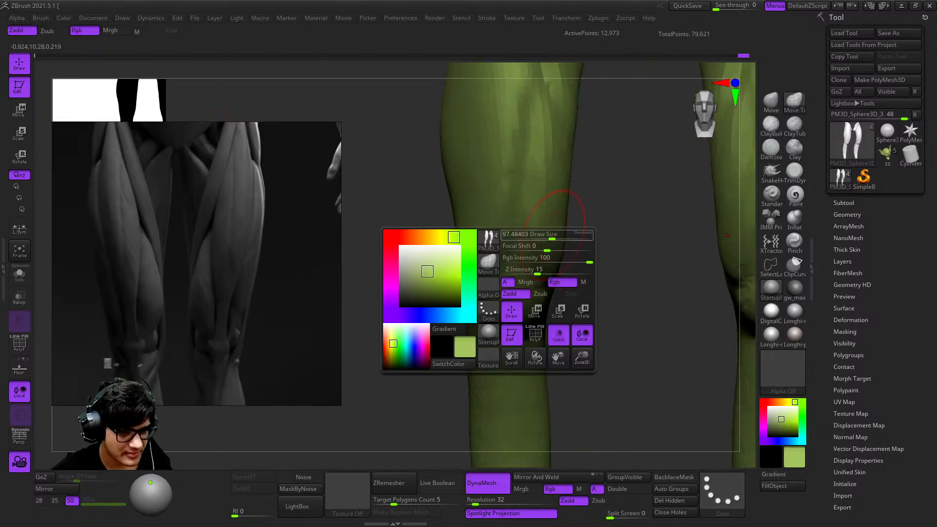
drag(561, 253, 565, 254)
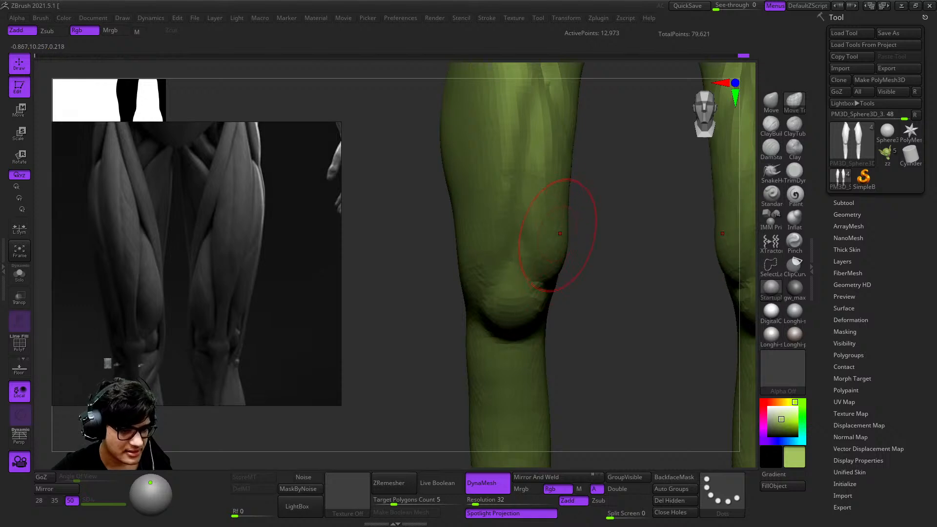
Step: Adjust the inner and outer thigh contours with Move Topological, changing the brush size as needed
alt+right_drag(555, 231, 559, 279)
ctrl+right_drag(559, 278, 555, 272)
key(space)
click(552, 276)
mouse_move(565, 203)
alt+right_down()
mouse_move(560, 243)
mouse_move(551, 215)
mouse_move(579, 162)
mouse_move(576, 188)
alt+right_up()
key(space)
click(559, 244)
mouse_move(517, 280)
alt+right_down()
mouse_move(524, 282)
mouse_move(509, 271)
alt+right_up()
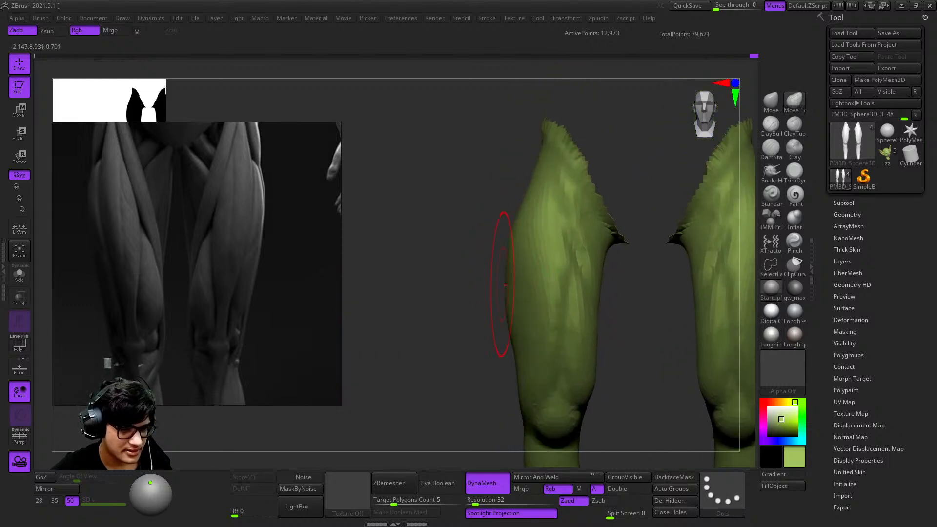
mouse_move(506, 308)
ctrl+right_down()
mouse_move(513, 341)
mouse_move(519, 272)
mouse_move(530, 353)
mouse_move(515, 251)
ctrl+right_up()
mouse_move(575, 278)
alt+right_down()
mouse_move(524, 303)
mouse_move(537, 341)
alt+right_up()
mouse_move(536, 341)
right_down()
mouse_move(604, 318)
mouse_move(561, 322)
mouse_move(583, 278)
mouse_move(582, 189)
right_up()
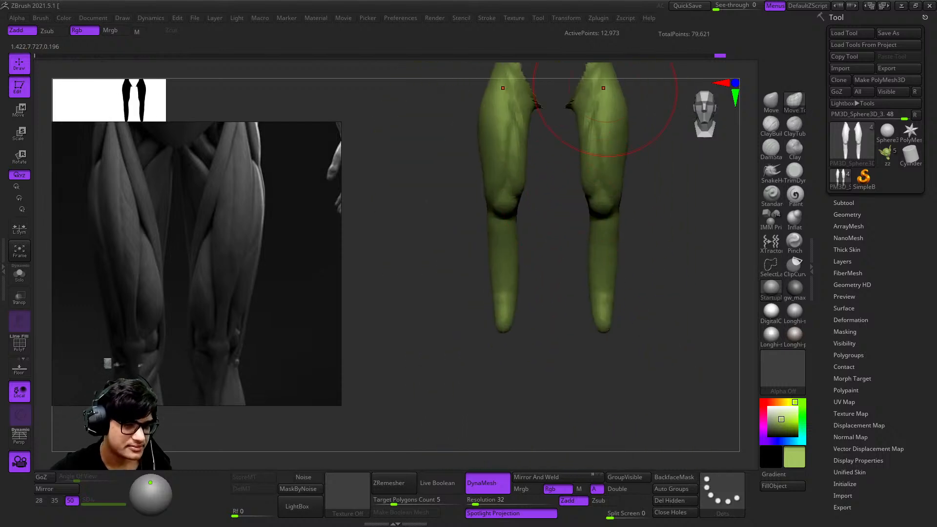
Step: Compare the reference figure's front knees and shins with the goblin's legs, with DamStandard selected, and inspect the legs from behind
scroll(196, 283, down, 5)
middle_drag(196, 283, 201, 209)
scroll(202, 207, up, 3)
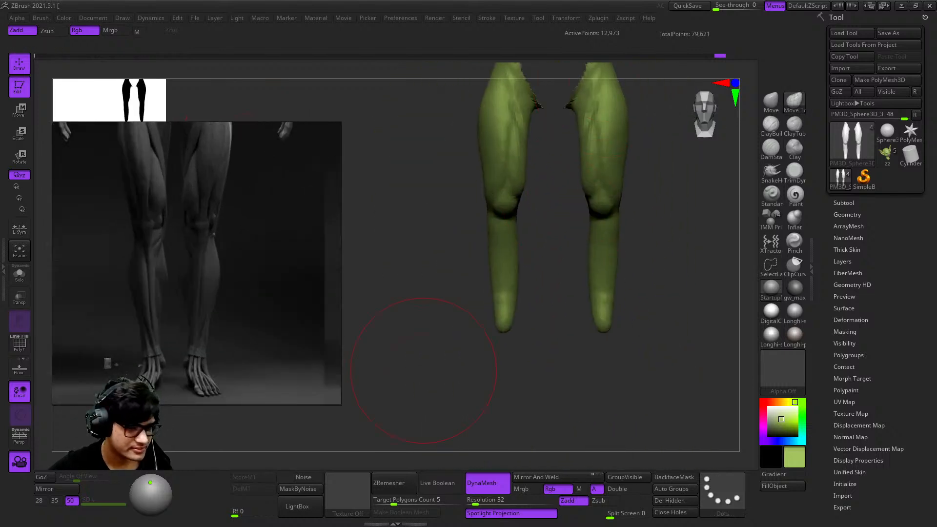
click(770, 150)
alt+right_drag(527, 224, 538, 205)
mouse_move(539, 205)
ctrl+right_down()
mouse_move(515, 244)
mouse_move(527, 187)
mouse_move(520, 172)
mouse_move(521, 182)
ctrl+right_up()
right_drag(539, 262, 605, 222)
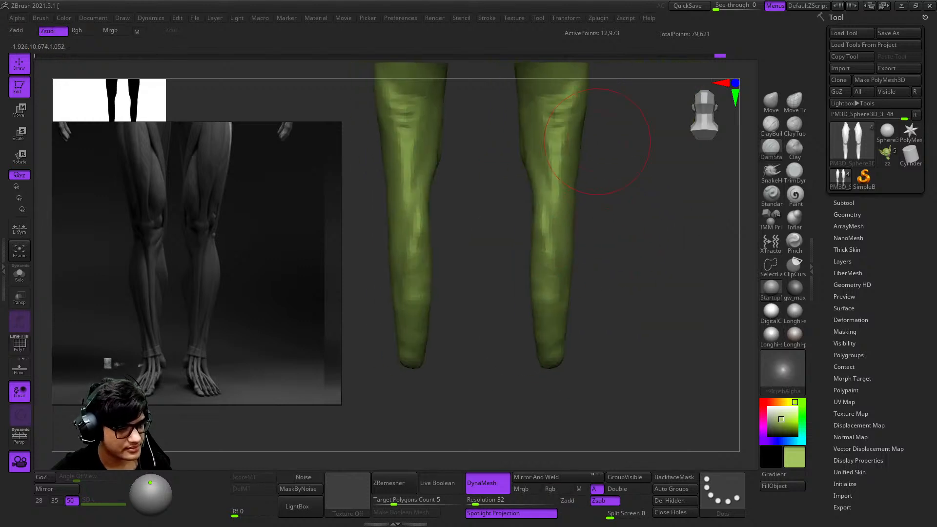
Step: Bring the rear view of the grey anatomy figure's hamstrings and calves into close view on the reference board
scroll(249, 312, down, 4)
middle_drag(293, 305, 64, 319)
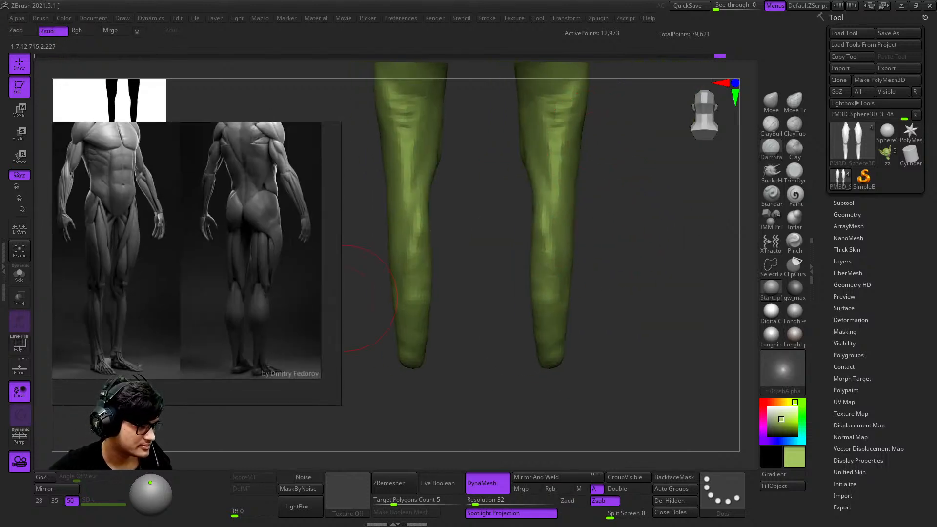
scroll(171, 314, up, 3)
mouse_move(170, 314)
middle_down()
mouse_move(235, 293)
mouse_move(100, 315)
middle_up()
scroll(214, 303, up, 3)
scroll(227, 258, down, 6)
middle_drag(227, 258, 298, 262)
scroll(298, 262, down, 2)
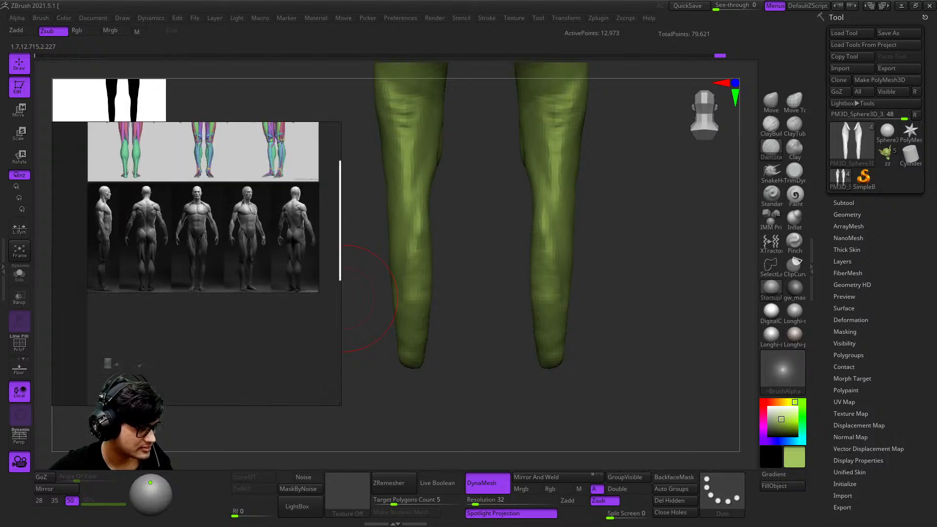
scroll(148, 259, up, 8)
middle_drag(149, 261, 190, 306)
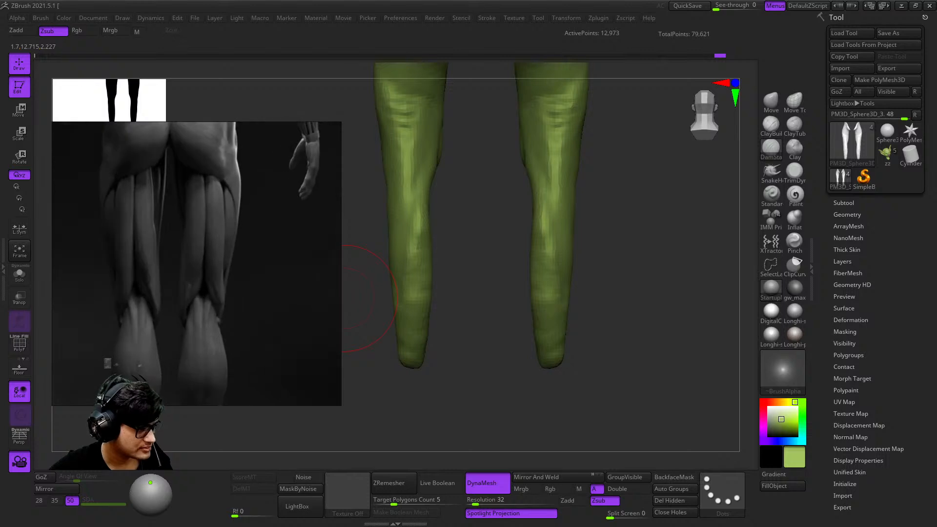
Step: Hide the goblin's upper body so only the pelvis and legs show, and isolate the subtool with Solo
alt+right_drag(497, 234, 576, 420)
mouse_move(576, 420)
ctrl+right_down()
mouse_move(510, 292)
mouse_move(517, 222)
mouse_move(460, 287)
ctrl+right_up()
right_click(459, 287)
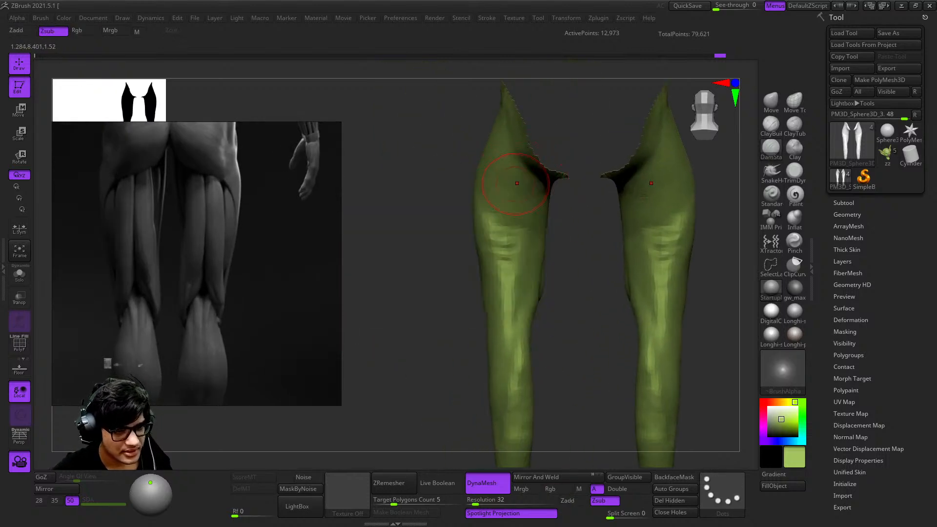
ctrl+right_drag(509, 264, 440, 245)
ctrl+shift+drag(429, 241, 451, 228)
ctrl+right_drag(452, 231, 430, 217)
alt+right_drag(430, 218, 435, 275)
ctrl+alt+shift+drag(464, 352, 580, 221)
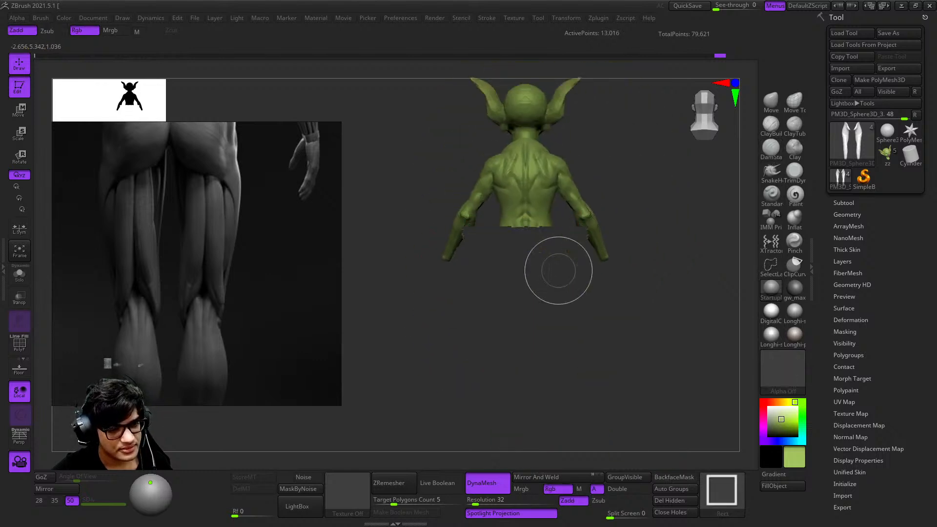
ctrl+shift+drag(544, 317, 561, 312)
ctrl+alt+shift+drag(641, 198, 641, 198)
alt+right_drag(572, 235, 553, 159)
click(19, 274)
ctrl+right_drag(498, 293, 468, 263)
mouse_move(468, 264)
alt+right_down()
mouse_move(543, 184)
mouse_move(516, 183)
mouse_move(508, 224)
mouse_move(524, 202)
alt+right_up()
Step: Refine the outer hip and upper thigh silhouette from behind with Move Topological
click(771, 128)
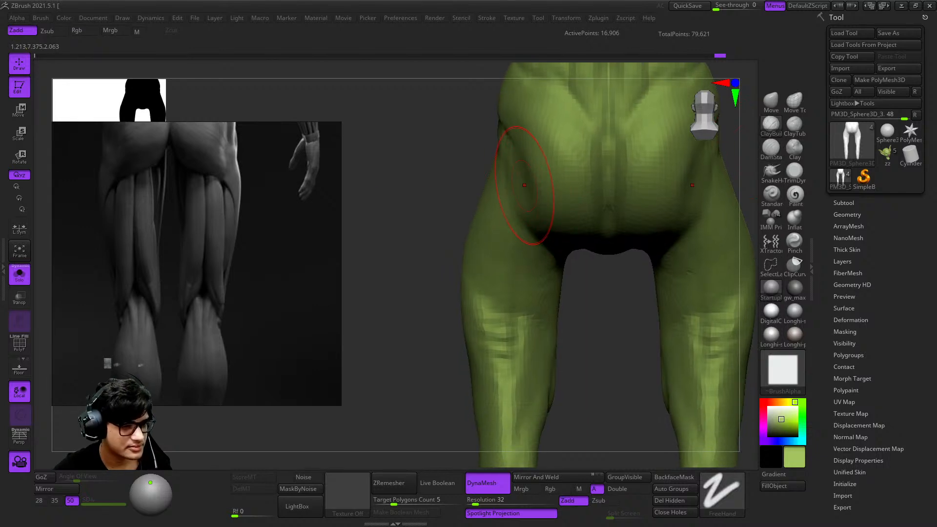
ctrl+right_drag(525, 151, 546, 90)
click(795, 104)
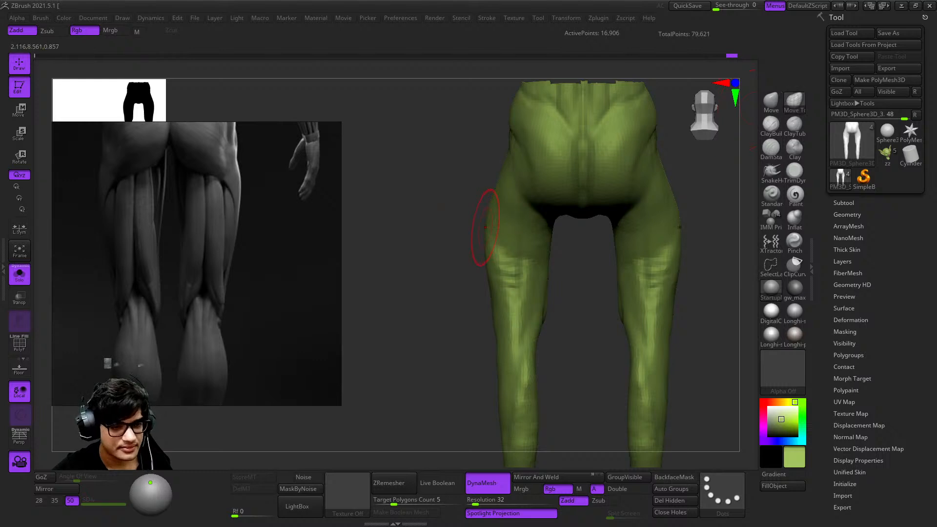
mouse_move(463, 266)
ctrl+right_down()
mouse_move(439, 238)
mouse_move(390, 244)
mouse_move(486, 237)
ctrl+right_up()
mouse_move(487, 236)
ctrl+right_down()
mouse_move(502, 276)
mouse_move(495, 246)
ctrl+right_up()
alt+right_drag(481, 200, 497, 254)
ctrl+right_drag(497, 254, 443, 197)
mouse_move(478, 276)
ctrl+right_down()
mouse_move(492, 336)
mouse_move(499, 224)
mouse_move(621, 203)
ctrl+right_up()
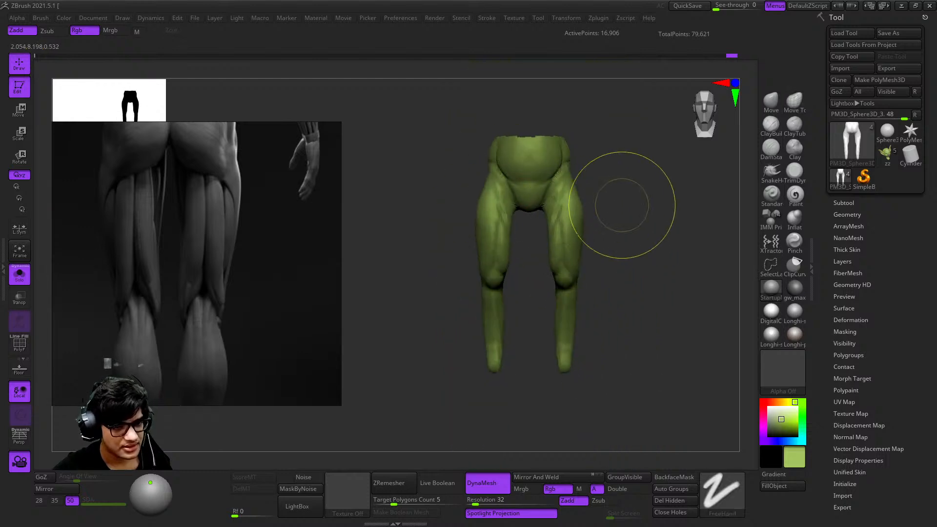
Step: Unhide the whole body and mask everything except the legs
ctrl+shift+click(633, 191)
ctrl+shift+click(570, 233)
ctrl+click(621, 228)
ctrl+shift+click(621, 228)
ctrl+click(618, 230)
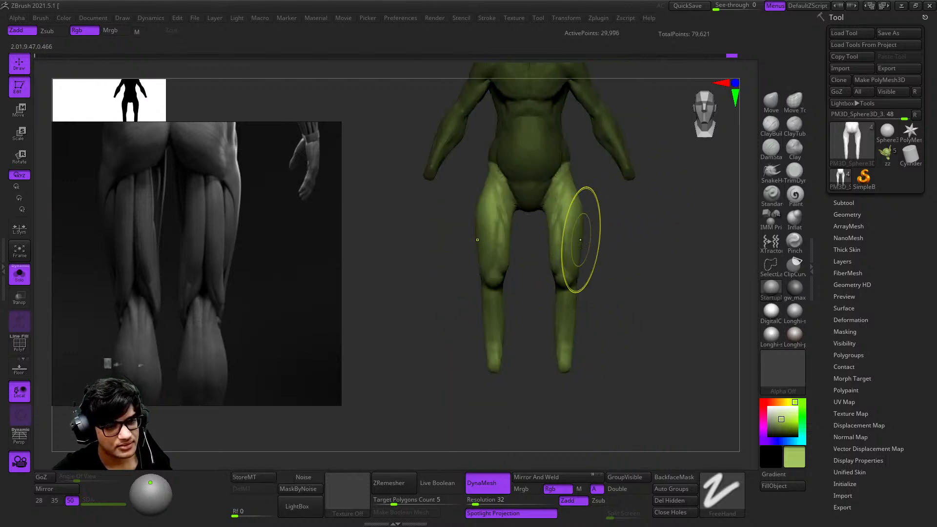
alt+right_drag(559, 244, 531, 268)
ctrl+right_drag(532, 268, 537, 305)
key(w)
ctrl+drag(559, 263, 558, 268)
key(ctrl+z)
key(ctrl+z)
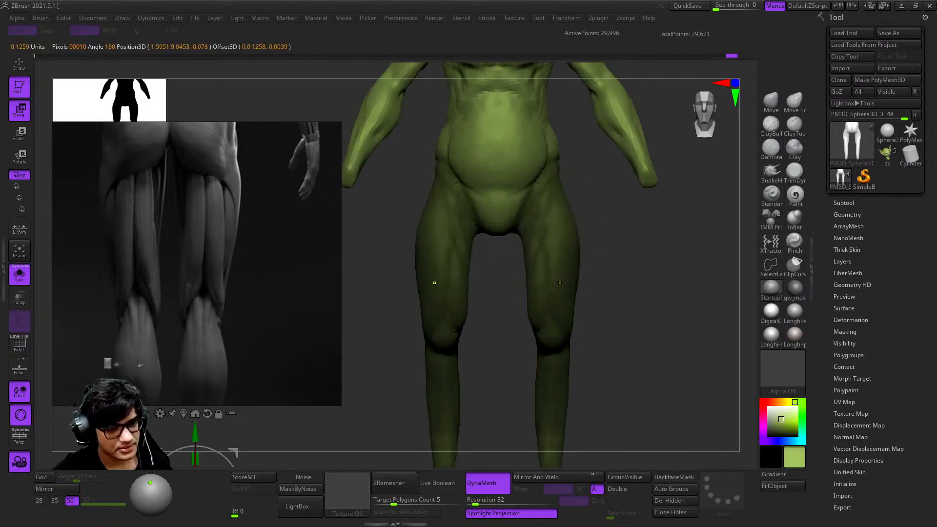
Step: Move both unmasked legs inward by 0.1258 units with the gizmo, and clear the mask
ctrl+click(560, 285)
key(q)
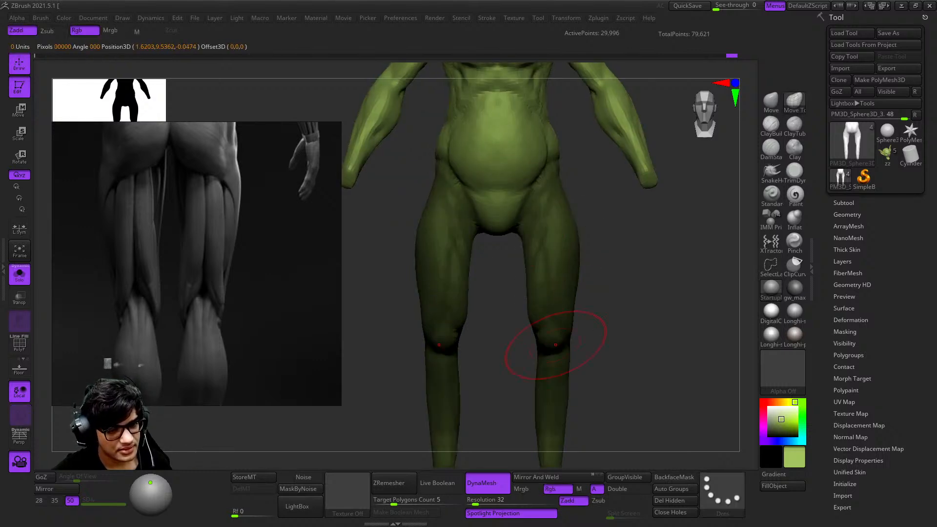
key(w)
key(ctrl+i)
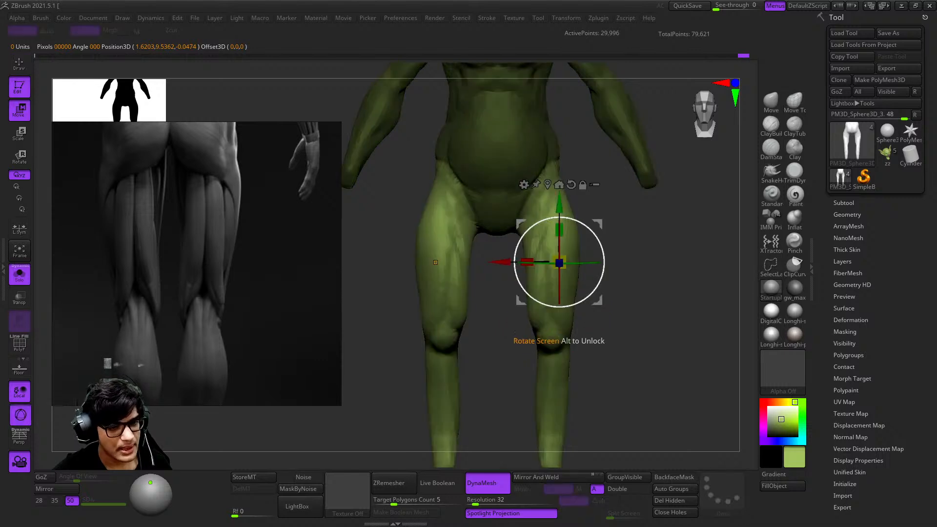
drag(559, 263, 554, 262)
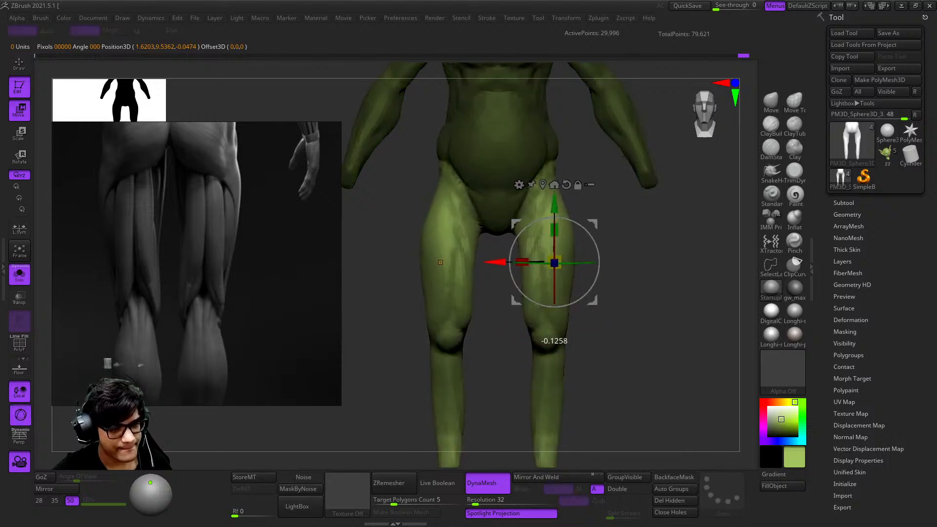
key(q)
ctrl+drag(632, 271, 651, 286)
Step: Adjust the buttock and back thigh contours from behind with Move Topological
mouse_move(544, 190)
right_down()
mouse_move(722, 141)
mouse_move(753, 122)
right_up()
mouse_move(739, 73)
ctrl+right_down()
mouse_move(536, 251)
mouse_move(542, 219)
mouse_move(556, 236)
ctrl+right_up()
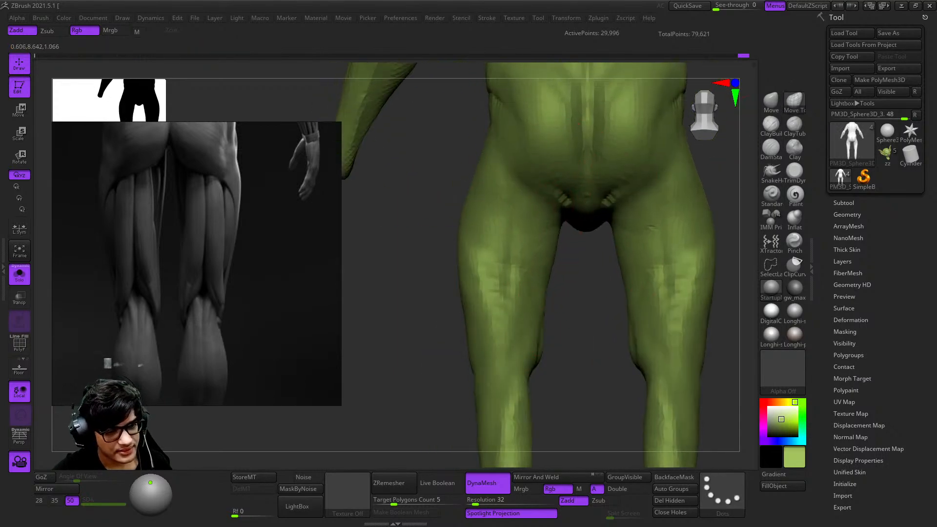
mouse_move(554, 303)
right_down()
mouse_move(491, 224)
mouse_move(514, 227)
right_up()
ctrl+right_drag(471, 202, 478, 390)
mouse_move(474, 347)
ctrl+right_down()
mouse_move(462, 221)
mouse_move(519, 235)
mouse_move(523, 322)
mouse_move(518, 299)
mouse_move(531, 285)
mouse_move(532, 303)
ctrl+right_up()
ctrl+right_drag(532, 303, 540, 385)
mouse_move(515, 335)
ctrl+right_down()
mouse_move(505, 273)
mouse_move(498, 286)
mouse_move(506, 330)
mouse_move(503, 234)
mouse_move(517, 253)
mouse_move(610, 273)
mouse_move(649, 293)
mouse_move(639, 205)
ctrl+right_up()
mouse_move(639, 205)
ctrl+right_down()
mouse_move(639, 235)
mouse_move(507, 234)
mouse_move(548, 230)
ctrl+right_up()
Step: Shape the bend behind the knee and the backward curve of the calf with Move Topological
shift+drag(441, 296, 454, 275)
mouse_move(454, 275)
right_down()
mouse_move(439, 287)
mouse_move(449, 244)
right_up()
right_drag(449, 244, 575, 215)
mouse_move(575, 215)
ctrl+right_down()
mouse_move(573, 203)
mouse_move(629, 193)
mouse_move(571, 206)
ctrl+right_up()
mouse_move(575, 244)
ctrl+right_down()
mouse_move(568, 204)
mouse_move(512, 283)
ctrl+right_up()
right_click(512, 283)
mouse_move(532, 322)
alt+right_down()
mouse_move(547, 302)
mouse_move(523, 177)
alt+right_up()
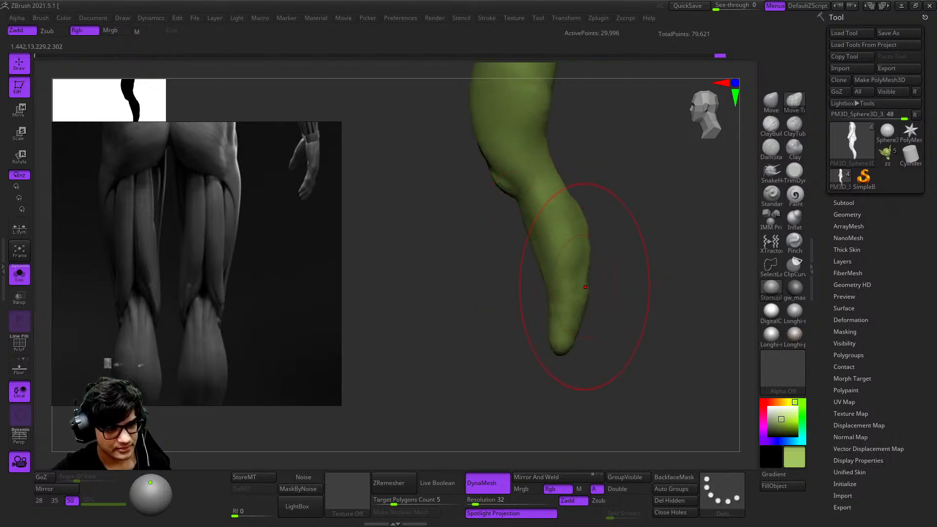
Step: Push out the calf bulge and taper the lower leg with Move Topological, working from the side and front
mouse_move(554, 301)
ctrl+right_down()
mouse_move(552, 264)
mouse_move(560, 263)
mouse_move(553, 302)
ctrl+right_up()
ctrl+right_drag(552, 334, 546, 358)
mouse_move(547, 359)
shift+right_down()
mouse_move(497, 337)
mouse_move(505, 301)
shift+right_up()
mouse_move(572, 255)
mouse_down()
mouse_move(562, 256)
mouse_move(607, 250)
mouse_up()
mouse_move(575, 266)
shift+right_down()
mouse_move(512, 273)
mouse_move(525, 300)
shift+right_up()
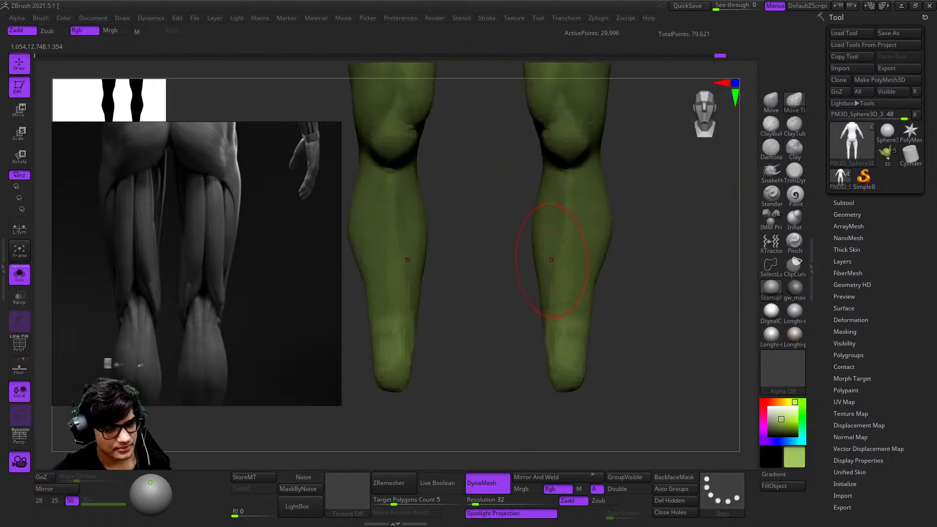
alt+right_drag(522, 203, 530, 231)
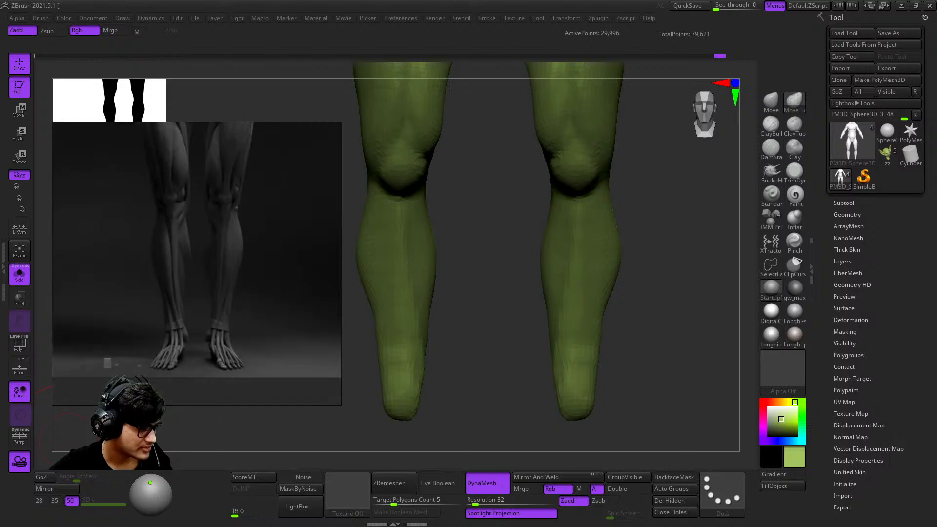
Step: Refine the calf and shin outlines below the knees against the front-view leg reference
key(ctrl+shift+z)
key(ctrl+shift+z)
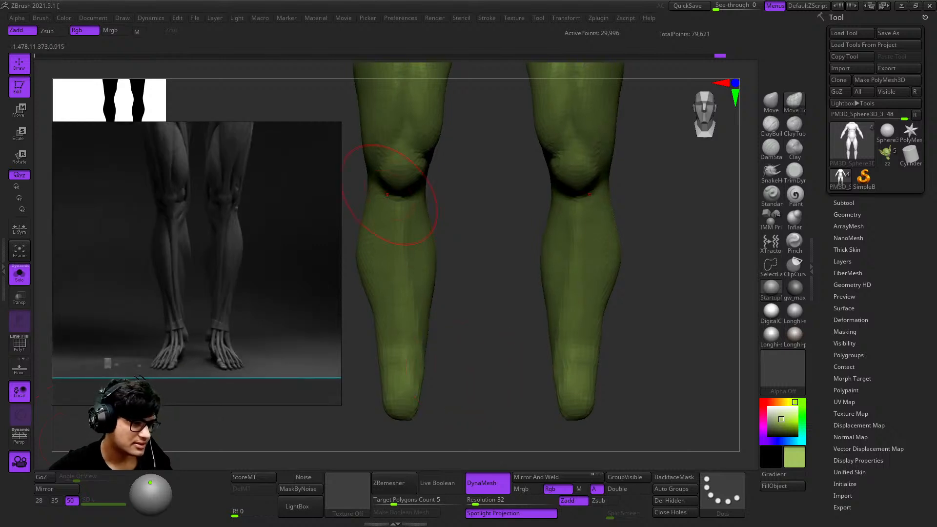
alt+right_drag(460, 244, 483, 255)
right_click(456, 236)
alt+right_drag(408, 301, 496, 258)
right_click(495, 258)
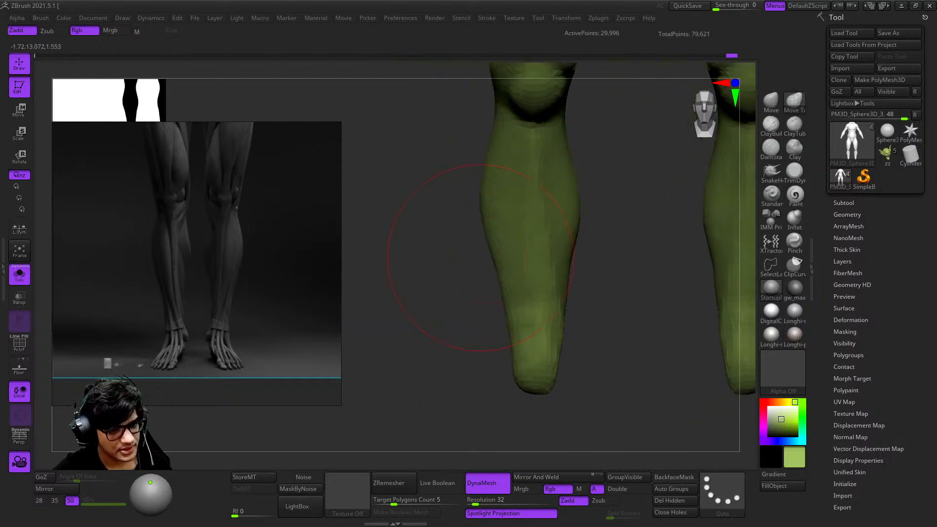
right_drag(490, 181, 506, 219)
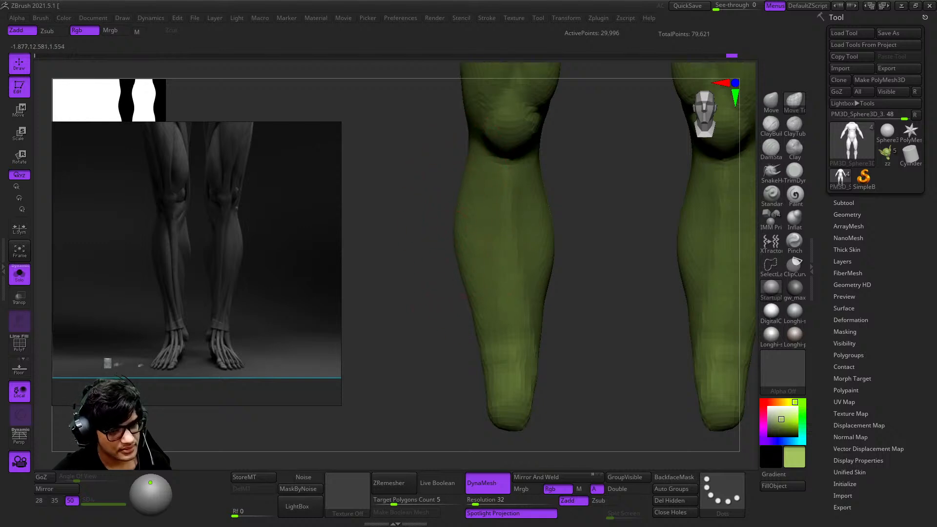
Step: Add clay strokes to the front thigh muscles and smooth the legs down past the knees
mouse_move(536, 235)
alt+right_down()
mouse_move(511, 351)
mouse_move(503, 278)
alt+right_up()
key(space)
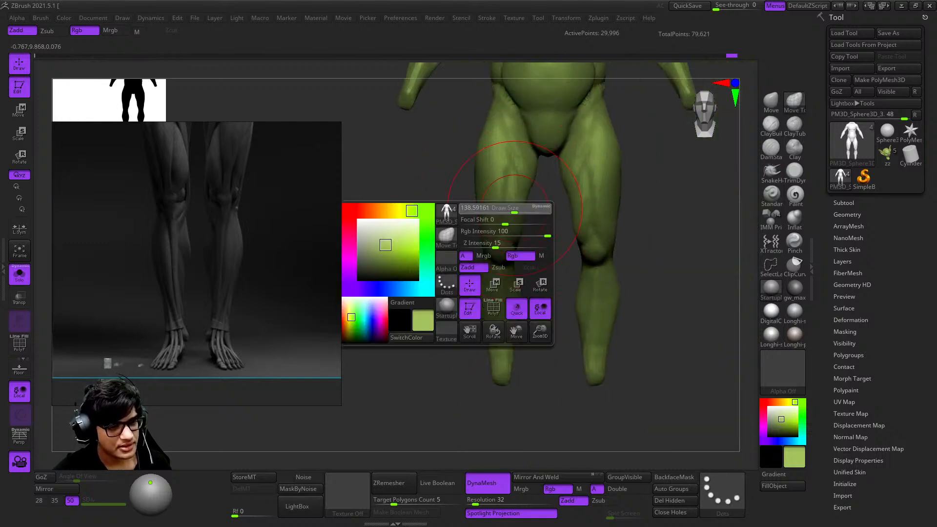
right_click(506, 198)
key(space)
drag(504, 117, 487, 170)
mouse_move(496, 378)
shift+mouse_down()
mouse_move(512, 307)
mouse_move(490, 142)
mouse_move(496, 244)
shift+mouse_up()
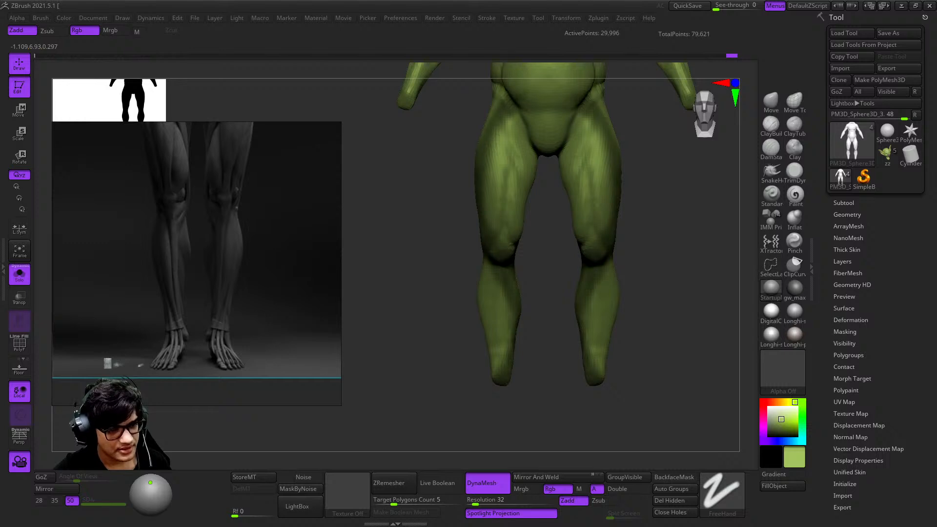
ctrl+drag(535, 277, 540, 298)
shift+drag(500, 271, 489, 368)
Step: Adjust the forms around the knees and lower thighs with Move Topological at a larger brush size
mouse_move(538, 266)
alt+mouse_down()
mouse_move(539, 305)
mouse_move(536, 244)
mouse_move(559, 288)
alt+mouse_up()
key(b)
key(m)
key(t)
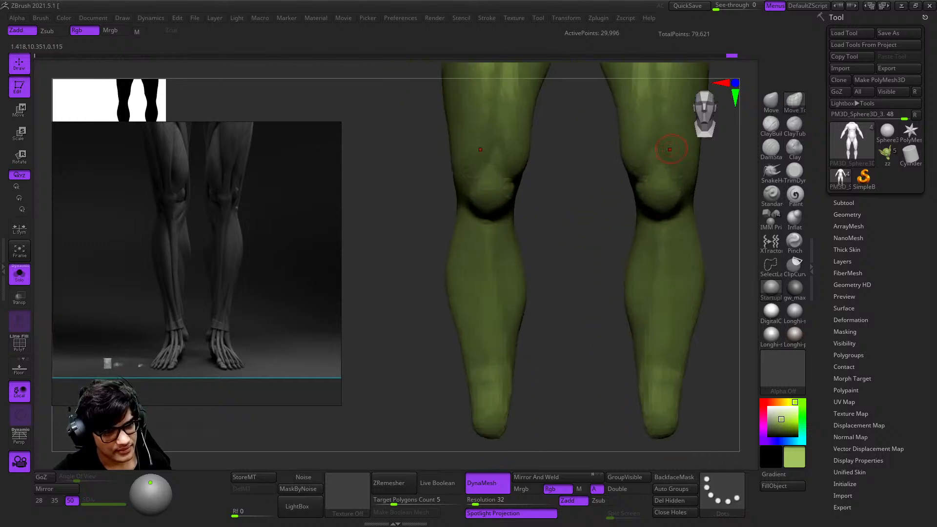
click(794, 103)
key(space)
key(space)
mouse_move(521, 245)
mouse_down()
mouse_move(554, 303)
mouse_move(536, 254)
mouse_up()
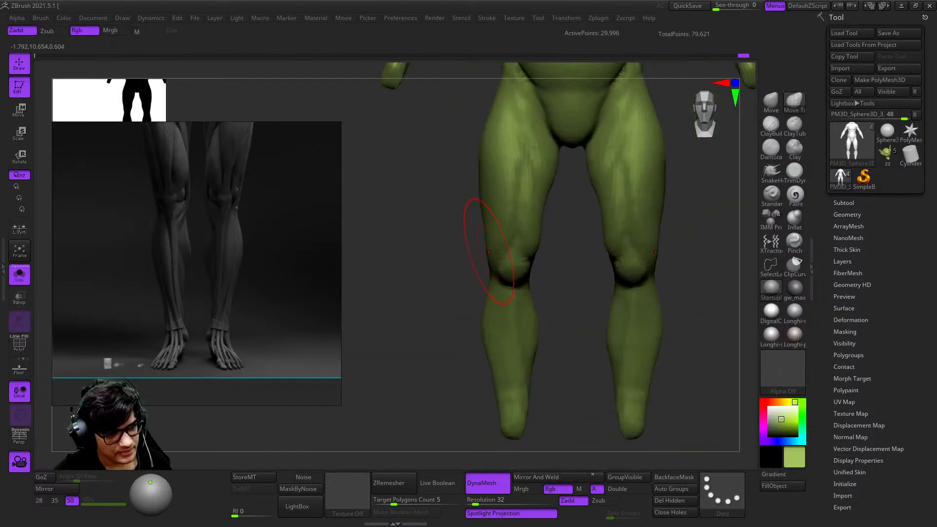
Step: Reshape the outer thigh silhouette from the hips to the knees with Move Topological
ctrl+right_drag(499, 263, 510, 293)
mouse_move(481, 238)
alt+right_down()
mouse_move(482, 312)
mouse_move(481, 238)
alt+right_up()
right_click(496, 183)
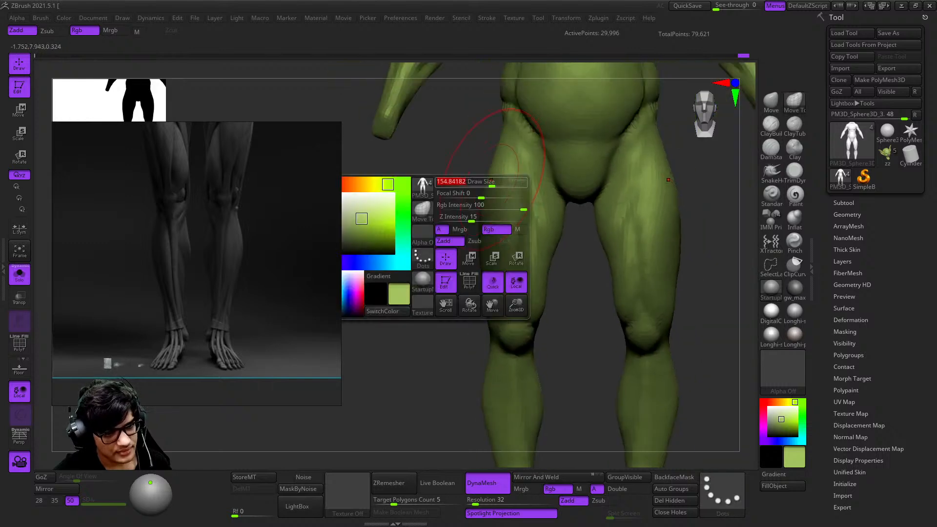
ctrl+right_drag(506, 195, 506, 146)
alt+right_drag(505, 263, 492, 209)
mouse_move(491, 210)
ctrl+right_down()
mouse_move(493, 255)
mouse_move(512, 235)
mouse_move(515, 268)
mouse_move(496, 275)
mouse_move(502, 293)
mouse_move(494, 298)
ctrl+right_up()
Step: Shape the ankle end of the lower leg from the side with a resized Move Topological brush
mouse_move(504, 359)
alt+right_down()
mouse_move(552, 353)
mouse_move(548, 259)
alt+right_up()
right_click(541, 372)
ctrl+right_drag(548, 258, 542, 283)
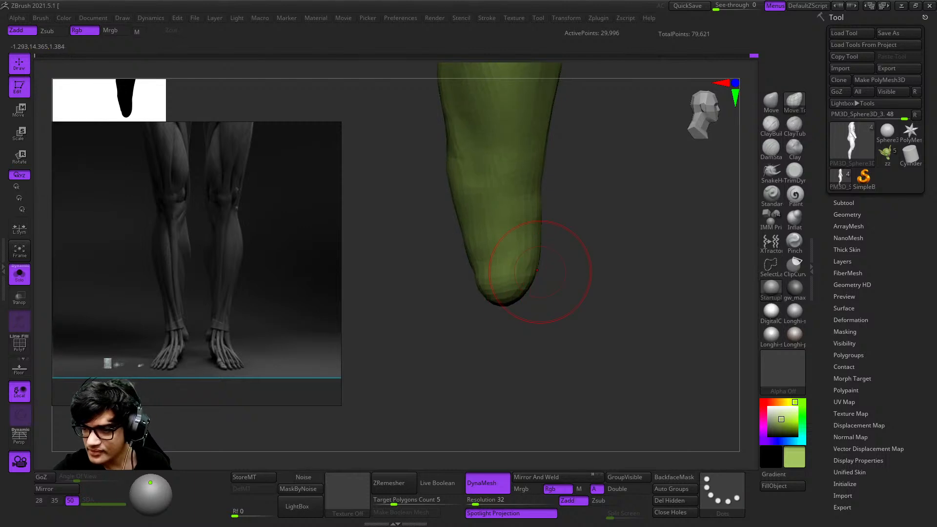
key(space)
drag(539, 264, 529, 274)
mouse_move(546, 302)
right_down()
mouse_move(529, 318)
mouse_move(556, 317)
right_up()
Step: Refine the calf and ankle profile from the side with Move Topological, checking the legs from behind
alt+right_drag(510, 273, 541, 330)
ctrl+right_drag(540, 330, 534, 317)
key(space)
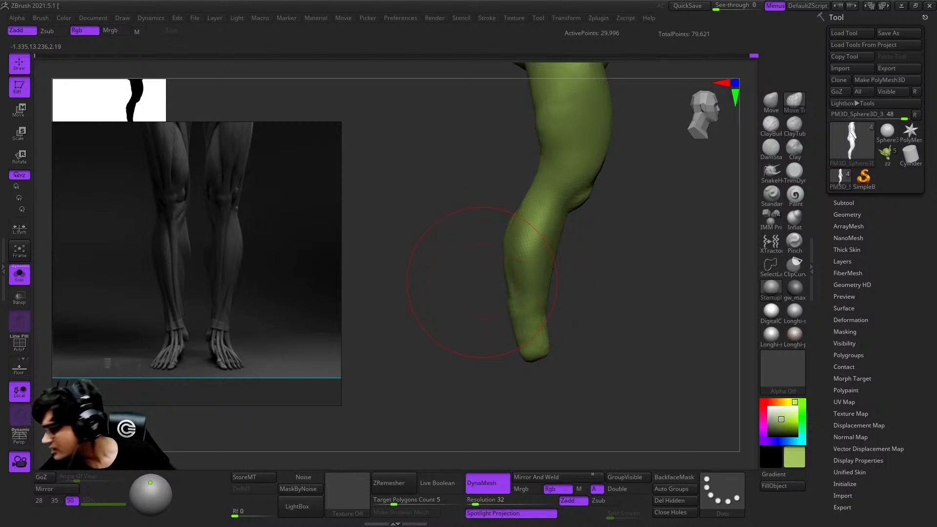
right_drag(523, 304, 512, 229)
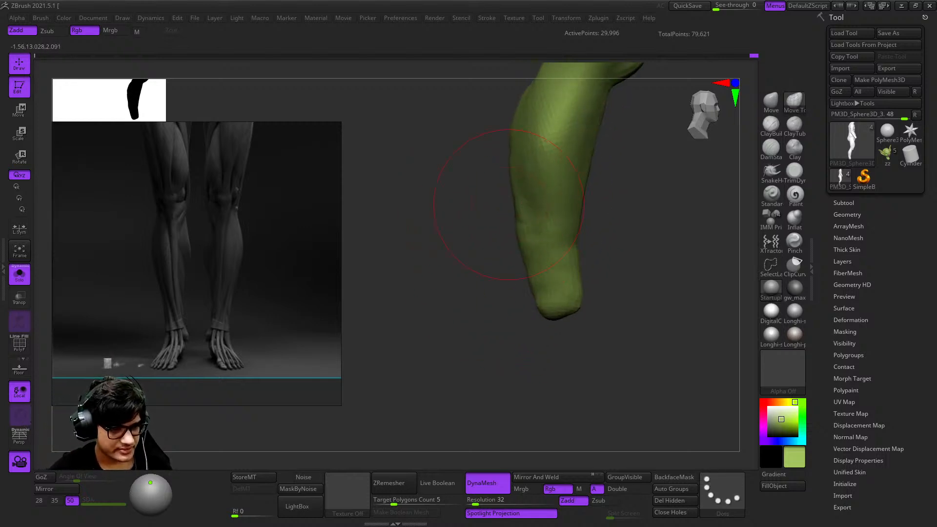
right_drag(496, 251, 543, 230)
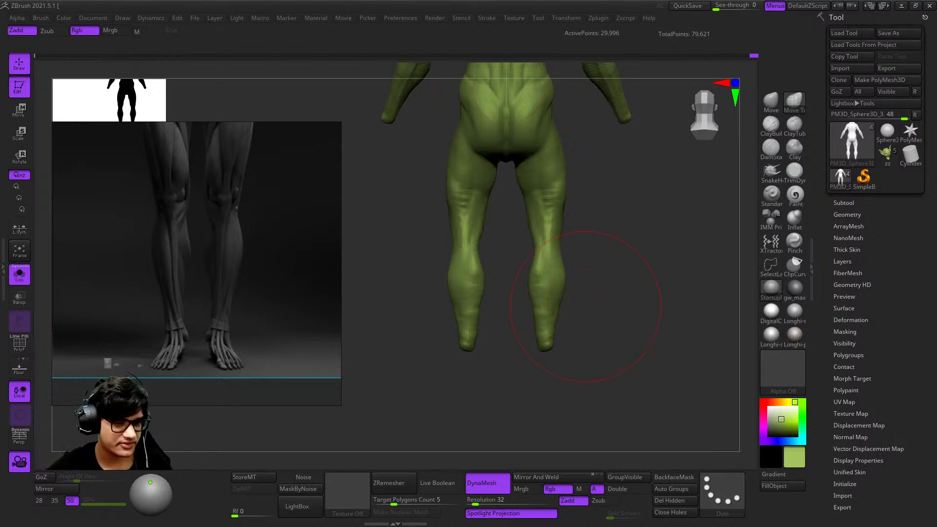
Step: Refine the calf and lower-leg contours from behind and from the side with Move Topological
drag(594, 328, 555, 311)
mouse_move(563, 302)
alt+right_down()
mouse_move(556, 171)
mouse_move(515, 220)
mouse_move(546, 237)
alt+right_up()
mouse_move(546, 237)
ctrl+right_down()
mouse_move(548, 283)
mouse_move(547, 268)
ctrl+right_up()
mouse_move(547, 268)
ctrl+right_down()
mouse_move(543, 248)
mouse_move(537, 259)
ctrl+right_up()
drag(533, 273, 538, 277)
right_drag(528, 305, 576, 293)
drag(581, 286, 588, 296)
right_drag(603, 295, 554, 393)
ctrl+right_drag(626, 303, 622, 351)
Step: Turn off Solo mode and examine the complete goblin's legs, back and torso from several angles
key(f)
key(f)
click(21, 274)
alt+right_drag(488, 275, 576, 353)
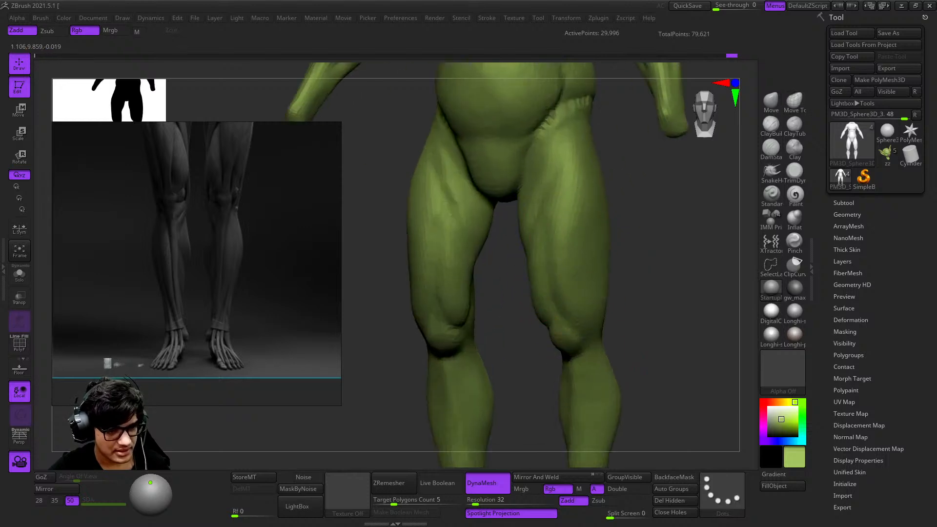
ctrl+right_drag(524, 376, 525, 276)
alt+right_drag(525, 276, 508, 429)
right_drag(492, 184, 604, 242)
ctrl+right_drag(450, 244, 549, 122)
right_drag(549, 122, 570, 233)
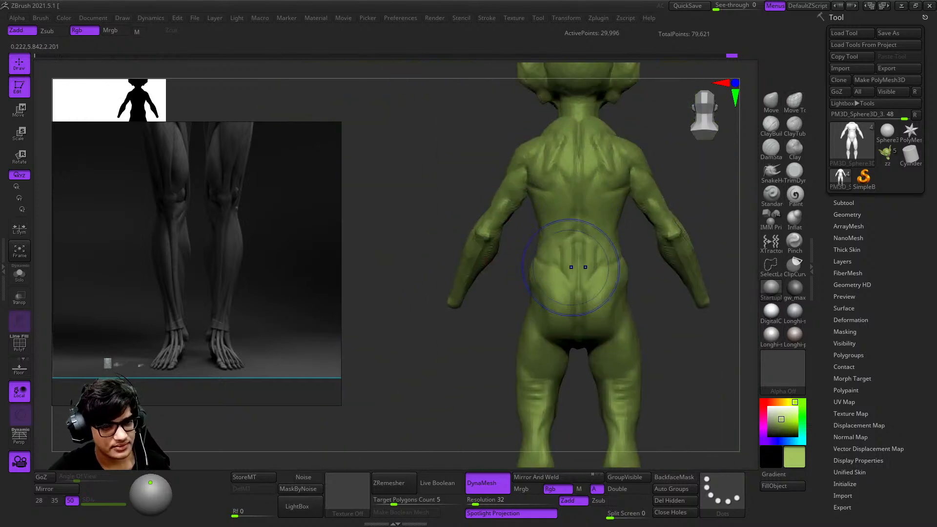
right_drag(495, 284, 584, 212)
right_drag(506, 256, 508, 192)
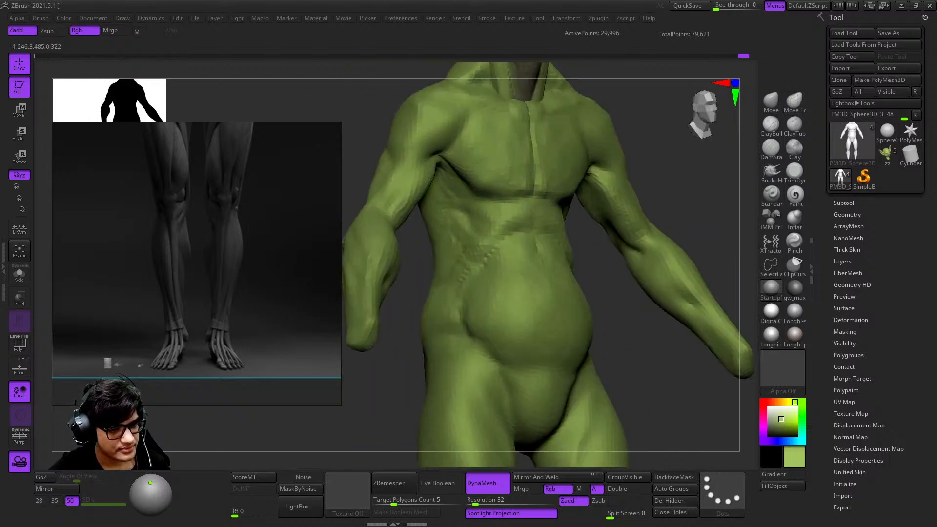
ctrl+right_drag(487, 240, 481, 336)
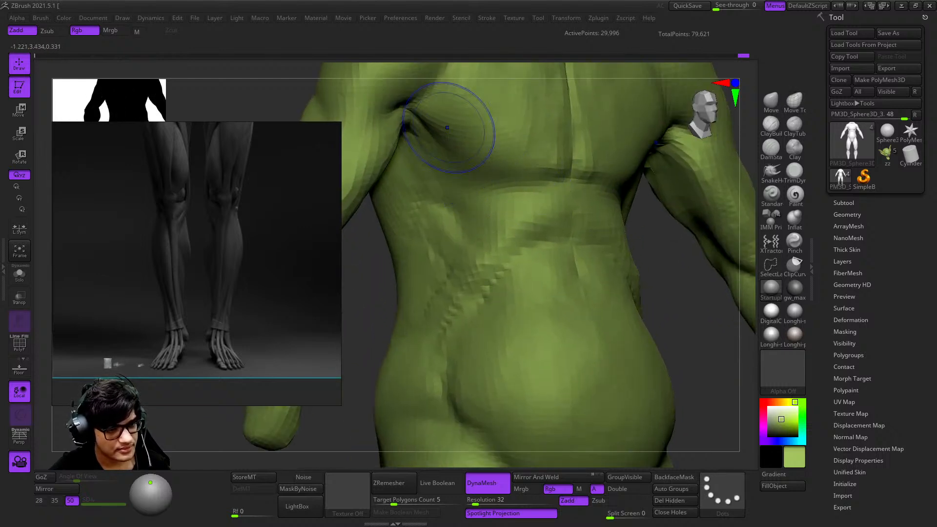
ctrl+right_drag(499, 264, 473, 210)
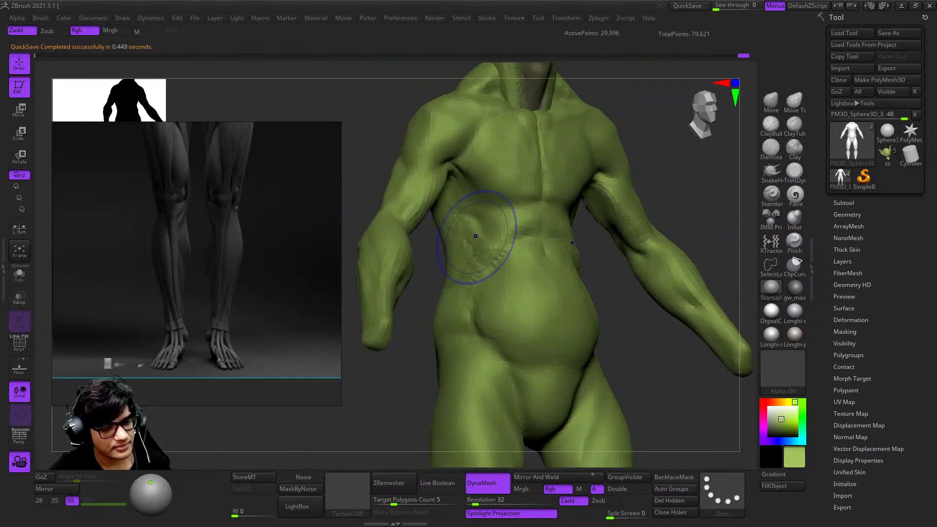
Step: Smooth the front of the legs from the knees down the shins to the ankles
ctrl+right_drag(649, 380, 644, 312)
mouse_move(644, 312)
right_down()
mouse_move(615, 312)
mouse_move(615, 244)
mouse_move(592, 273)
mouse_move(588, 383)
mouse_move(581, 255)
right_up()
shift+drag(571, 200, 561, 264)
alt+right_drag(561, 273, 558, 204)
mouse_move(566, 195)
shift+mouse_down()
mouse_move(542, 291)
mouse_move(561, 292)
shift+mouse_up()
mouse_move(561, 293)
alt+right_down()
mouse_move(561, 188)
mouse_move(542, 256)
alt+right_up()
alt+right_drag(559, 415, 551, 279)
ctrl+right_drag(552, 278, 546, 257)
shift+drag(556, 254, 551, 217)
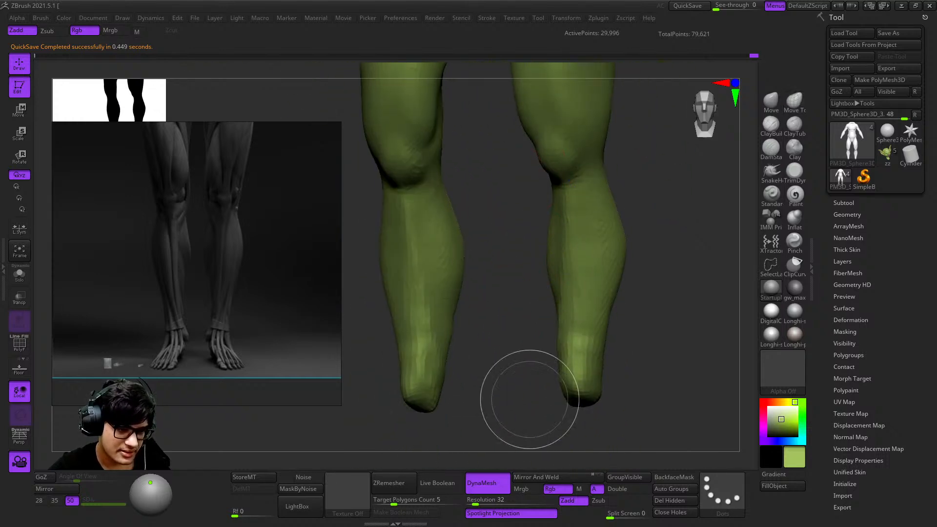
ctrl+right_drag(558, 312, 560, 259)
shift+drag(564, 244, 560, 263)
mouse_move(531, 381)
ctrl+right_down()
mouse_move(524, 293)
mouse_move(539, 302)
ctrl+right_up()
Step: Snapshot the early body version from the undo history beside the model and restore the latest state to compare their proportions
key(f)
key(shift+f)
key(shift+f)
key(f)
ctrl+right_drag(621, 303, 668, 282)
ctrl+right_drag(669, 283, 654, 341)
alt+right_drag(627, 249, 677, 270)
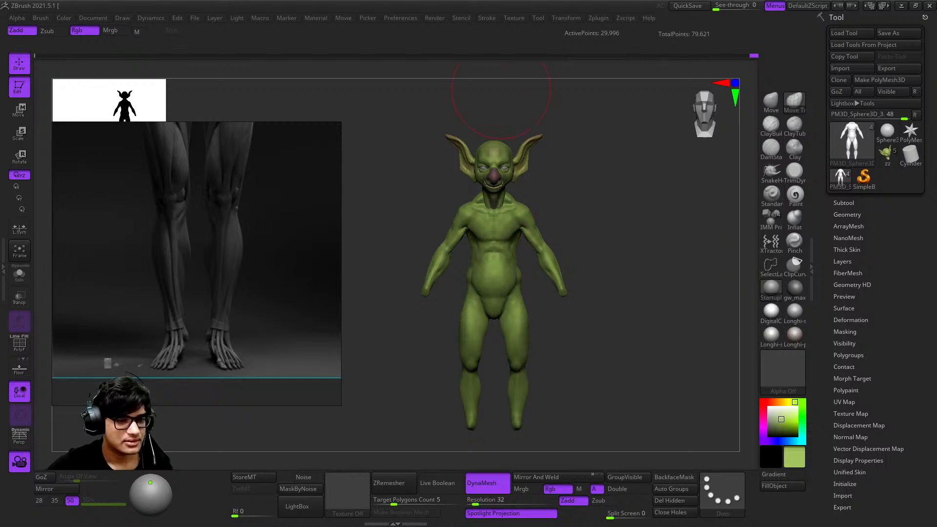
drag(751, 55, 41, 56)
alt+right_drag(681, 335, 759, 314)
key(shift+s)
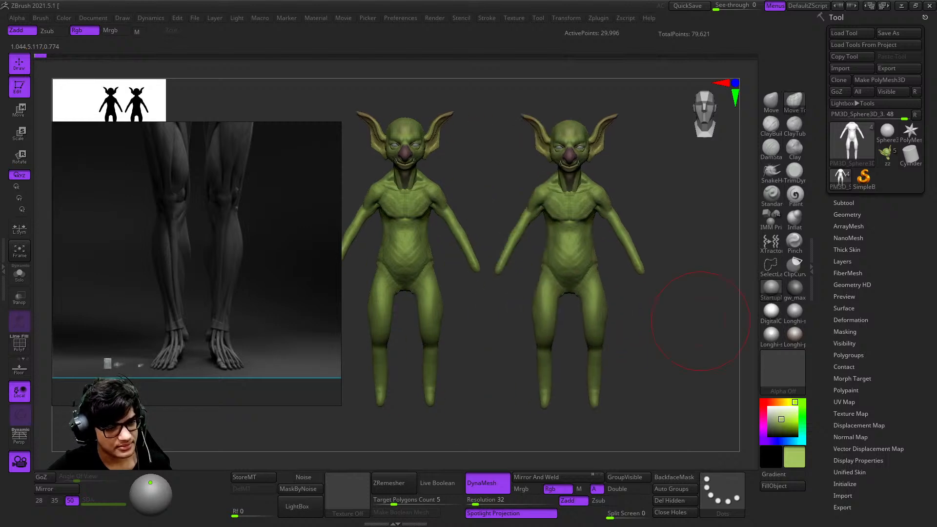
drag(320, 56, 753, 56)
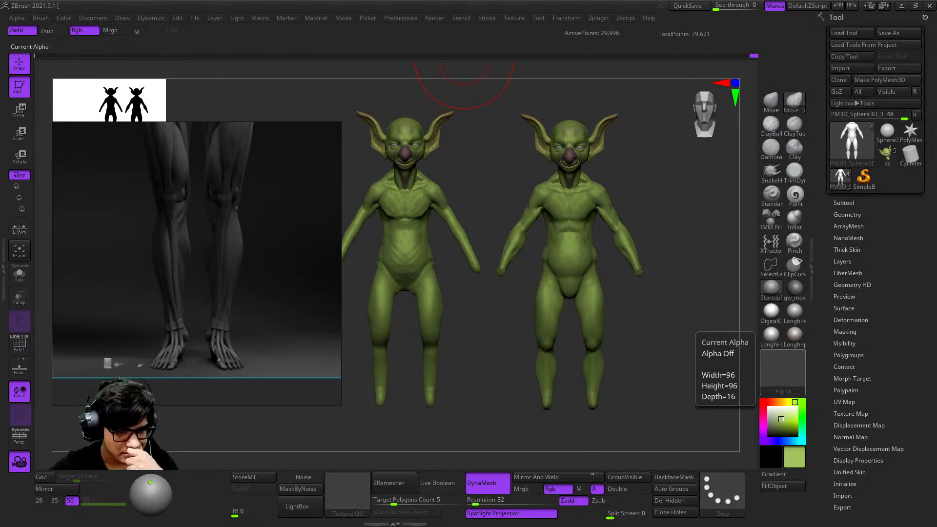
Step: Clear the comparison snapshot from the canvas and return to the back of the goblin's legs
right_drag(707, 349, 600, 350)
mouse_move(741, 353)
right_down()
mouse_move(651, 364)
mouse_move(705, 362)
right_up()
key(ctrl+n)
alt+right_drag(654, 303, 593, 293)
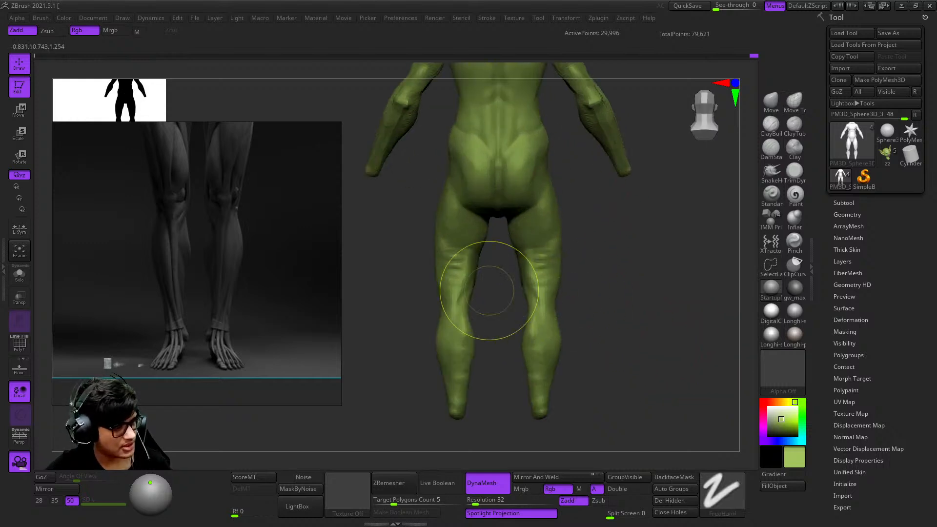
Step: Isolate the legs of the body mesh and frame the rear leg muscles in the anatomy reference image
ctrl+shift+click(479, 247)
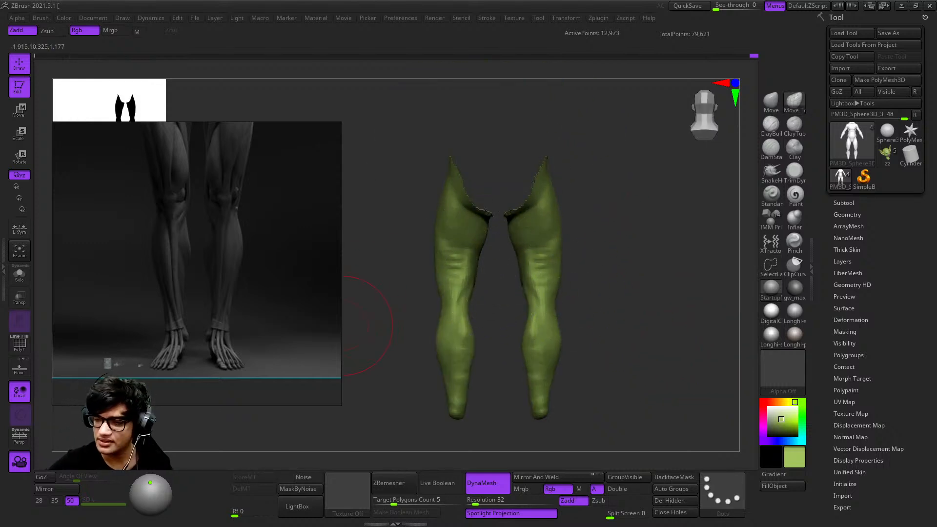
scroll(307, 238, down, 5)
middle_drag(307, 238, 234, 270)
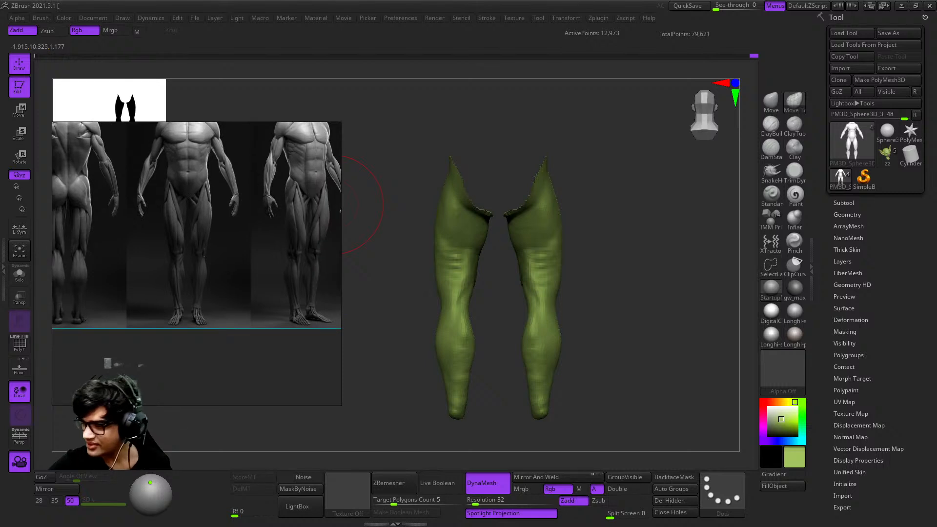
scroll(238, 267, down, 5)
scroll(195, 258, up, 5)
middle_drag(315, 266, 251, 277)
scroll(251, 277, up, 1)
scroll(194, 242, down, 5)
middle_drag(93, 237, 196, 234)
scroll(196, 233, up, 5)
scroll(171, 234, down, 5)
scroll(288, 205, up, 7)
middle_drag(117, 225, 262, 159)
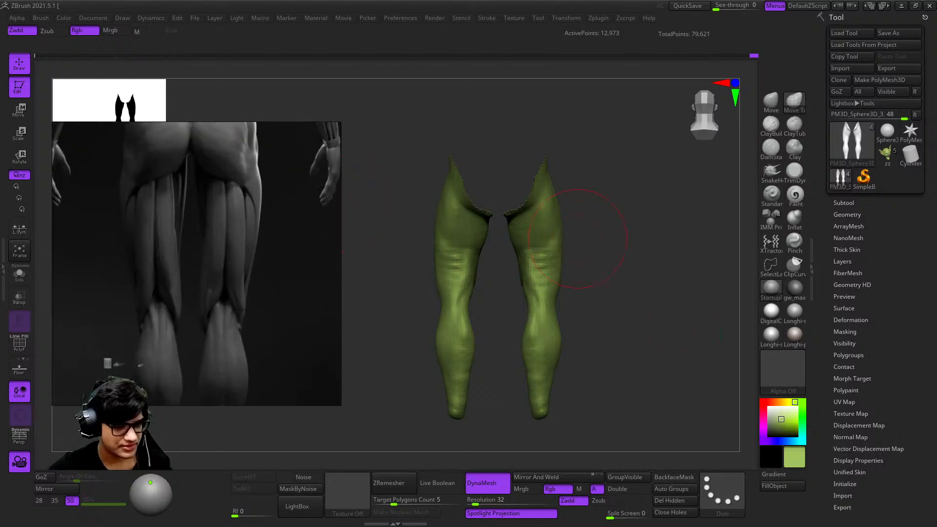
Step: Carve the central muscle split on the back of the calves with the DamStandard brush, following the rear leg reference
alt+right_drag(537, 312, 562, 252)
mouse_move(563, 251)
ctrl+right_down()
mouse_move(557, 309)
mouse_move(619, 249)
ctrl+right_up()
click(771, 148)
alt+right_drag(493, 199, 545, 156)
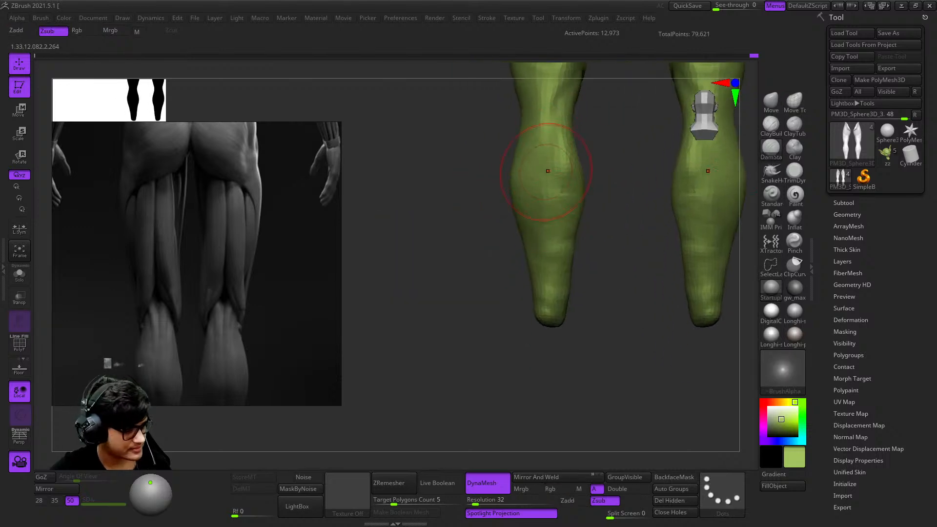
middle_drag(251, 302, 247, 229)
scroll(247, 229, down, 3)
scroll(242, 248, up, 3)
alt+right_drag(546, 179, 550, 220)
right_click(537, 214)
right_drag(574, 287, 615, 283)
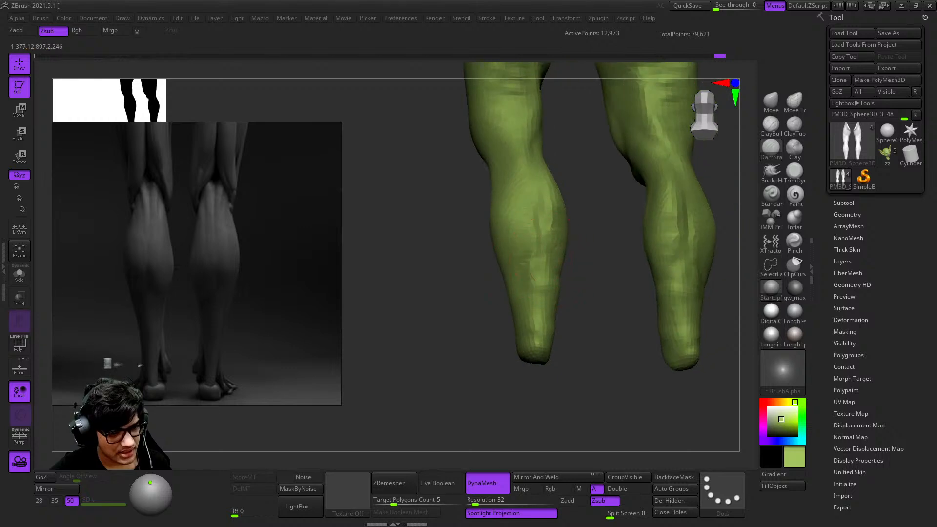
Step: Cut deeper DamStandard grooves from the hollow behind the knees down into the calves
alt+right_drag(495, 286, 485, 329)
shift+right_drag(517, 265, 536, 288)
right_drag(569, 318, 598, 312)
alt+right_drag(598, 312, 576, 361)
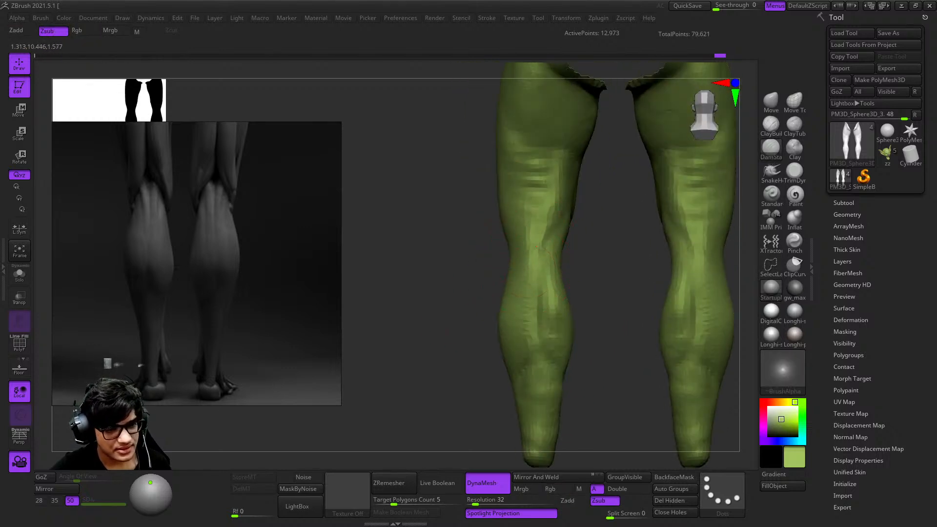
mouse_move(535, 238)
alt+right_down()
mouse_move(535, 298)
mouse_move(529, 202)
mouse_move(528, 295)
mouse_move(540, 330)
mouse_move(548, 325)
alt+right_up()
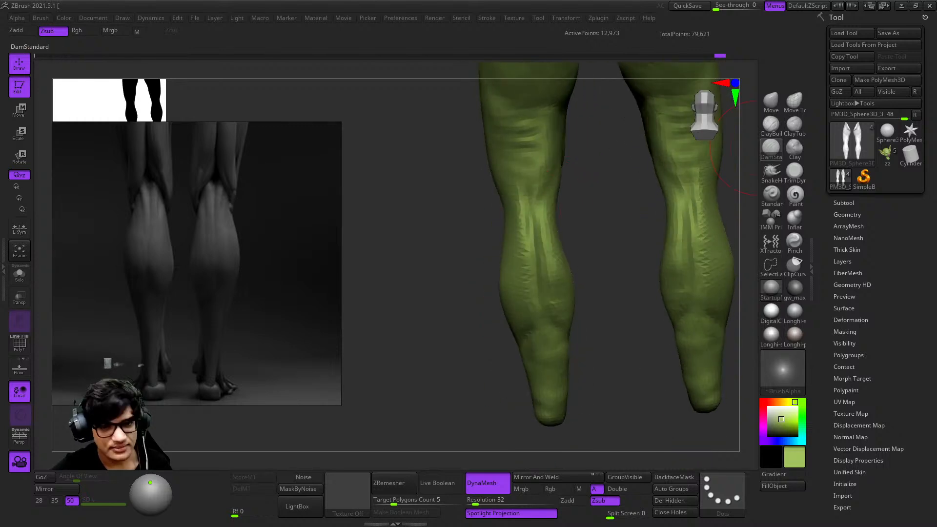
Step: Build up the two calf muscle heads on the back of the lower legs with the ClayBuildup brush
click(772, 126)
mouse_move(518, 276)
right_down()
mouse_move(505, 263)
mouse_move(533, 253)
mouse_move(530, 229)
mouse_move(542, 249)
mouse_move(538, 277)
right_up()
key(space)
right_click(533, 254)
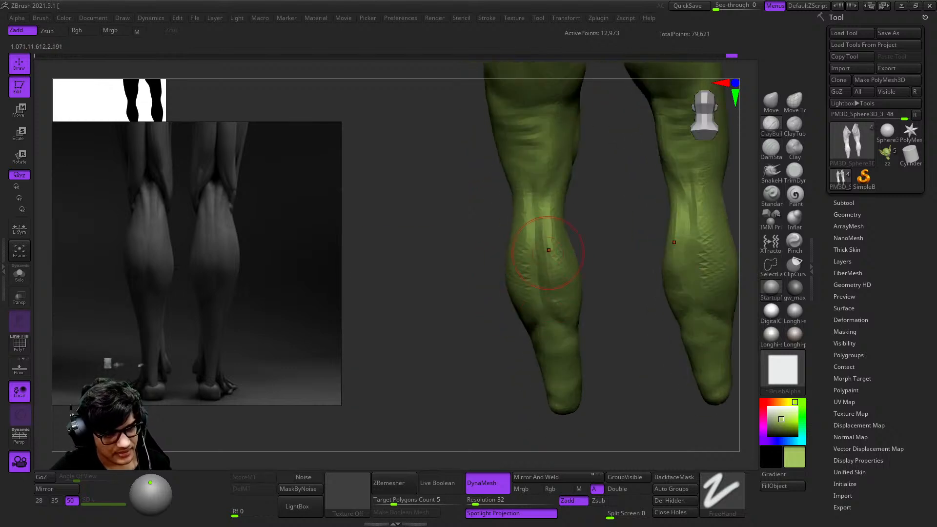
mouse_move(535, 238)
shift+right_down()
mouse_move(540, 261)
mouse_move(617, 220)
mouse_move(495, 265)
shift+right_up()
Step: Carve the hamstring separations on the back of the thighs with the DamStandard brush, matching the rear thigh reference
click(771, 147)
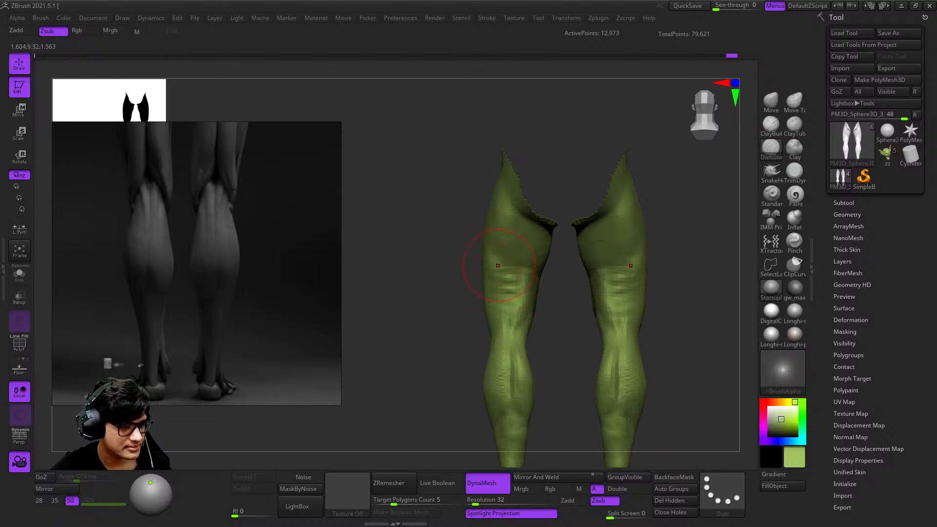
scroll(205, 215, down, 3)
middle_drag(205, 215, 196, 300)
scroll(195, 300, up, 1)
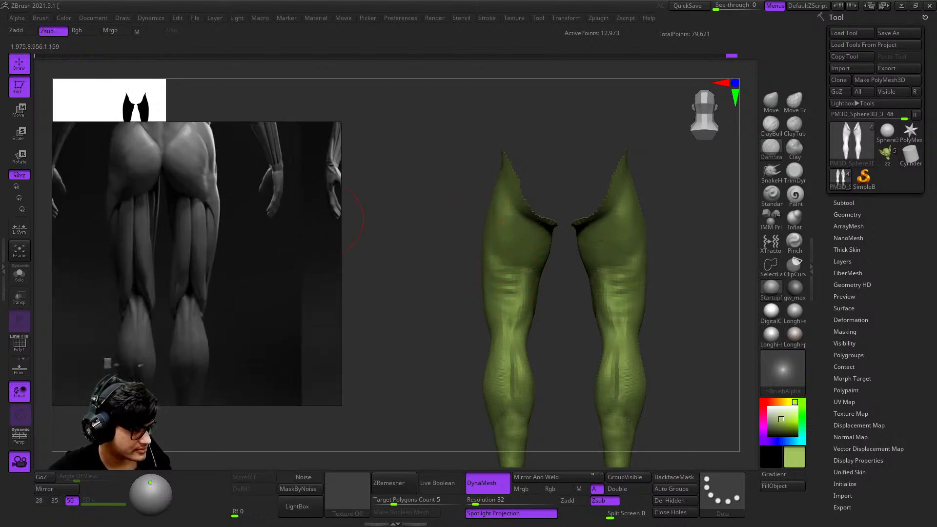
ctrl+right_drag(420, 273, 536, 203)
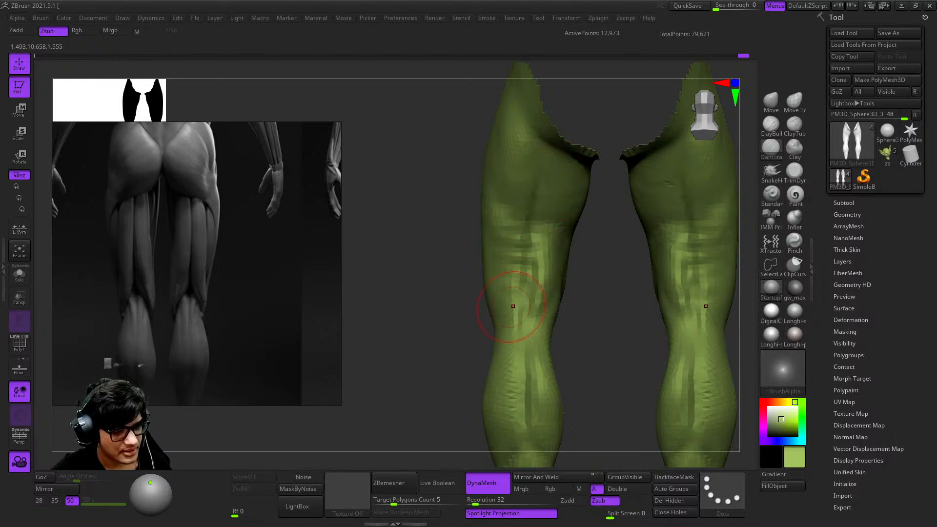
alt+right_drag(526, 265, 522, 291)
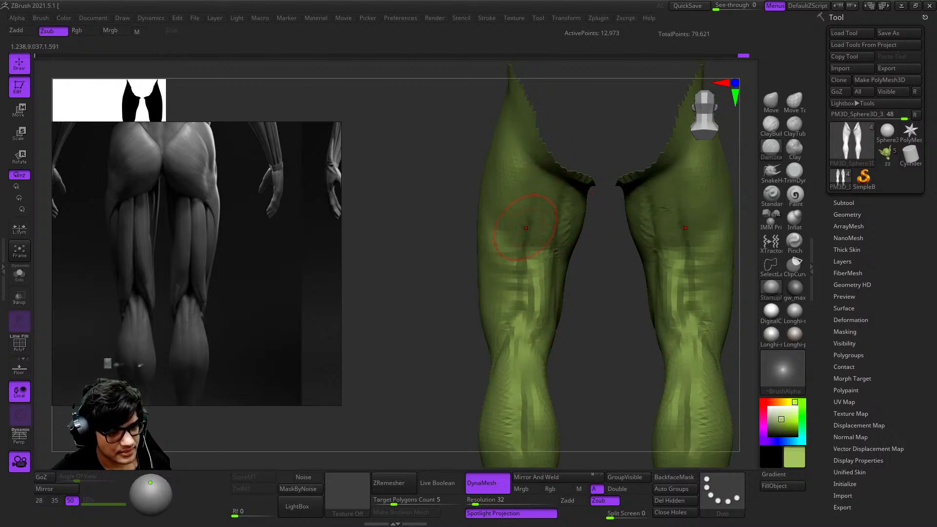
ctrl+right_drag(531, 233, 542, 211)
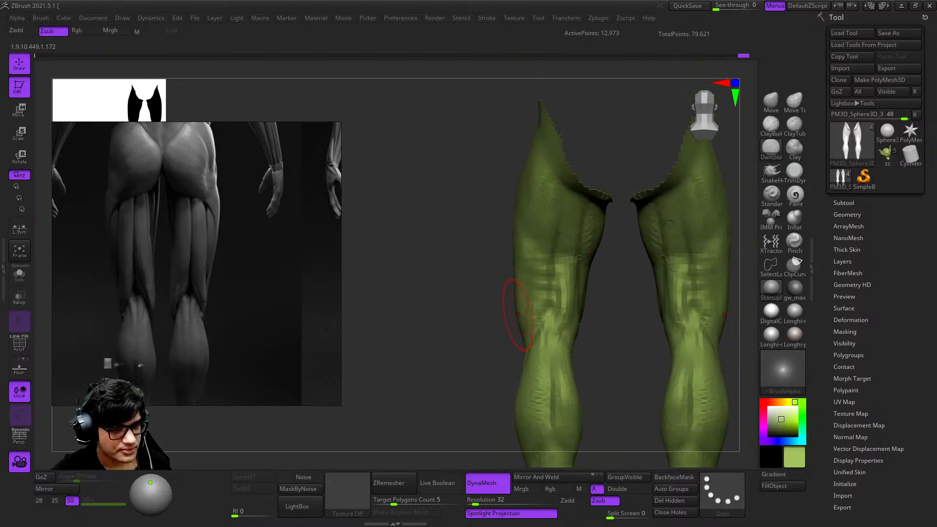
Step: Carve faint muscle separations along the side and front of the thighs, using the front leg reference
right_drag(522, 337, 525, 188)
right_drag(508, 280, 520, 233)
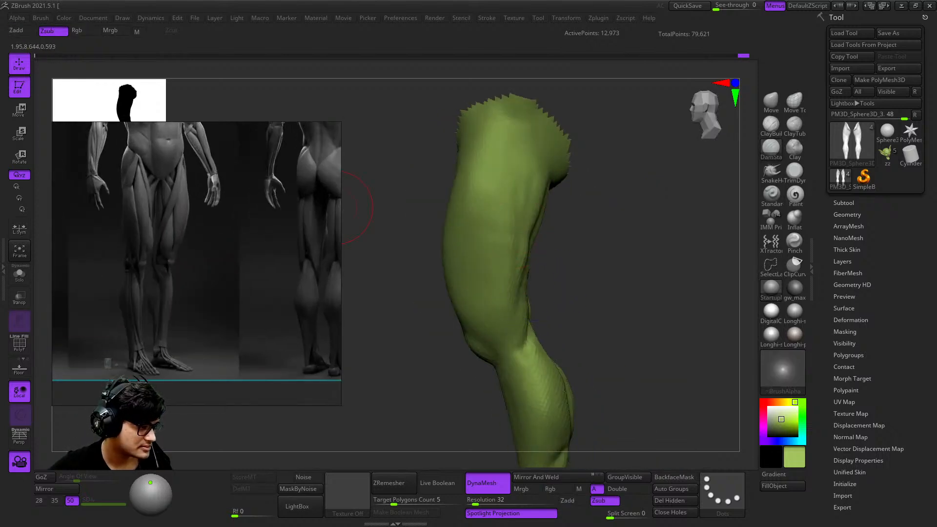
mouse_move(341, 207)
right_down()
mouse_move(629, 254)
mouse_move(650, 272)
mouse_move(558, 236)
mouse_move(559, 273)
mouse_move(529, 273)
mouse_move(554, 303)
right_up()
right_drag(599, 230, 586, 143)
right_drag(601, 205, 565, 205)
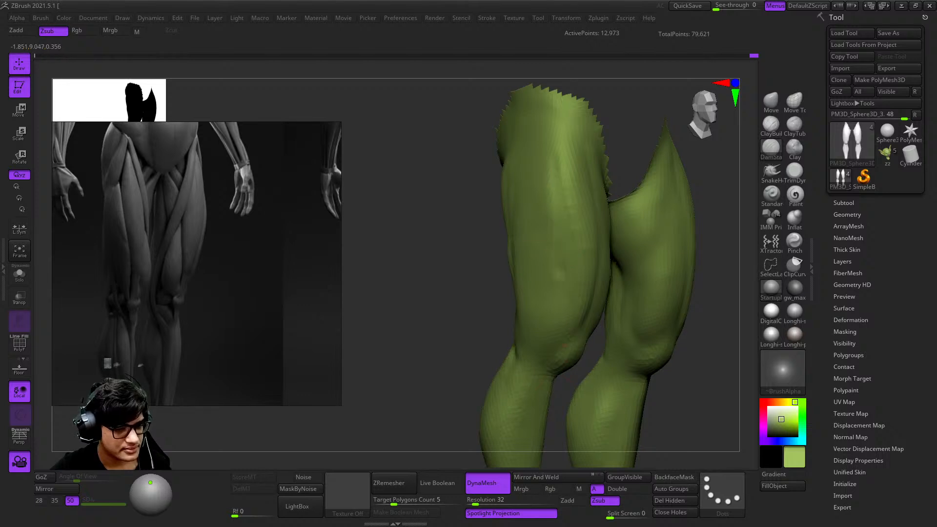
Step: Define the long outer-thigh grooves running down to the knee with the DamStandard brush
right_drag(545, 354, 521, 283)
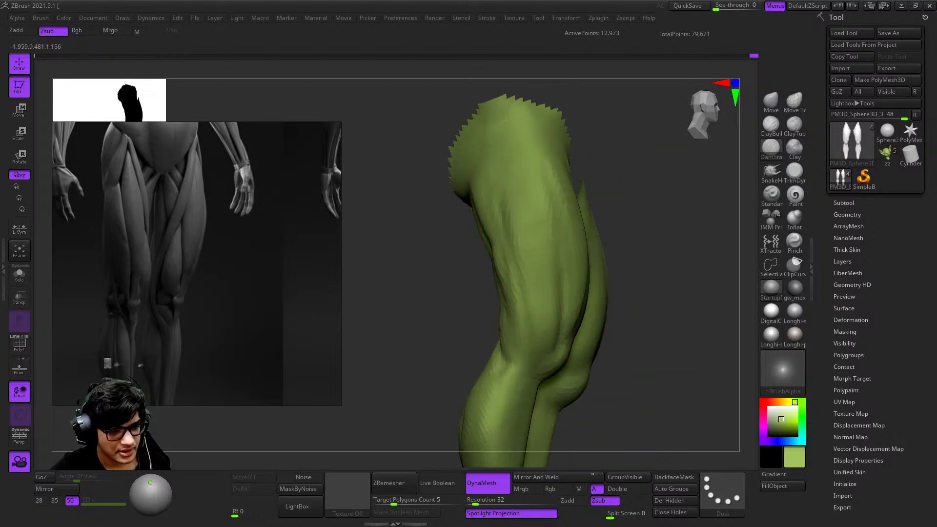
right_drag(576, 327, 539, 317)
mouse_move(539, 317)
alt+right_down()
mouse_move(536, 252)
mouse_move(569, 266)
mouse_move(572, 277)
mouse_move(547, 293)
mouse_move(578, 294)
alt+right_up()
ctrl+right_drag(526, 254, 529, 266)
mouse_move(529, 265)
right_down()
mouse_move(516, 266)
mouse_move(525, 288)
mouse_move(507, 249)
mouse_move(577, 235)
mouse_move(516, 253)
mouse_move(453, 326)
mouse_move(537, 267)
mouse_move(509, 337)
mouse_move(532, 257)
right_up()
Step: Reshape the side silhouette of the thigh, knee and calf with the Move Topological brush
click(794, 103)
key(space)
right_click(451, 333)
right_click(453, 335)
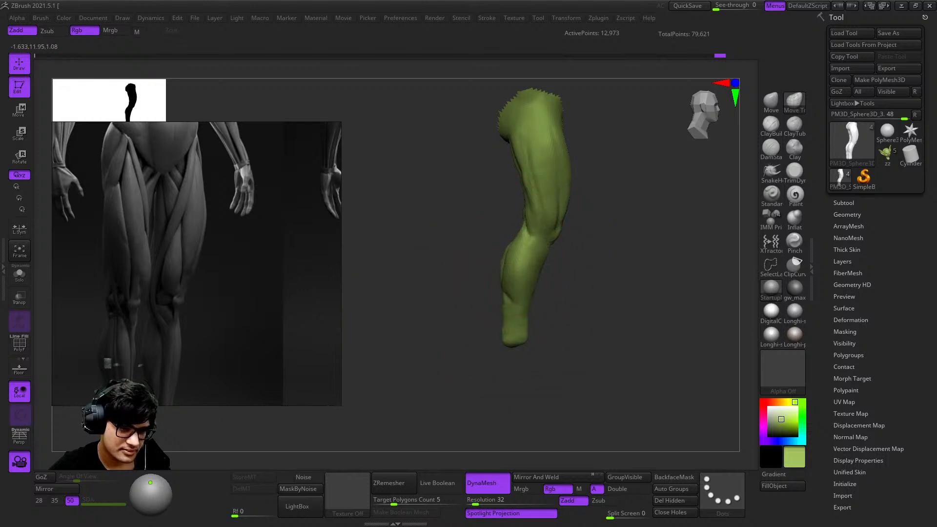
drag(540, 293, 543, 293)
ctrl+right_drag(542, 293, 518, 330)
right_click(471, 337)
ctrl+right_drag(549, 247, 572, 271)
right_drag(571, 271, 543, 221)
Step: Build up the shin ridge on the front of the lower legs with ClayBuildup and smooth it
mouse_move(559, 281)
alt+right_down()
mouse_move(543, 241)
mouse_move(549, 220)
alt+right_up()
key(space)
mouse_move(550, 219)
mouse_down()
mouse_move(538, 219)
mouse_move(546, 203)
mouse_up()
key(space)
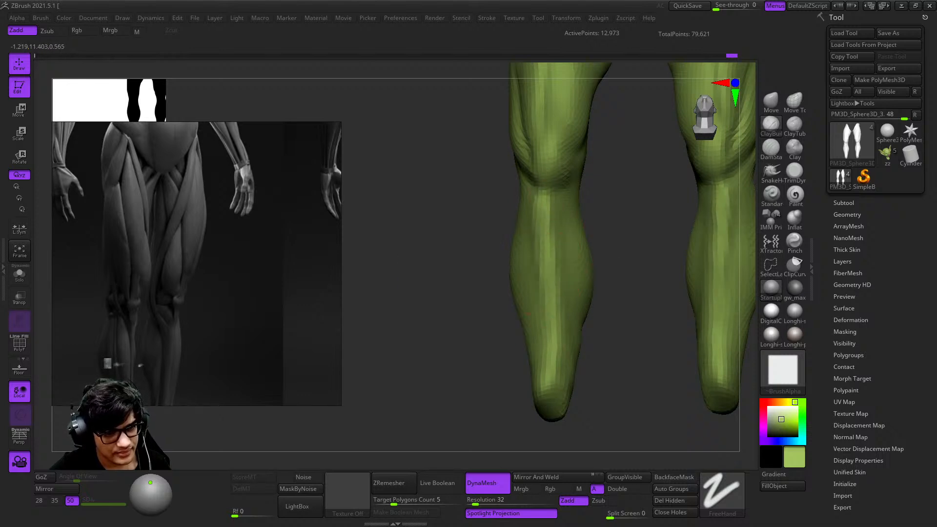
ctrl+right_drag(548, 383, 548, 303)
shift+drag(548, 273, 548, 303)
ctrl+right_drag(548, 303, 527, 312)
Step: Add ClayBuildup volume around the calves and lower legs down toward the ankles
key(space)
right_drag(487, 273, 609, 180)
key(space)
right_click(615, 209)
drag(610, 180, 583, 185)
right_drag(571, 219, 615, 299)
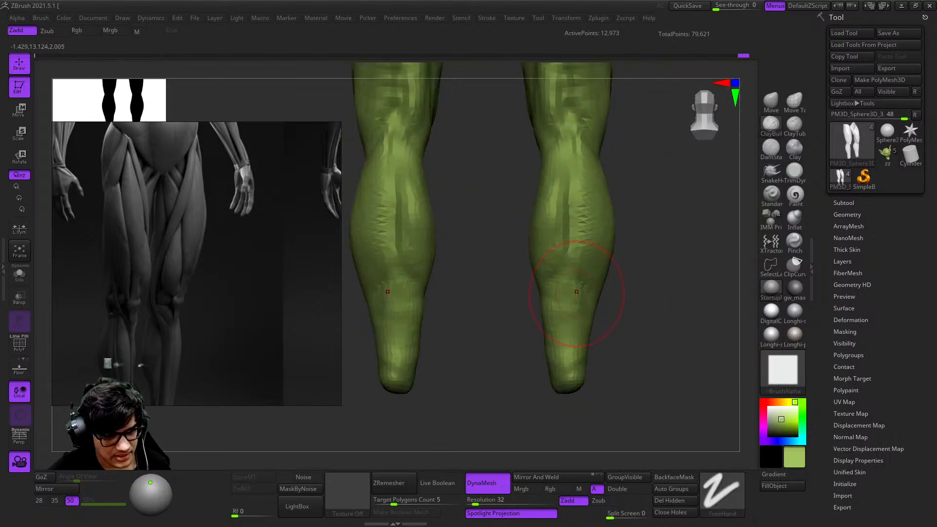
mouse_move(580, 351)
right_down()
mouse_move(561, 292)
mouse_move(561, 341)
right_up()
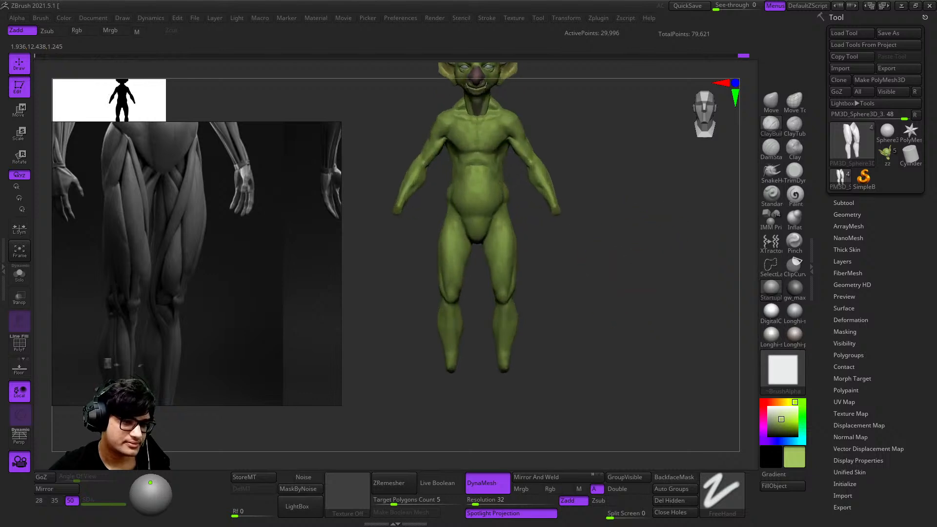
Step: Show the whole body again and adjust the thigh and hip profile from the side with the Move Topological brush
mouse_move(620, 273)
right_down()
mouse_move(627, 241)
mouse_move(603, 242)
mouse_move(585, 264)
right_up()
right_drag(732, 161, 639, 122)
ctrl+right_drag(707, 132, 756, 172)
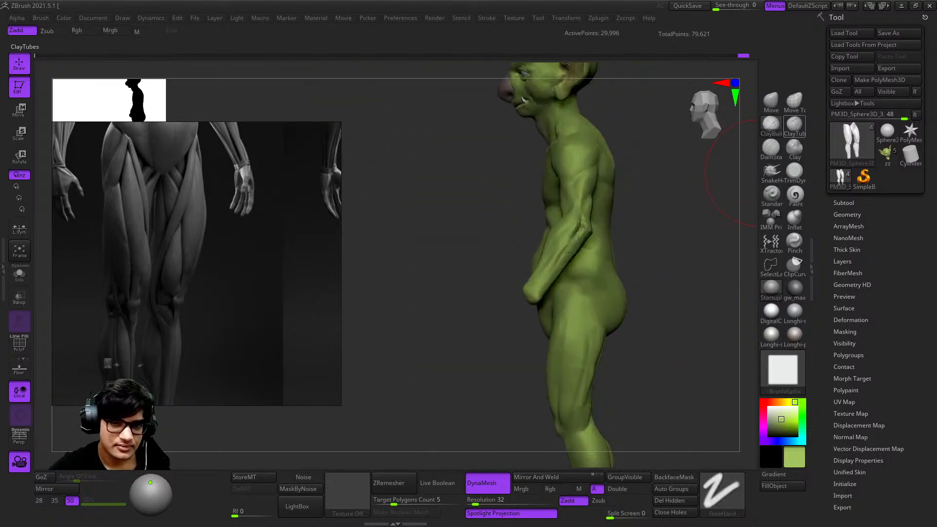
click(794, 101)
mouse_move(640, 288)
alt+right_down()
mouse_move(642, 147)
mouse_move(644, 205)
alt+right_up()
mouse_move(630, 259)
ctrl+right_down()
mouse_move(639, 298)
mouse_move(611, 278)
mouse_move(656, 273)
ctrl+right_up()
mouse_move(656, 273)
ctrl+right_down()
mouse_move(634, 234)
mouse_move(613, 269)
ctrl+right_up()
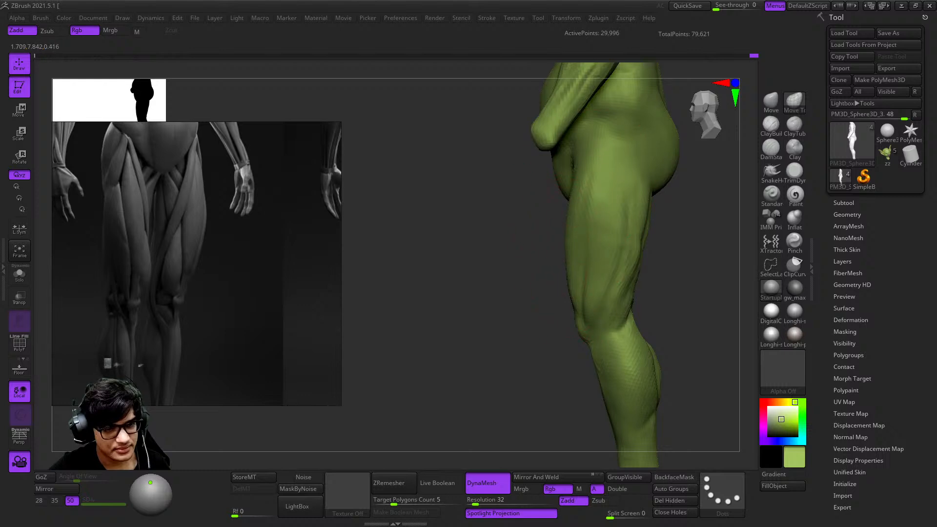
Step: Reshape the side profile of the knee, shin and lower leg with the Move Topological brush
alt+right_drag(588, 347, 580, 271)
ctrl+right_drag(581, 271, 591, 230)
ctrl+right_drag(578, 324, 576, 222)
ctrl+right_drag(576, 222, 581, 247)
right_click(581, 247)
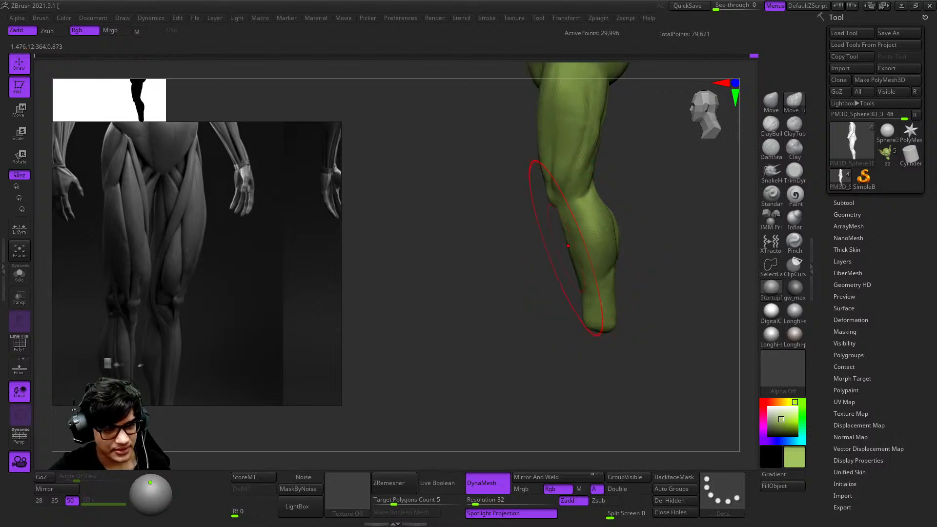
mouse_move(583, 353)
ctrl+right_down()
mouse_move(562, 285)
mouse_move(592, 347)
ctrl+right_up()
alt+right_drag(581, 315, 577, 412)
ctrl+right_drag(577, 412, 563, 359)
shift+right_drag(564, 359, 592, 354)
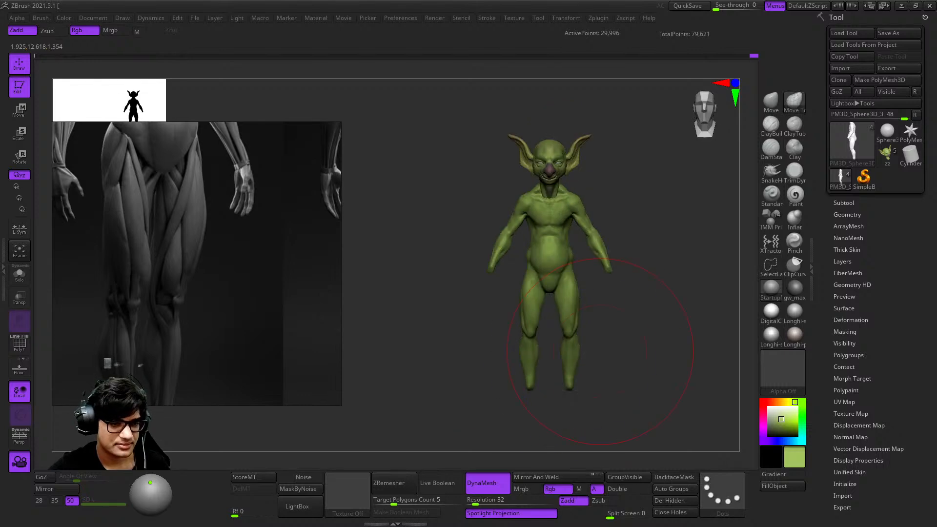
Step: Refine the hip and upper-thigh silhouette from the front with a resized Move Topological brush, checking the full figure's proportions
ctrl+right_drag(563, 297, 499, 347)
right_click(498, 347)
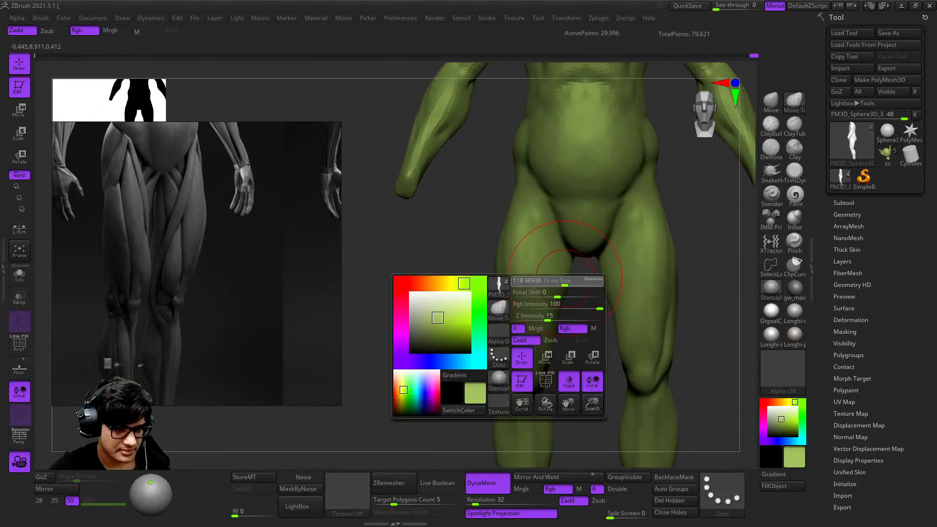
right_click(565, 285)
ctrl+right_drag(573, 259, 556, 294)
ctrl+right_drag(563, 219, 561, 230)
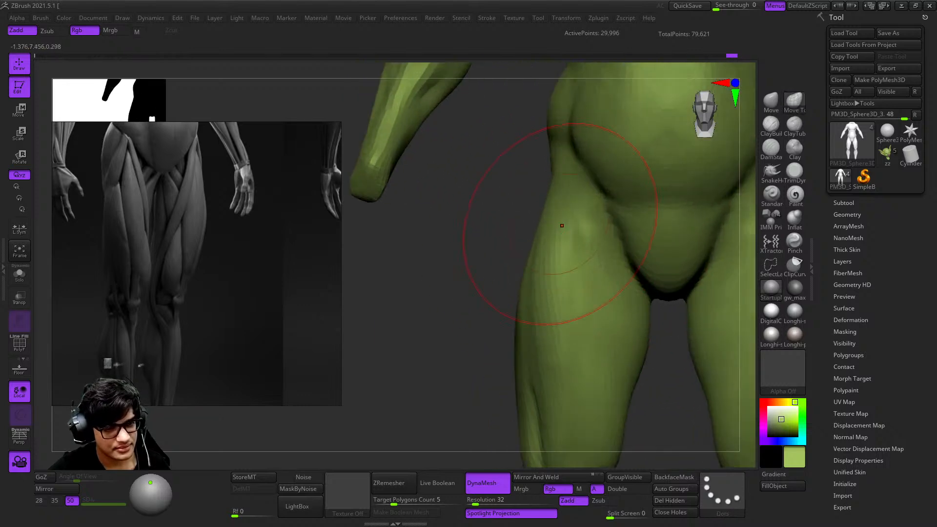
key(f)
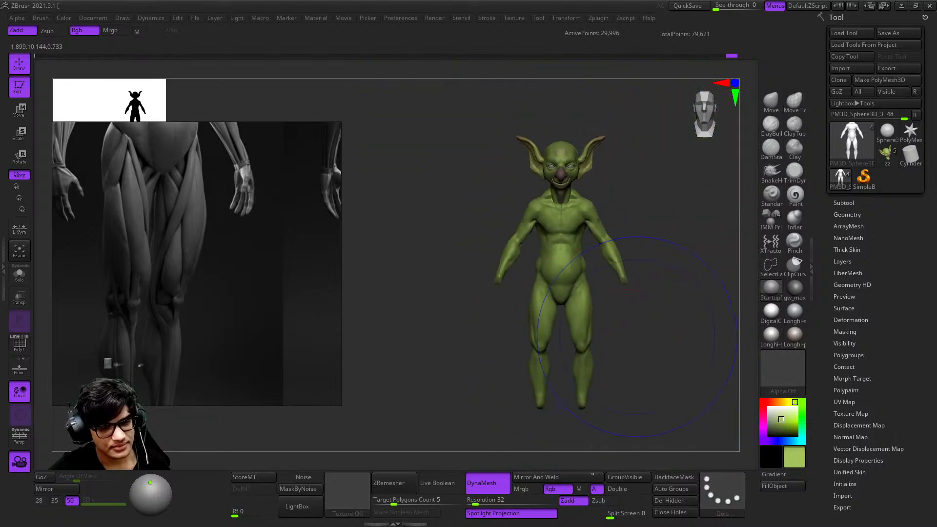
right_click(661, 268)
right_drag(634, 270, 656, 269)
right_click(656, 269)
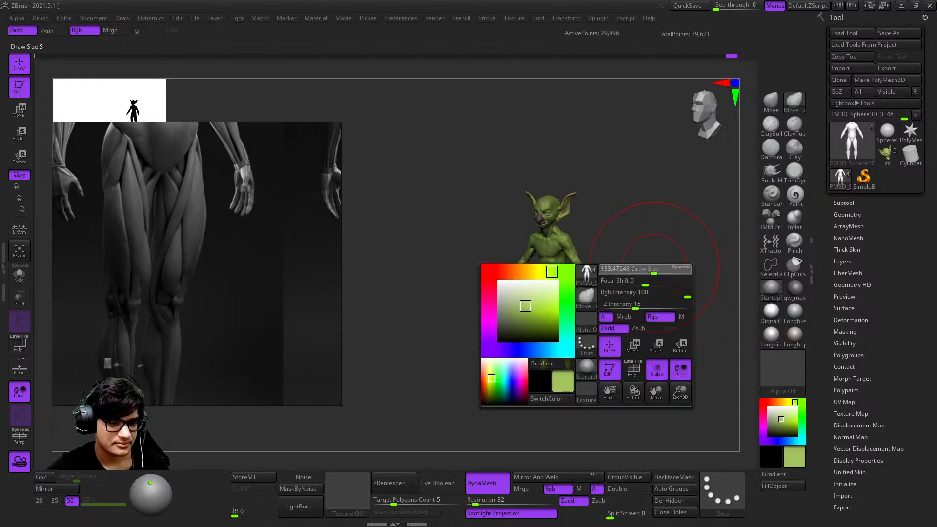
right_drag(619, 303, 593, 306)
mouse_move(593, 306)
alt+right_down()
mouse_move(604, 215)
mouse_move(577, 290)
mouse_move(554, 259)
mouse_move(554, 313)
mouse_move(552, 283)
mouse_move(526, 292)
alt+right_up()
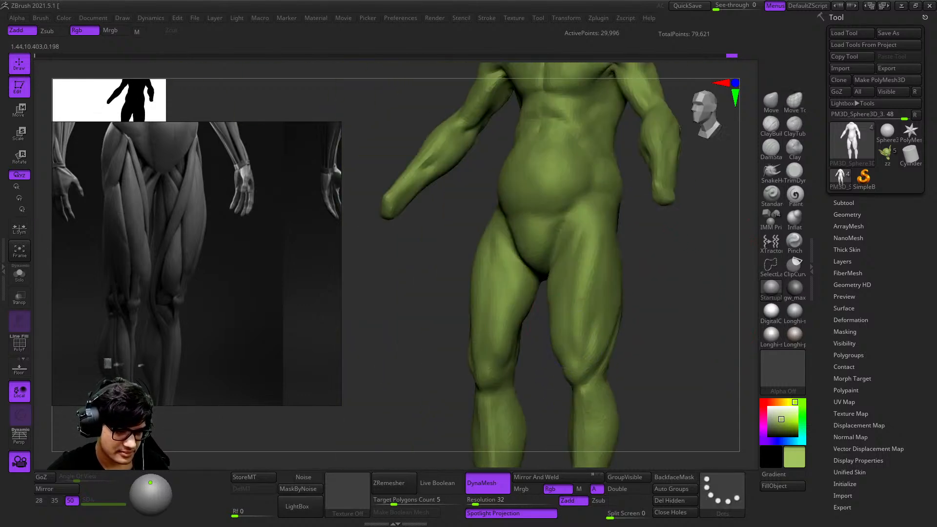
Step: Build up the lower thigh muscles and kneecaps from the front with the ClayBuildup brush
alt+right_drag(581, 265, 589, 202)
click(771, 126)
mouse_move(551, 305)
right_down()
mouse_move(579, 320)
mouse_move(592, 276)
mouse_move(603, 282)
mouse_move(537, 342)
right_up()
right_click(537, 344)
mouse_move(616, 262)
right_down()
mouse_move(576, 282)
mouse_move(598, 288)
mouse_move(592, 293)
mouse_move(584, 254)
right_up()
right_drag(618, 280, 604, 305)
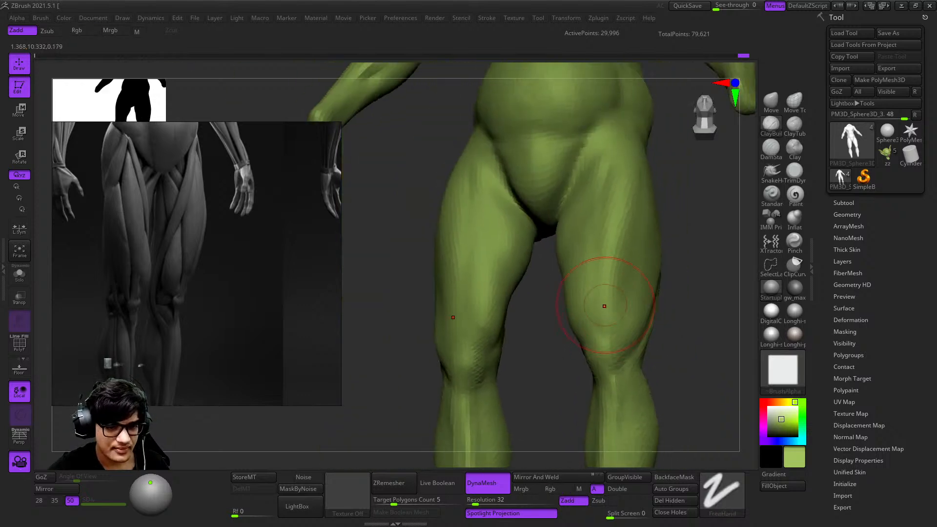
Step: Add ClayBuildup volume to the front and inner thigh muscles, working from the groin down to the knees
right_click(615, 250)
mouse_move(614, 250)
right_down()
mouse_move(605, 271)
mouse_move(556, 210)
mouse_move(598, 271)
mouse_move(623, 231)
mouse_move(586, 241)
right_up()
ctrl+right_drag(582, 151, 569, 297)
right_click(569, 297)
right_drag(630, 190, 643, 160)
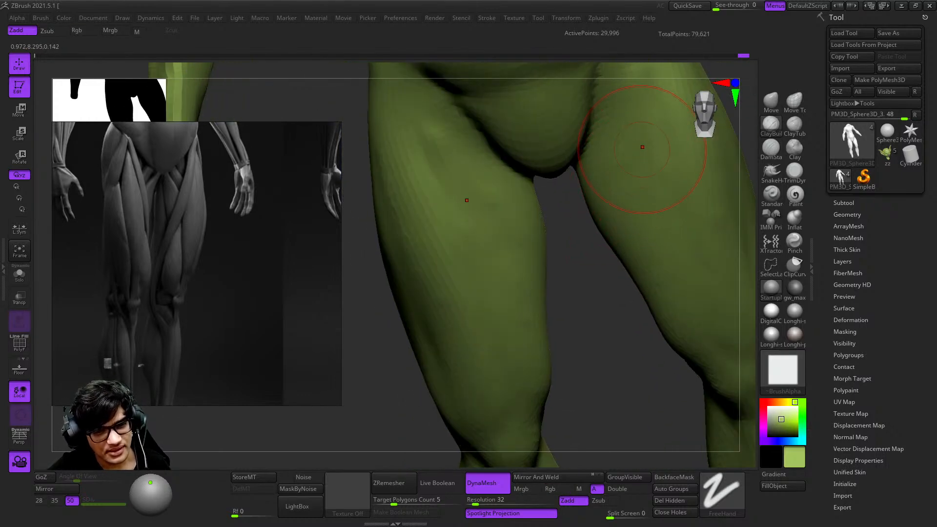
mouse_move(616, 215)
alt+right_down()
mouse_move(588, 175)
mouse_move(603, 205)
alt+right_up()
ctrl+right_drag(657, 221, 658, 195)
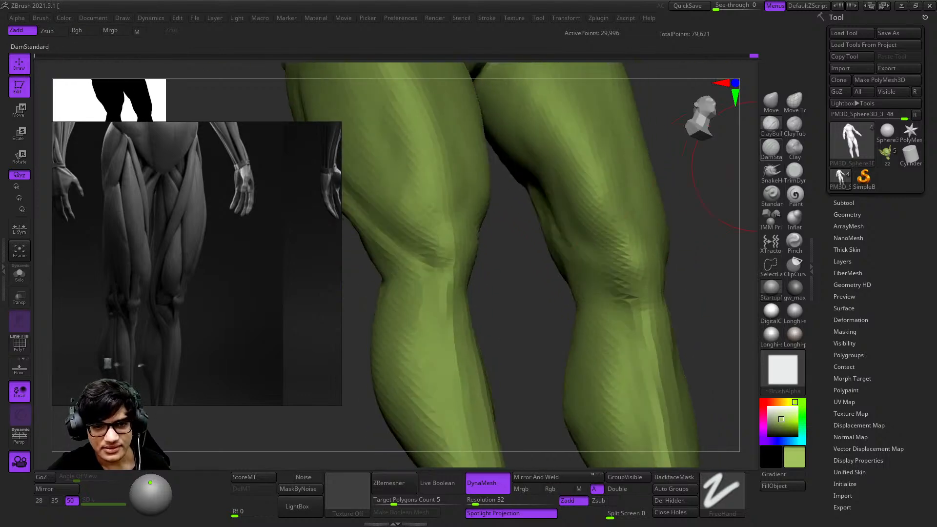
Step: Carve the creases around the kneecaps with the DamStandard brush and soften the knee forms
click(771, 148)
ctrl+right_drag(619, 220, 613, 267)
drag(615, 282, 659, 290)
ctrl+right_drag(662, 191, 643, 172)
right_drag(642, 172, 605, 292)
ctrl+right_drag(604, 223, 623, 328)
right_click(620, 294)
right_click(623, 328)
drag(621, 330, 610, 330)
mouse_move(627, 398)
alt+right_down()
mouse_move(636, 305)
mouse_move(622, 249)
alt+right_up()
mouse_move(622, 249)
alt+right_down()
mouse_move(625, 273)
mouse_move(600, 255)
mouse_move(603, 224)
alt+right_up()
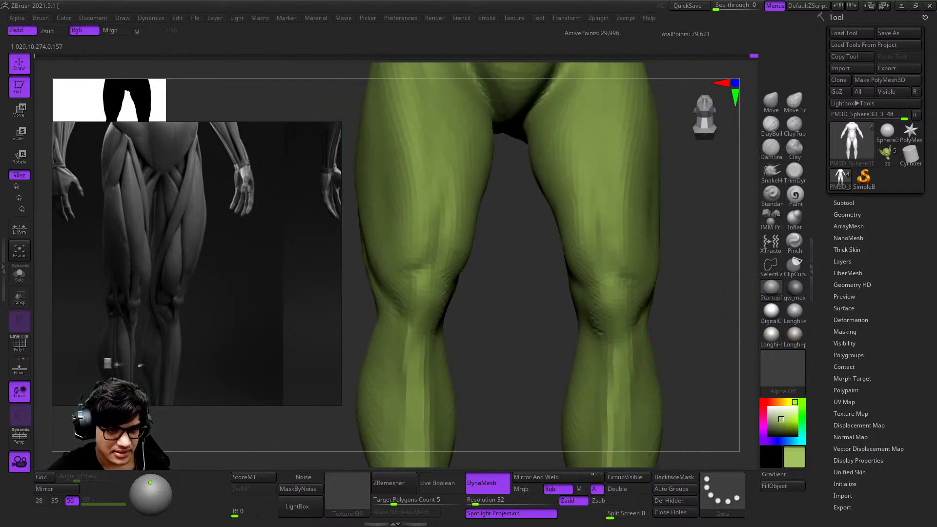
Step: Try further DamStandard strokes around the knees, undo the last two, and return to the full figure
mouse_move(613, 304)
right_down()
mouse_move(611, 268)
mouse_move(649, 307)
mouse_move(643, 244)
mouse_move(600, 251)
mouse_move(570, 238)
mouse_move(568, 195)
mouse_move(600, 147)
mouse_move(668, 187)
mouse_move(633, 184)
mouse_move(605, 226)
mouse_move(631, 253)
right_up()
key(b)
key(d)
key(s)
key(ctrl+z)
key(ctrl+z)
key(shift+f)
key(shift+f)
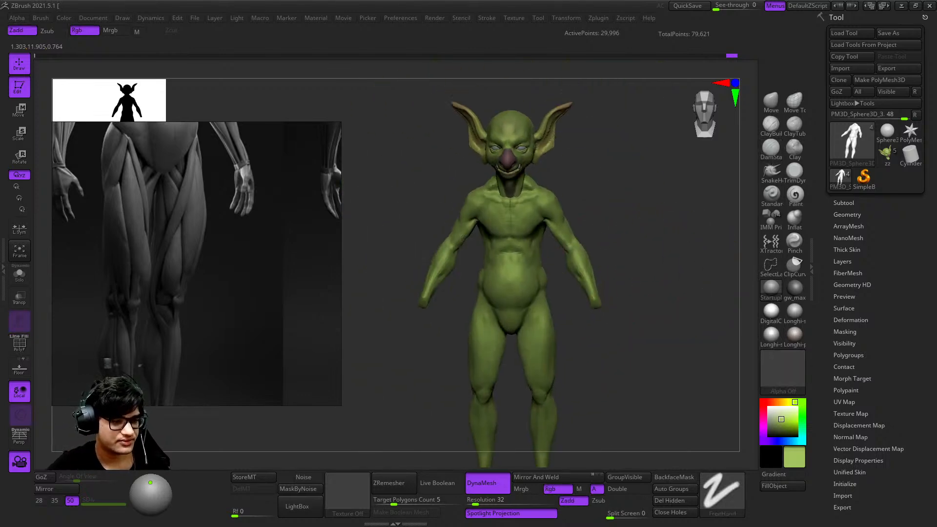
mouse_move(517, 244)
ctrl+right_down()
mouse_move(553, 230)
mouse_move(596, 234)
mouse_move(604, 293)
mouse_move(673, 264)
mouse_move(621, 316)
ctrl+right_up()
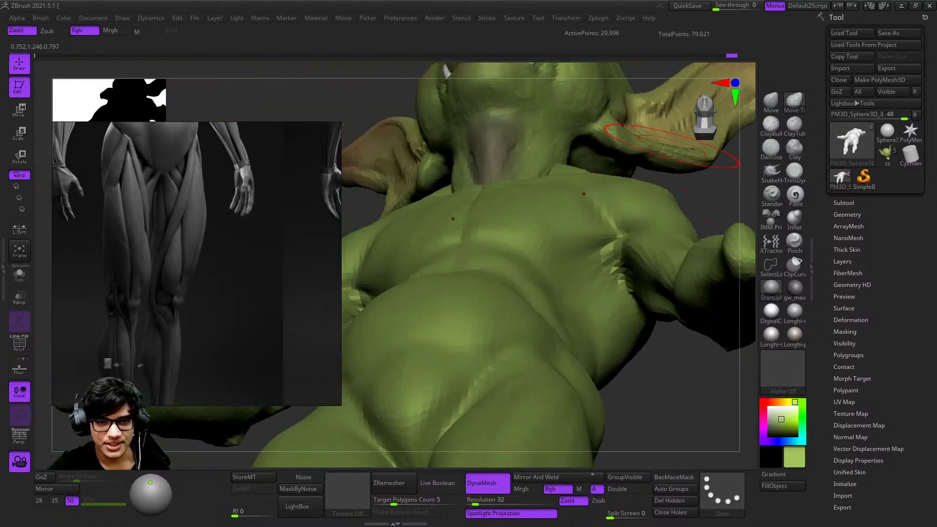
Step: Clean up the pinched armpit geometry by reshaping and smoothing the fold between the chest and upper arm
mouse_move(583, 193)
alt+right_down()
mouse_move(585, 158)
mouse_move(629, 208)
mouse_move(610, 235)
mouse_move(631, 223)
mouse_move(619, 195)
alt+right_up()
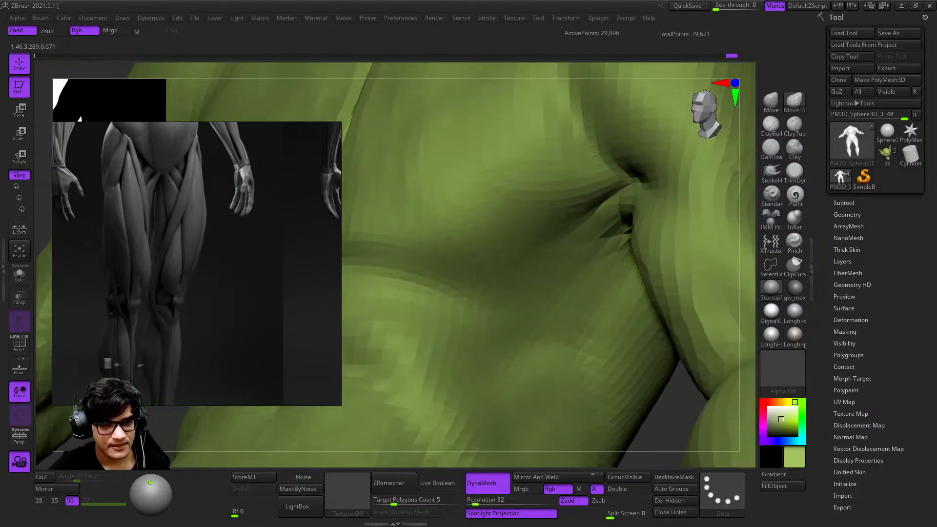
mouse_move(631, 247)
ctrl+right_down()
mouse_move(607, 195)
mouse_move(630, 239)
mouse_move(644, 220)
ctrl+right_up()
shift+drag(654, 239, 669, 262)
mouse_move(666, 259)
ctrl+right_down()
mouse_move(609, 202)
mouse_move(655, 312)
ctrl+right_up()
right_drag(650, 358, 607, 254)
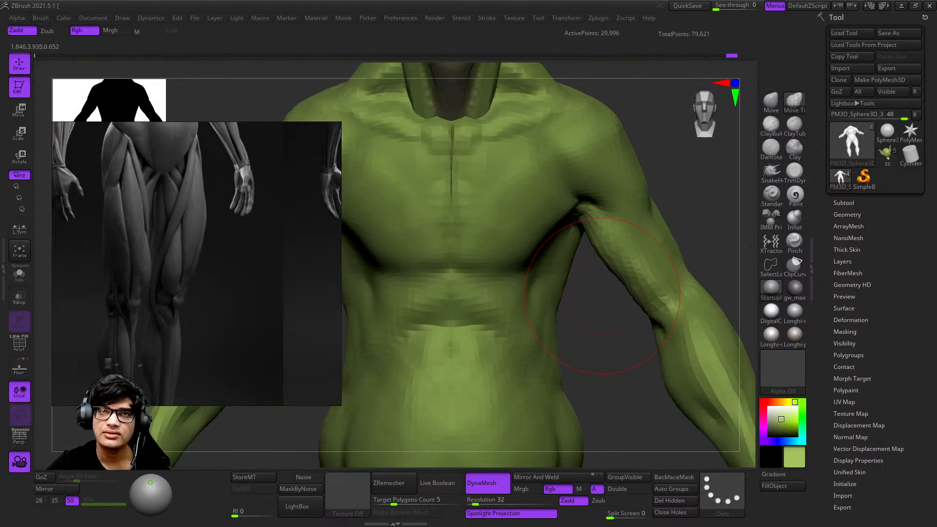
right_drag(601, 295, 619, 325)
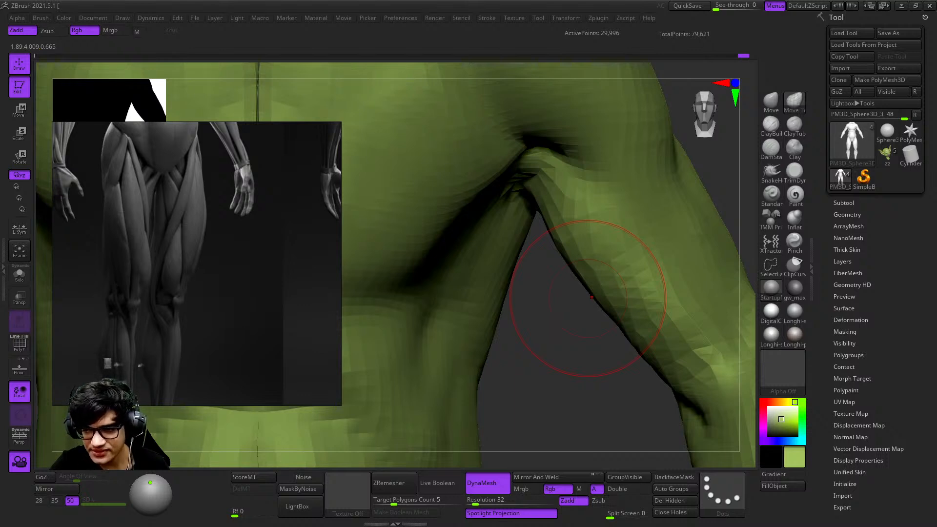
Step: Refine the armpit and inner upper arm, and soften the centre line of the upper chest
ctrl+right_drag(566, 289, 615, 361)
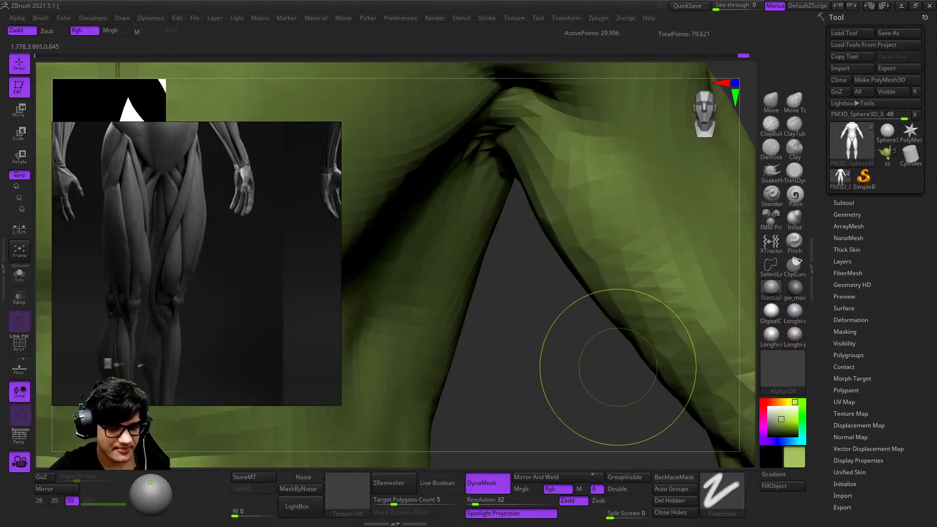
ctrl+right_drag(626, 408, 575, 195)
ctrl+right_drag(615, 224, 566, 351)
right_click(515, 318)
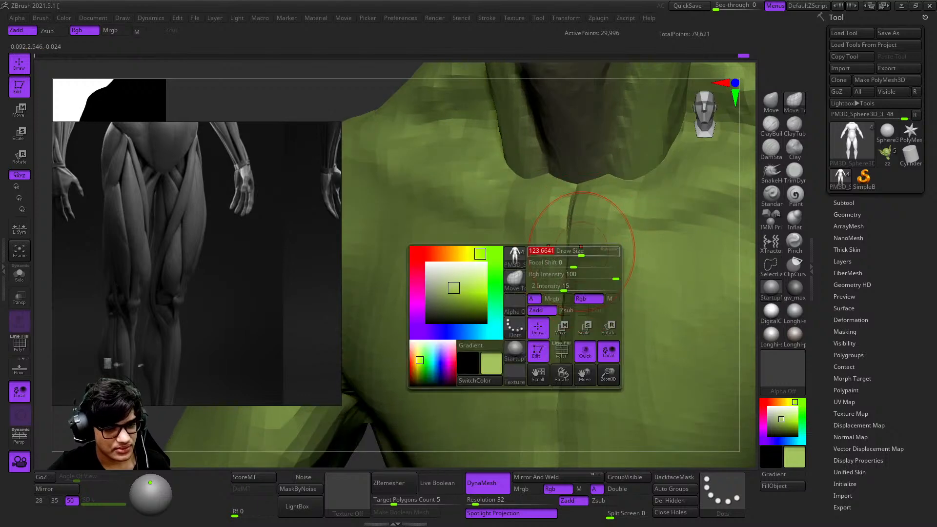
shift+right_drag(579, 247, 567, 205)
alt+right_drag(588, 373, 588, 139)
key(shift+f)
key(shift+f)
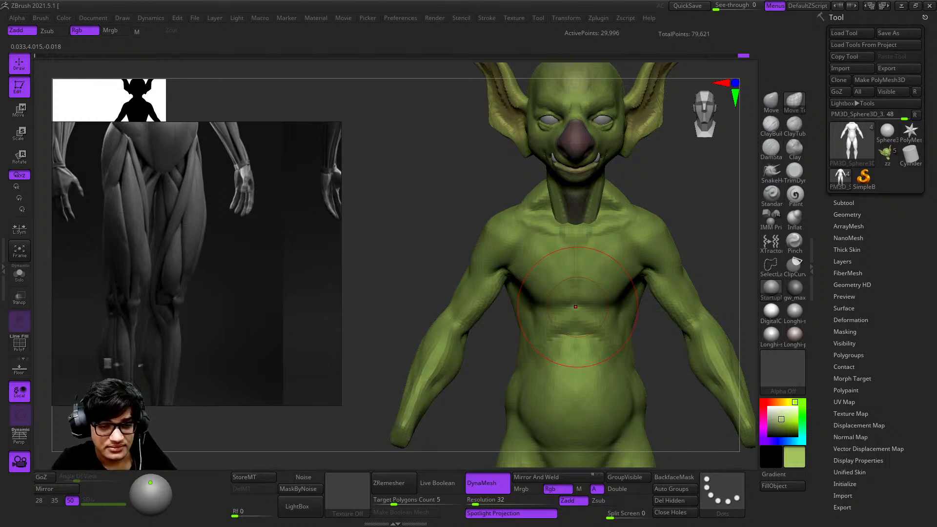
Step: Carve the crease along the lower edge of the chest muscles with the DamStandard brush and smooth its edges
right_drag(575, 306, 522, 408)
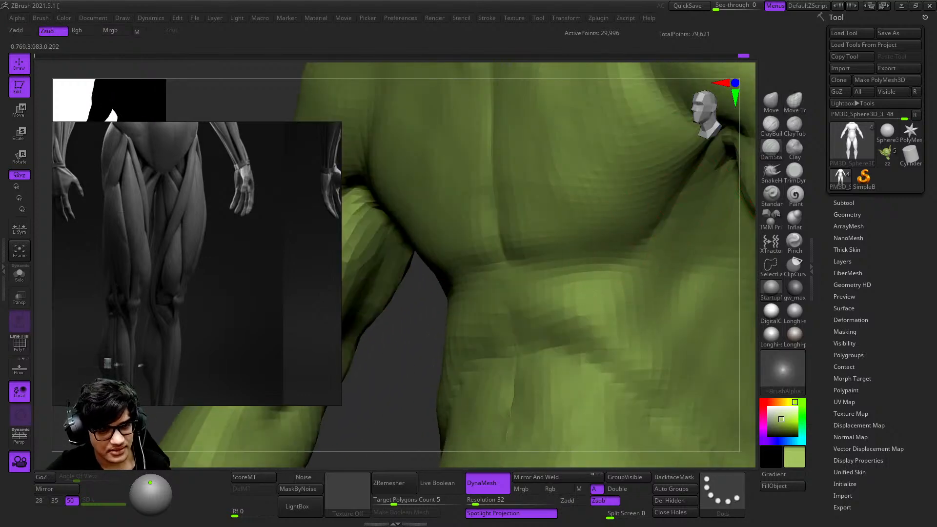
mouse_move(578, 341)
ctrl+right_down()
mouse_move(544, 273)
mouse_move(587, 278)
mouse_move(546, 218)
mouse_move(530, 288)
ctrl+right_up()
mouse_move(529, 288)
right_down()
mouse_move(537, 173)
mouse_move(510, 266)
right_up()
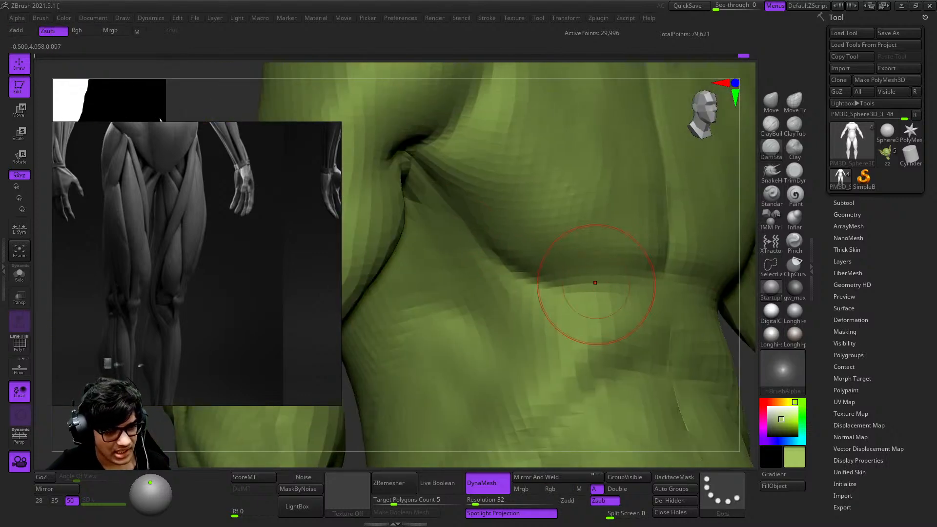
mouse_move(596, 295)
right_down()
mouse_move(561, 312)
mouse_move(556, 351)
mouse_move(545, 327)
right_up()
shift+drag(568, 317, 537, 347)
ctrl+right_drag(537, 347, 529, 293)
mouse_move(529, 293)
right_down()
mouse_move(549, 351)
mouse_move(575, 312)
right_up()
Step: Deepen the notch where the two chest muscles meet above the abdomen with DamStandard strokes
ctrl+right_drag(576, 312, 579, 341)
right_drag(578, 292, 585, 267)
key(space)
drag(585, 267, 591, 267)
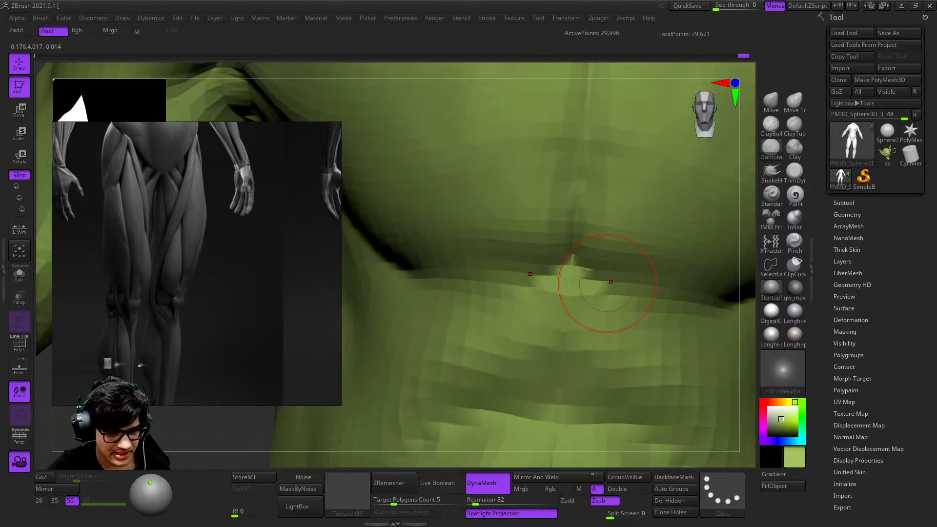
mouse_move(579, 266)
ctrl+right_down()
mouse_move(569, 210)
mouse_move(533, 210)
mouse_move(557, 264)
mouse_move(607, 275)
ctrl+right_up()
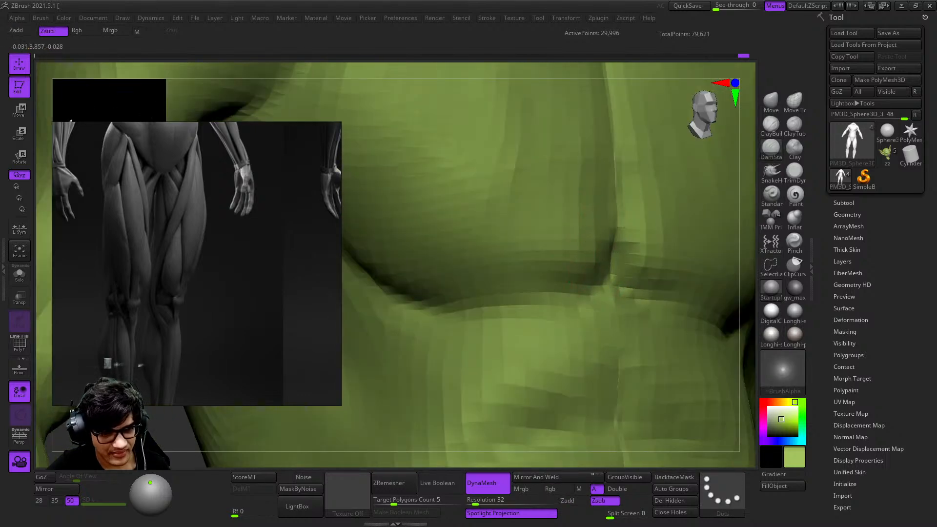
ctrl+right_drag(565, 303, 598, 254)
right_drag(597, 254, 566, 292)
right_drag(566, 293, 596, 262)
drag(591, 262, 592, 272)
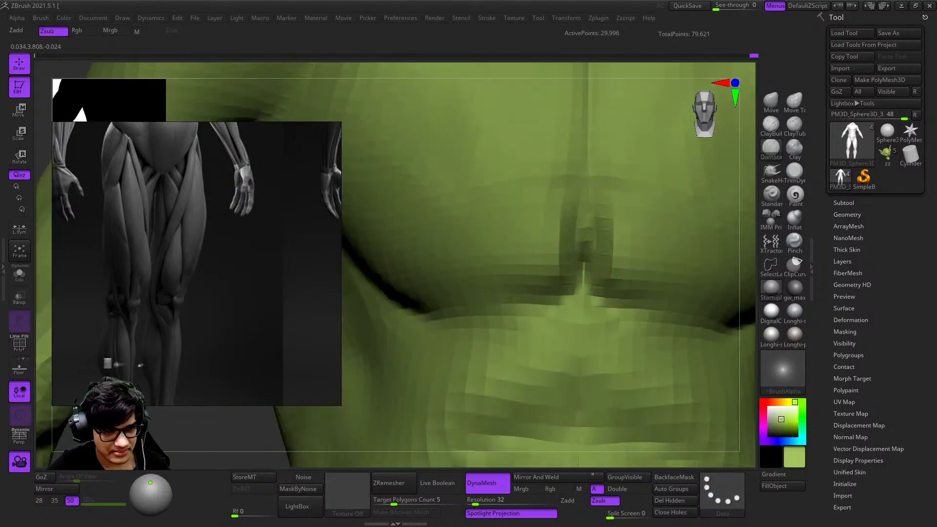
mouse_move(595, 269)
alt+right_down()
mouse_move(608, 315)
mouse_move(578, 270)
alt+right_up()
right_drag(578, 271, 606, 258)
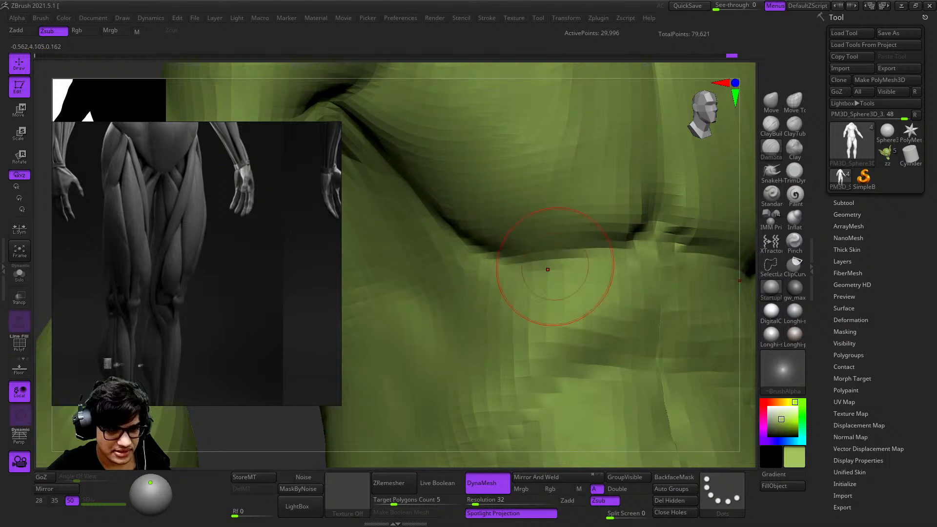
Step: Soften the crease beneath the chest muscles and select the DamStandard brush again
mouse_move(533, 376)
ctrl+right_down()
mouse_move(558, 248)
mouse_move(555, 265)
mouse_move(557, 244)
mouse_move(539, 217)
ctrl+right_up()
shift+drag(549, 263, 558, 288)
mouse_move(589, 271)
ctrl+right_down()
mouse_move(583, 229)
mouse_move(578, 293)
ctrl+right_up()
mouse_move(576, 337)
ctrl+right_down()
mouse_move(550, 278)
mouse_move(575, 314)
ctrl+right_up()
key(b)
key(d)
key(s)
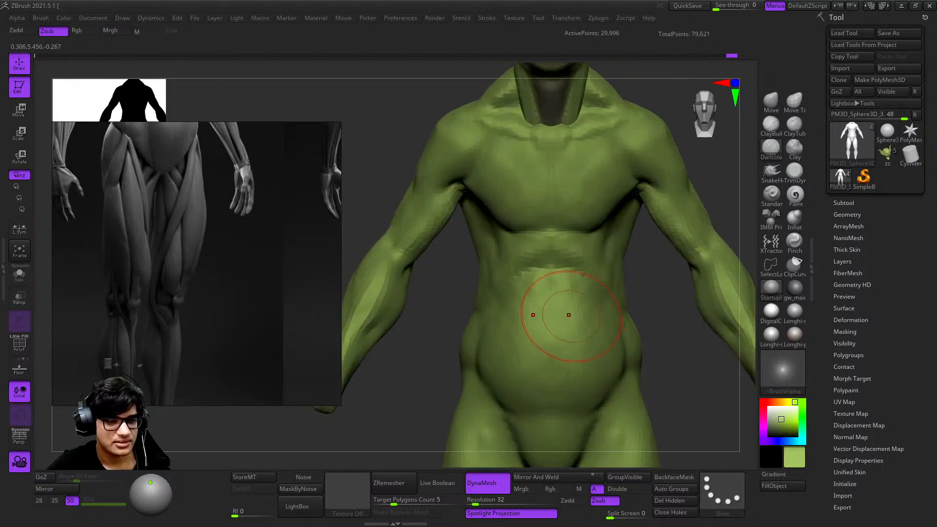
Step: Reshape the shoulder and upper arm silhouette from the front with the Move Topological brush, adjusting the brush size
alt+right_drag(507, 219, 568, 230)
mouse_move(568, 180)
ctrl+right_down()
mouse_move(582, 223)
mouse_move(566, 168)
ctrl+right_up()
right_drag(553, 287, 600, 297)
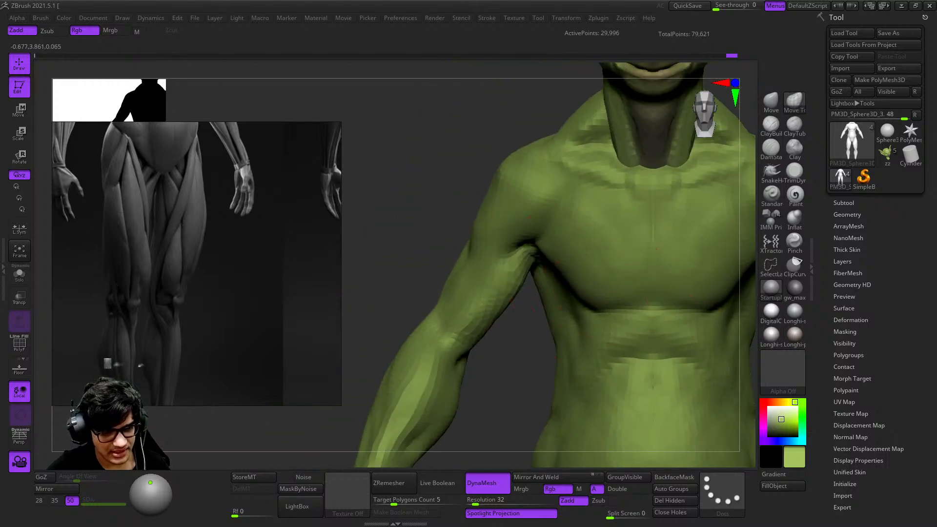
ctrl+right_drag(553, 275, 549, 234)
right_drag(564, 297, 603, 195)
mouse_move(602, 195)
ctrl+right_down()
mouse_move(608, 249)
mouse_move(531, 246)
mouse_move(561, 269)
mouse_move(537, 294)
mouse_move(485, 261)
mouse_move(488, 292)
mouse_move(556, 309)
mouse_move(535, 288)
mouse_move(529, 249)
mouse_move(518, 266)
ctrl+right_up()
key(s)
key(s)
drag(516, 260, 498, 260)
ctrl+right_drag(497, 258, 593, 273)
key(space)
Step: Adjust the shoulder, upper arm and elbow contours from behind with the Move Topological brush at varying sizes
alt+right_drag(593, 273, 601, 166)
mouse_move(543, 213)
ctrl+right_down()
mouse_move(618, 208)
mouse_move(607, 199)
mouse_move(648, 314)
mouse_move(658, 293)
mouse_move(603, 283)
ctrl+right_up()
key(space)
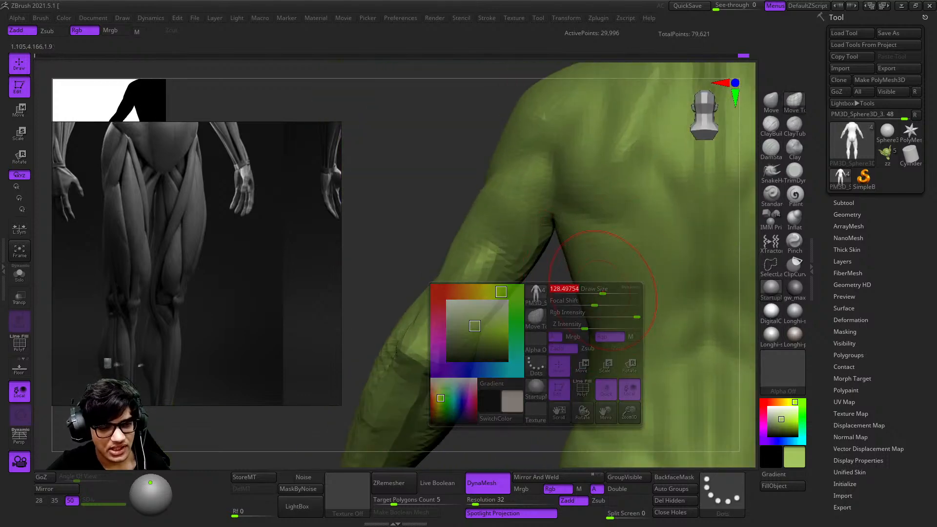
mouse_move(544, 277)
alt+right_down()
mouse_move(518, 234)
mouse_move(558, 238)
mouse_move(522, 203)
mouse_move(548, 257)
alt+right_up()
key(space)
drag(545, 240, 542, 240)
mouse_move(541, 234)
ctrl+right_down()
mouse_move(547, 249)
mouse_move(497, 200)
mouse_move(588, 229)
mouse_move(605, 293)
mouse_move(506, 251)
mouse_move(564, 195)
mouse_move(560, 276)
ctrl+right_up()
key(space)
Step: Reshape the waist, buttocks and upper thighs from behind with the Move Topological brush
ctrl+right_drag(593, 349, 613, 224)
ctrl+right_drag(613, 224, 605, 293)
mouse_move(498, 341)
alt+right_down()
mouse_move(541, 318)
mouse_move(557, 267)
alt+right_up()
ctrl+right_drag(624, 229, 553, 181)
ctrl+right_drag(563, 304, 580, 298)
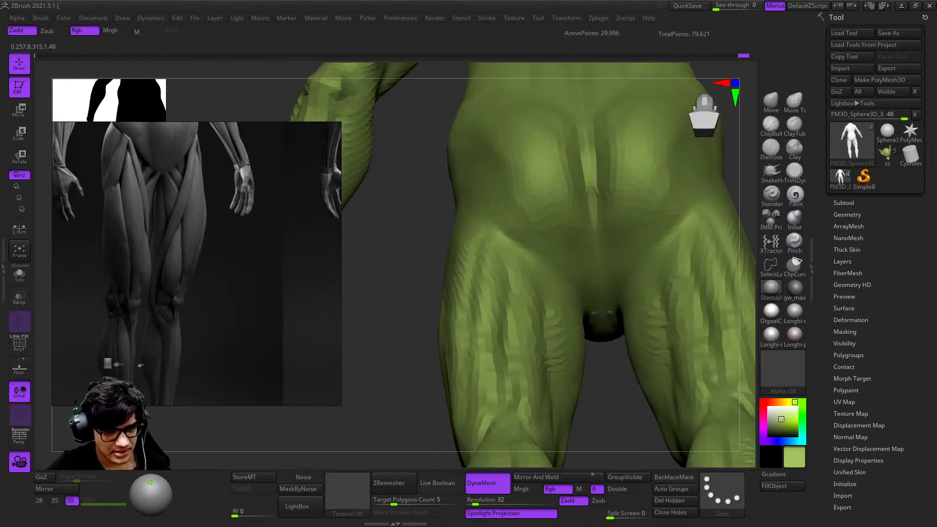
ctrl+right_drag(571, 266, 535, 187)
shift+right_drag(491, 282, 615, 273)
right_drag(614, 273, 593, 285)
Step: Adjust the outer contours of the thighs, knees and calves from front and back with the Move Topological brush
mouse_move(593, 285)
ctrl+right_down()
mouse_move(596, 324)
mouse_move(633, 296)
mouse_move(634, 339)
mouse_move(642, 237)
mouse_move(634, 210)
ctrl+right_up()
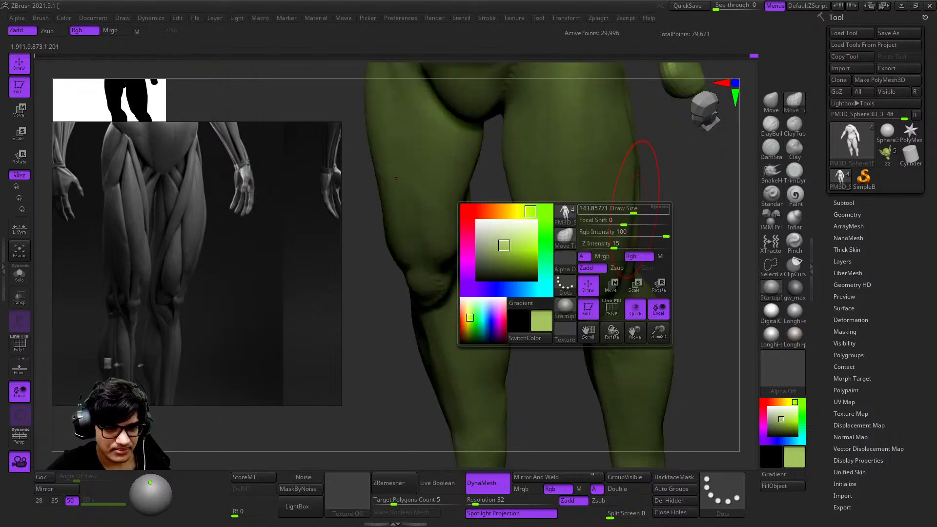
mouse_move(657, 283)
ctrl+right_down()
mouse_move(587, 233)
mouse_move(640, 268)
ctrl+right_up()
mouse_move(602, 326)
ctrl+right_down()
mouse_move(603, 234)
mouse_move(615, 291)
ctrl+right_up()
key(space)
mouse_move(542, 273)
ctrl+right_down()
mouse_move(548, 209)
mouse_move(615, 217)
mouse_move(605, 240)
mouse_move(610, 283)
ctrl+right_up()
key(space)
drag(624, 266, 613, 266)
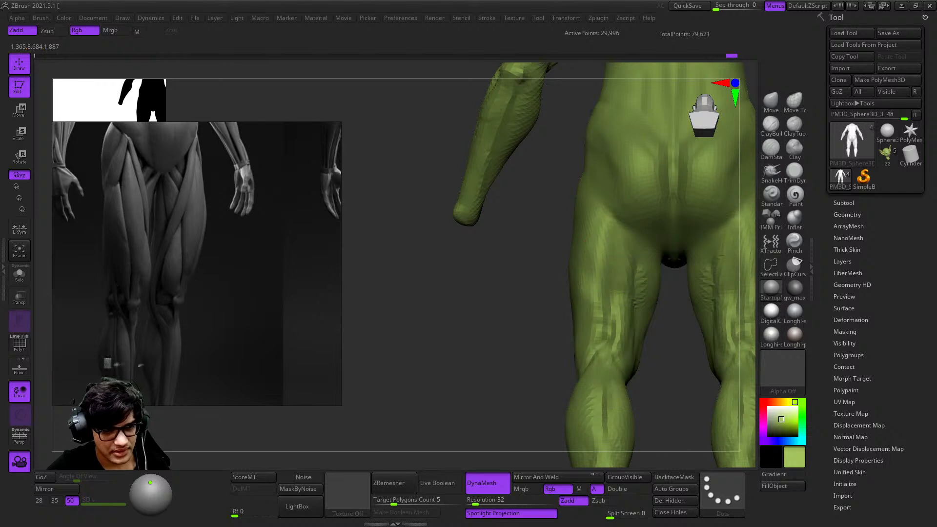
right_drag(607, 357, 597, 317)
right_drag(671, 296, 652, 278)
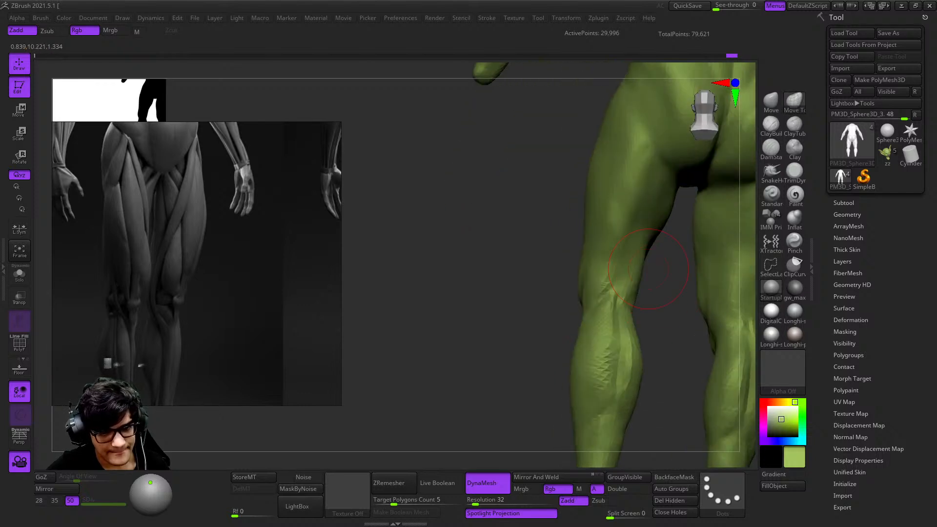
Step: Add ClayBuildup volume to the buttocks and hamstrings and smooth the backs of the thighs
click(771, 125)
mouse_move(702, 244)
right_down()
mouse_move(638, 241)
mouse_move(712, 231)
right_up()
mouse_move(712, 231)
alt+right_down()
mouse_move(660, 215)
mouse_move(678, 234)
alt+right_up()
mouse_move(531, 261)
right_down()
mouse_move(540, 200)
mouse_move(577, 229)
mouse_move(515, 289)
mouse_move(559, 220)
right_up()
right_click(514, 290)
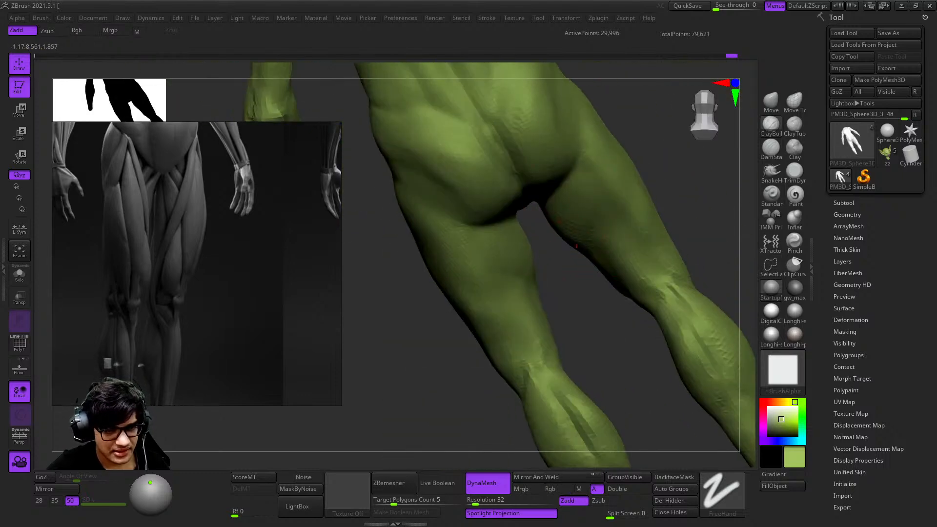
right_click(611, 221)
mouse_move(589, 253)
right_down()
mouse_move(610, 221)
mouse_move(587, 236)
mouse_move(601, 230)
mouse_move(596, 244)
mouse_move(591, 204)
right_up()
right_click(591, 235)
right_click(596, 243)
mouse_move(593, 255)
right_down()
mouse_move(604, 270)
mouse_move(607, 148)
right_up()
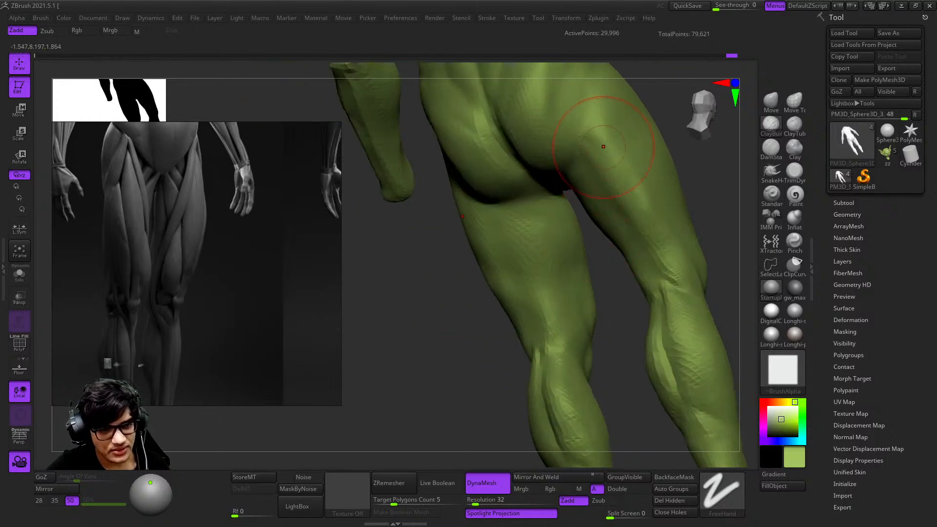
right_drag(631, 221, 616, 230)
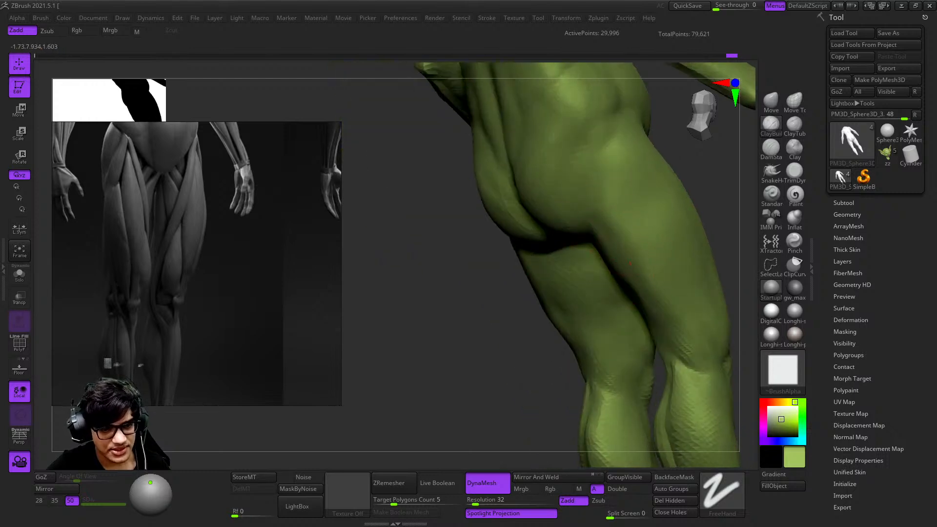
right_drag(675, 336, 623, 184)
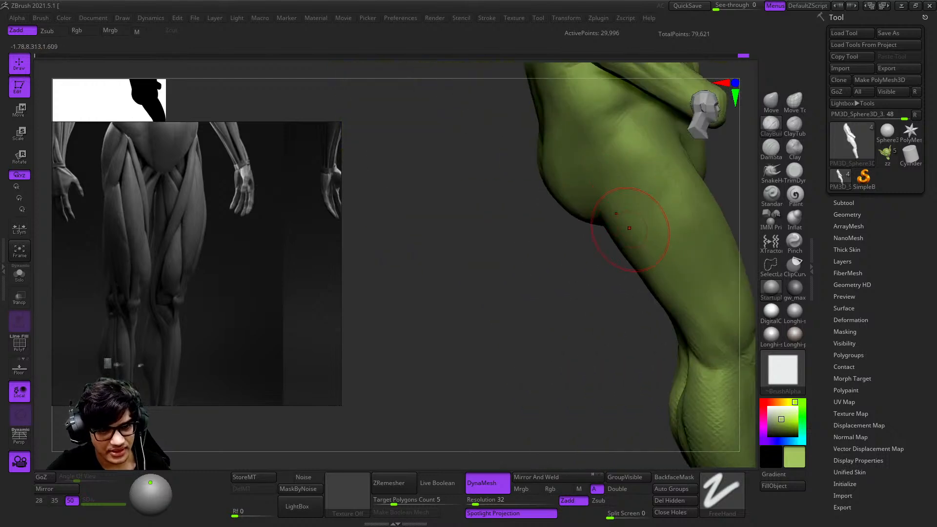
Step: Blend the hip and outer thigh forms from the side and back, and return to the front of the figure
right_drag(636, 228, 575, 263)
key(space)
right_drag(648, 269, 715, 263)
ctrl+right_drag(605, 312, 605, 163)
mouse_move(605, 164)
ctrl+right_down()
mouse_move(610, 219)
mouse_move(600, 156)
mouse_move(601, 195)
ctrl+right_up()
right_click(605, 188)
right_click(591, 161)
mouse_move(601, 195)
right_down()
mouse_move(608, 172)
mouse_move(573, 176)
right_up()
ctrl+right_drag(580, 317, 596, 254)
ctrl+right_drag(596, 254, 605, 295)
ctrl+right_drag(631, 343, 648, 312)
alt+right_drag(712, 312, 683, 317)
key(shift+f)
key(shift+f)
alt+right_drag(683, 317, 669, 292)
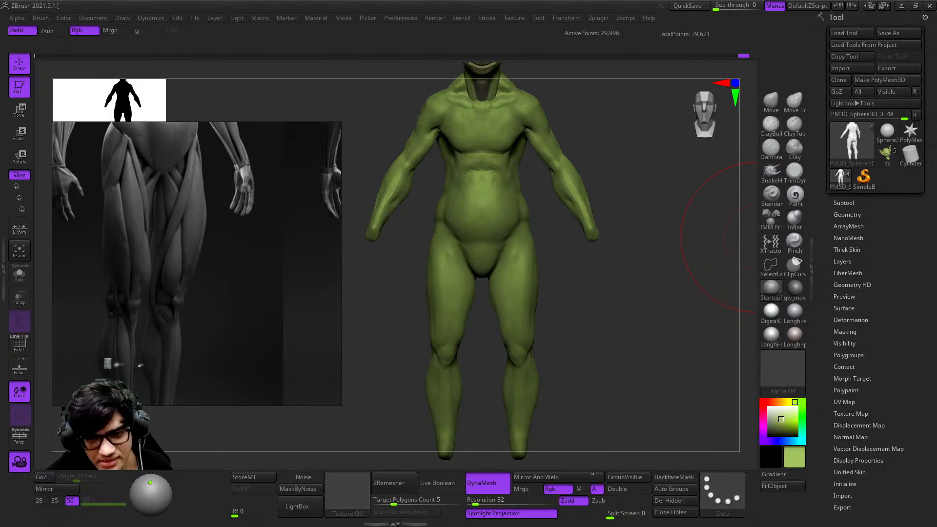
Step: Append a new sphere subtool to the goblin and make it the active subtool
click(843, 202)
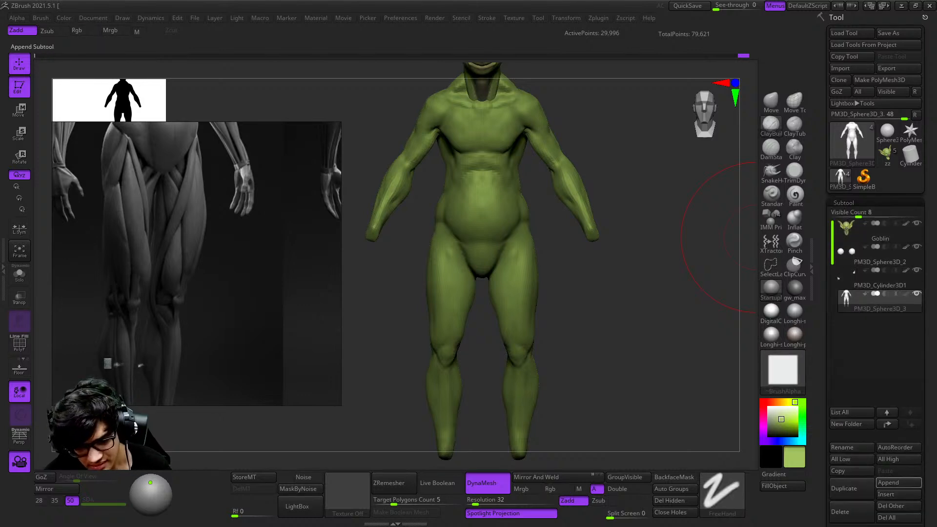
click(898, 481)
click(463, 475)
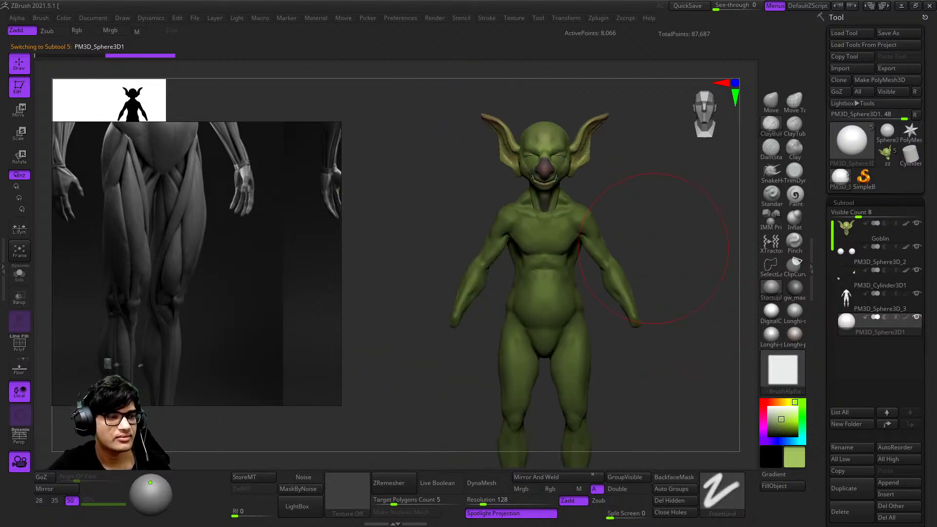
Step: Scale down the sphere and move it to the end of the forearm, aligning it from the side
key(w)
drag(582, 122, 491, 316)
alt+right_drag(491, 316, 541, 253)
right_drag(541, 253, 559, 228)
alt+right_drag(560, 228, 591, 178)
drag(597, 172, 610, 157)
key(shift+f)
key(shift+f)
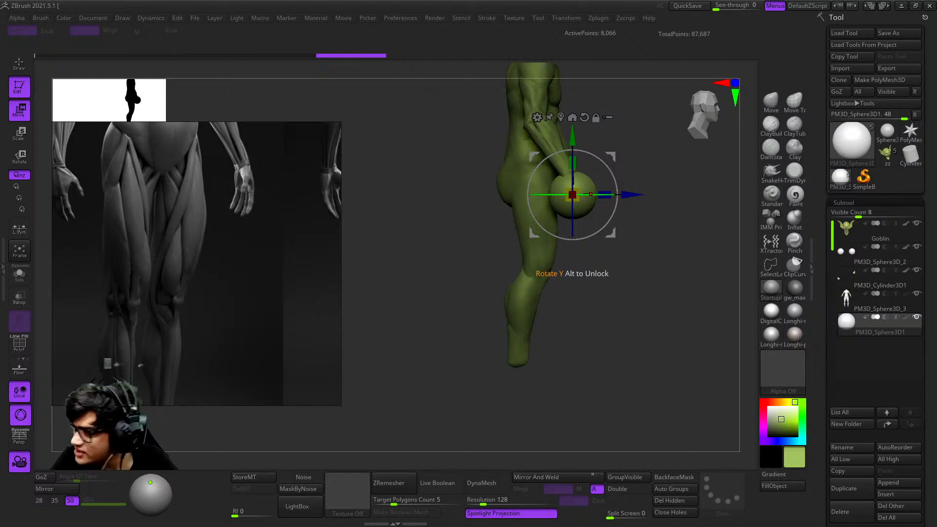
alt+right_drag(590, 195, 567, 237)
drag(559, 238, 542, 247)
key(shift+f)
key(shift+f)
Step: Position the sphere at the wrist and squash it along its width into a flat, elongated palm
right_drag(649, 220, 588, 248)
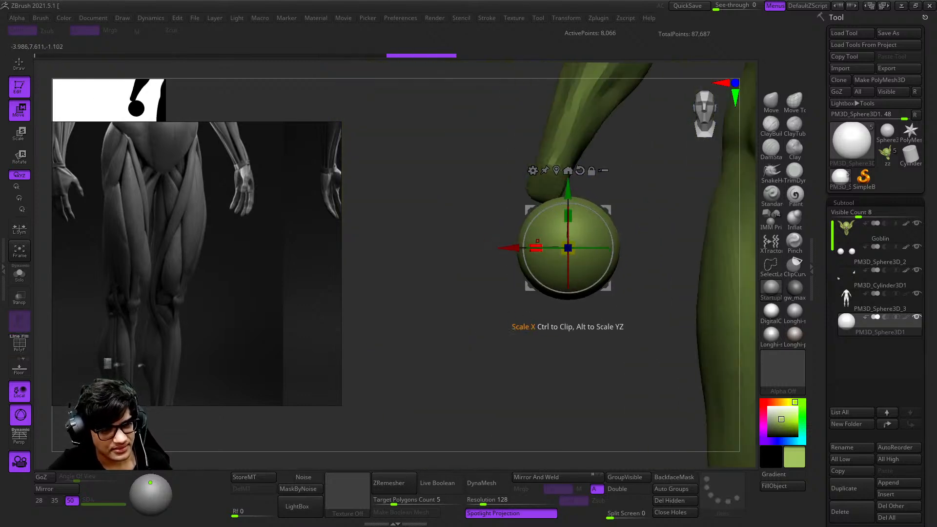
drag(556, 248, 555, 248)
shift+right_drag(555, 250, 613, 268)
drag(608, 287, 628, 261)
shift+right_drag(648, 259, 621, 302)
drag(626, 306, 600, 308)
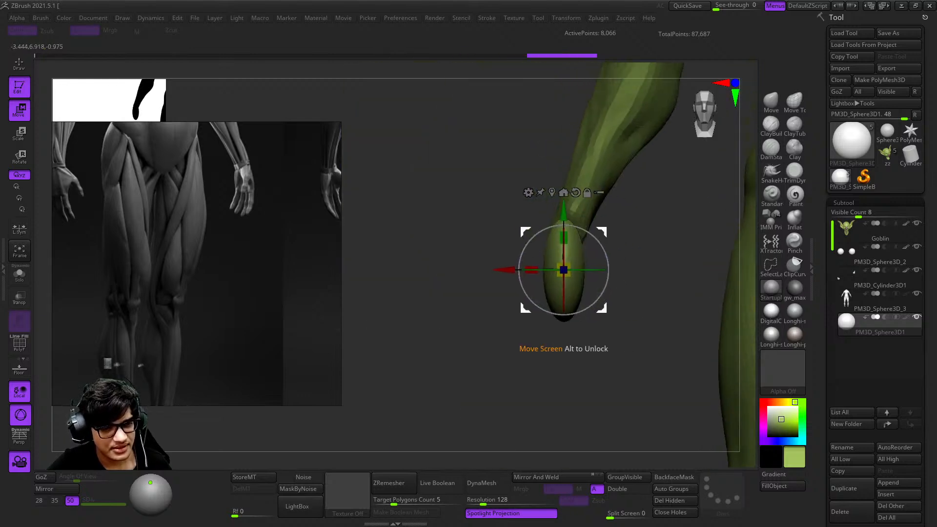
shift+right_drag(598, 299, 647, 288)
drag(552, 258, 557, 261)
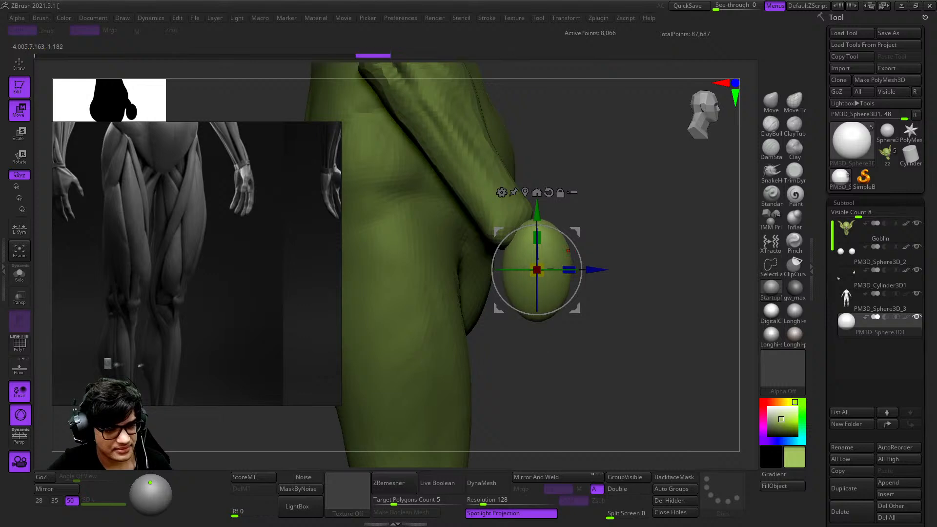
Step: Align the flattened palm with the forearm from the side and switch back to sculpting it
drag(575, 307, 563, 307)
mouse_move(564, 303)
shift+right_down()
mouse_move(517, 298)
mouse_move(538, 397)
mouse_move(509, 394)
mouse_move(513, 328)
shift+right_up()
ctrl+right_drag(512, 327, 517, 349)
key(q)
mouse_move(561, 273)
right_down()
mouse_move(532, 271)
mouse_move(556, 269)
mouse_move(550, 298)
mouse_move(549, 274)
mouse_move(589, 314)
mouse_move(605, 312)
mouse_move(547, 307)
mouse_move(493, 283)
mouse_move(581, 259)
mouse_move(585, 268)
right_up()
key(shift+f)
key(shift+f)
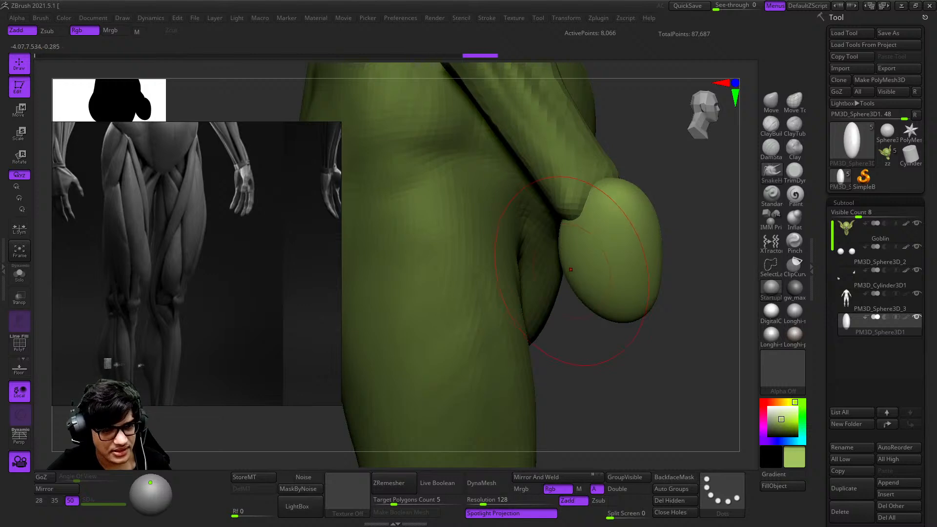
Step: Shape the palm around the wrist and pull out a thumb with the SnakeHook brush
drag(607, 293, 605, 288)
mouse_move(604, 288)
right_down()
mouse_move(561, 263)
mouse_move(659, 229)
right_up()
key(space)
key(space)
click(635, 236)
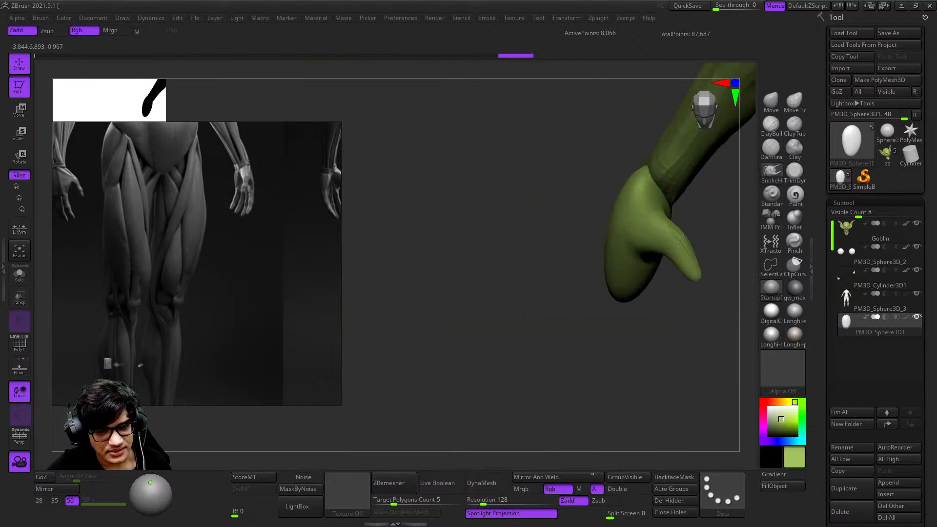
Step: Pull the first two fingers out of the palm with the SnakeHook brush, undoing and redrawing one stroke
right_drag(671, 196, 637, 279)
drag(638, 279, 634, 277)
key(space)
mouse_move(634, 277)
right_down()
mouse_move(596, 341)
mouse_move(687, 220)
mouse_move(654, 254)
right_up()
drag(646, 244, 704, 314)
mouse_move(704, 314)
right_down()
mouse_move(686, 213)
mouse_move(678, 249)
mouse_move(649, 239)
right_up()
key(ctrl+z)
drag(667, 234, 727, 280)
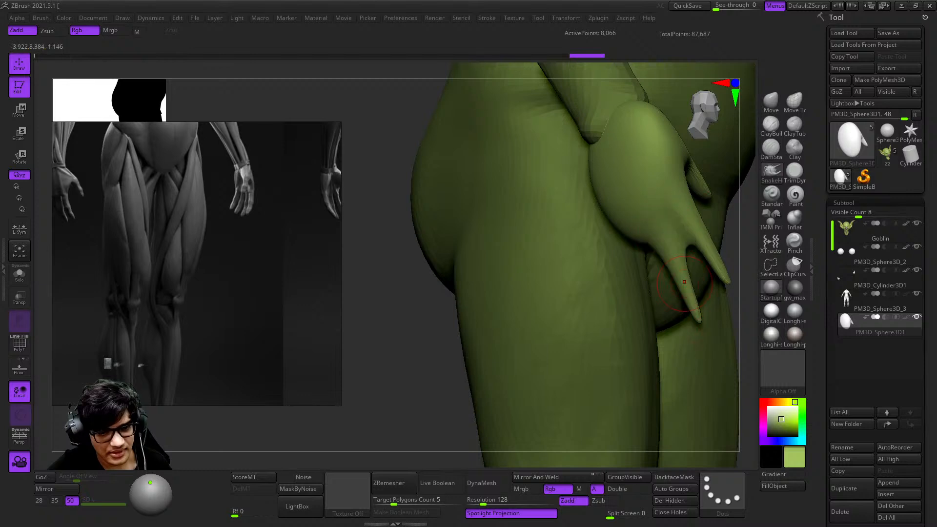
Step: Pull out the remaining fingers with the SnakeHook brush and adjust the spread and shape of the hand
right_drag(690, 313, 634, 234)
ctrl+right_drag(593, 313, 591, 283)
mouse_move(591, 283)
right_down()
mouse_move(556, 280)
mouse_move(611, 293)
mouse_move(597, 225)
mouse_move(539, 255)
mouse_move(552, 303)
right_up()
key(space)
drag(552, 252, 559, 250)
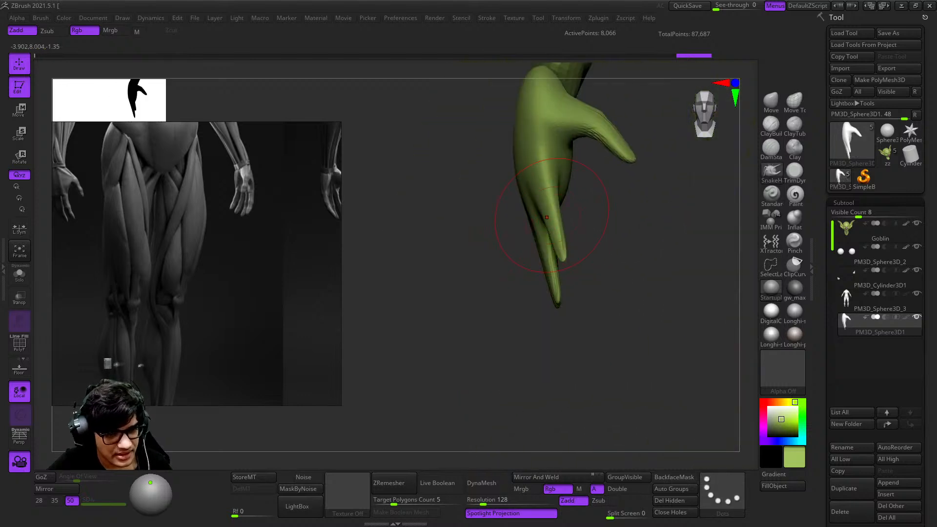
alt+right_drag(556, 222, 574, 242)
ctrl+right_drag(574, 241, 577, 277)
key(space)
drag(577, 277, 591, 273)
drag(596, 337, 596, 344)
mouse_move(542, 314)
right_down()
mouse_move(607, 307)
mouse_move(610, 288)
right_up()
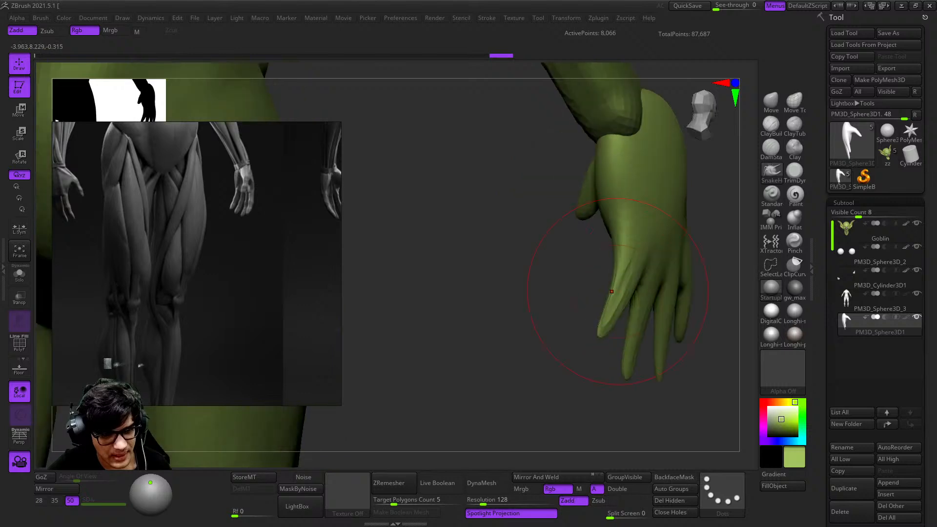
Step: Reshape the fingers and the back of the hand with the SnakeHook brush, checking the form from several angles
drag(639, 324, 659, 321)
alt+right_drag(656, 220, 643, 260)
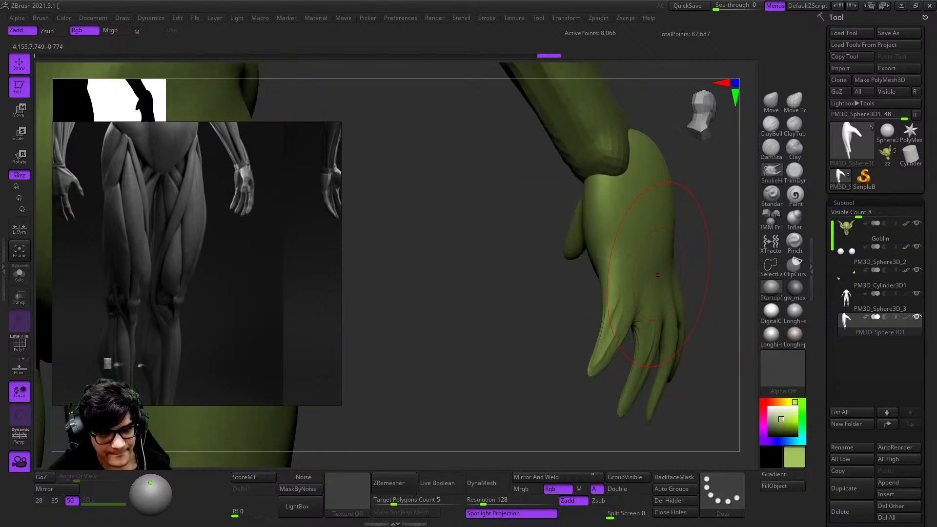
right_drag(648, 308, 575, 312)
drag(683, 293, 676, 298)
mouse_move(576, 303)
right_down()
mouse_move(605, 303)
mouse_move(593, 303)
right_up()
right_click(591, 304)
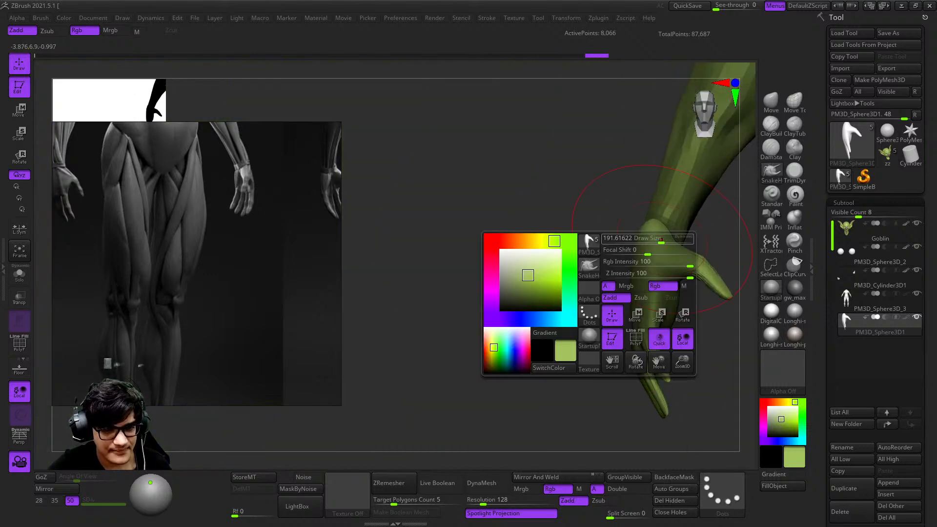
Step: Adjust the hand's scale with the transform gizmo and return to sculpting mode
key(e)
drag(669, 272, 695, 276)
drag(618, 250, 612, 248)
key(q)
mouse_move(656, 308)
ctrl+right_down()
mouse_move(561, 317)
mouse_move(592, 335)
mouse_move(654, 324)
mouse_move(715, 297)
mouse_move(673, 349)
mouse_move(605, 336)
mouse_move(638, 249)
mouse_move(569, 319)
mouse_move(639, 358)
mouse_move(572, 343)
mouse_move(565, 330)
mouse_move(604, 442)
ctrl+right_up()
Step: Isolate the hand subtool and start building up the palm with the ClayBuildup brush
click(771, 127)
alt+right_drag(583, 225, 649, 321)
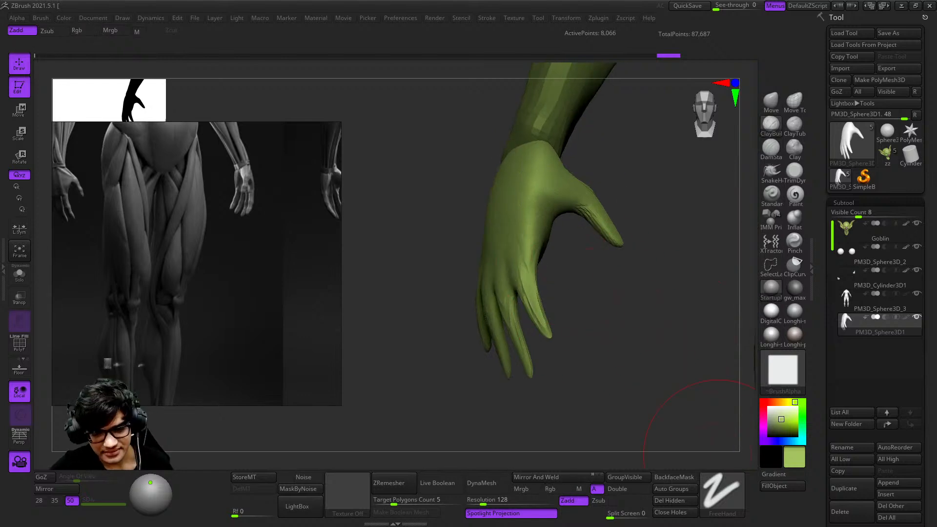
key(shift+f)
key(shift+f)
right_drag(626, 219, 559, 264)
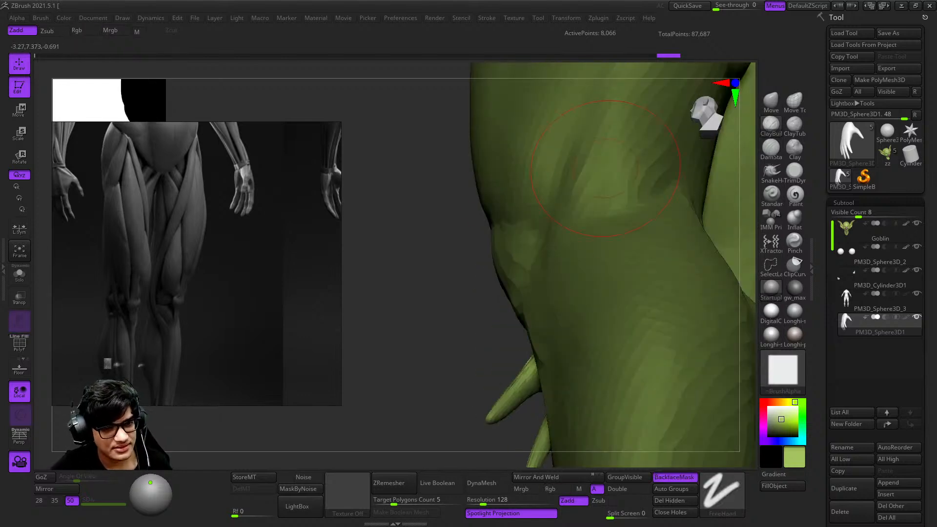
ctrl+right_drag(606, 209, 575, 171)
right_drag(576, 171, 480, 283)
click(20, 274)
mouse_move(693, 234)
right_down()
mouse_move(618, 244)
mouse_move(621, 220)
mouse_move(586, 275)
right_up()
mouse_move(624, 195)
mouse_down()
mouse_move(671, 208)
mouse_move(683, 200)
mouse_up()
alt+right_drag(588, 276, 555, 295)
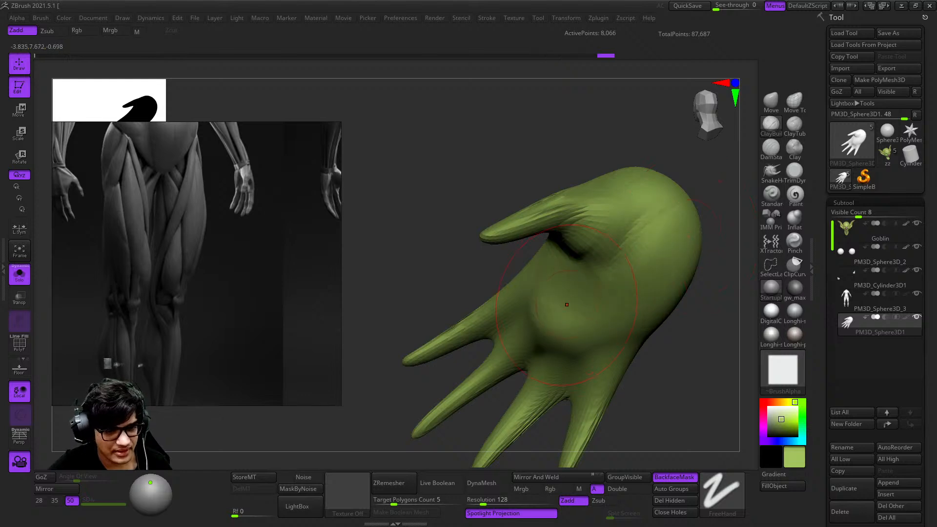
Step: Build up the palm pads and thumb base with ClayBuildup and smooth the transitions
right_drag(567, 304, 599, 257)
drag(577, 260, 656, 295)
mouse_move(638, 299)
ctrl+right_down()
mouse_move(608, 284)
mouse_move(610, 256)
ctrl+right_up()
drag(585, 244, 639, 254)
mouse_move(624, 249)
right_down()
mouse_move(629, 218)
mouse_move(595, 198)
right_up()
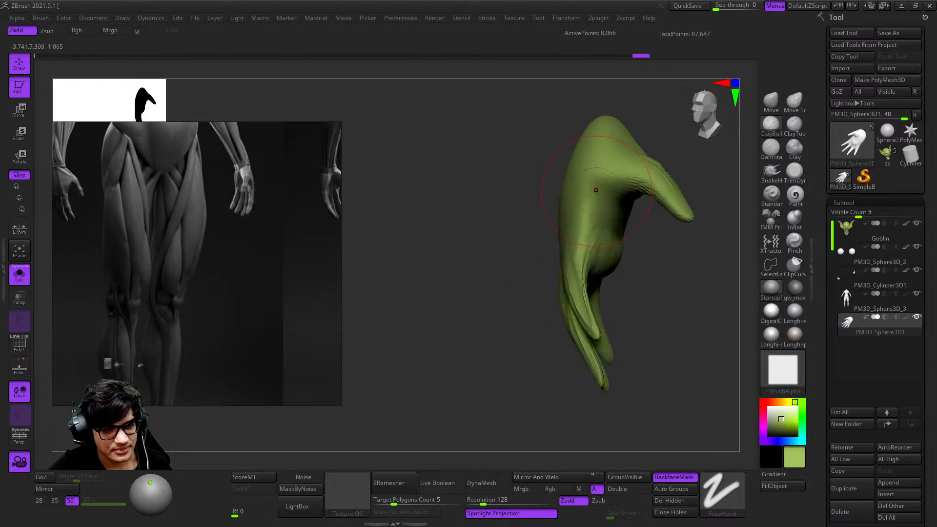
drag(603, 206, 609, 220)
mouse_move(610, 212)
right_down()
mouse_move(626, 204)
mouse_move(628, 240)
mouse_move(610, 241)
mouse_move(656, 230)
mouse_move(627, 253)
right_up()
right_click(568, 243)
shift+drag(626, 254, 611, 292)
Step: Add volume between the thumb base and index finger and refine the side of the hand with ClayBuildup
ctrl+right_drag(611, 293, 638, 247)
drag(638, 246, 627, 269)
right_drag(627, 268, 606, 254)
drag(639, 307, 640, 337)
mouse_move(640, 336)
right_down()
mouse_move(671, 317)
mouse_move(665, 272)
right_up()
drag(665, 272, 658, 305)
right_drag(659, 305, 590, 317)
right_click(590, 317)
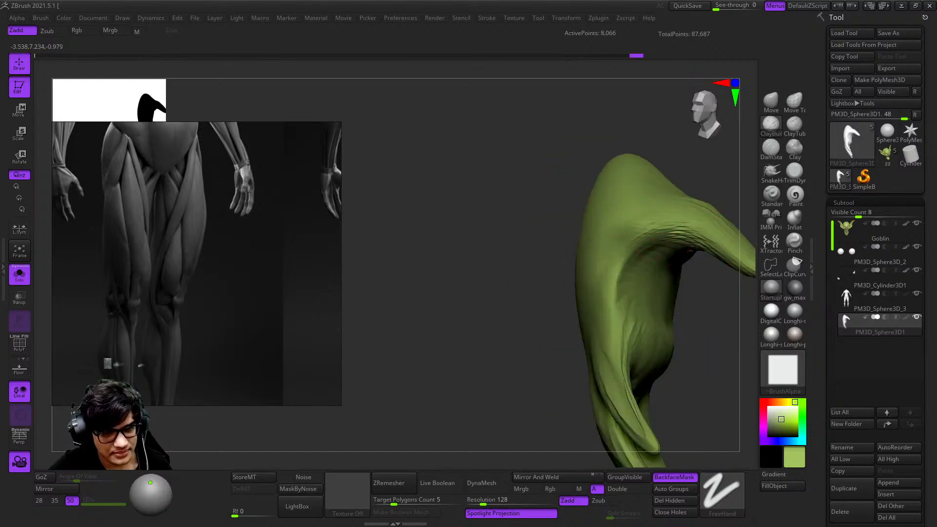
drag(690, 250, 678, 244)
right_drag(678, 244, 614, 245)
drag(581, 209, 584, 222)
mouse_move(584, 222)
right_down()
mouse_move(613, 220)
mouse_move(628, 198)
right_up()
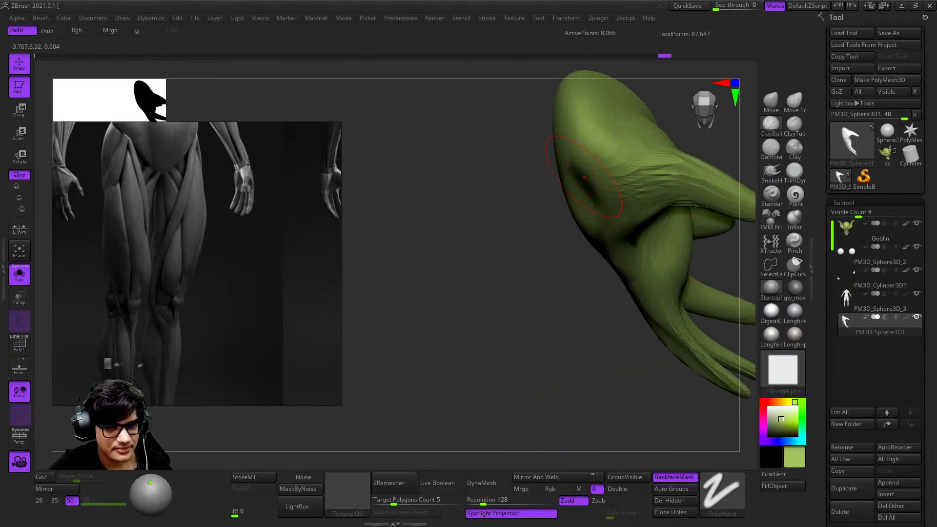
Step: Sculpt the wrist end and heel of the hand with ClayBuildup strokes around the thumb's base
drag(583, 169, 595, 189)
right_drag(595, 189, 563, 190)
drag(566, 232, 561, 219)
mouse_move(571, 239)
alt+right_down()
mouse_move(653, 213)
mouse_move(556, 188)
mouse_move(522, 161)
alt+right_up()
drag(512, 147, 524, 195)
drag(576, 149, 566, 186)
mouse_move(569, 181)
alt+right_down()
mouse_move(629, 214)
mouse_move(608, 209)
alt+right_up()
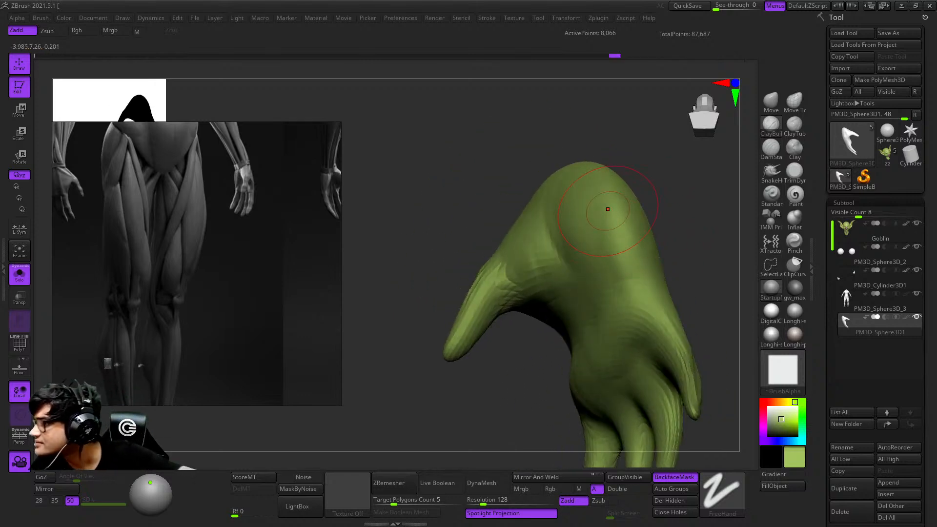
mouse_move(606, 208)
right_down()
mouse_move(623, 237)
mouse_move(642, 190)
mouse_move(678, 214)
mouse_move(661, 239)
right_up()
drag(659, 254, 649, 330)
right_drag(648, 330, 613, 285)
Step: Smooth the back of the hand and build up the first knuckles with the ClayBuildup brush
key(b)
key(c)
key(b)
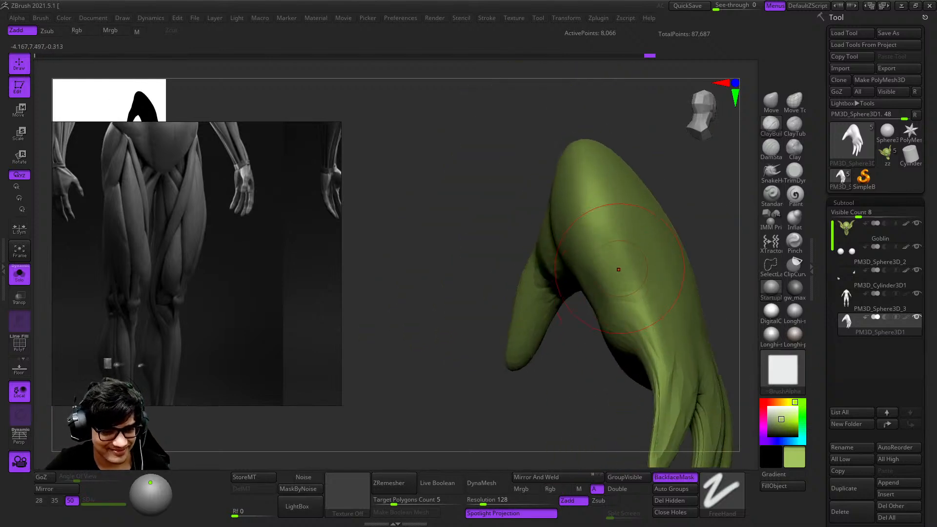
mouse_move(627, 349)
right_down()
mouse_move(604, 261)
mouse_move(643, 244)
mouse_move(619, 204)
right_up()
shift+drag(579, 249, 581, 267)
mouse_move(581, 268)
ctrl+right_down()
mouse_move(597, 305)
mouse_move(530, 337)
mouse_move(591, 253)
ctrl+right_up()
right_click(520, 341)
drag(583, 244, 574, 266)
mouse_move(578, 268)
right_down()
mouse_move(597, 346)
mouse_move(636, 323)
right_up()
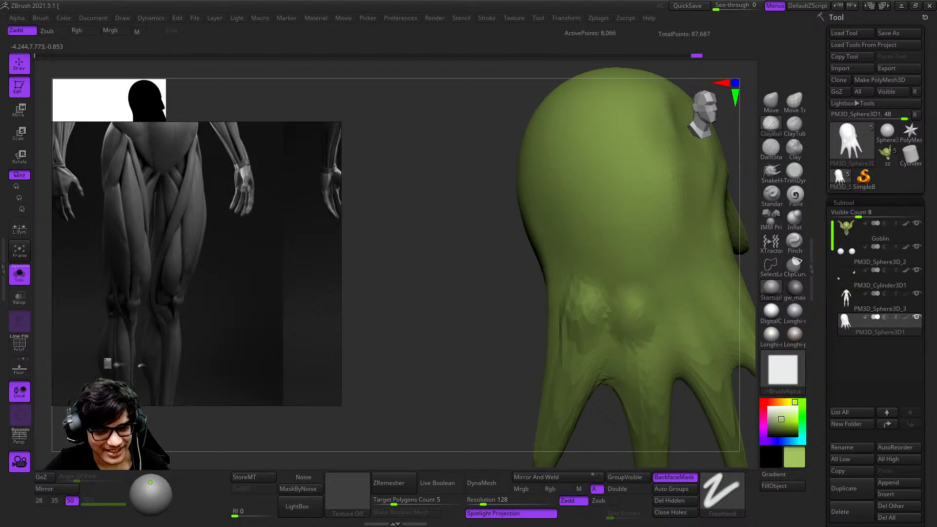
Step: Sculpt tendons running from the knuckles across the back of the hand toward the wrist
right_drag(623, 284, 610, 294)
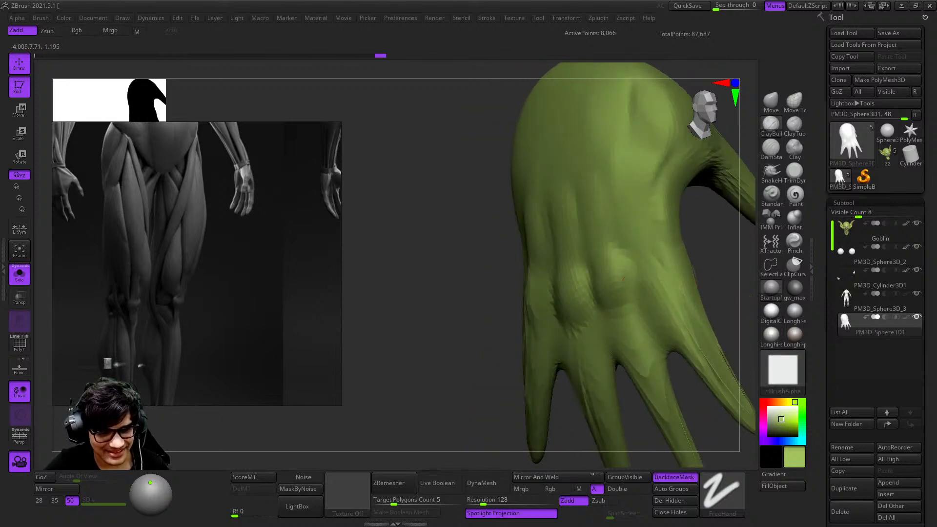
right_drag(629, 181, 673, 203)
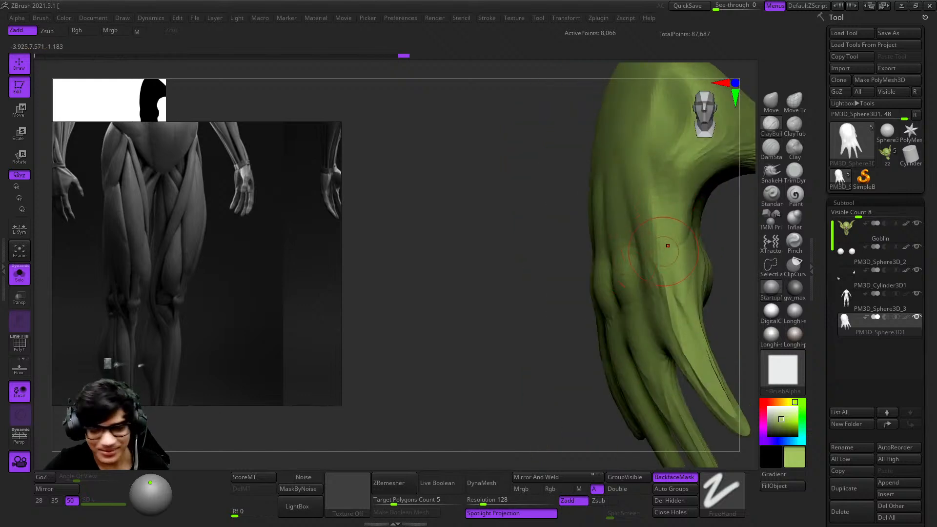
mouse_move(663, 251)
right_down()
mouse_move(610, 280)
mouse_move(630, 249)
mouse_move(612, 223)
right_up()
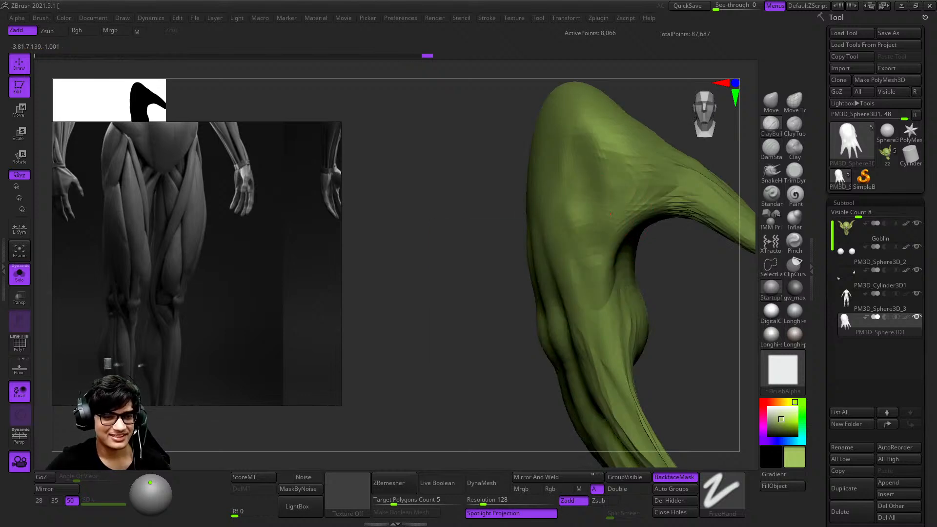
mouse_move(611, 200)
right_down()
mouse_move(644, 212)
mouse_move(659, 251)
mouse_move(631, 279)
right_up()
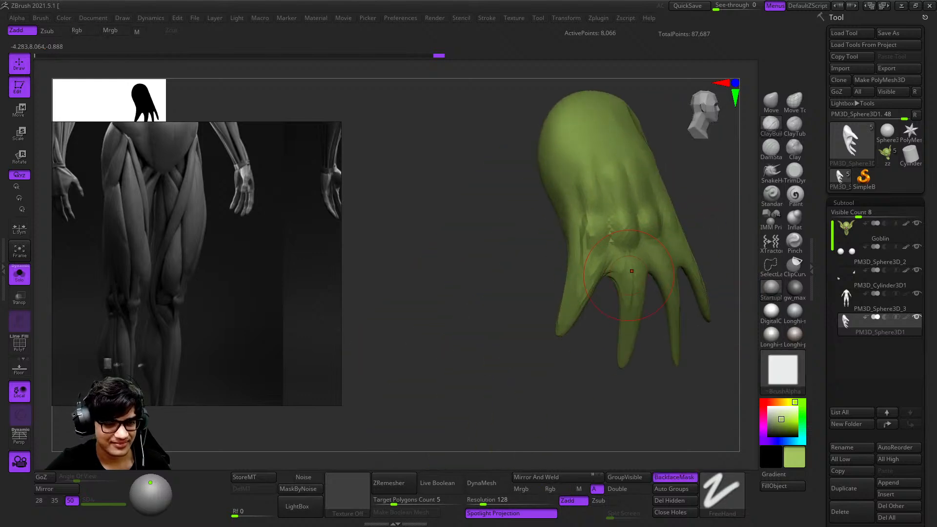
Step: Reshape the gaps between the fingers with the Move Topological brush and display the hand's wireframe
click(794, 101)
ctrl+right_drag(629, 163, 617, 229)
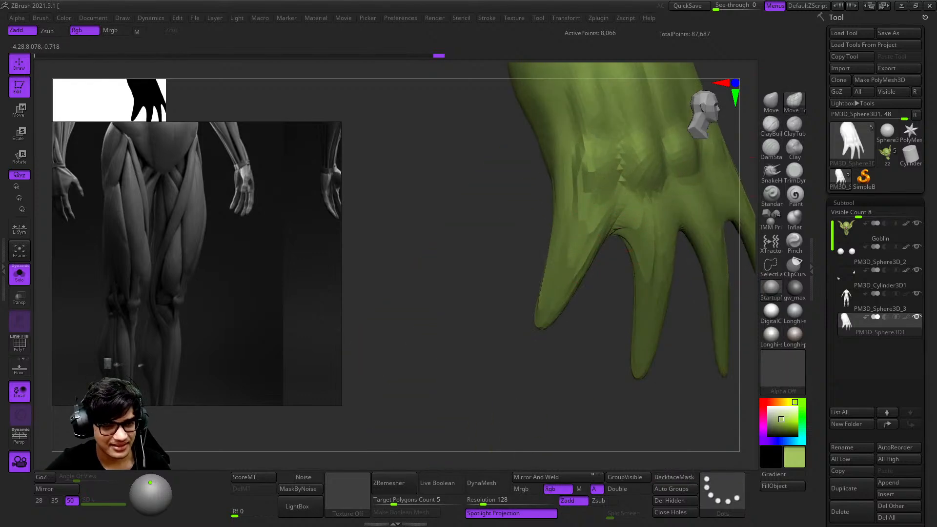
drag(616, 227, 623, 206)
right_drag(622, 206, 585, 266)
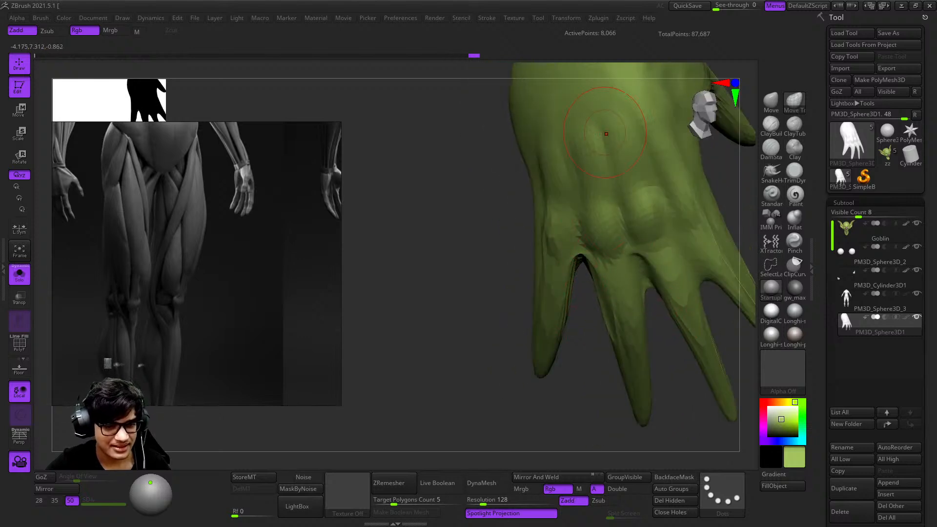
alt+right_drag(606, 183, 514, 219)
ctrl+right_drag(515, 220, 513, 207)
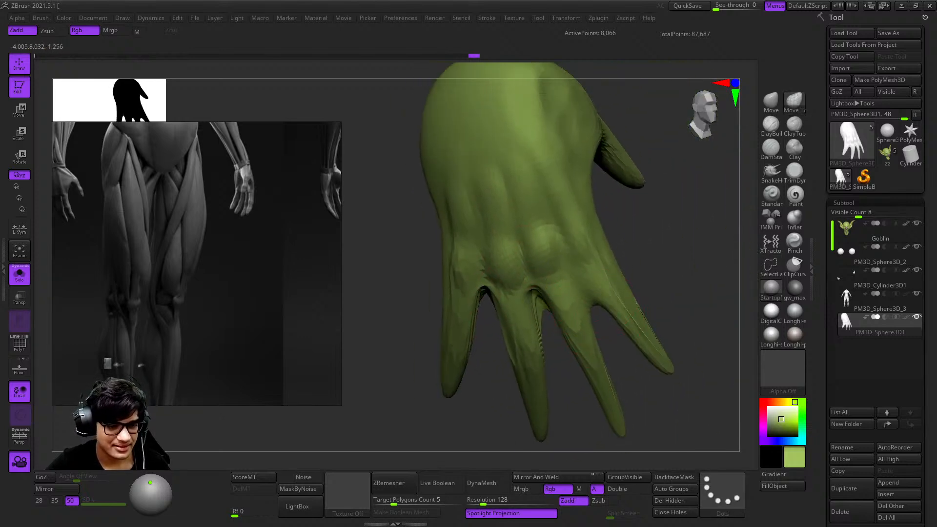
drag(576, 268, 576, 267)
right_drag(576, 266, 610, 219)
key(shift+f)
mouse_move(607, 314)
right_down()
mouse_move(619, 385)
mouse_move(615, 341)
mouse_move(606, 439)
right_up()
alt+right_drag(606, 439, 609, 345)
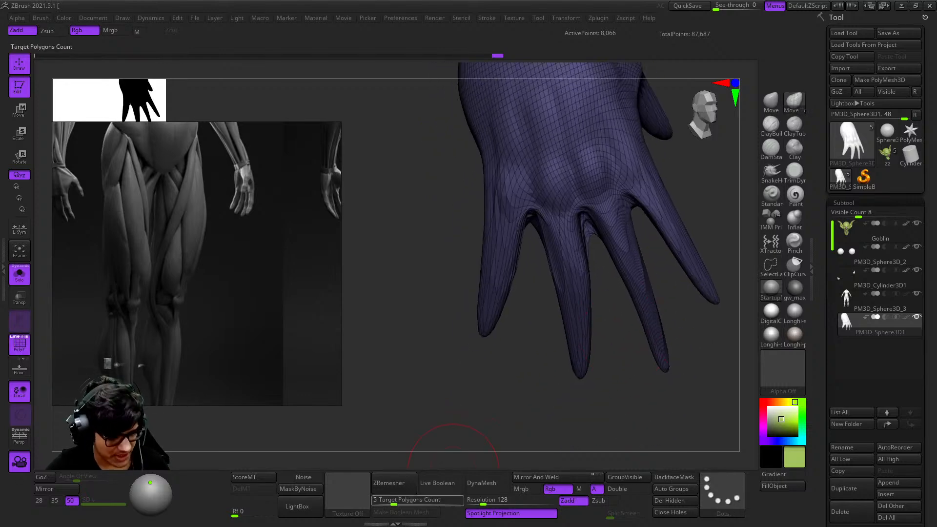
Step: Try remeshing the hand with DynaMesh at resolution 32, and undo it
click(490, 501)
text(28)
key(Return)
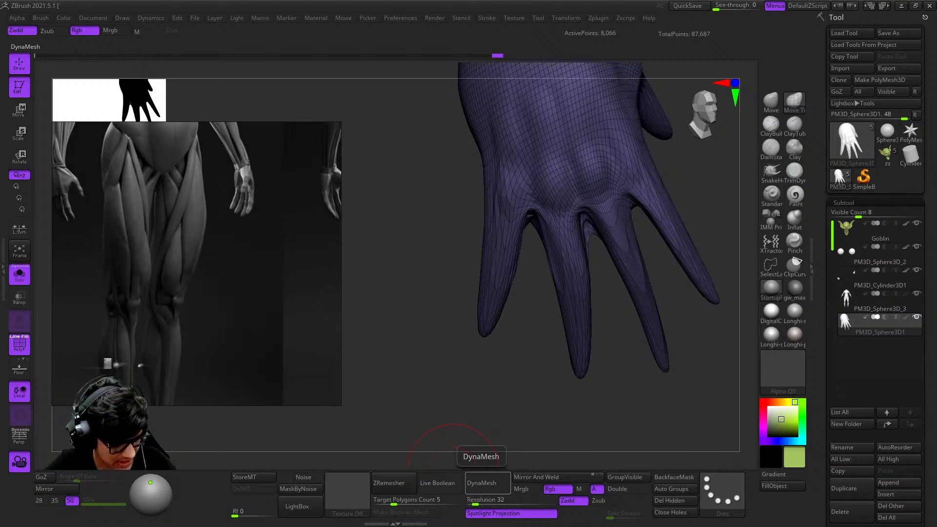
click(481, 483)
key(ctrl+z)
Step: Set the DynaMesh resolution to 64 and remesh the hand
click(483, 500)
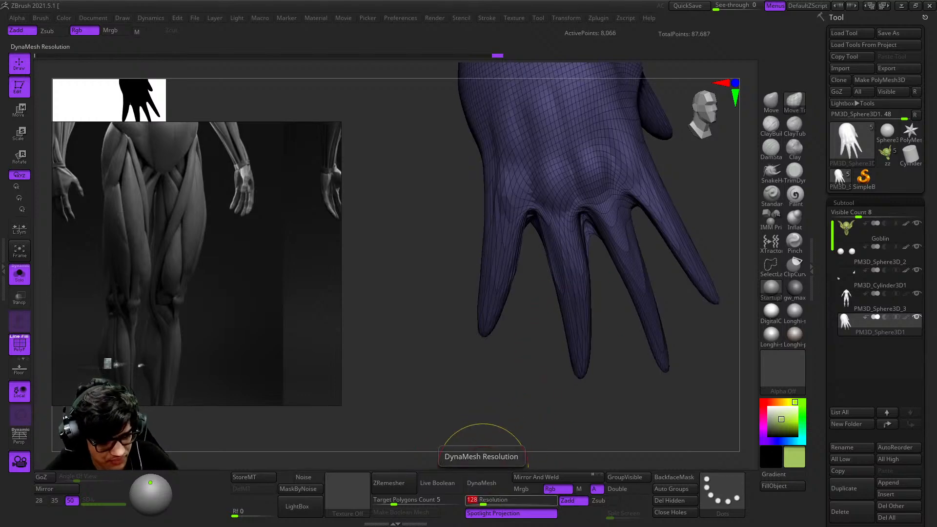
text(64)
key(Return)
click(487, 482)
key(shift+f)
key(shift+f)
alt+right_drag(592, 198, 567, 263)
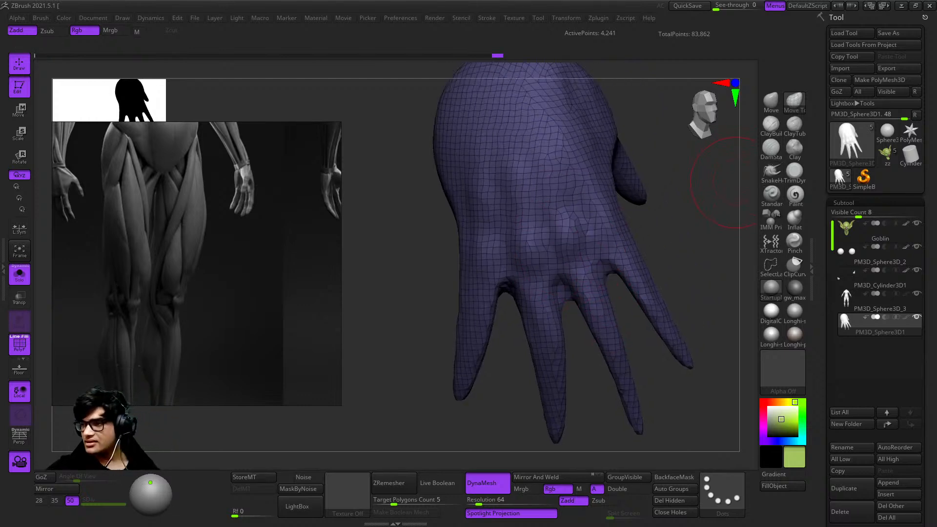
Step: Thicken the fingers and the thumb's tip with the Inflat brush
click(794, 219)
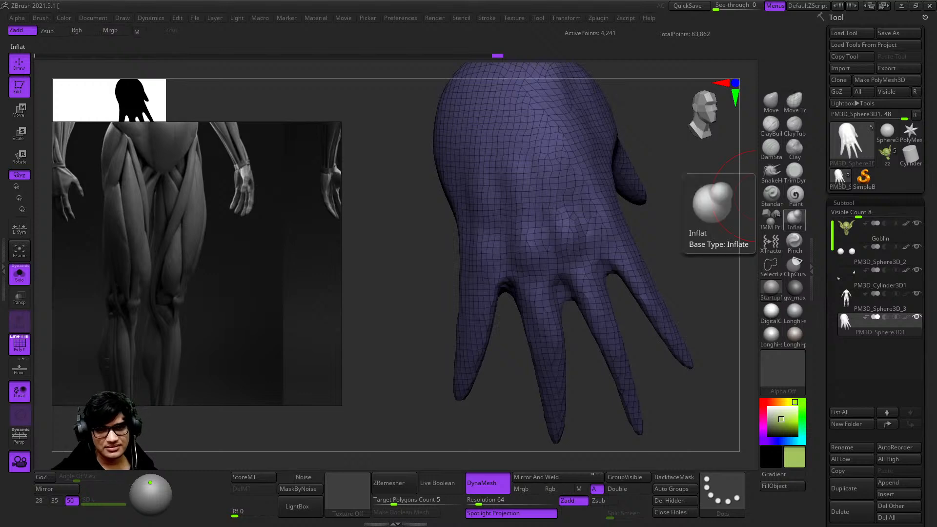
key(space)
alt+right_drag(513, 312, 585, 213)
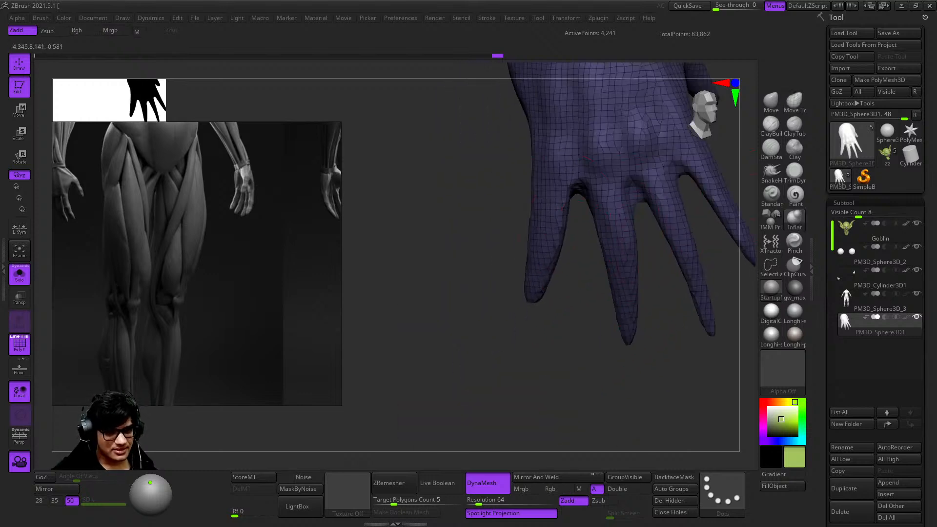
drag(626, 314, 627, 338)
alt+right_drag(628, 332, 537, 409)
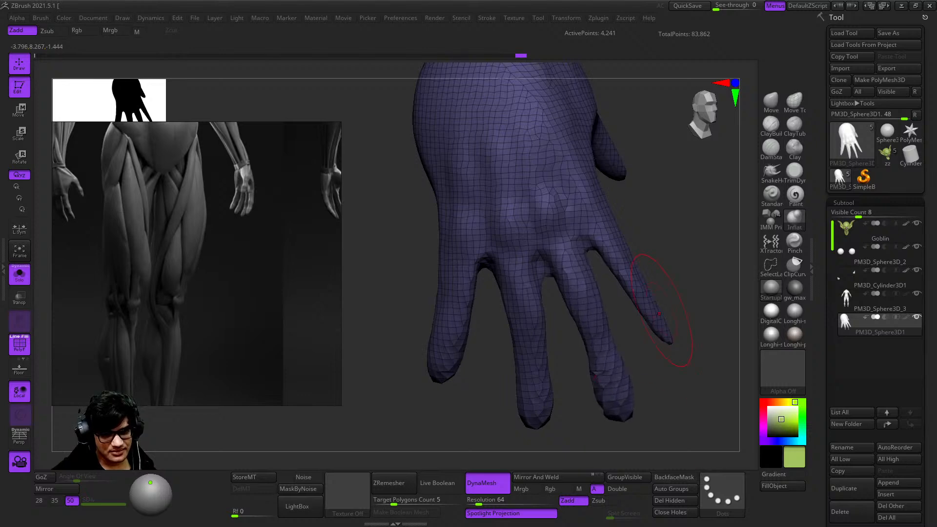
right_drag(595, 376, 582, 283)
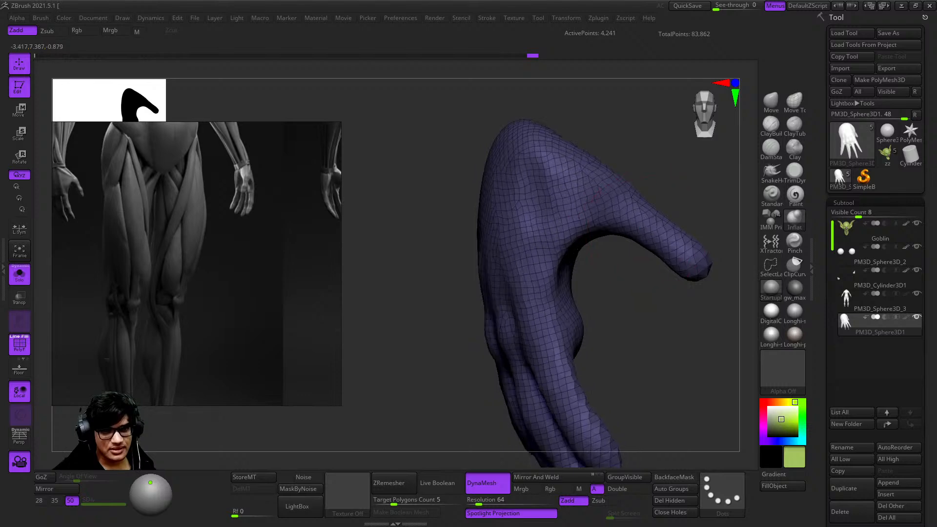
right_drag(633, 230, 631, 246)
drag(637, 256, 627, 304)
right_drag(605, 278, 635, 231)
ctrl+right_drag(652, 312, 639, 234)
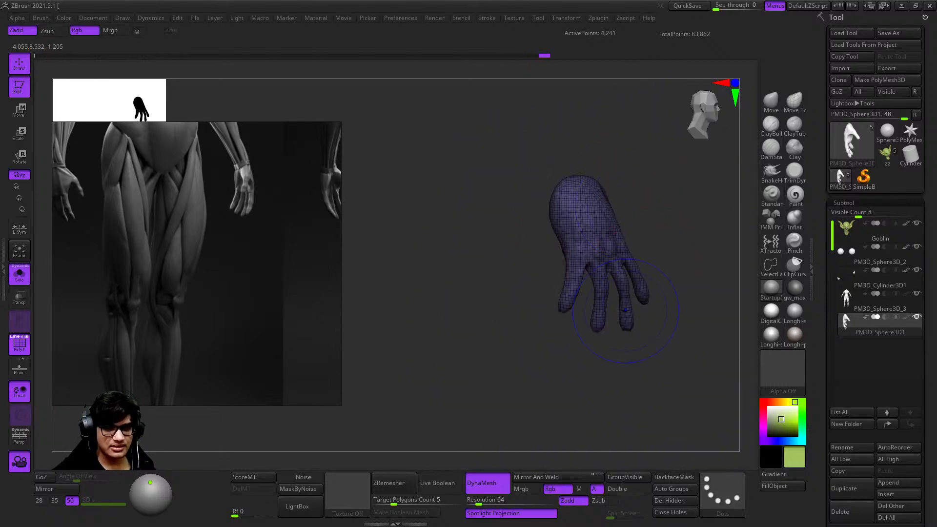
Step: Hide the wireframe and adjust the fingers' shape and spacing with the Move Topological brush
key(shift+f)
alt+right_drag(568, 309, 549, 269)
ctrl+right_drag(604, 253, 616, 312)
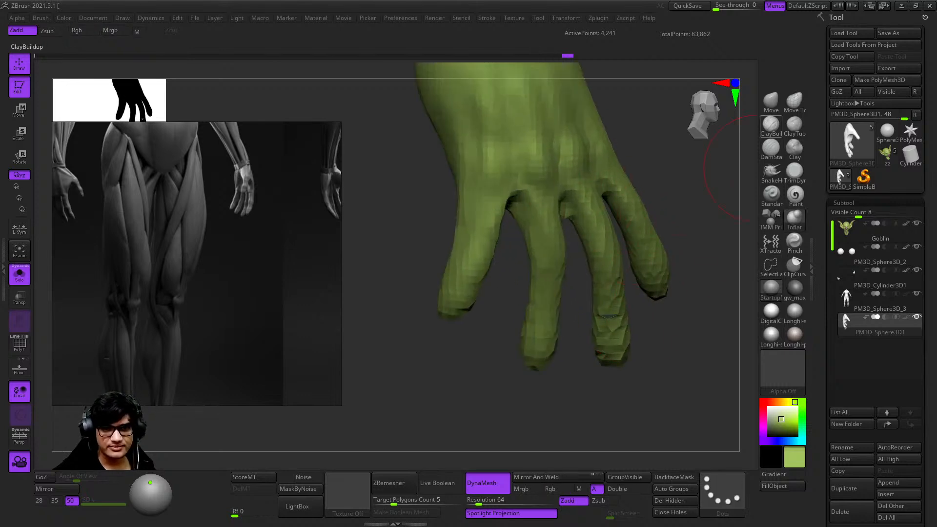
click(794, 102)
ctrl+right_drag(652, 226, 669, 272)
drag(683, 255, 671, 254)
alt+right_drag(660, 257, 687, 216)
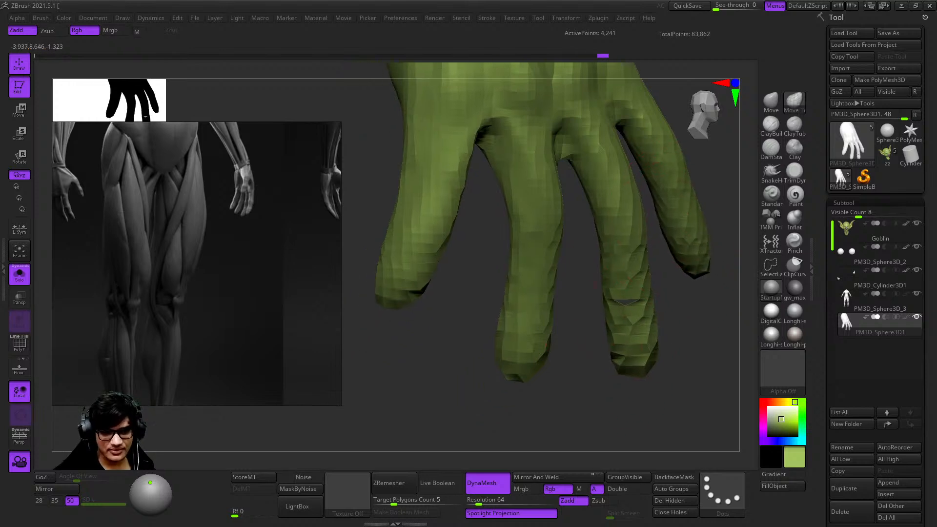
ctrl+right_drag(636, 339, 614, 240)
drag(611, 238, 605, 224)
right_drag(606, 214, 639, 256)
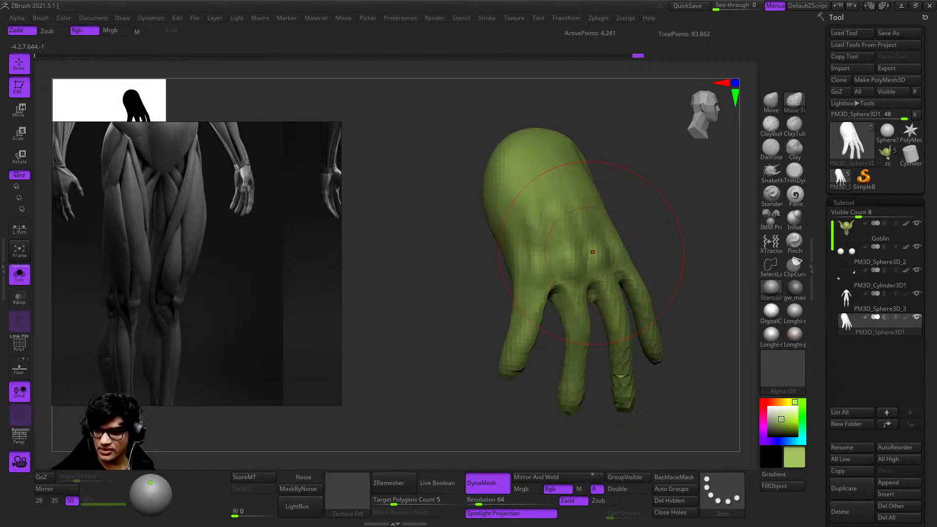
Step: Smooth the back of the hand around the knuckles and the index finger's base
key(shift+f)
key(shift+f)
right_drag(663, 203, 641, 254)
ctrl+right_drag(629, 405, 610, 273)
right_drag(610, 274, 561, 337)
right_click(561, 341)
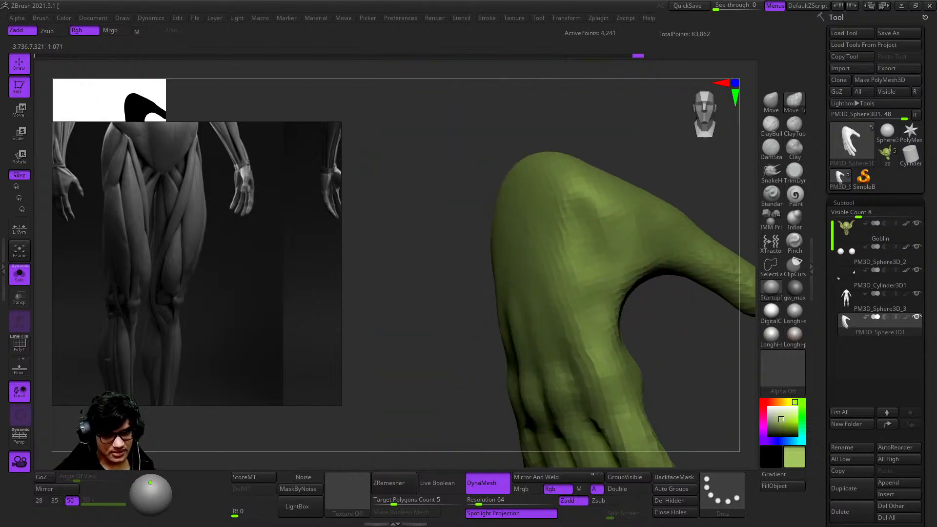
shift+drag(560, 312, 568, 339)
mouse_move(568, 339)
ctrl+right_down()
mouse_move(549, 258)
mouse_move(602, 256)
mouse_move(556, 273)
mouse_move(561, 337)
mouse_move(624, 237)
mouse_move(609, 254)
ctrl+right_up()
ctrl+right_drag(610, 253, 586, 193)
Step: Bring the rest of the body back into view and fit the hand to the forearm at the wrist
key(shift+f)
key(shift+f)
shift+click(332, 298)
right_drag(596, 258, 568, 253)
mouse_move(568, 254)
ctrl+right_down()
mouse_move(570, 200)
mouse_move(575, 227)
mouse_move(554, 221)
mouse_move(542, 245)
mouse_move(606, 241)
mouse_move(522, 251)
ctrl+right_up()
key(shift+f)
key(shift+f)
right_click(572, 229)
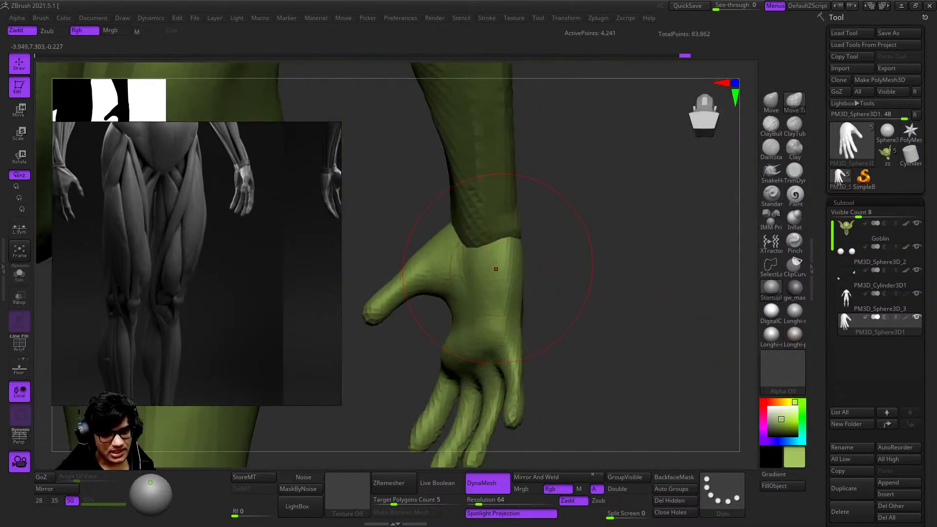
right_click(455, 247)
right_drag(455, 247, 448, 230)
mouse_move(498, 365)
right_down()
mouse_move(580, 312)
mouse_move(559, 196)
mouse_move(516, 298)
mouse_move(511, 286)
right_up()
ctrl+right_drag(475, 328, 525, 423)
Step: Mask the palm and thumb, reposition the four fingers with the transform gizmo, and clear the mask
ctrl+drag(580, 438, 593, 254)
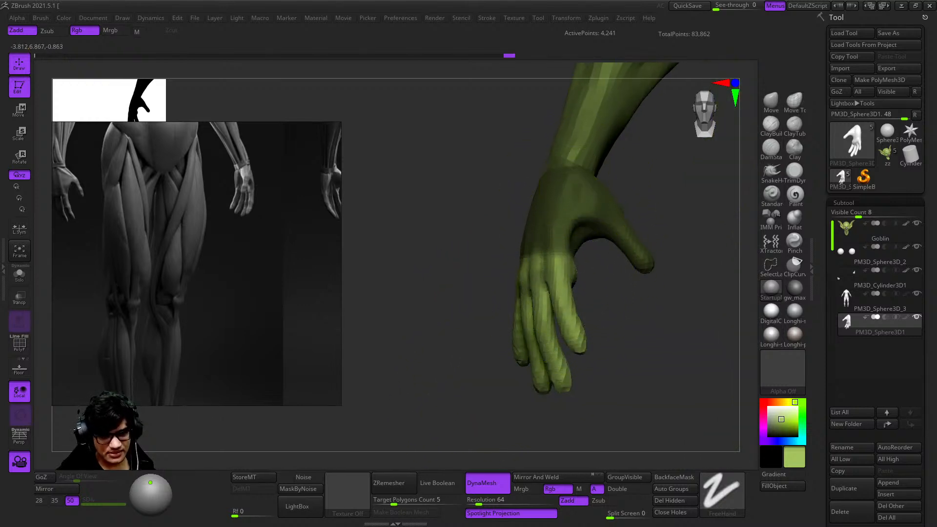
key(w)
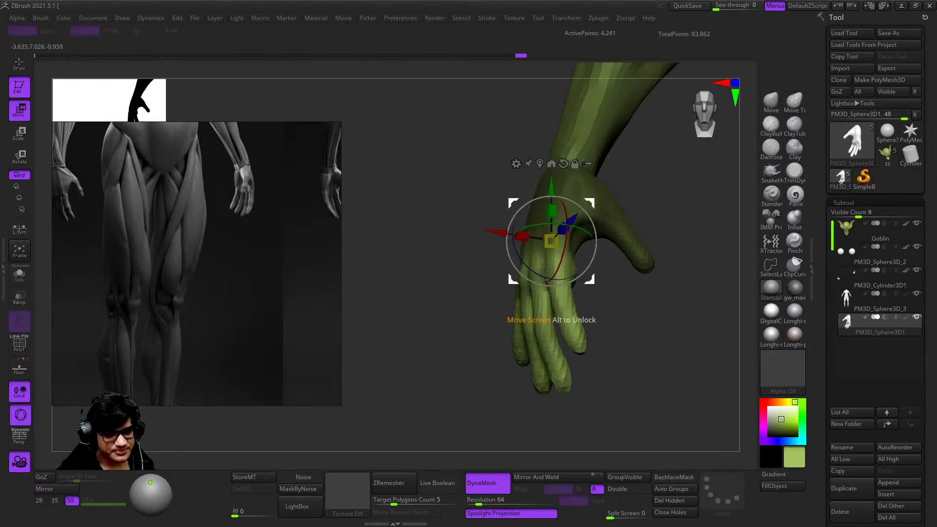
right_drag(507, 337, 604, 351)
key(q)
ctrl+drag(598, 420, 603, 424)
Step: Build up the back of the hand near the knuckles with the ClayBuildup brush
mouse_move(600, 423)
ctrl+right_down()
mouse_move(564, 278)
mouse_move(576, 341)
ctrl+right_up()
right_drag(576, 342, 594, 212)
right_click(496, 312)
mouse_move(522, 274)
ctrl+right_down()
mouse_move(536, 361)
mouse_move(519, 250)
ctrl+right_up()
mouse_move(539, 281)
right_down()
mouse_move(548, 224)
mouse_move(568, 244)
mouse_move(580, 185)
right_up()
click(771, 126)
right_drag(629, 254, 610, 244)
mouse_move(585, 195)
ctrl+right_down()
mouse_move(559, 242)
mouse_move(536, 252)
mouse_move(533, 221)
mouse_move(478, 246)
ctrl+right_up()
mouse_move(577, 236)
right_down()
mouse_move(569, 230)
mouse_move(629, 314)
right_up()
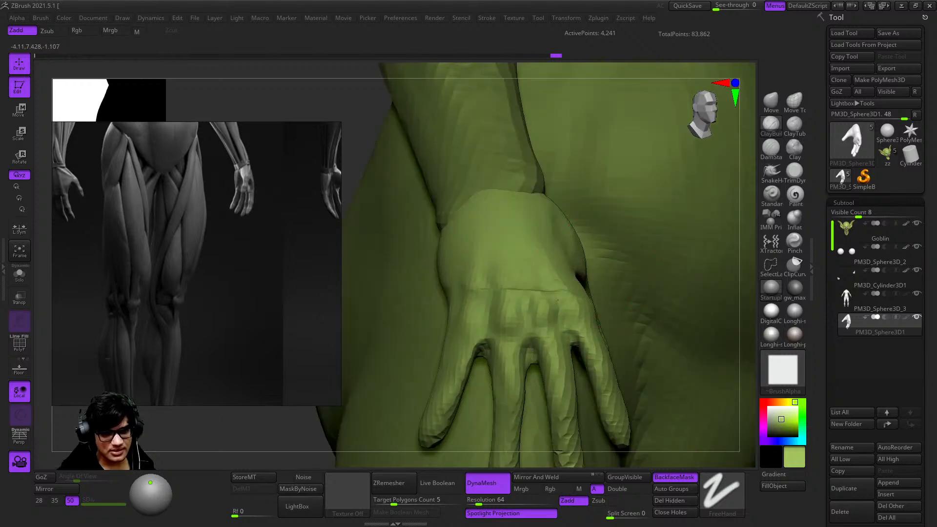
Step: Adjust the hand's outline and finger placement with a resized Move Topological brush
mouse_move(564, 263)
ctrl+right_down()
mouse_move(493, 159)
mouse_move(562, 278)
ctrl+right_up()
click(794, 103)
key(space)
right_drag(486, 146, 541, 312)
key(space)
right_drag(542, 234, 507, 234)
right_drag(507, 235, 559, 237)
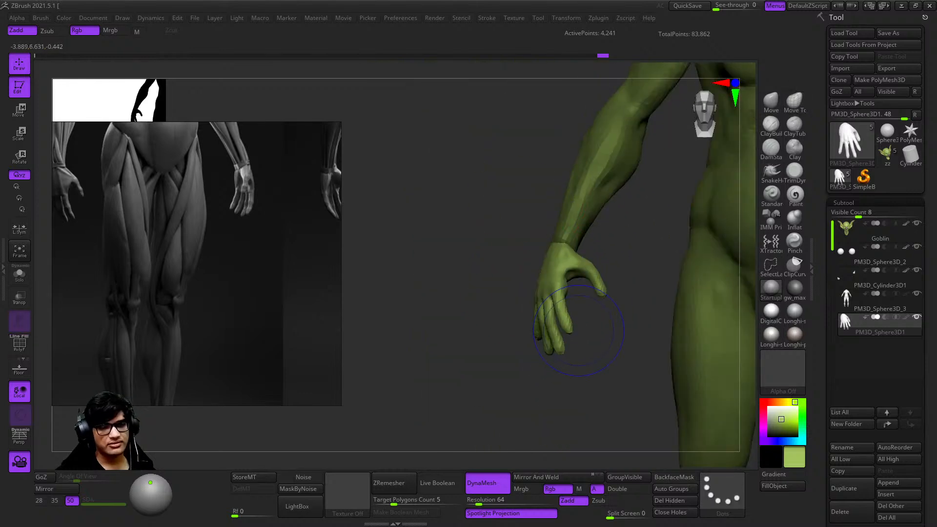
Step: Frame the whole figure and mirror the hand onto the opposite arm
key(f)
ctrl+right_drag(576, 370, 423, 117)
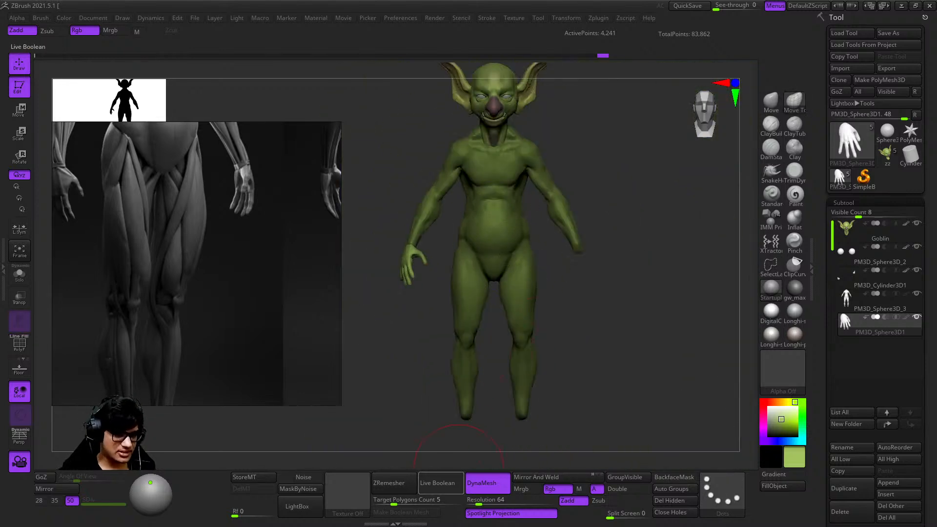
ctrl+right_drag(597, 390, 551, 336)
Step: Adjust the size and placement of the mirrored hands at the wrists with the transform gizmo
key(e)
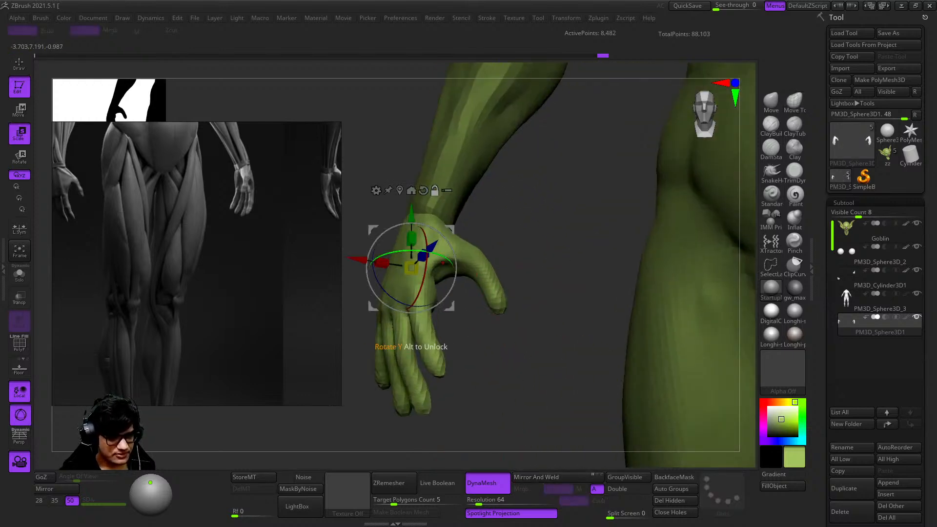
alt+right_drag(409, 252, 477, 268)
mouse_move(477, 268)
mouse_down()
mouse_move(499, 268)
mouse_move(506, 279)
mouse_move(451, 273)
mouse_move(500, 271)
mouse_move(488, 272)
mouse_up()
key(q)
key(e)
key(q)
ctrl+right_drag(488, 273, 488, 229)
ctrl+right_drag(482, 332, 474, 274)
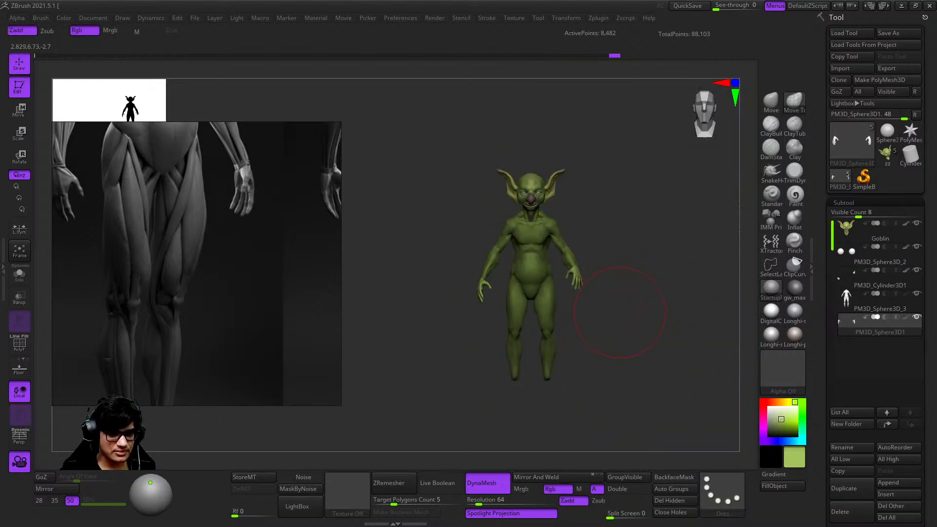
Step: Rotate the hands with the gizmo to follow the direction of the forearms in front and side views
ctrl+right_drag(561, 322, 571, 383)
key(e)
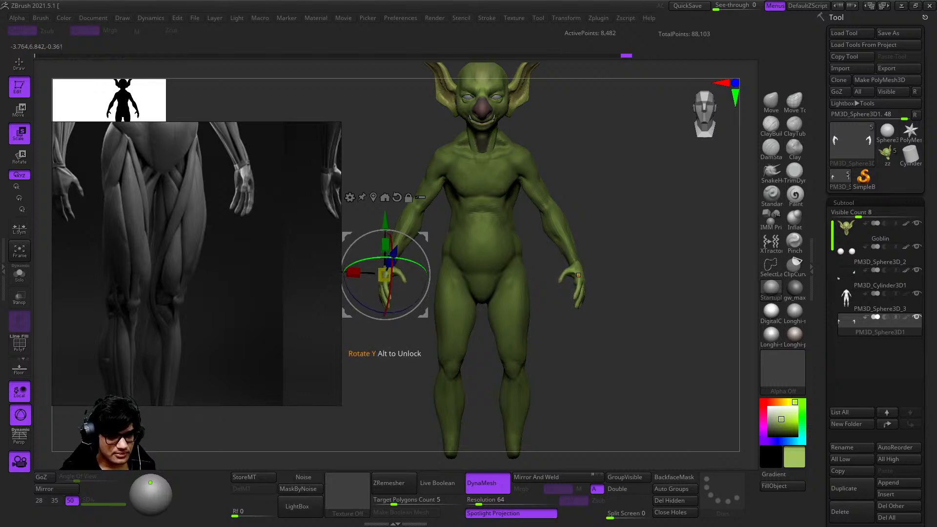
key(q)
mouse_move(656, 309)
right_down()
mouse_move(602, 288)
mouse_move(675, 312)
right_up()
key(e)
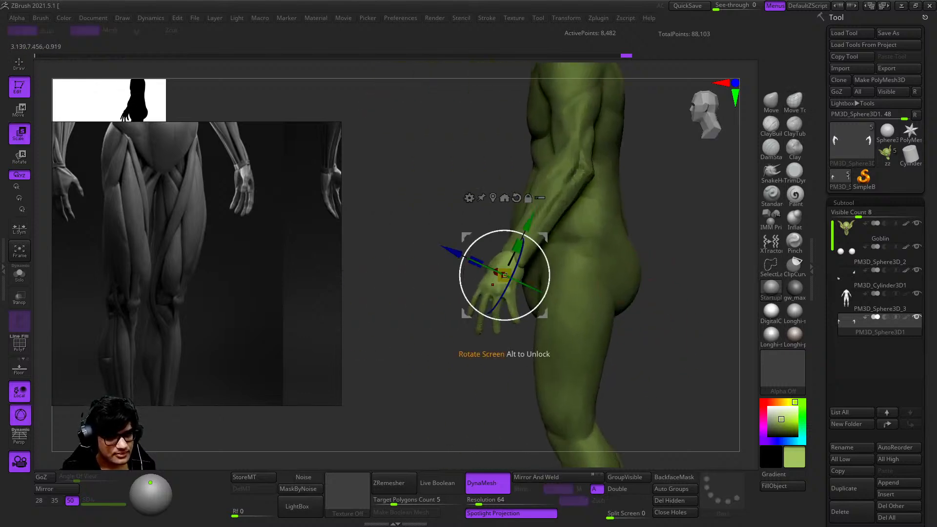
key(q)
right_drag(518, 255, 590, 263)
ctrl+right_drag(591, 263, 616, 317)
Step: Select the body mesh and adjust the forearm's end where it meets the hand
alt+click(544, 247)
mouse_move(547, 246)
right_down()
mouse_move(617, 244)
mouse_move(756, 166)
right_up()
mouse_move(614, 272)
ctrl+right_down()
mouse_move(604, 209)
mouse_move(554, 213)
mouse_move(581, 263)
ctrl+right_up()
right_click(581, 264)
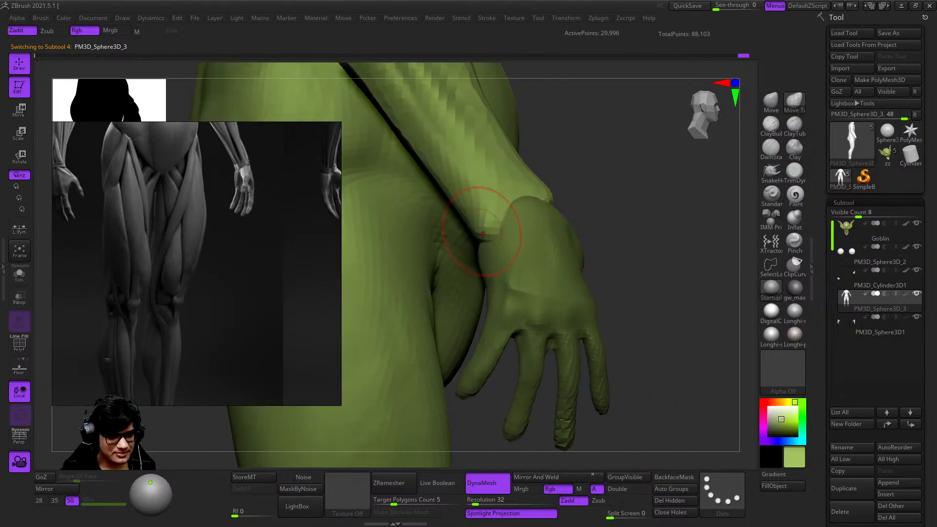
Step: Select the hands again and reshape the back of the hand around the wrist with the Move Topological brush
alt+click(512, 251)
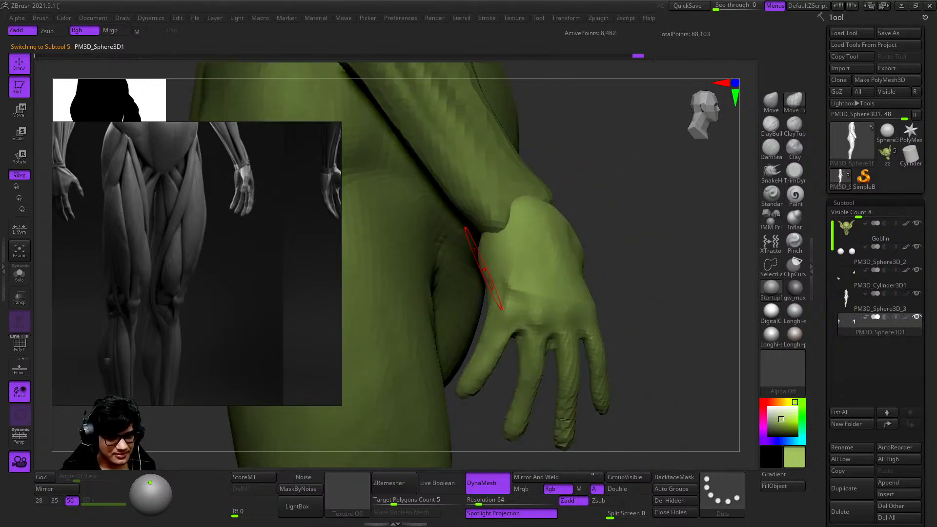
right_drag(497, 245, 527, 279)
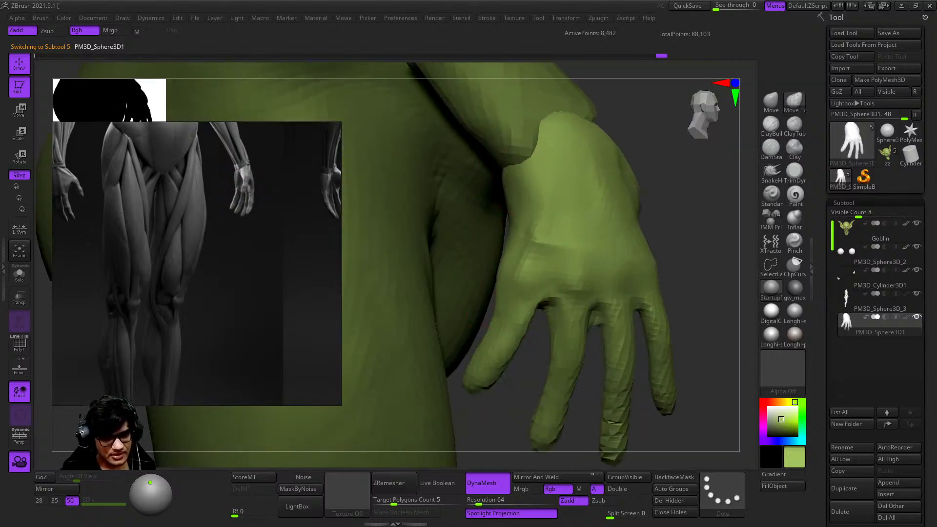
right_drag(527, 278, 512, 196)
mouse_move(513, 195)
right_down()
mouse_move(566, 243)
mouse_move(512, 276)
mouse_move(585, 267)
mouse_move(551, 253)
mouse_move(537, 268)
mouse_move(537, 292)
mouse_move(538, 260)
mouse_move(581, 210)
mouse_move(561, 253)
mouse_move(595, 288)
right_up()
ctrl+right_drag(594, 201, 536, 259)
ctrl+right_drag(537, 258, 522, 239)
right_drag(522, 239, 585, 321)
Step: Resize the Move Topological brush and refine the side of the hand and the fingers' spacing
key(space)
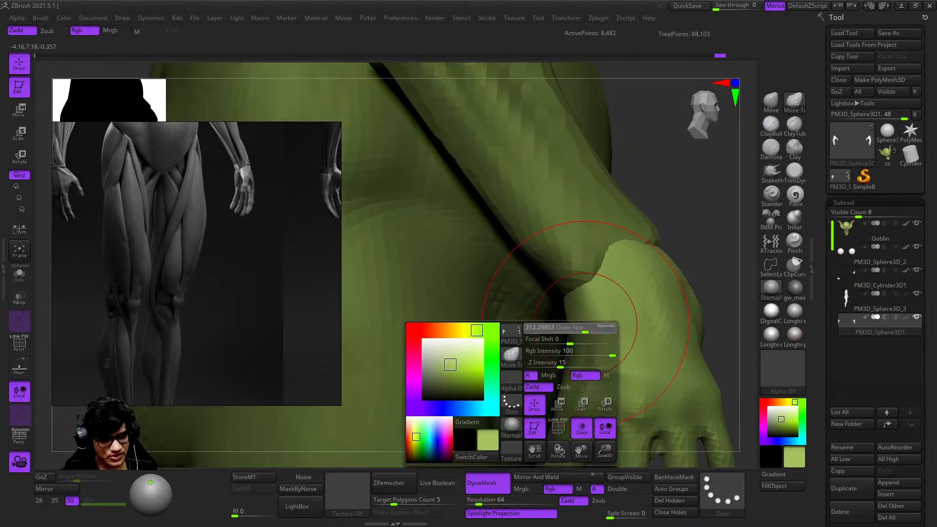
drag(585, 324, 591, 324)
alt+right_drag(580, 322, 574, 266)
ctrl+right_drag(573, 266, 561, 278)
key(space)
drag(566, 294, 561, 295)
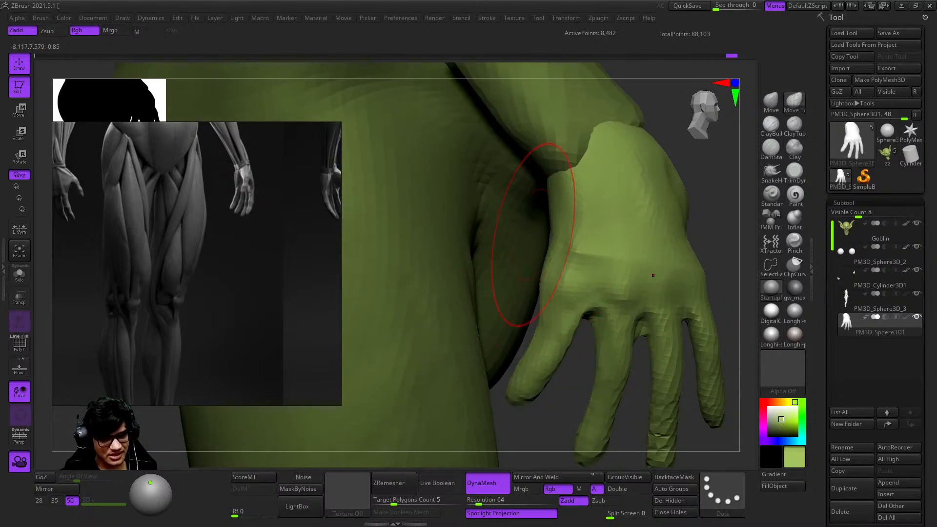
right_drag(594, 315, 530, 271)
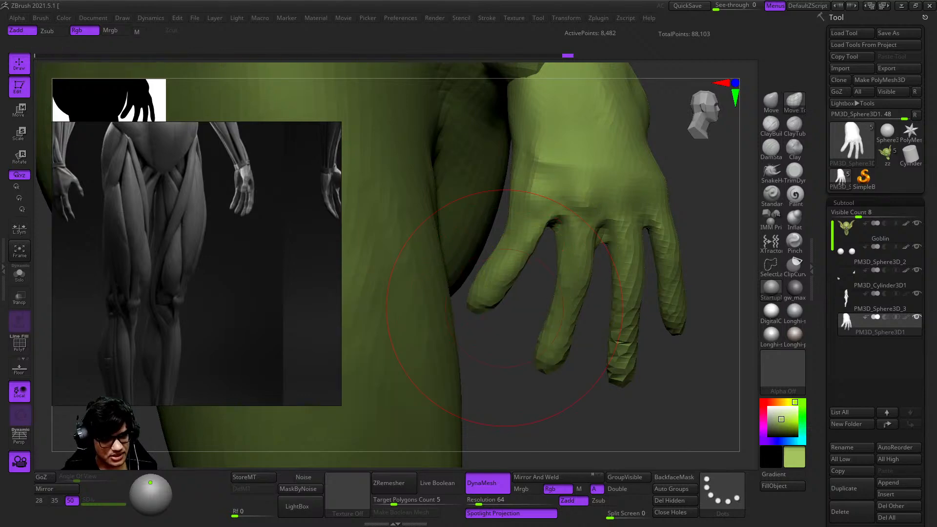
ctrl+right_drag(561, 293, 512, 268)
drag(570, 291, 577, 291)
alt+right_drag(613, 214, 628, 286)
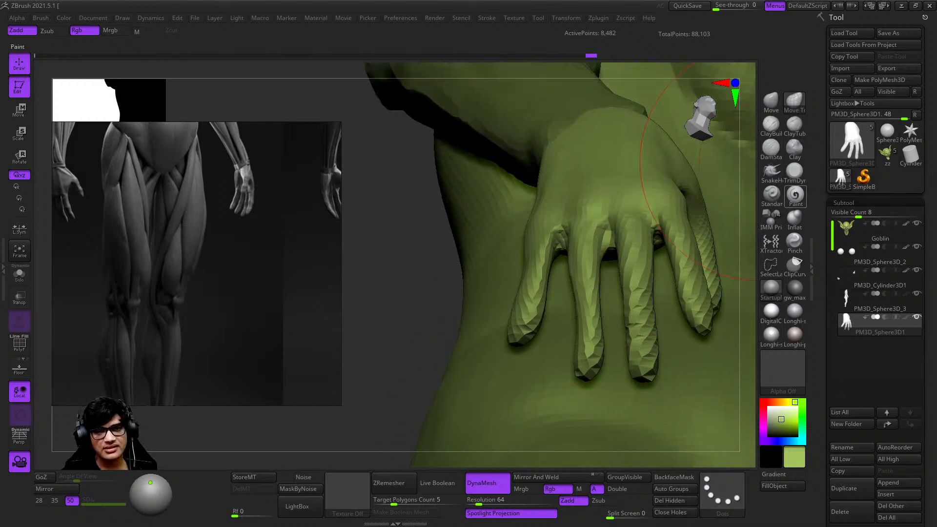
Step: Thicken the fingers with a resized Inflate brush
click(794, 217)
key(space)
ctrl+right_drag(583, 345, 566, 263)
right_drag(566, 264, 635, 273)
key(space)
ctrl+right_drag(634, 341, 629, 273)
mouse_move(629, 273)
alt+right_down()
mouse_move(693, 266)
mouse_move(654, 302)
alt+right_up()
ctrl+right_drag(578, 248, 605, 283)
Step: Reposition the hands with the gizmo and remesh them with DynaMesh at resolution 64
key(r)
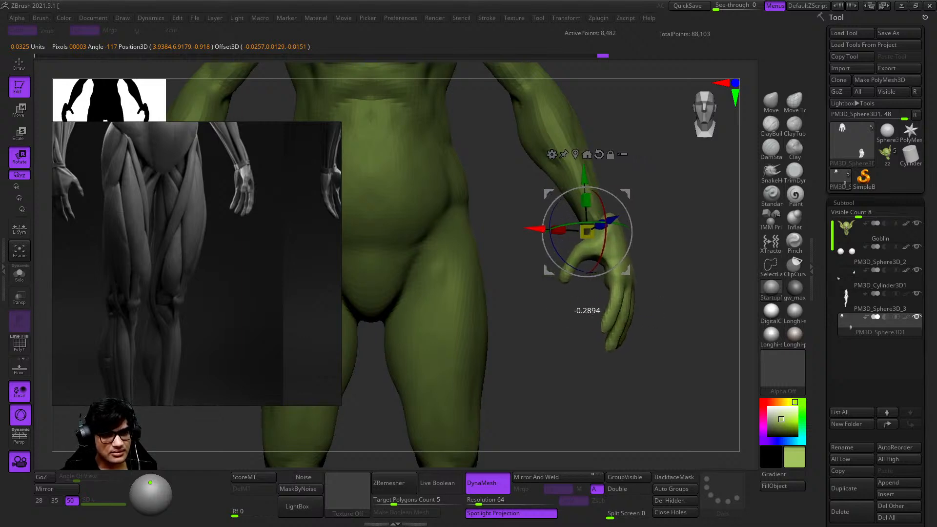
key(q)
ctrl+right_drag(580, 374, 464, 261)
ctrl+drag(653, 339, 646, 356)
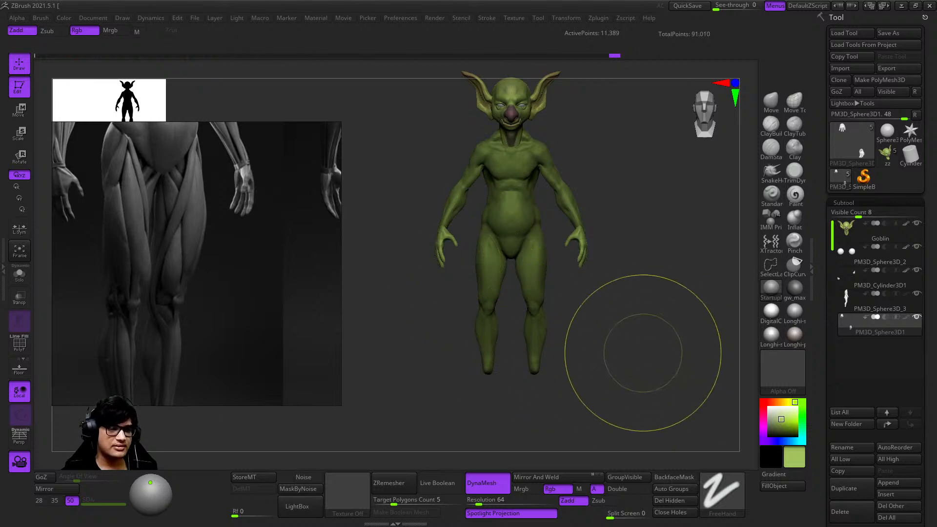
Step: Move the hands toward the forearm ends from a side view with the gizmo
ctrl+right_drag(646, 356, 605, 301)
ctrl+right_drag(597, 241, 634, 303)
right_drag(644, 312, 595, 270)
mouse_move(607, 228)
right_down()
mouse_move(581, 226)
mouse_move(553, 271)
right_up()
key(w)
drag(523, 197, 538, 201)
key(q)
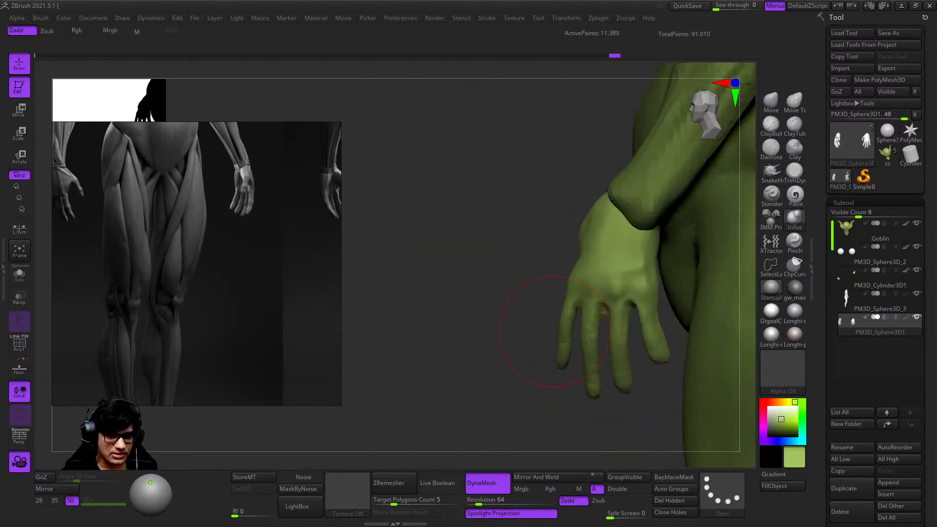
Step: Shift the hands further into line with the forearms and check the fit from the front
shift+right_drag(581, 318, 569, 288)
key(w)
drag(538, 210, 555, 212)
key(q)
ctrl+right_drag(587, 383, 495, 234)
alt+right_drag(663, 326, 669, 342)
ctrl+right_drag(623, 251, 646, 332)
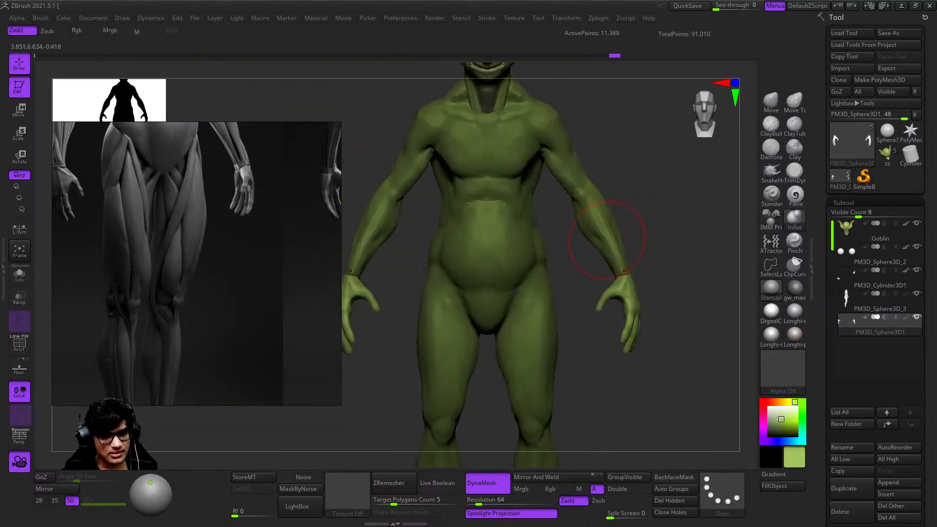
Step: Select the body mesh and thicken the forearms near the wrists with the Inflate brush
alt+click(609, 239)
key(shift+f)
key(shift+f)
click(794, 220)
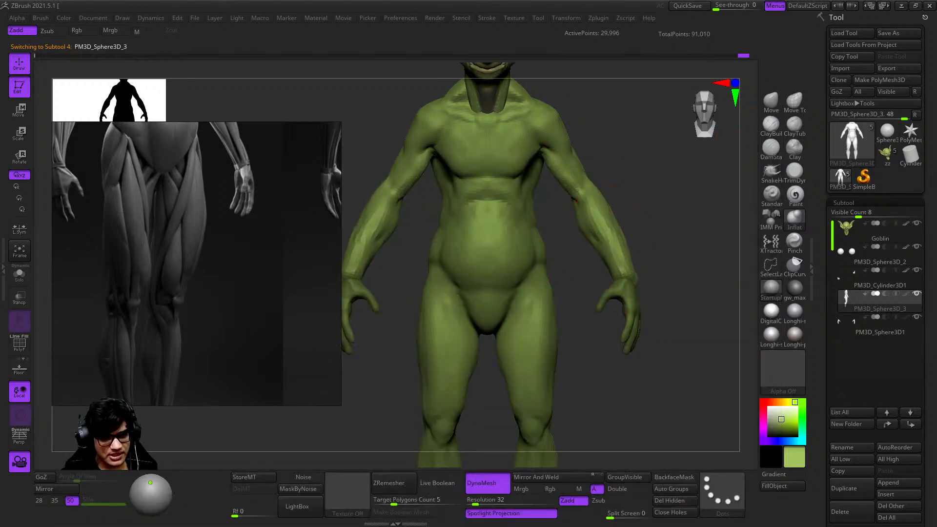
ctrl+right_drag(599, 273, 605, 200)
ctrl+right_drag(670, 259, 619, 299)
Step: Switch the reference board from the anatomy photos to the green goblin concept art and enlarge its body
scroll(196, 263, down, 6)
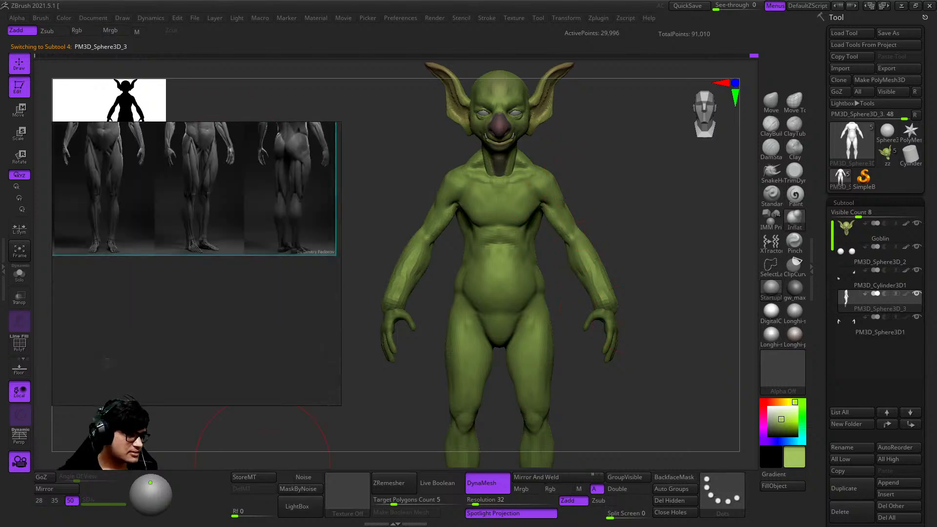
scroll(276, 185, up, 6)
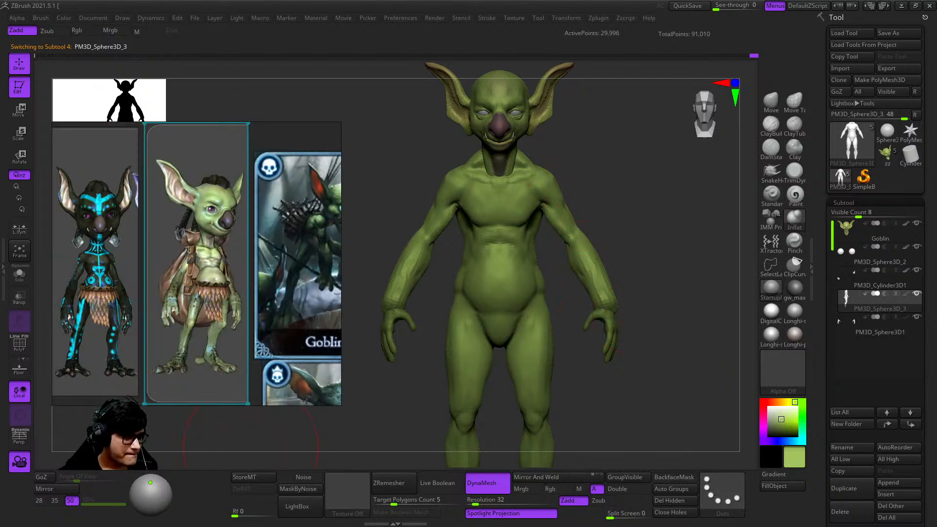
right_drag(414, 172, 420, 173)
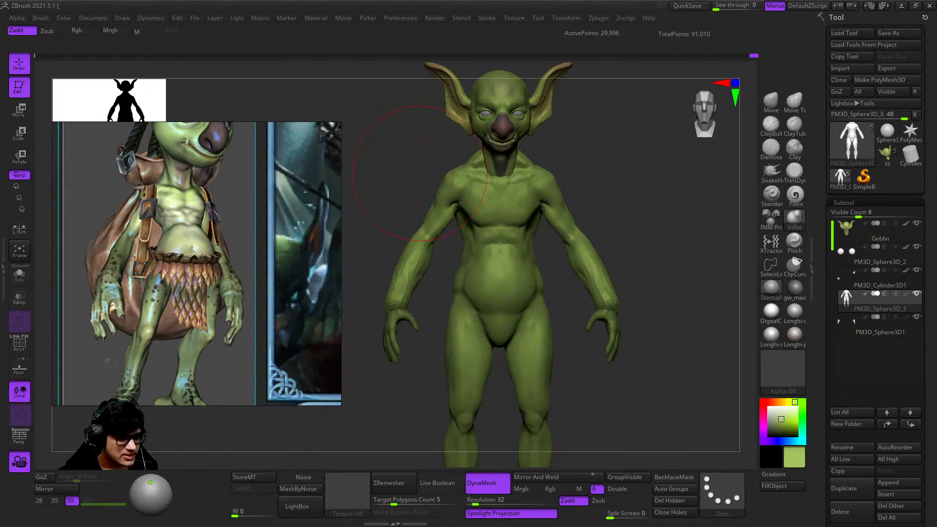
Step: Reshape the forearm's end near the wrist from the side view
right_drag(573, 222, 513, 283)
alt+right_drag(512, 283, 630, 273)
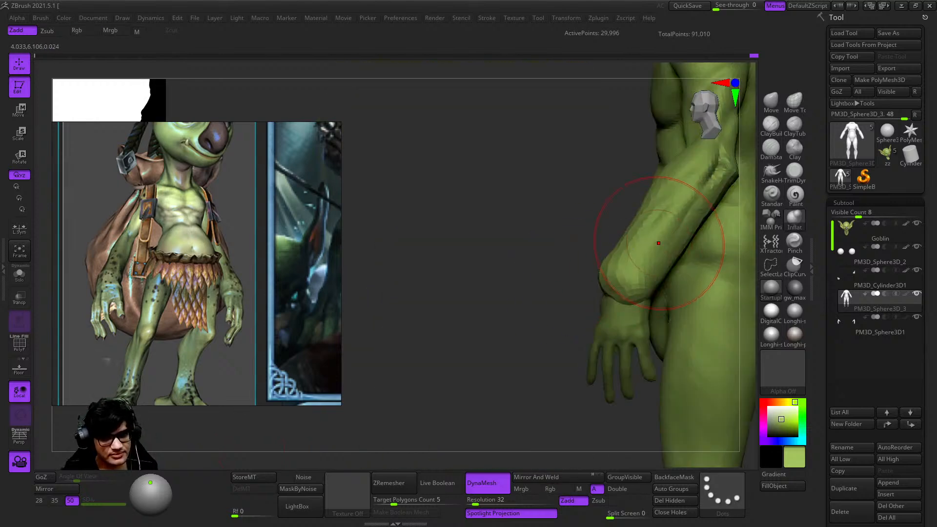
right_drag(711, 209, 776, 235)
Step: Select the hands, enlarge them with the transform gizmo, and place them over the forearm ends
alt+click(607, 328)
key(shift+f)
key(shift+f)
right_drag(611, 329, 541, 324)
key(w)
shift+right_drag(601, 295, 607, 304)
mouse_move(607, 291)
mouse_down()
mouse_move(583, 311)
mouse_move(603, 292)
mouse_up()
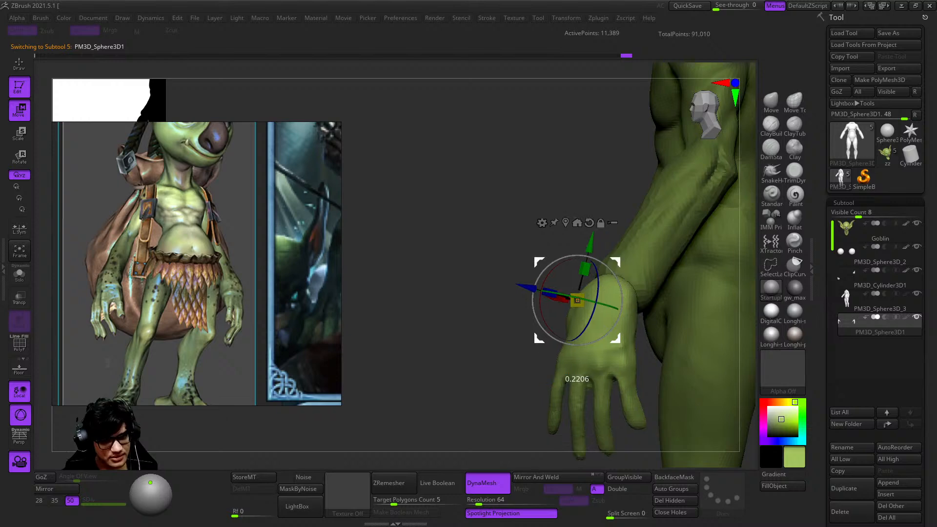
shift+right_drag(603, 291, 679, 294)
mouse_move(557, 262)
mouse_down()
mouse_move(477, 281)
mouse_move(468, 255)
mouse_move(475, 258)
mouse_up()
key(q)
Step: Reposition the enlarged hands at the wrists from several angles with the Move gizmo
mouse_move(531, 291)
ctrl+right_down()
mouse_move(644, 200)
mouse_move(718, 192)
ctrl+right_up()
right_drag(685, 255, 385, 263)
ctrl+right_drag(575, 234, 517, 227)
ctrl+right_drag(529, 141, 551, 213)
ctrl+right_drag(516, 265, 521, 293)
key(w)
drag(496, 260, 500, 258)
ctrl+right_drag(522, 278, 524, 224)
shift+right_drag(524, 224, 659, 216)
key(q)
Step: Select the body mesh and compare the enlarged hands' proportions with the whole figure
right_click(551, 292)
alt+right_drag(568, 260, 600, 264)
alt+click(657, 243)
key(shift+f)
key(shift+f)
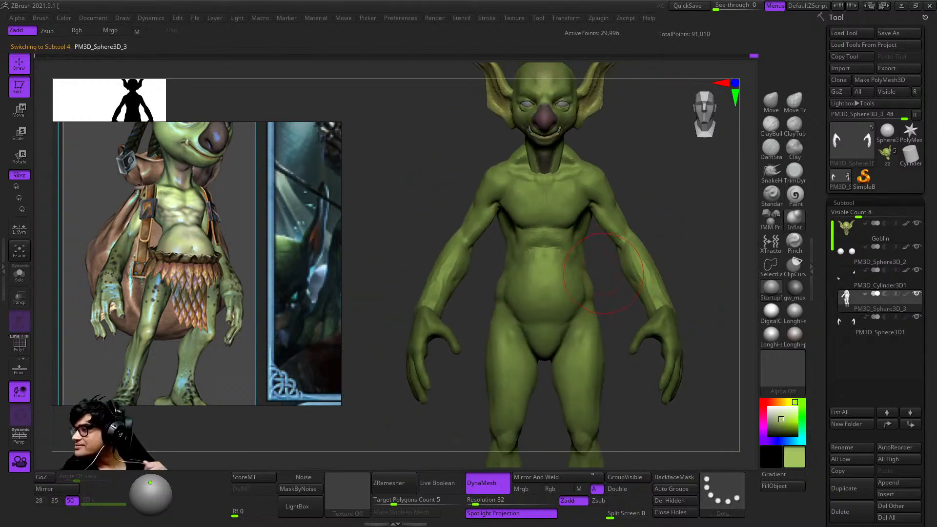
ctrl+right_drag(632, 309, 558, 237)
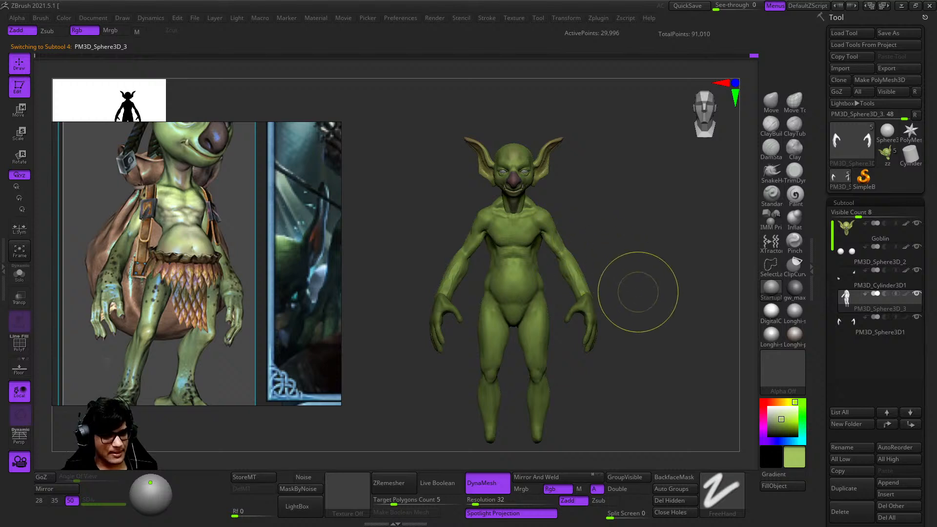
ctrl+right_drag(638, 293, 636, 330)
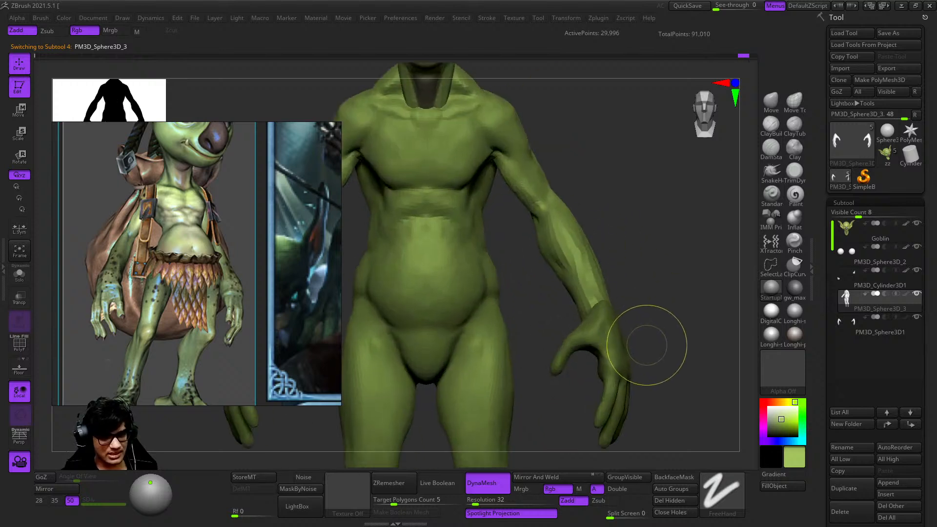
Step: Select the hands and relocate the transform gizmo's pivot to the wrist
alt+click(596, 313)
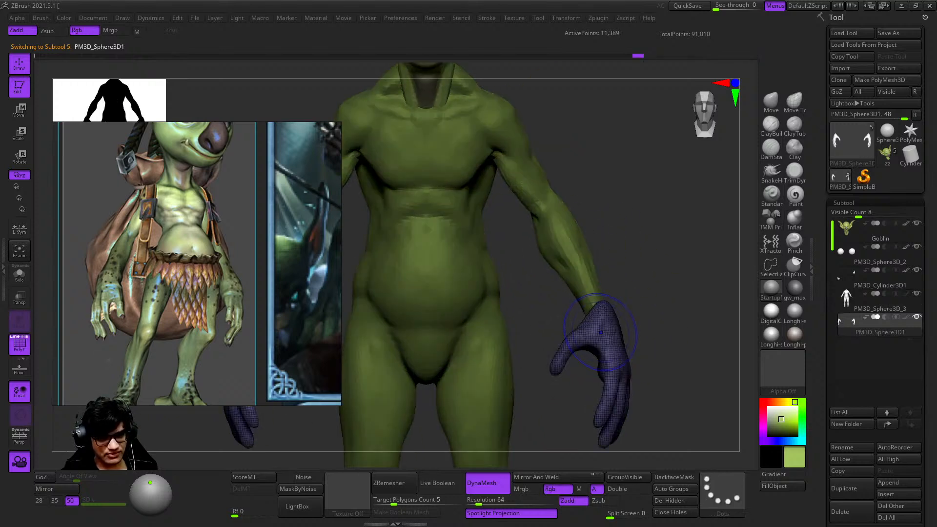
drag(648, 261, 576, 273)
key(r)
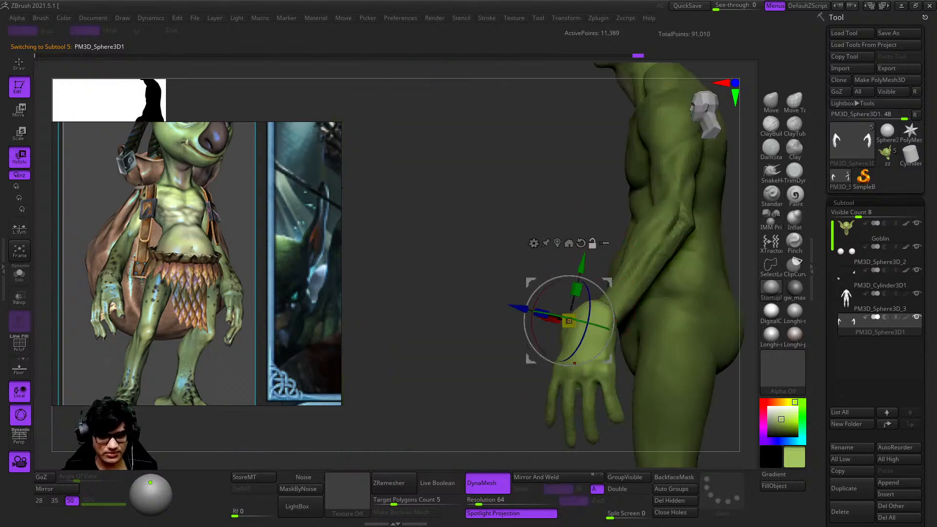
alt+right_drag(574, 363, 618, 300)
alt+drag(590, 229, 671, 194)
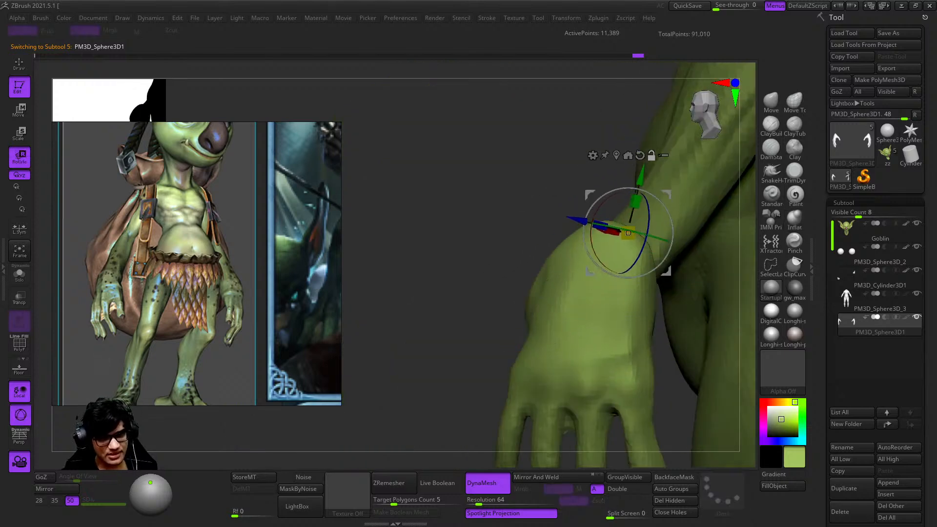
Step: Scale the hands down about the wrist to match the forearm's thickness
drag(625, 234, 593, 249)
shift+right_drag(551, 274, 578, 246)
alt+right_drag(627, 267, 612, 320)
drag(503, 304, 549, 307)
right_drag(615, 318, 546, 317)
alt+right_drag(592, 336, 560, 279)
ctrl+right_drag(560, 279, 560, 303)
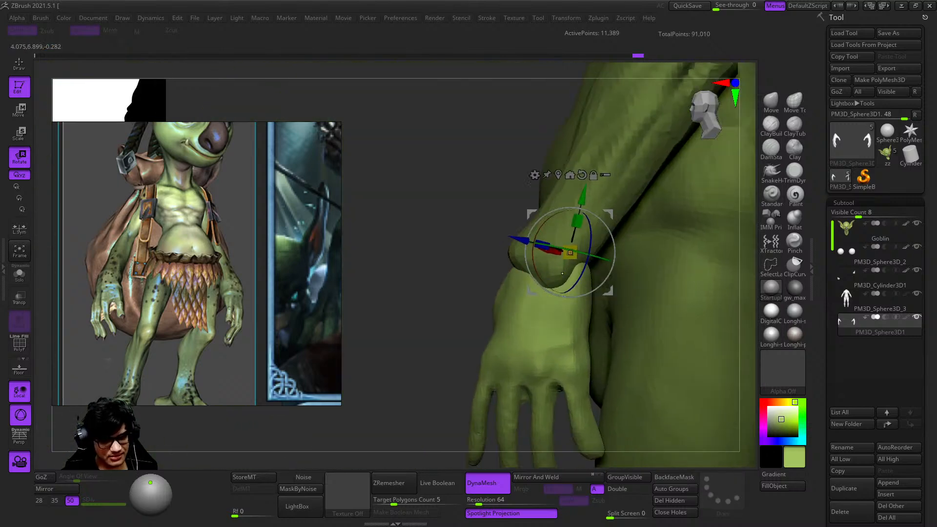
Step: Rotate and shift the reduced hands with the gizmo so they join the forearms
drag(607, 291, 578, 293)
drag(395, 251, 403, 252)
right_drag(402, 252, 290, 256)
drag(612, 291, 617, 294)
key(q)
Step: Review the hands' fit and proportions on the full body from several angles with the body mesh selected
ctrl+right_drag(582, 368, 480, 268)
mouse_move(480, 268)
shift+right_down()
mouse_move(617, 299)
mouse_move(626, 239)
shift+right_up()
right_drag(697, 268, 696, 312)
alt+right_drag(695, 312, 756, 280)
ctrl+right_drag(638, 259, 622, 279)
key(shift+f)
key(shift+f)
shift+right_drag(673, 340, 642, 306)
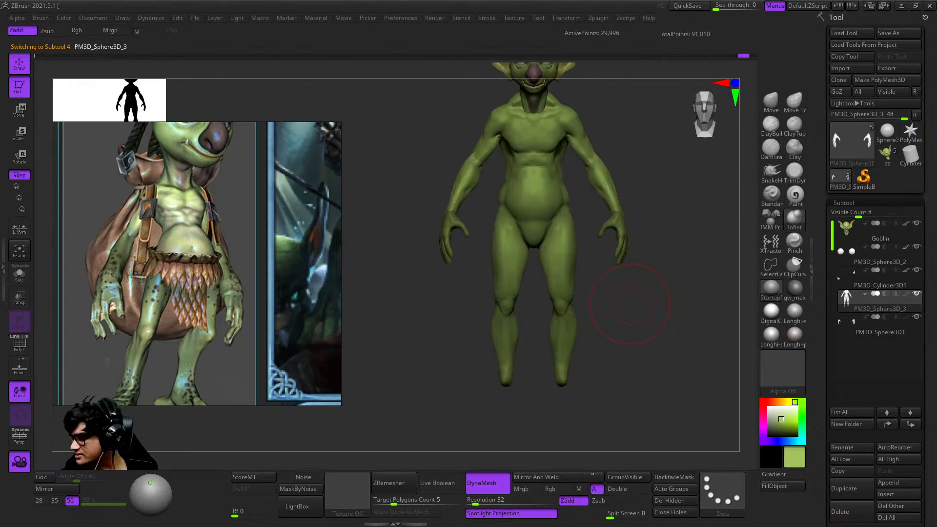
Step: Append a Sphere3D primitive as a new subtool
key(shift)
click(898, 482)
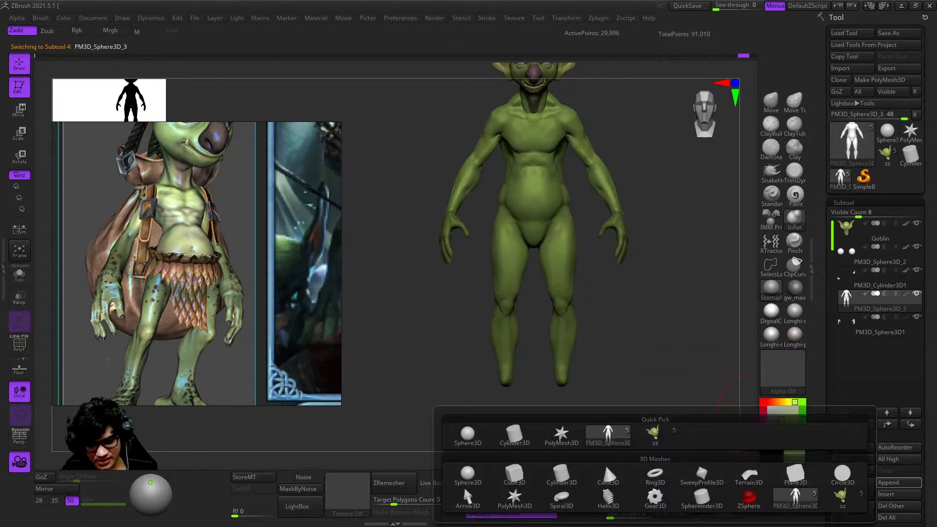
click(604, 463)
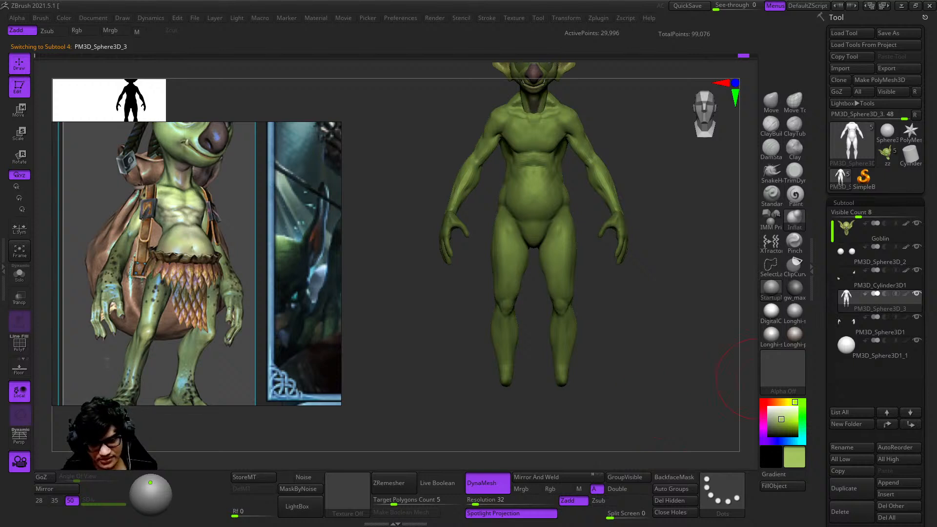
Step: Select the new sphere subtool and move it down to the ankle at the end of the lower leg
scroll(876, 293, down, 2)
key(w)
shift+right_drag(561, 234, 648, 234)
alt+right_drag(585, 161, 580, 196)
drag(588, 197, 573, 361)
ctrl+right_drag(575, 351, 583, 390)
ctrl+right_drag(583, 302, 583, 337)
right_drag(583, 336, 581, 305)
Step: Stretch the sphere lengthwise into a foot-sized ellipsoid and shift it along the foot's direction under the ankle
key(r)
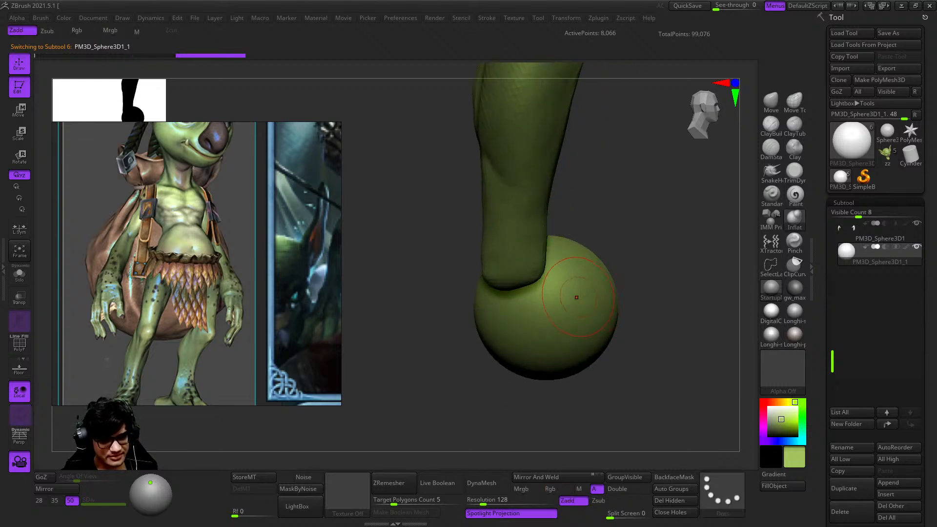
drag(578, 307, 604, 307)
key(q)
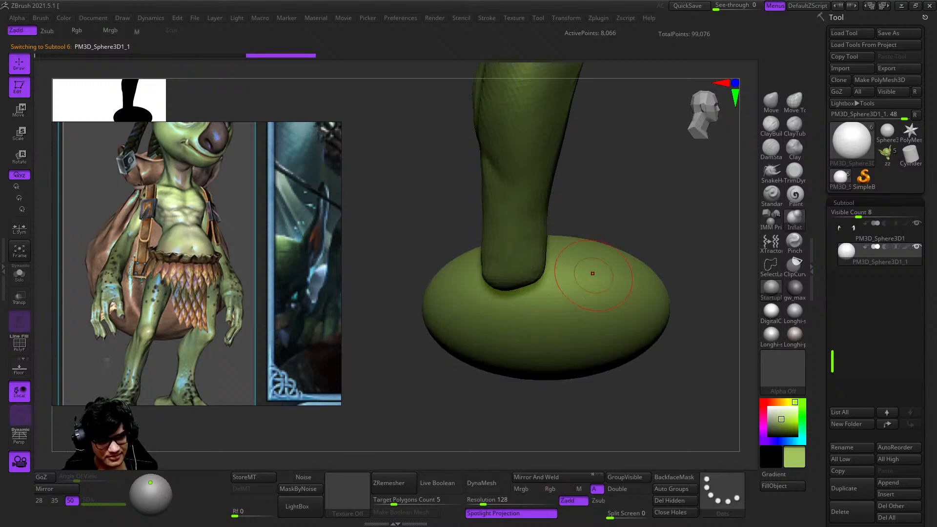
mouse_move(623, 274)
shift+right_down()
mouse_move(596, 299)
mouse_move(609, 272)
shift+right_up()
key(w)
drag(608, 272, 541, 268)
mouse_move(541, 269)
shift+right_down()
mouse_move(617, 273)
mouse_move(621, 301)
mouse_move(605, 313)
shift+right_up()
key(q)
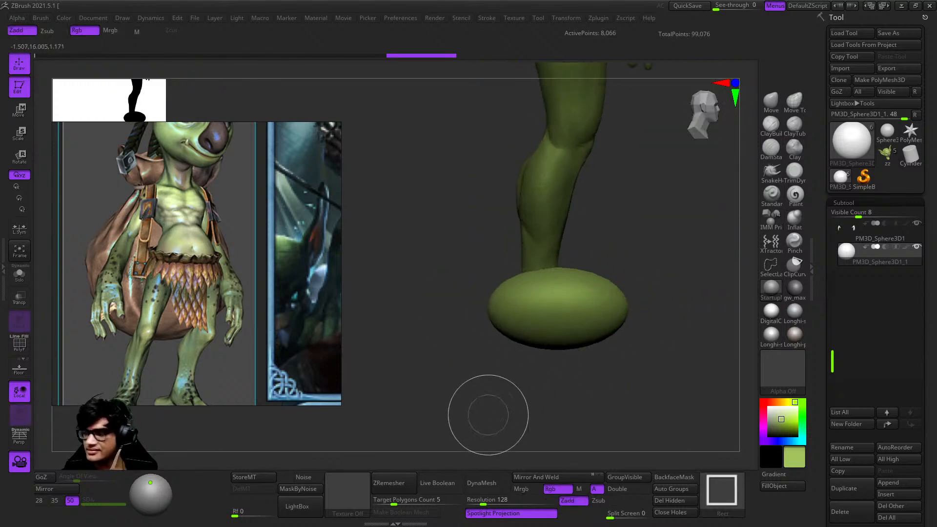
Step: Hide the lower half of the ellipsoid and delete the hidden part to leave a flat-bottomed dome
mouse_move(476, 407)
right_down()
mouse_move(521, 369)
mouse_move(483, 383)
right_up()
mouse_move(402, 397)
ctrl+alt+shift+mouse_down()
mouse_move(711, 319)
mouse_move(710, 304)
ctrl+alt+shift+mouse_up()
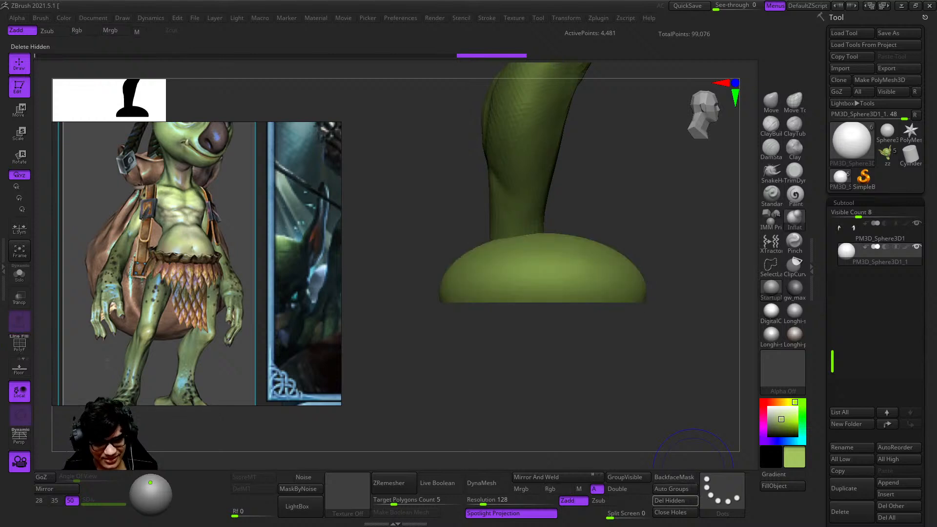
click(675, 500)
Step: DynaMesh the half ellipsoid at resolution 64, checking the wireframe
key(shift+f)
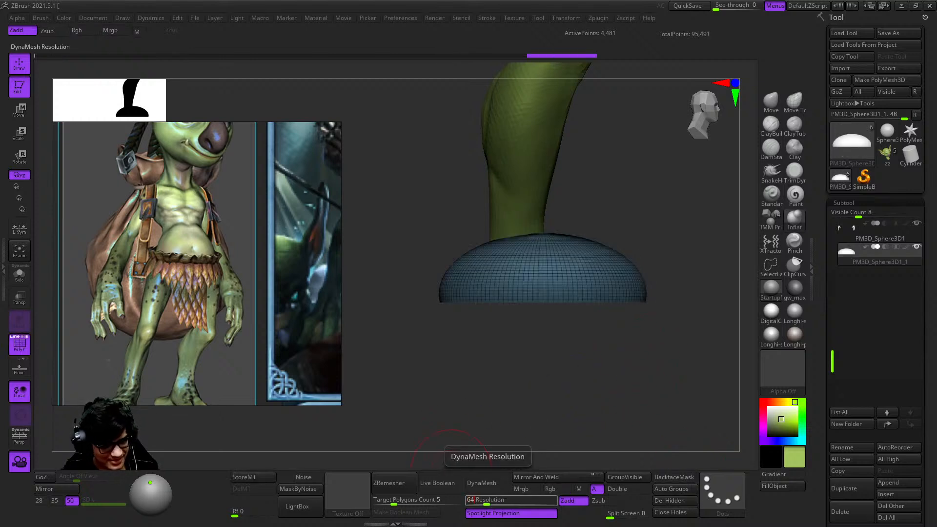
click(483, 483)
right_drag(429, 415, 454, 390)
key(shift+f)
key(shift+f)
key(shift+f)
right_drag(596, 303, 585, 328)
Step: Move the foot base forward so its heel end sits under the ankle
key(w)
drag(609, 380, 662, 380)
mouse_move(647, 293)
right_down()
mouse_move(640, 331)
mouse_move(629, 205)
right_up()
key(q)
key(shift+f)
key(shift+f)
click(794, 101)
alt+right_drag(527, 351, 569, 292)
key(space)
key(space)
mouse_move(556, 279)
mouse_down()
mouse_move(569, 280)
mouse_move(556, 272)
mouse_up()
key(shift+f)
key(shift+f)
key(space)
shift+right_drag(556, 272, 639, 233)
mouse_move(553, 294)
alt+right_down()
mouse_move(601, 302)
mouse_move(602, 332)
alt+right_up()
key(ctrl+z)
key(ctrl+z)
key(ctrl+z)
key(shift+f)
key(shift+f)
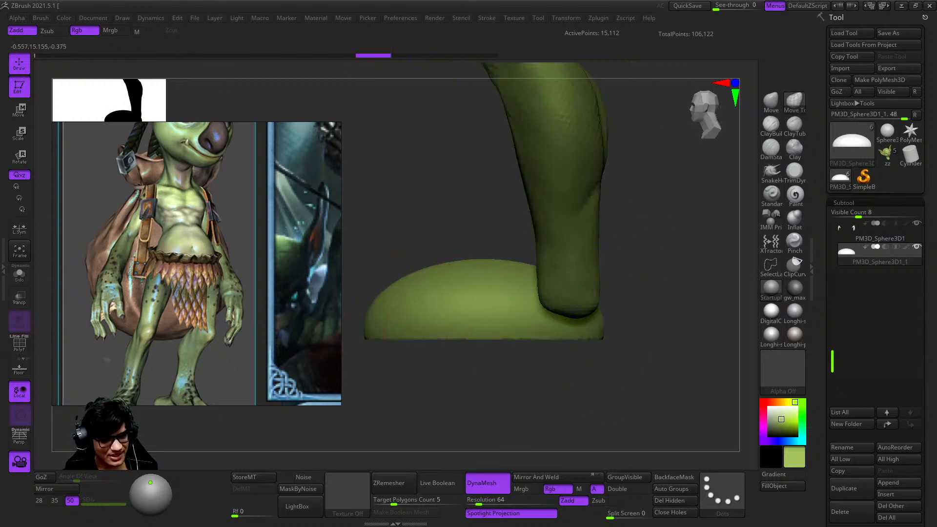
Step: Mask the strip along the foot's flat bottom and soften the mask's edge
alt+right_drag(424, 349, 493, 355)
ctrl+right_drag(492, 354, 436, 402)
ctrl+drag(418, 406, 748, 333)
ctrl+drag(417, 405, 735, 328)
ctrl+right_drag(575, 422, 608, 388)
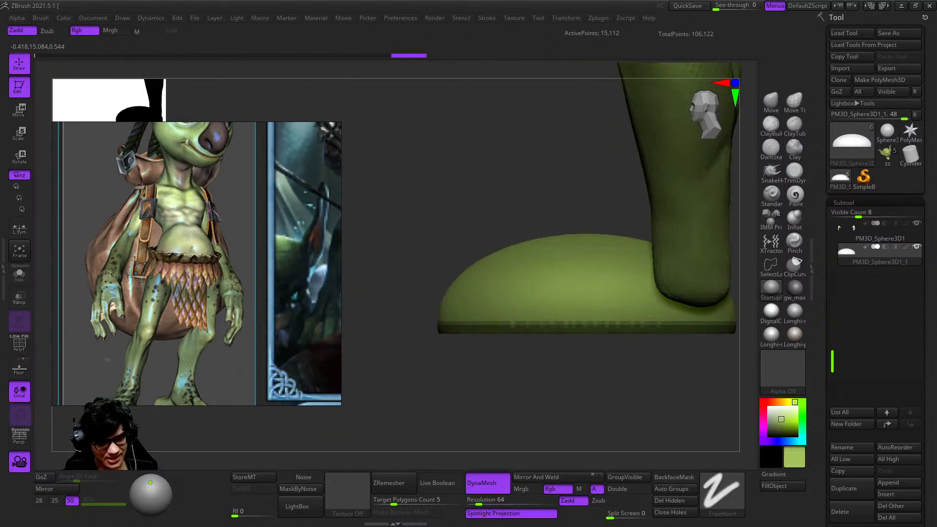
ctrl+click(609, 388)
ctrl+click(601, 312)
ctrl+right_drag(561, 317, 517, 347)
ctrl+click(585, 311)
ctrl+click(587, 314)
Step: Reshape the foot's outline from below with the Move brushes, narrowing the arch between heel and ball
mouse_move(588, 320)
alt+right_down()
mouse_move(562, 331)
mouse_move(600, 295)
alt+right_up()
right_click(537, 367)
mouse_move(537, 368)
right_down()
mouse_move(443, 363)
mouse_move(585, 337)
right_up()
mouse_move(620, 310)
right_down()
mouse_move(559, 311)
mouse_move(607, 341)
mouse_move(647, 341)
right_up()
mouse_move(592, 298)
right_down()
mouse_move(642, 281)
mouse_move(602, 345)
mouse_move(627, 332)
mouse_move(634, 227)
right_up()
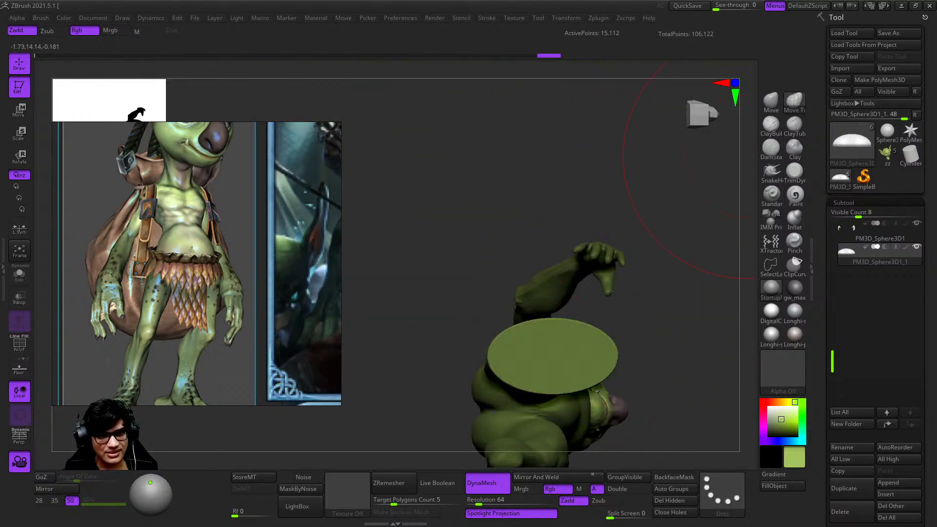
mouse_move(545, 331)
alt+right_down()
mouse_move(589, 232)
mouse_move(525, 307)
alt+right_up()
drag(583, 220, 590, 250)
mouse_move(585, 258)
right_down()
mouse_move(584, 230)
mouse_move(642, 297)
right_up()
key(space)
drag(647, 261, 667, 258)
right_drag(667, 255, 593, 326)
key(space)
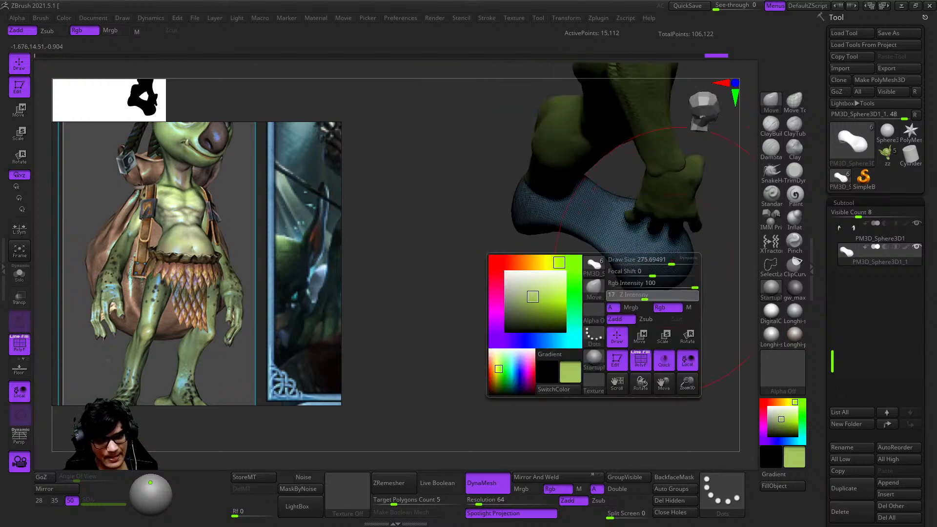
mouse_move(506, 190)
right_down()
mouse_move(637, 243)
mouse_move(550, 297)
mouse_move(610, 307)
right_up()
ctrl+right_drag(633, 248, 634, 307)
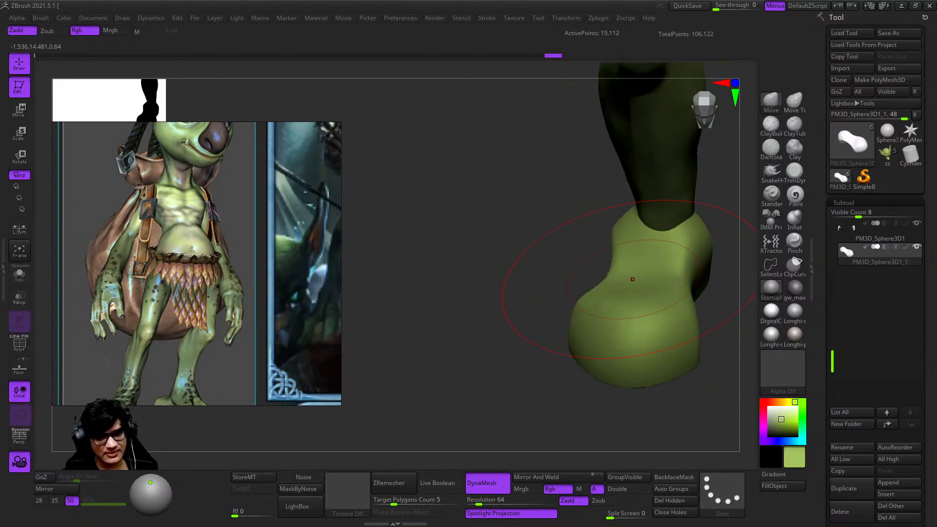
Step: Pull the top of the foot up toward the ankle and compare the foot with the full body
drag(634, 307, 621, 251)
mouse_move(621, 250)
ctrl+right_down()
mouse_move(575, 245)
mouse_move(548, 334)
mouse_move(547, 240)
mouse_move(564, 220)
mouse_move(588, 244)
mouse_move(550, 317)
ctrl+right_up()
key(shift+f)
key(f)
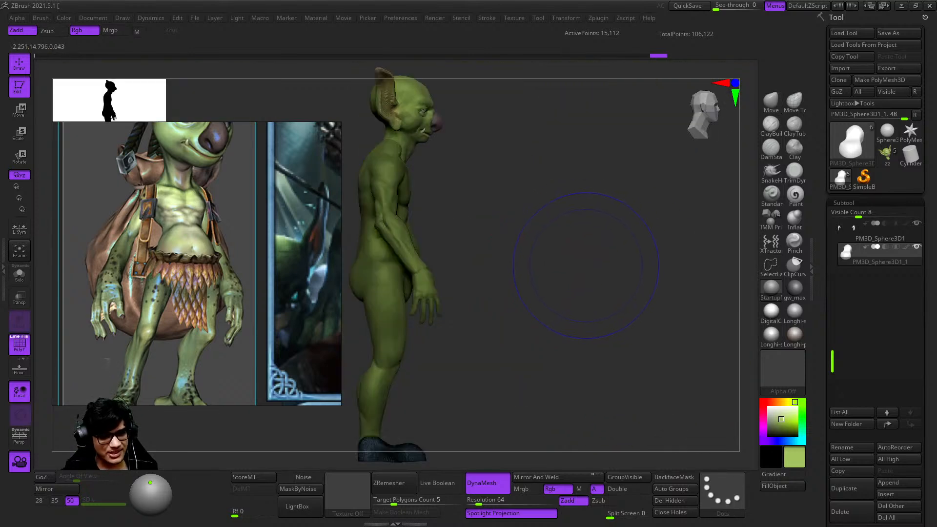
key(shift+f)
key(f)
key(shift+f)
key(shift+f)
Step: Invert and soften the foot's mask while working from the side view
alt+right_drag(527, 342, 629, 207)
ctrl+right_drag(629, 208, 620, 243)
mouse_move(619, 293)
right_down()
mouse_move(605, 234)
mouse_move(610, 293)
right_up()
ctrl+shift+click(627, 338)
ctrl+right_drag(628, 338, 619, 398)
ctrl+shift+click(623, 391)
ctrl+click(618, 397)
ctrl+right_drag(625, 297, 606, 375)
ctrl+click(616, 317)
ctrl+click(615, 317)
ctrl+click(605, 398)
ctrl+click(600, 363)
ctrl+click(601, 366)
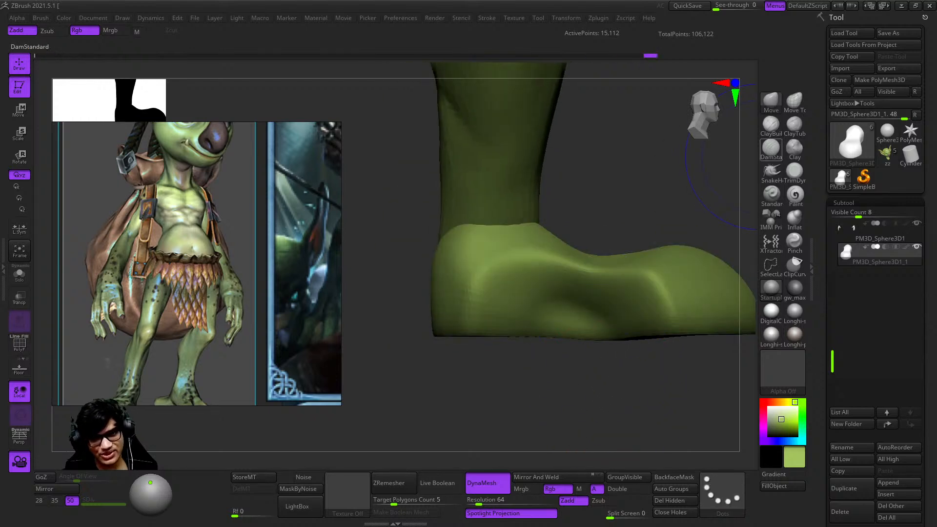
Step: Build up the ankle and the tendon forms along the instep with ClayBuildup
click(770, 126)
mouse_move(542, 341)
right_down()
mouse_move(549, 307)
mouse_move(690, 317)
mouse_move(668, 293)
mouse_move(620, 291)
right_up()
right_drag(558, 314, 679, 242)
right_drag(556, 322, 656, 270)
right_drag(641, 351, 615, 317)
right_drag(634, 239, 610, 292)
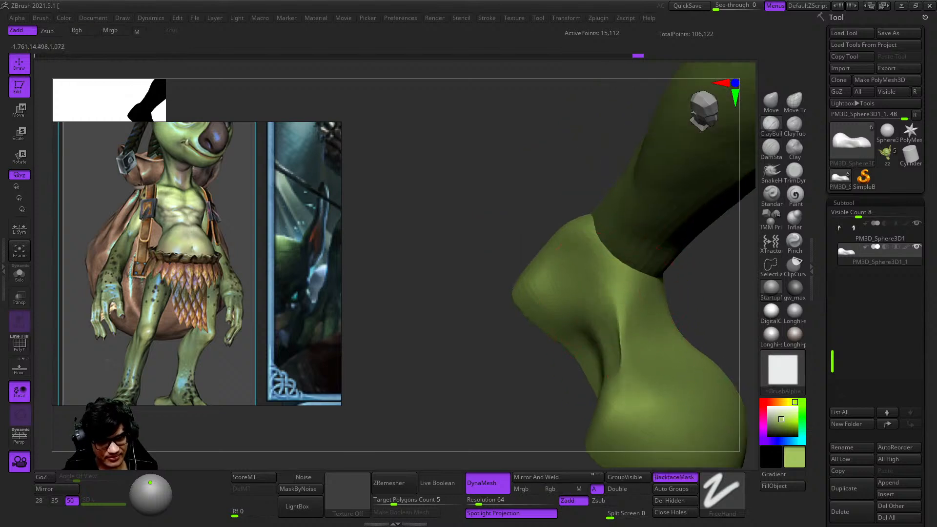
right_drag(632, 376, 606, 307)
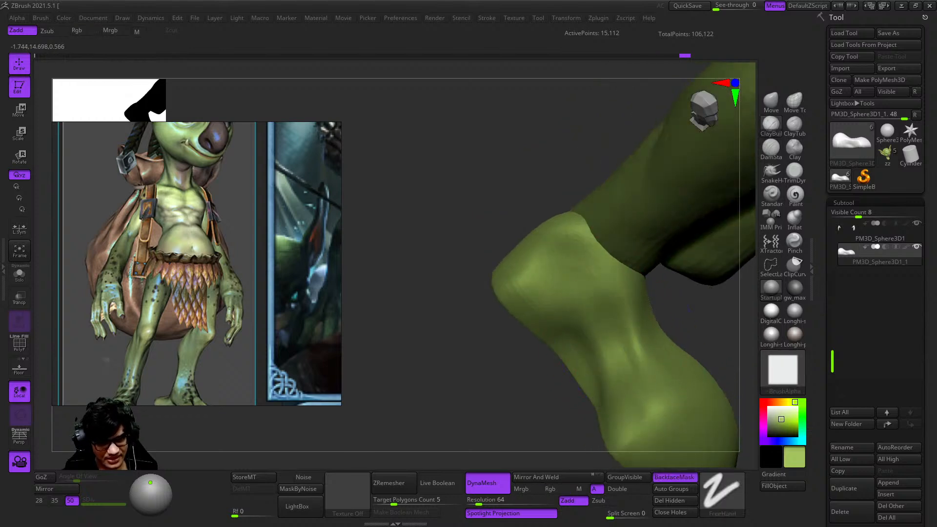
mouse_move(609, 346)
right_down()
mouse_move(611, 266)
mouse_move(649, 288)
mouse_move(633, 343)
mouse_move(703, 327)
right_up()
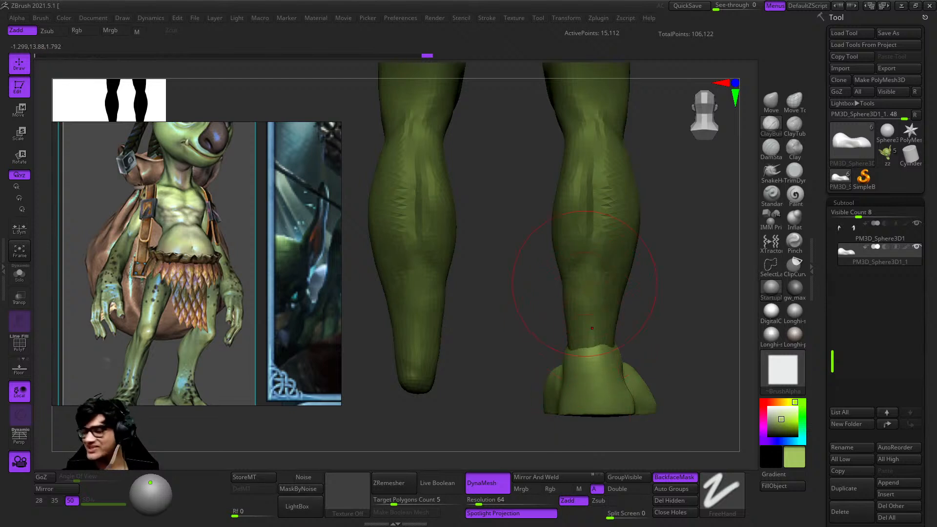
Step: Add clay volume around the heel, ankle and top of the foot to fill out the forms
right_drag(584, 283, 608, 298)
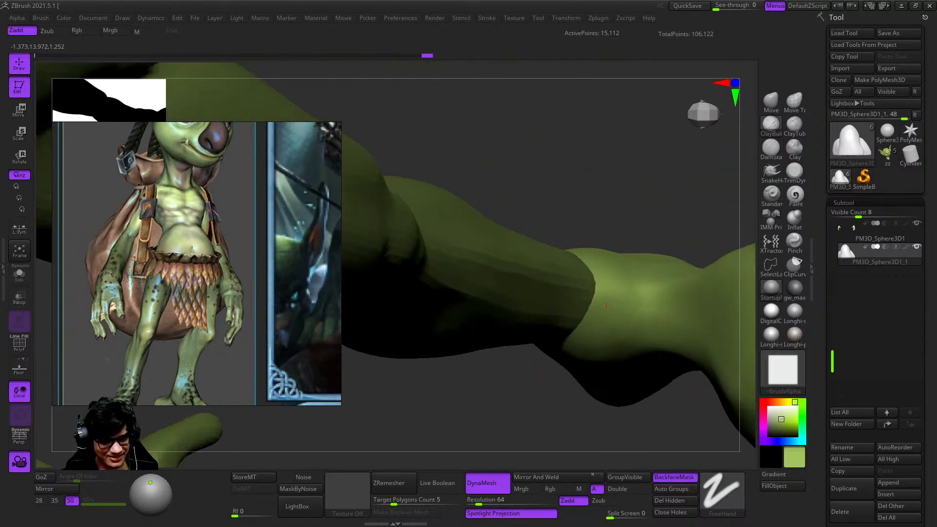
right_drag(587, 399, 590, 303)
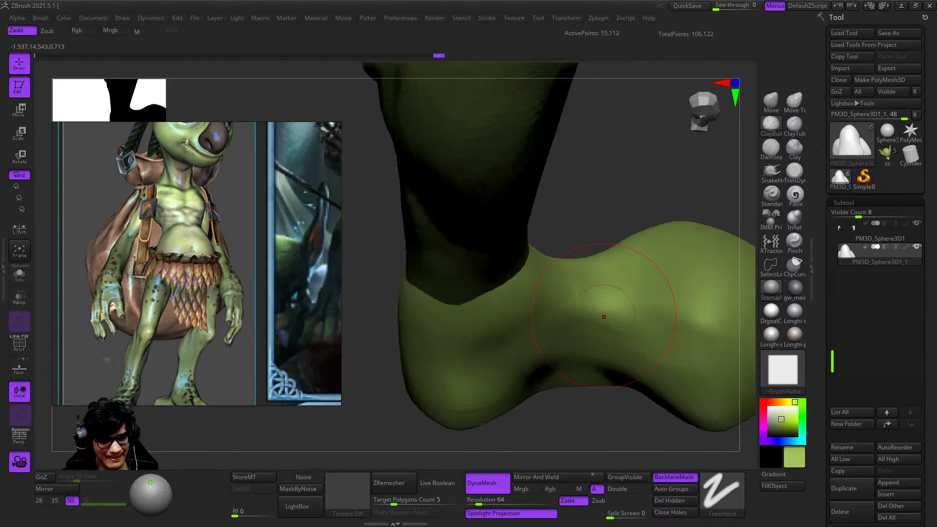
ctrl+right_drag(638, 335, 615, 273)
right_drag(614, 273, 570, 295)
mouse_move(607, 251)
right_down()
mouse_move(619, 229)
mouse_move(631, 312)
right_up()
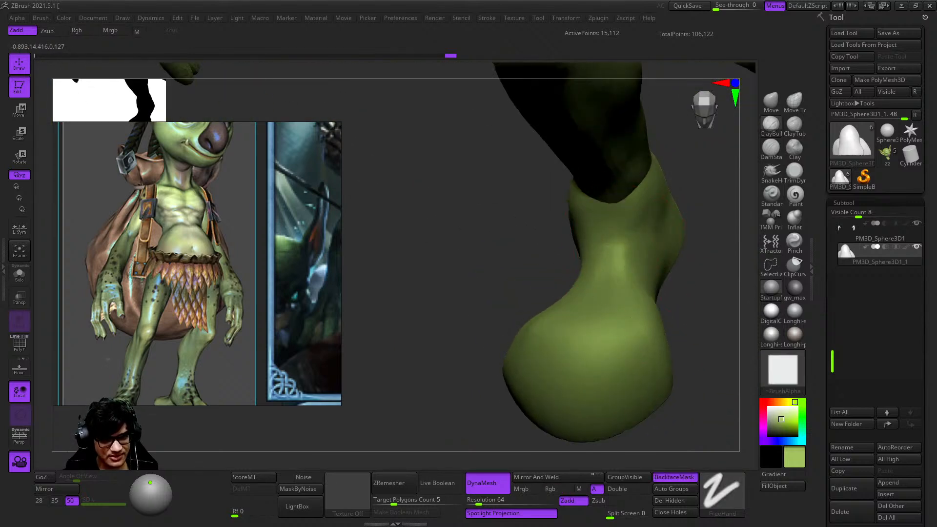
right_drag(649, 353, 634, 322)
right_drag(634, 322, 494, 232)
ctrl+right_drag(652, 291, 656, 434)
Step: Adjust the foot's silhouette from the front and underneath with the Move Topological brush
click(794, 102)
right_drag(634, 303, 630, 347)
right_drag(547, 349, 536, 364)
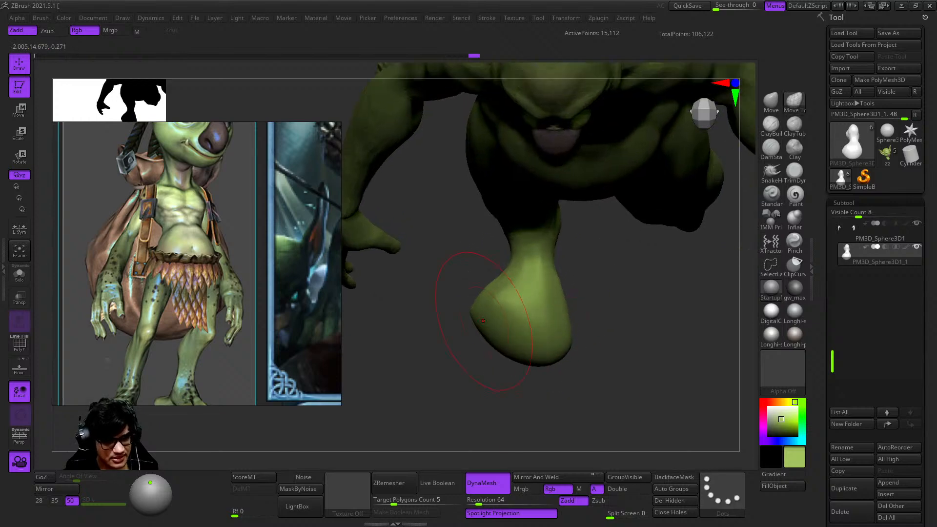
right_drag(547, 302, 596, 286)
right_click(561, 312)
alt+right_drag(537, 209, 545, 276)
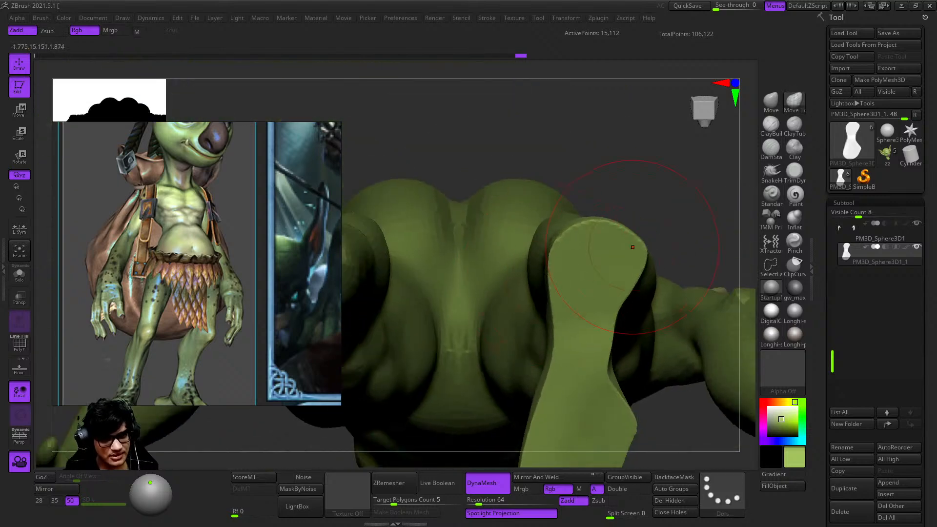
mouse_move(601, 296)
right_down()
mouse_move(591, 285)
mouse_move(627, 199)
mouse_move(634, 293)
mouse_move(599, 245)
right_up()
Step: Build up the side of the foot with ClayBuildup and smooth the hard edges around the sole
click(771, 126)
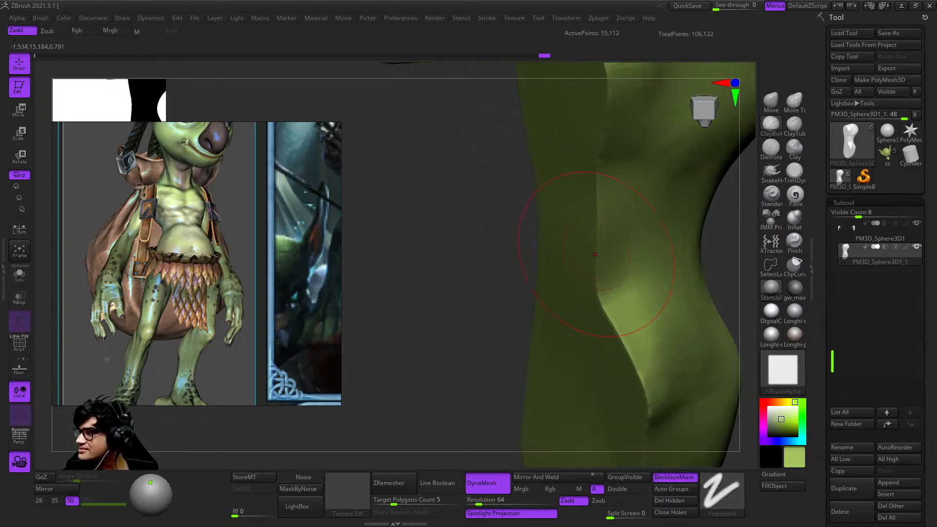
mouse_move(590, 256)
right_down()
mouse_move(613, 288)
mouse_move(616, 244)
mouse_move(612, 268)
mouse_move(643, 280)
right_up()
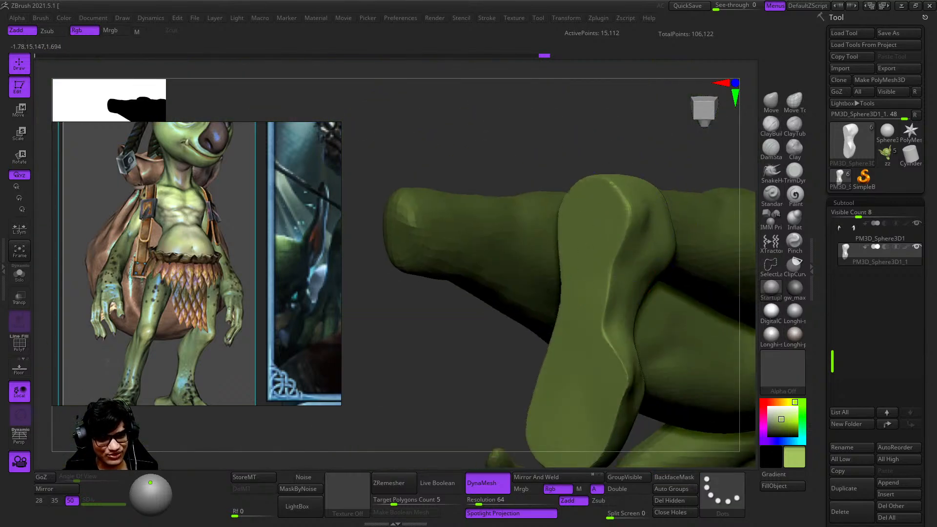
shift+drag(612, 184, 626, 218)
right_drag(610, 217, 636, 219)
mouse_move(628, 179)
shift+mouse_down()
mouse_move(596, 386)
mouse_move(592, 334)
mouse_move(594, 385)
shift+mouse_up()
mouse_move(659, 371)
right_down()
mouse_move(617, 390)
mouse_move(619, 414)
right_up()
alt+right_drag(618, 415, 630, 271)
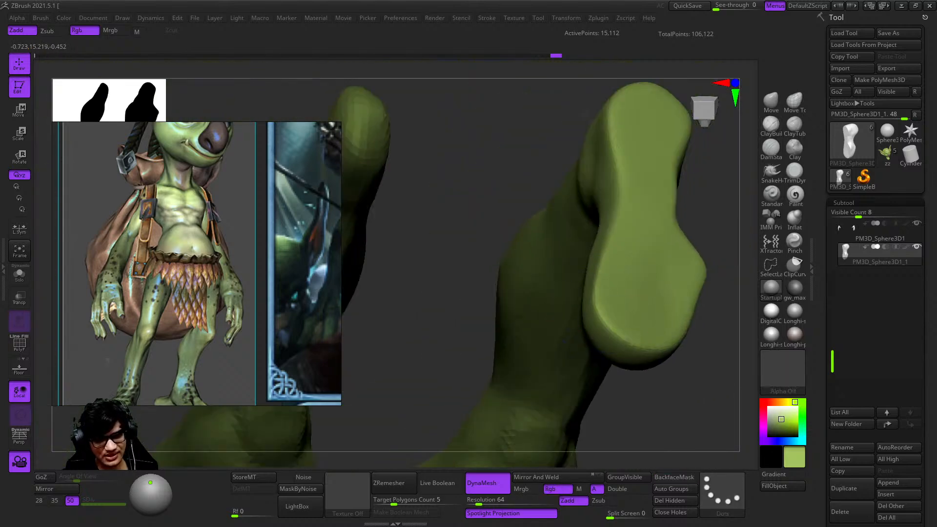
Step: Mask the foot above its sole from the side view, leaving only the bottom edge unmasked
mouse_move(607, 220)
right_down()
mouse_move(554, 242)
mouse_move(589, 383)
mouse_move(601, 323)
mouse_move(606, 360)
right_up()
key(b)
key(c)
key(b)
alt+right_drag(606, 359, 606, 295)
right_drag(429, 337, 497, 320)
alt+right_drag(496, 320, 600, 358)
ctrl+drag(421, 362, 723, 334)
ctrl+click(686, 378)
ctrl+right_drag(611, 328, 607, 406)
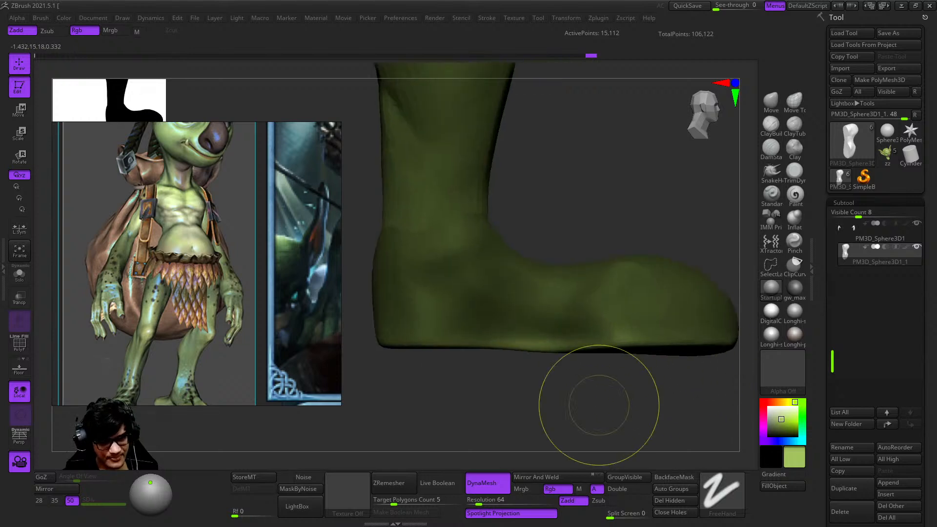
Step: Flatten the unmasked sole by scaling it vertically, shift it down slightly and clear the mask
key(r)
key(q)
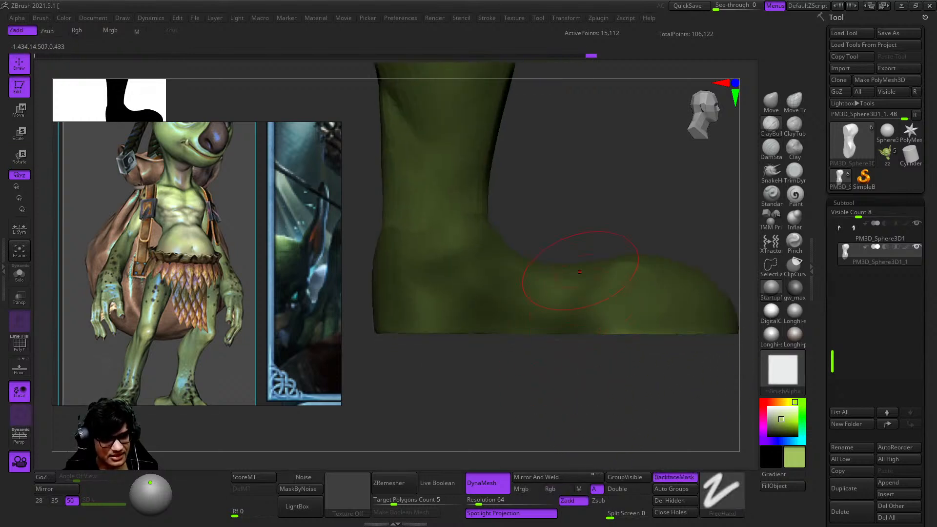
key(w)
drag(576, 272, 576, 290)
key(q)
ctrl+right_drag(580, 331, 587, 274)
ctrl+drag(656, 271, 672, 279)
Step: Build up the heel, ankle and inner side of the foot with ClayBuildup
mouse_move(672, 280)
right_down()
mouse_move(605, 303)
mouse_move(537, 308)
mouse_move(568, 316)
mouse_move(574, 255)
mouse_move(598, 295)
mouse_move(565, 316)
mouse_move(618, 318)
mouse_move(616, 360)
right_up()
right_drag(616, 360, 634, 244)
right_drag(634, 244, 597, 229)
right_click(548, 307)
right_drag(556, 195, 613, 285)
ctrl+right_drag(613, 285, 615, 270)
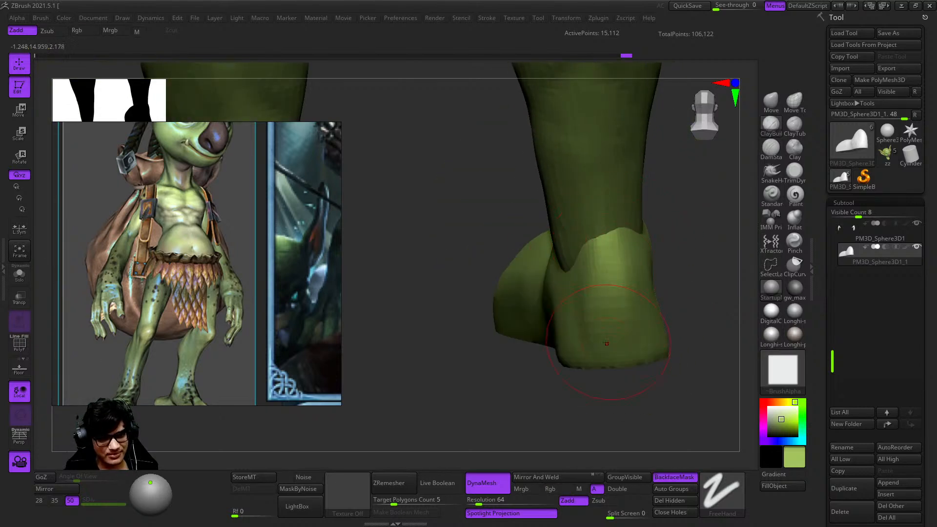
right_drag(611, 352, 570, 344)
alt+right_drag(722, 241, 633, 278)
right_drag(517, 215, 653, 207)
right_click(528, 365)
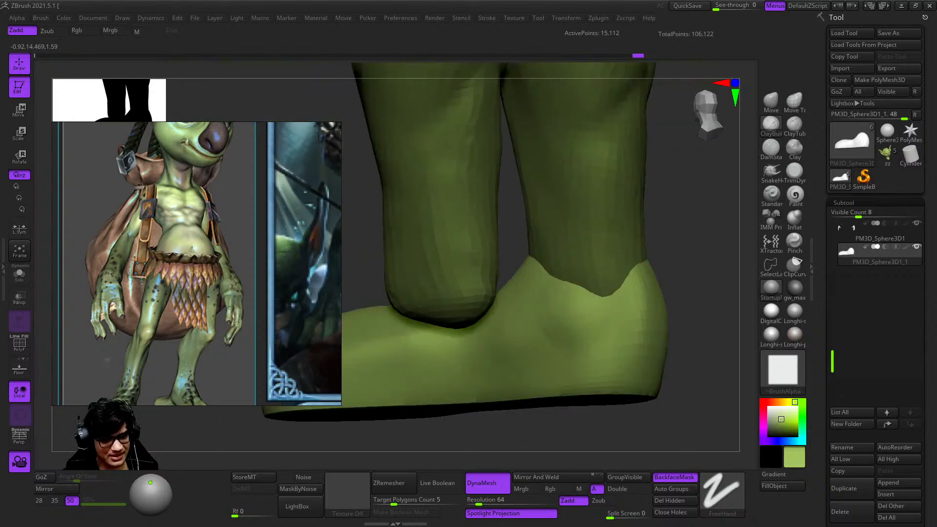
Step: Reshape the heel and ankle of the foot with the Move Topological brush, adjusting the brush size for each side
mouse_move(568, 289)
right_down()
mouse_move(543, 271)
mouse_move(594, 288)
mouse_move(529, 309)
right_up()
click(794, 102)
key(space)
drag(528, 309, 548, 324)
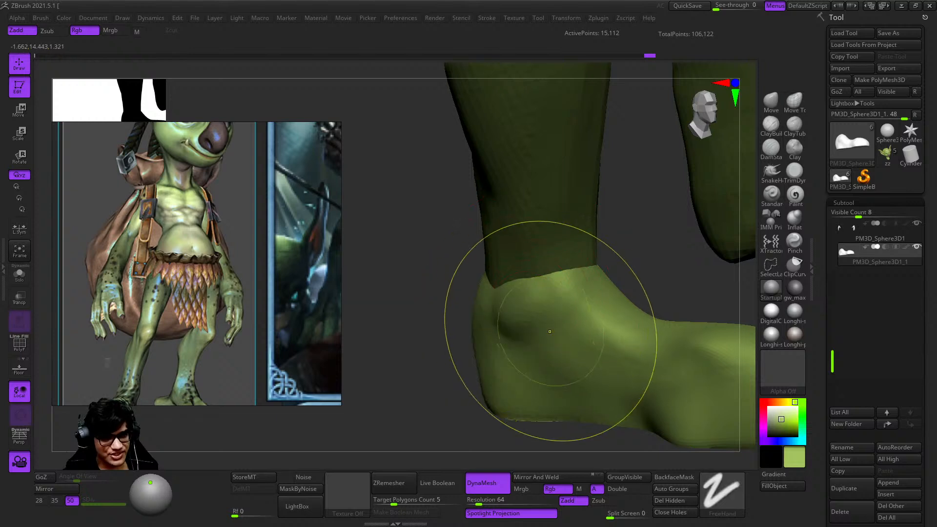
right_drag(548, 323, 561, 317)
ctrl+right_drag(561, 317, 535, 307)
key(space)
mouse_move(536, 324)
mouse_down()
mouse_move(525, 330)
mouse_move(535, 304)
mouse_up()
mouse_move(535, 304)
right_down()
mouse_move(512, 289)
mouse_move(529, 325)
right_up()
mouse_move(652, 330)
right_down()
mouse_move(635, 371)
mouse_move(647, 388)
right_up()
mouse_move(648, 388)
ctrl+right_down()
mouse_move(629, 367)
mouse_move(640, 390)
ctrl+right_up()
right_drag(572, 321, 605, 314)
Step: Examine the front view of the skeletal feet in the dark anatomy reference
scroll(147, 234, up, 2)
scroll(169, 271, down, 5)
middle_drag(147, 273, 337, 151)
scroll(183, 301, up, 8)
scroll(293, 347, down, 1)
middle_drag(292, 346, 191, 286)
scroll(191, 286, down, 4)
scroll(175, 277, up, 3)
middle_drag(329, 279, 91, 278)
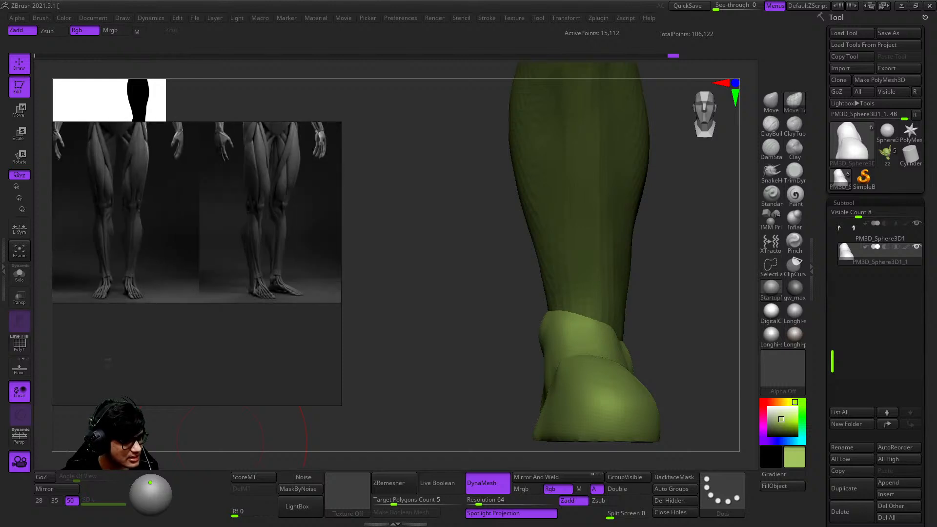
scroll(109, 287, up, 6)
middle_drag(127, 241, 166, 276)
scroll(166, 276, down, 2)
scroll(81, 263, up, 2)
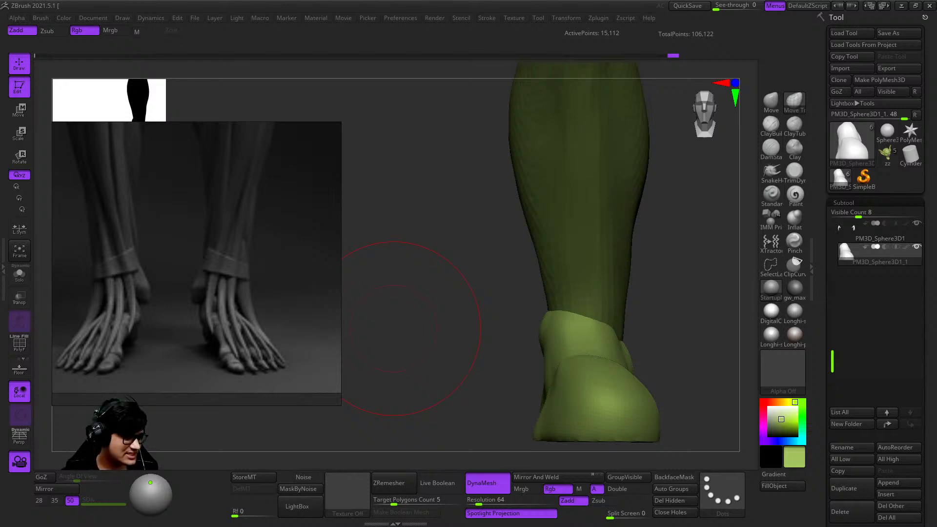
Step: Browse the reference board and examine the feet and ankles of the grey creature sculpture
scroll(203, 214, down, 9)
middle_drag(203, 215, 253, 339)
middle_drag(215, 200, 220, 275)
scroll(219, 253, up, 9)
scroll(220, 274, down, 8)
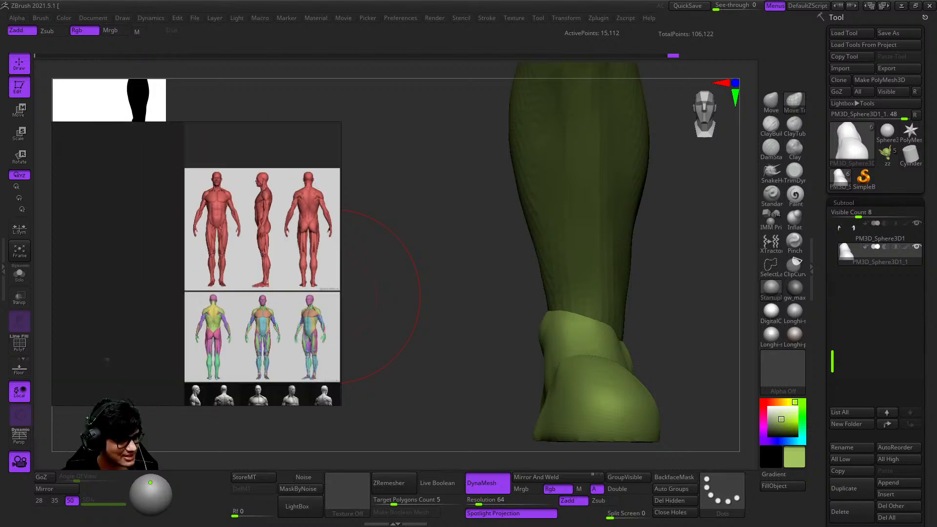
middle_drag(336, 352, 210, 287)
scroll(224, 298, down, 5)
scroll(271, 274, up, 8)
scroll(254, 283, up, 6)
scroll(225, 283, down, 7)
middle_drag(88, 212, 185, 304)
scroll(105, 307, up, 3)
scroll(105, 312, up, 5)
scroll(186, 307, up, 4)
scroll(195, 317, down, 1)
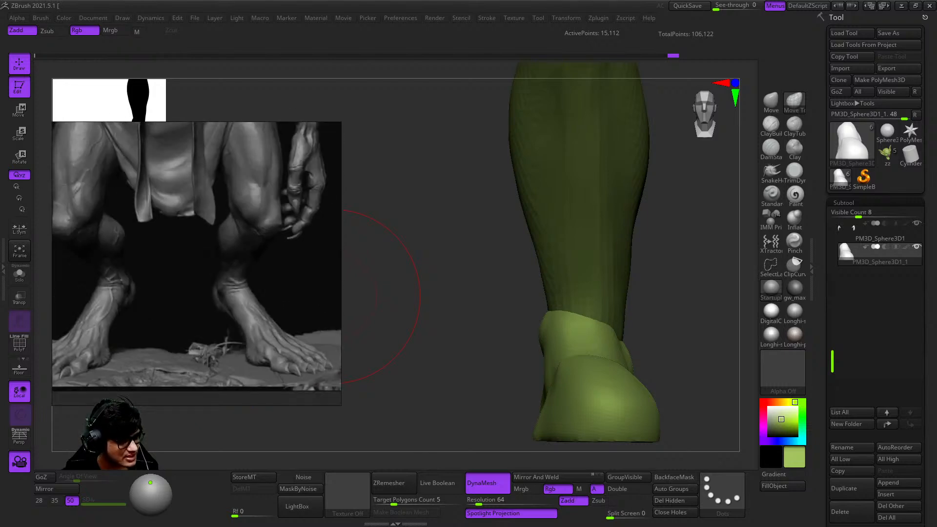
Step: Examine the red muscle figures' feet from behind, from the front and from the side
scroll(213, 336, down, 2)
scroll(220, 329, down, 9)
middle_drag(166, 344, 237, 287)
scroll(239, 285, up, 10)
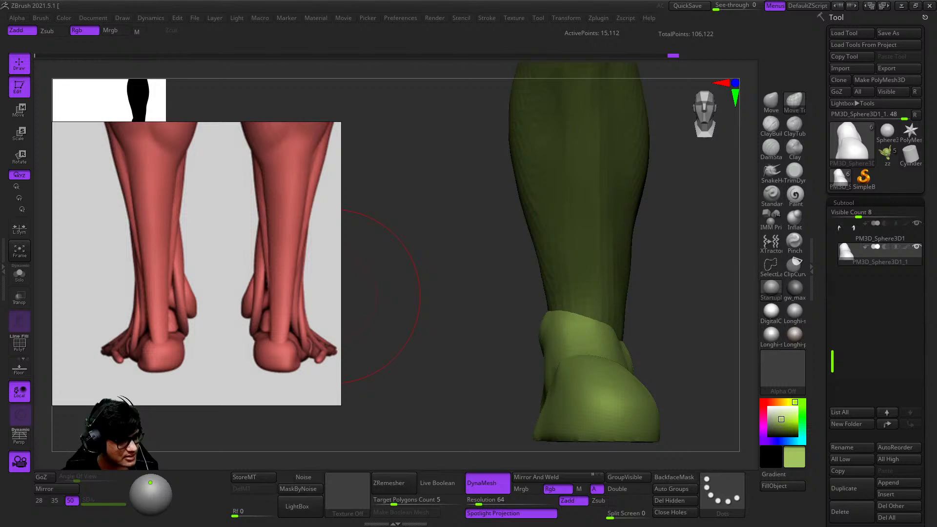
scroll(165, 280, down, 10)
middle_drag(166, 283, 283, 302)
scroll(88, 299, up, 5)
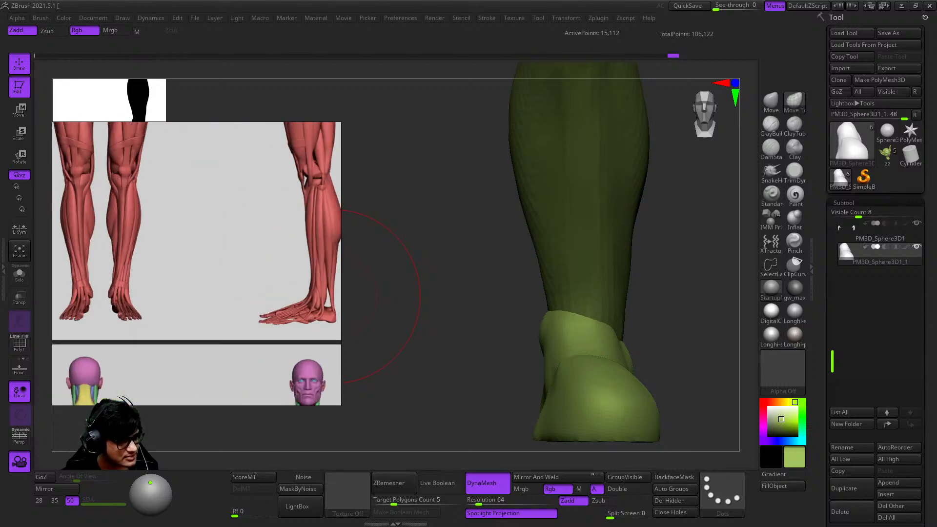
Step: Look through the remaining anatomy references, including the stocky figure with exposed bones and muscles, for foot shapes
scroll(181, 312, down, 6)
middle_drag(180, 332, 181, 205)
scroll(237, 337, up, 9)
scroll(242, 325, down, 7)
scroll(239, 322, down, 7)
middle_drag(239, 322, 226, 244)
scroll(106, 275, up, 1)
scroll(199, 310, up, 6)
scroll(263, 290, up, 5)
middle_drag(262, 290, 71, 242)
scroll(67, 302, down, 6)
scroll(269, 296, up, 6)
middle_drag(312, 268, 190, 300)
scroll(239, 298, up, 2)
scroll(241, 298, down, 5)
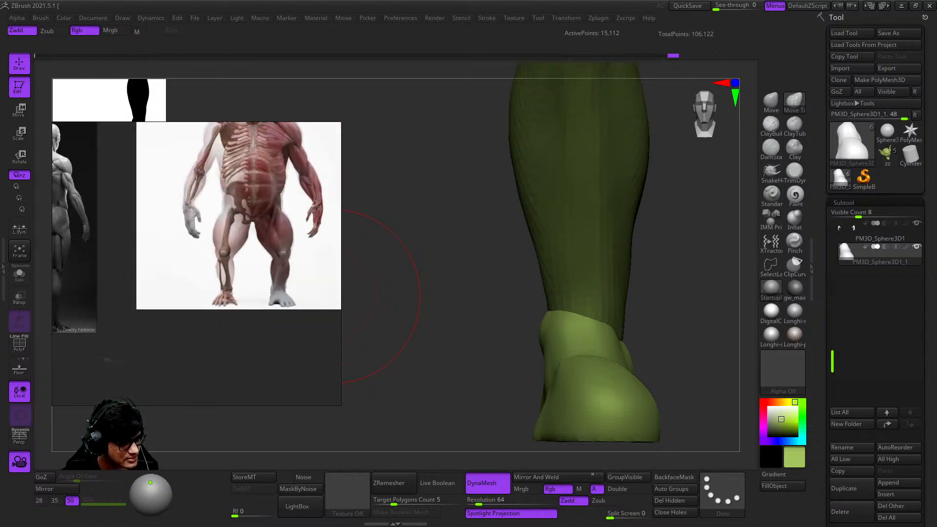
Step: Frame the lower legs and feet of the dark écorché figures in the reference board
middle_drag(88, 299, 187, 295)
scroll(141, 302, down, 3)
scroll(149, 319, up, 6)
scroll(234, 290, up, 5)
middle_drag(97, 291, 302, 339)
scroll(303, 340, down, 6)
middle_drag(100, 336, 244, 327)
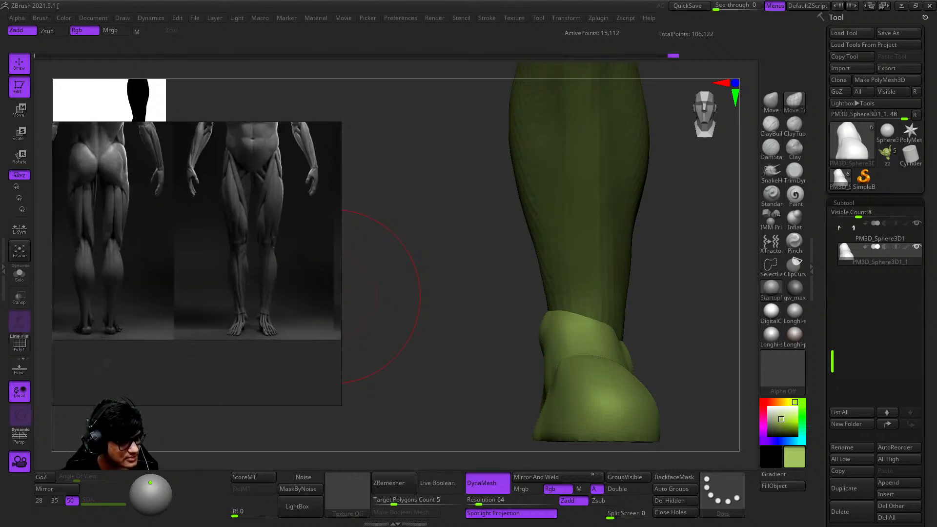
scroll(238, 317, up, 4)
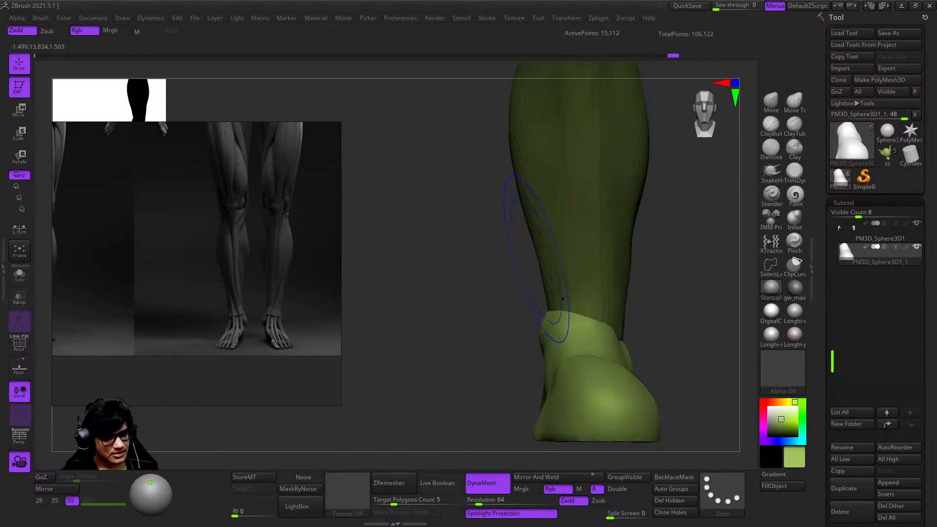
Step: Adjust the front of the foot and the ankle where it meets the lower leg with the Move Topological brush
drag(563, 297, 562, 240)
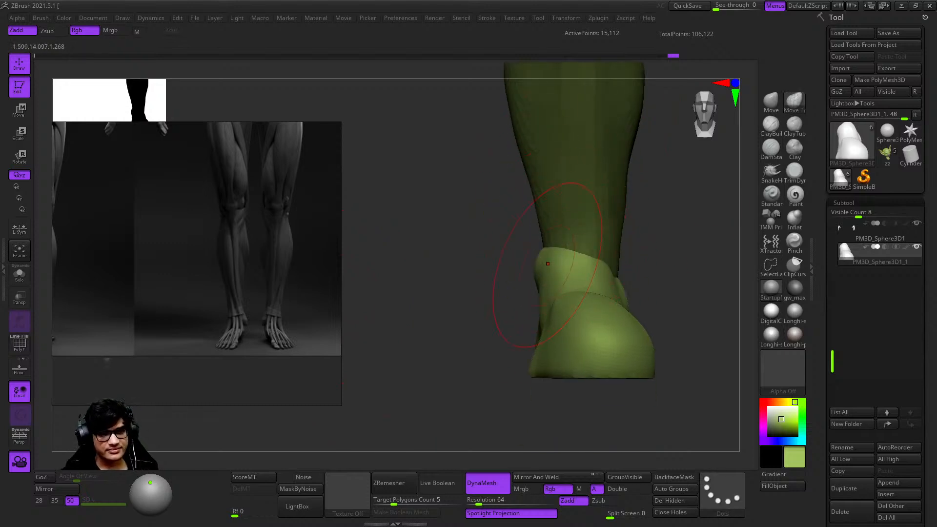
drag(536, 234, 535, 234)
mouse_move(535, 234)
alt+right_down()
mouse_move(525, 236)
mouse_move(542, 230)
alt+right_up()
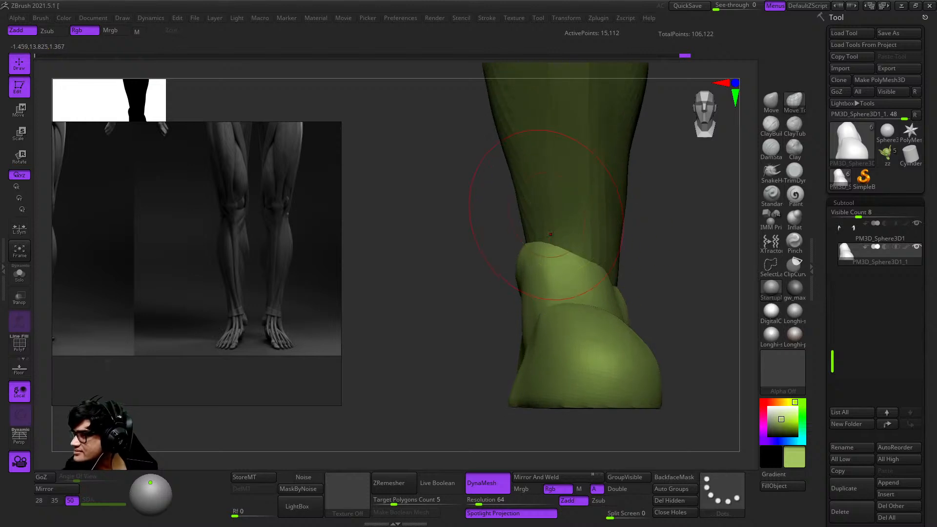
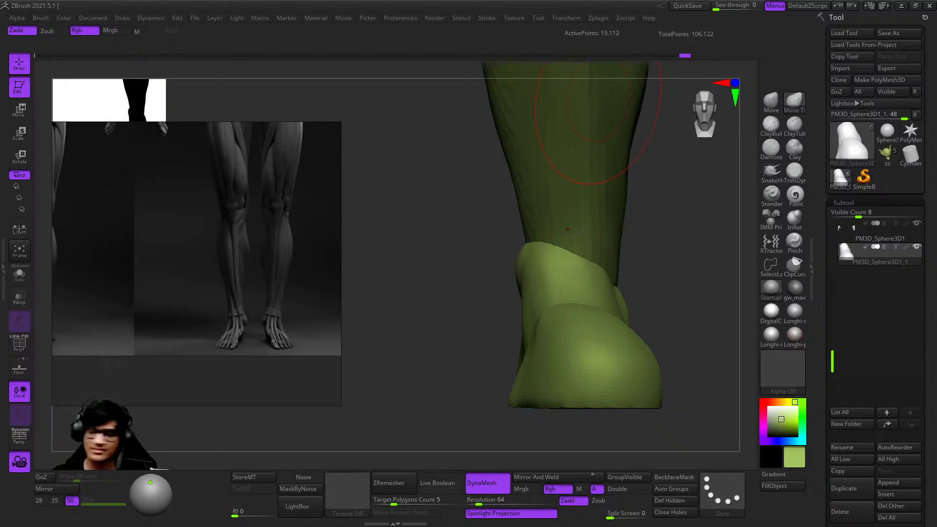
drag(487, 312, 498, 322)
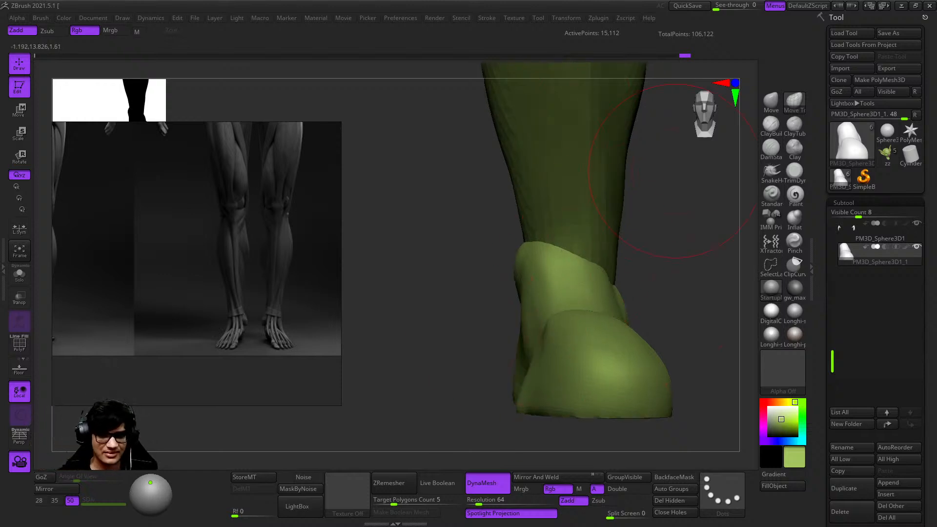
click(794, 150)
click(772, 125)
key(shift+f)
key(shift+f)
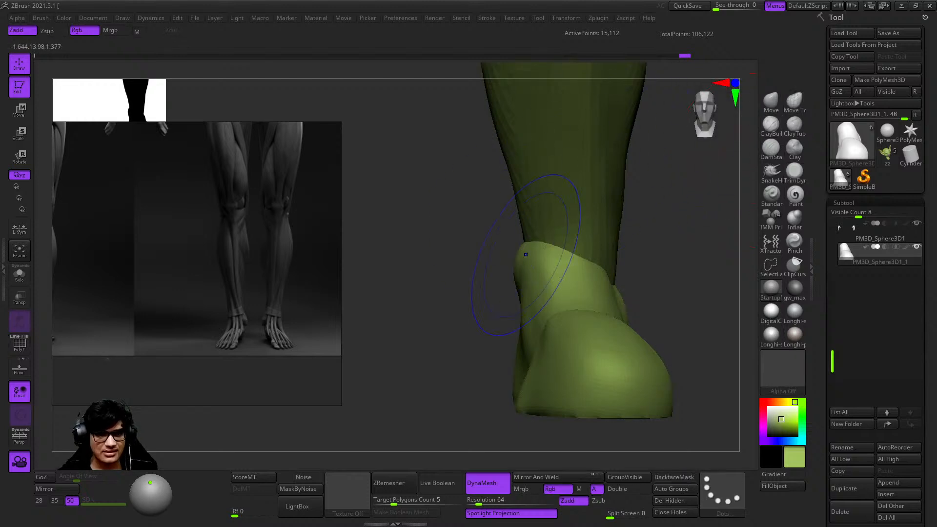
drag(464, 266, 553, 266)
Step: Reshape the outline of the sole from below and smooth its edge along the arch
mouse_move(575, 317)
right_down()
mouse_move(566, 325)
mouse_move(608, 258)
mouse_move(583, 248)
mouse_move(593, 234)
mouse_move(580, 233)
mouse_move(581, 302)
mouse_move(577, 287)
mouse_move(606, 283)
mouse_move(606, 201)
mouse_move(639, 268)
mouse_move(649, 336)
mouse_move(610, 297)
mouse_move(552, 207)
mouse_move(561, 151)
mouse_move(560, 310)
mouse_move(581, 161)
right_up()
key(shift+f)
key(shift+f)
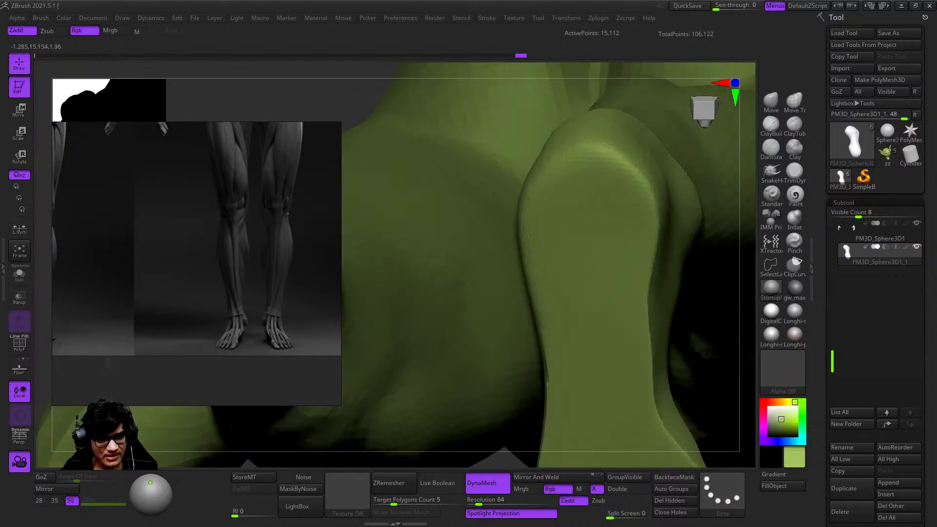
right_drag(595, 258, 583, 170)
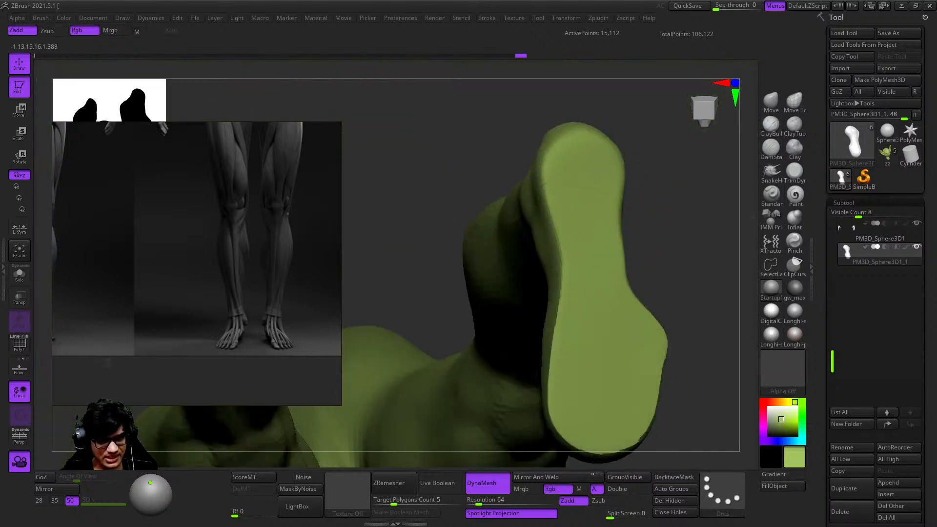
right_drag(573, 343, 560, 262)
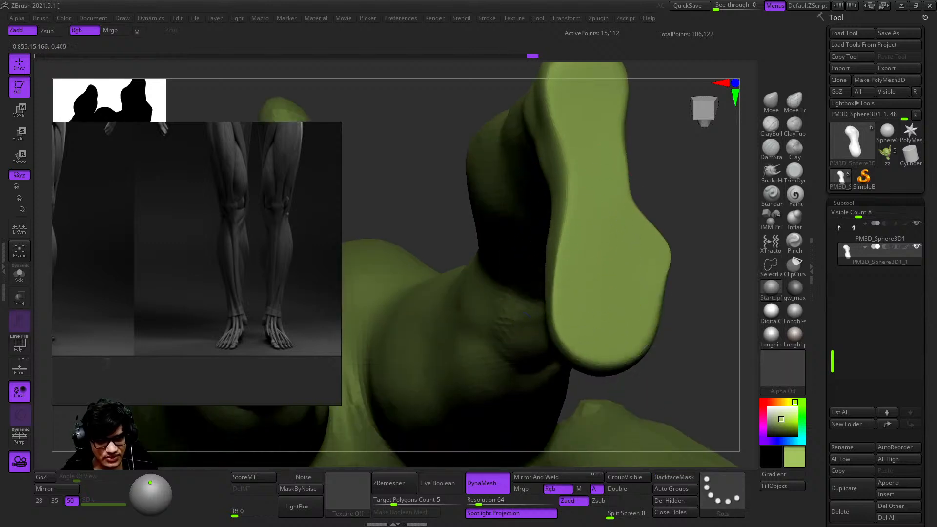
mouse_move(588, 164)
right_down()
mouse_move(605, 241)
mouse_move(568, 296)
right_up()
right_click(568, 296)
mouse_move(637, 276)
shift+mouse_down()
mouse_move(639, 229)
mouse_move(636, 237)
shift+mouse_up()
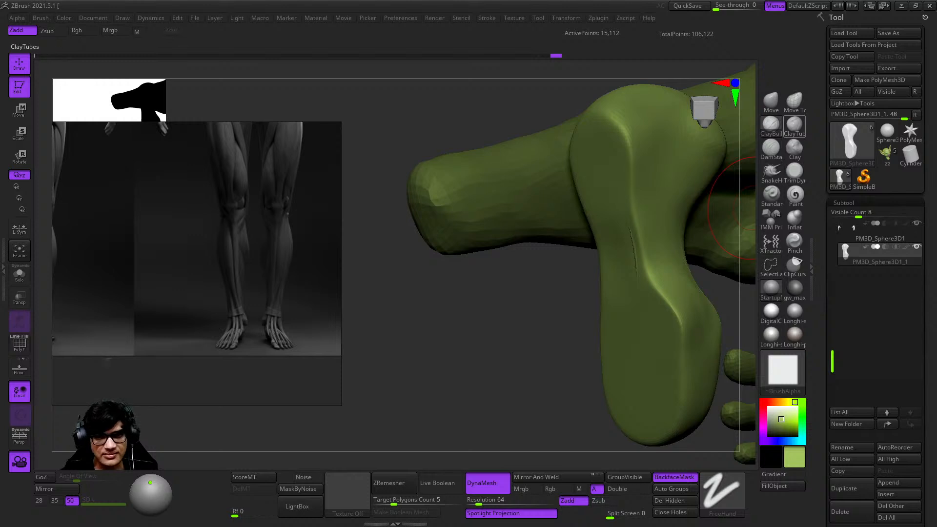
Step: Smooth out the crease along the edge of the sole near the arch
ctrl+right_drag(671, 171, 627, 249)
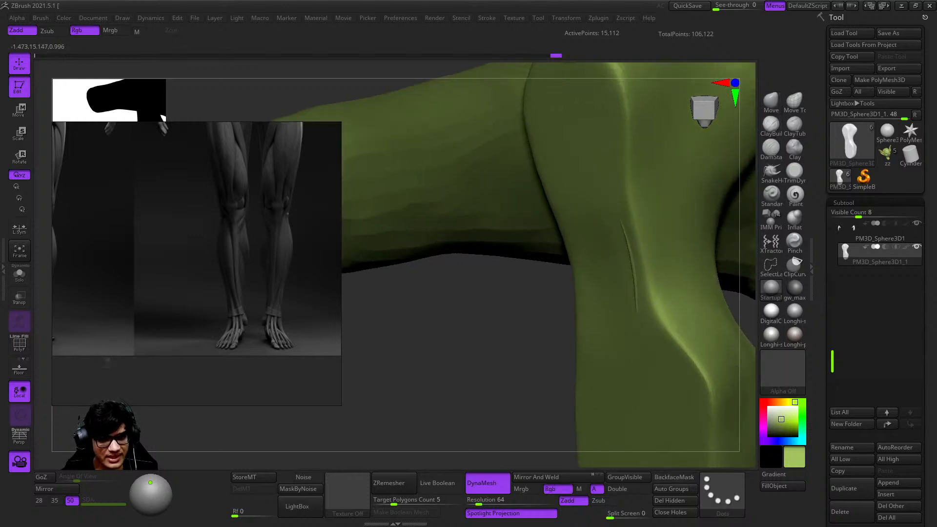
key(shift)
ctrl+right_drag(664, 400, 623, 293)
key(shift)
shift+drag(626, 287, 614, 267)
right_drag(614, 265, 625, 263)
right_drag(606, 302, 576, 282)
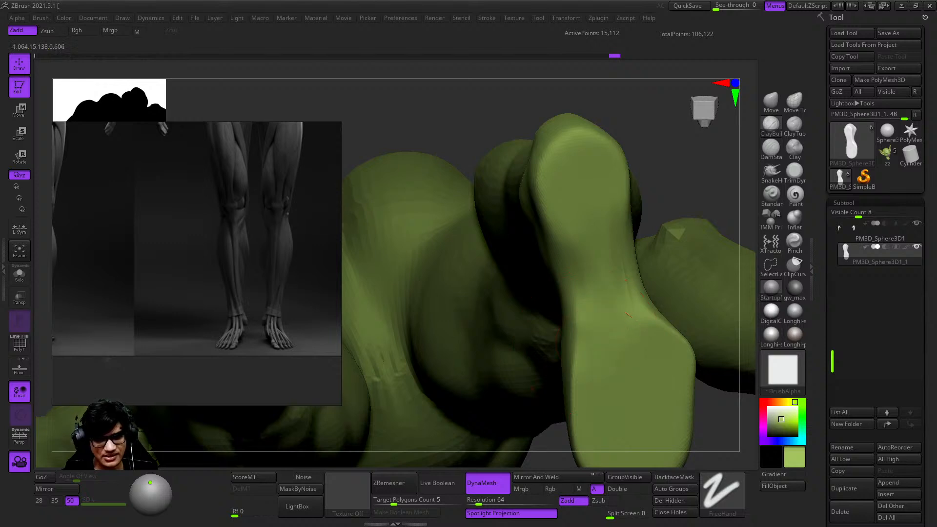
Step: Build up the underside and sides of the foot around the arch with ClayBuildup
drag(582, 307, 604, 311)
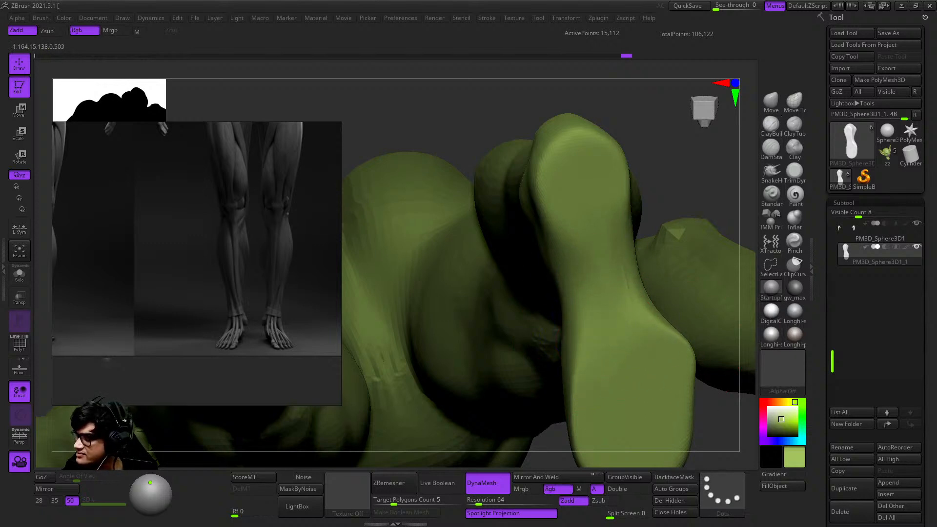
mouse_move(583, 302)
ctrl+right_down()
mouse_move(581, 280)
mouse_move(585, 317)
ctrl+right_up()
ctrl+right_drag(585, 317, 609, 346)
right_drag(603, 293, 575, 342)
click(771, 126)
key(c)
key(b)
right_drag(488, 260, 438, 344)
right_drag(528, 316, 650, 268)
Step: Adjust the overall shape of the foot with the Move brush
key(b)
key(m)
key(v)
right_drag(611, 330, 652, 249)
Step: Carve the grooves that separate the toes at the front of the foot with the DamStandard brush
click(770, 149)
right_drag(649, 288, 619, 235)
key(space)
drag(592, 267, 585, 267)
drag(564, 220, 592, 323)
ctrl+right_drag(580, 340, 575, 381)
right_drag(576, 312, 683, 302)
mouse_move(683, 303)
alt+right_down()
mouse_move(624, 322)
mouse_move(561, 312)
mouse_move(587, 341)
mouse_move(562, 318)
mouse_move(580, 274)
mouse_move(591, 352)
mouse_move(554, 342)
mouse_move(577, 271)
mouse_move(604, 267)
mouse_move(608, 314)
mouse_move(600, 293)
mouse_move(554, 271)
mouse_move(583, 301)
alt+right_up()
key(space)
right_drag(610, 366, 569, 233)
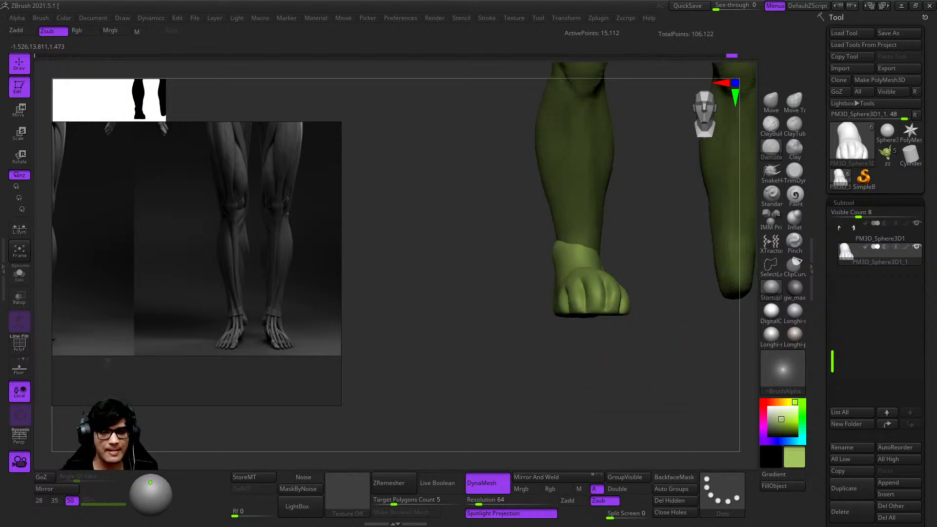
Step: Adjust the silhouette of the toes and forefoot with the Move Topological brush
shift+right_drag(636, 356, 712, 347)
click(794, 101)
mouse_move(596, 269)
alt+right_down()
mouse_move(642, 244)
mouse_move(635, 327)
alt+right_up()
drag(681, 252, 656, 272)
mouse_move(656, 272)
ctrl+right_down()
mouse_move(620, 297)
mouse_move(640, 253)
mouse_move(649, 290)
ctrl+right_up()
Step: Build up the toes and the top of the foot with ClayBuildup
click(771, 125)
mouse_move(627, 200)
alt+right_down()
mouse_move(564, 236)
mouse_move(589, 244)
mouse_move(607, 230)
mouse_move(571, 225)
alt+right_up()
key(space)
right_drag(601, 279, 559, 245)
mouse_move(567, 341)
right_down()
mouse_move(534, 292)
mouse_move(580, 256)
right_up()
alt+right_drag(632, 276, 602, 301)
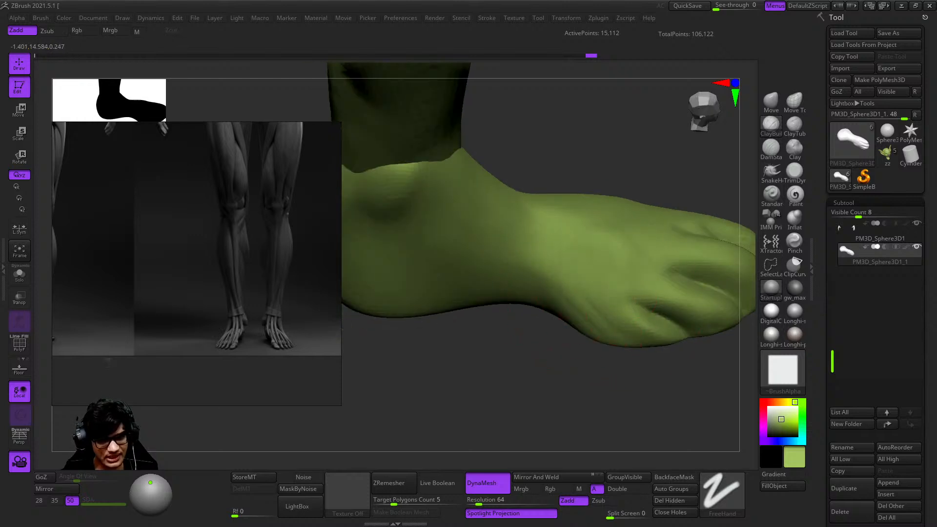
right_drag(619, 249, 622, 301)
right_drag(627, 266, 532, 231)
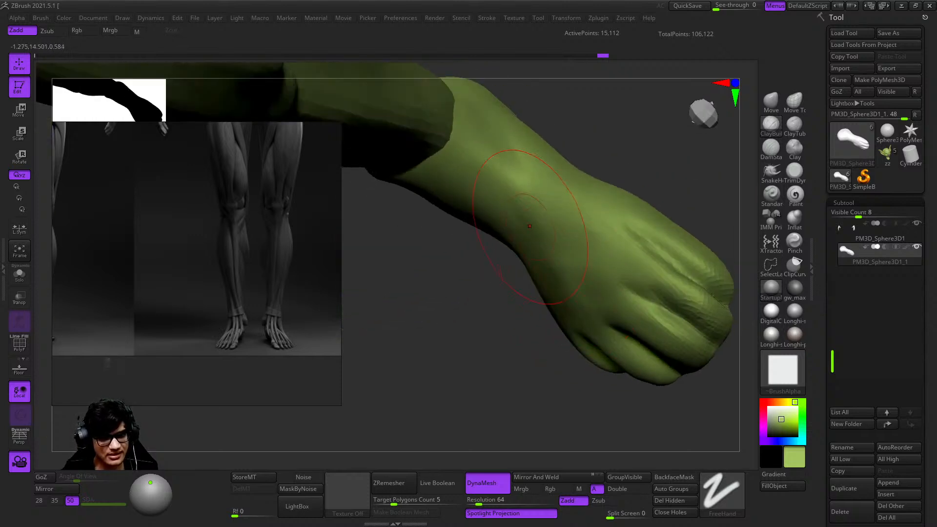
mouse_move(651, 273)
right_down()
mouse_move(648, 262)
mouse_move(554, 262)
mouse_move(600, 392)
mouse_move(644, 270)
mouse_move(651, 293)
mouse_move(661, 235)
mouse_move(591, 322)
mouse_move(539, 312)
mouse_move(560, 329)
right_up()
key(space)
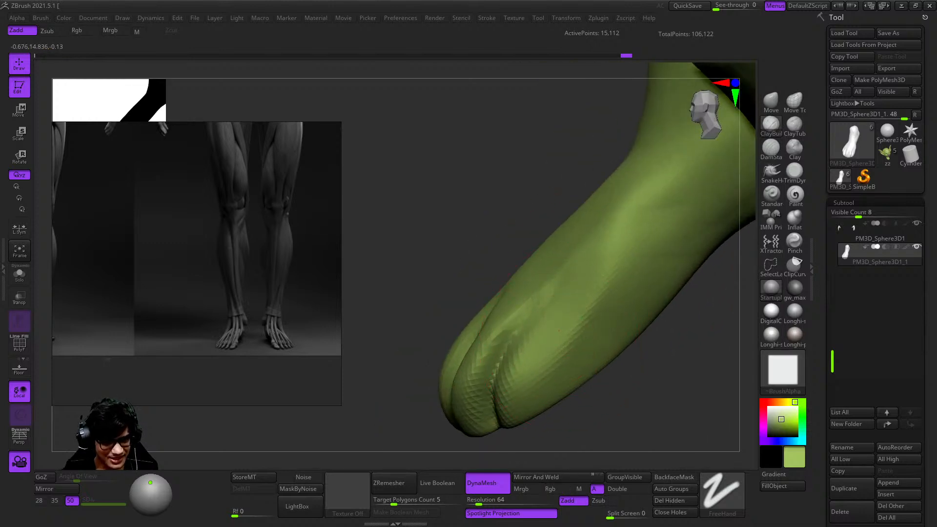
Step: Add volume to the instep, the knuckles and the outer side of the foot with ClayBuildup
right_drag(605, 283, 627, 300)
ctrl+right_drag(626, 300, 638, 321)
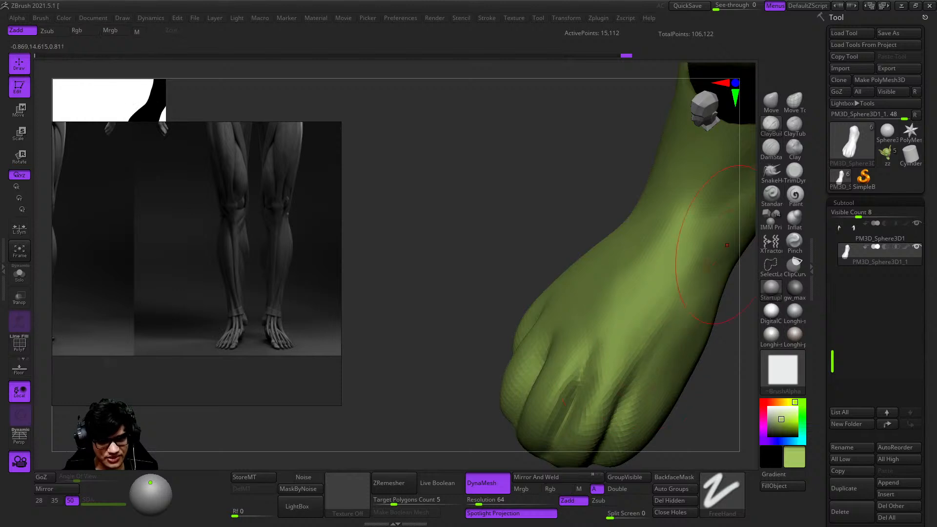
right_drag(613, 375, 614, 282)
right_drag(646, 245, 565, 329)
right_click(565, 328)
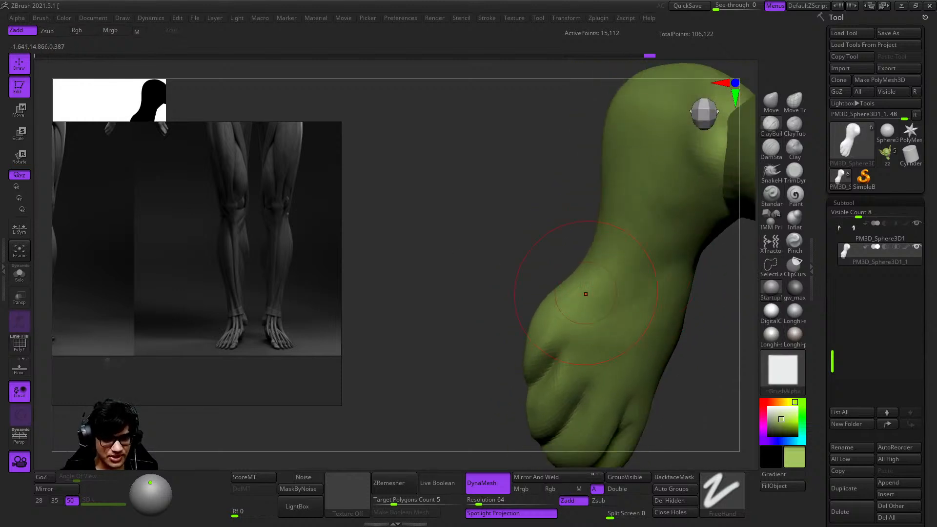
right_drag(590, 287, 621, 261)
mouse_move(598, 230)
right_down()
mouse_move(606, 314)
mouse_move(610, 269)
right_up()
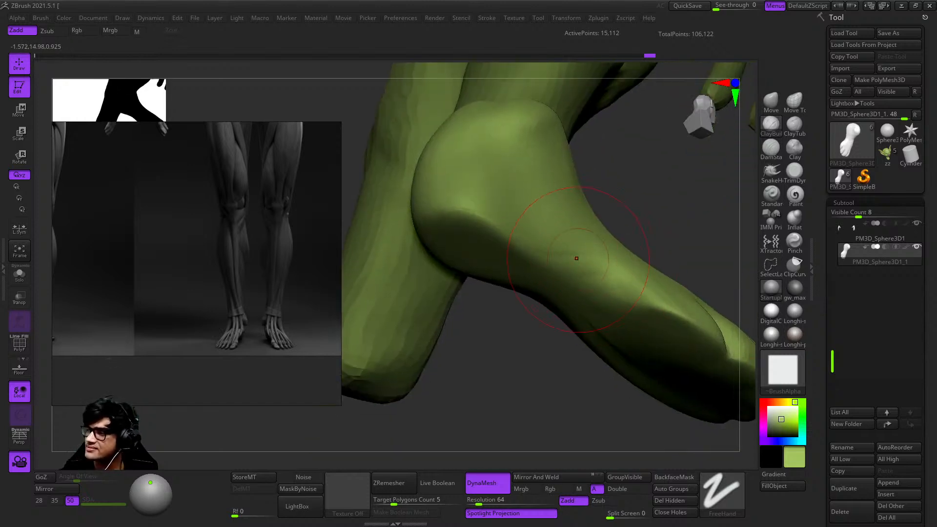
right_drag(591, 208, 570, 255)
mouse_move(636, 312)
right_down()
mouse_move(561, 254)
mouse_move(540, 271)
mouse_move(607, 366)
mouse_move(726, 186)
right_up()
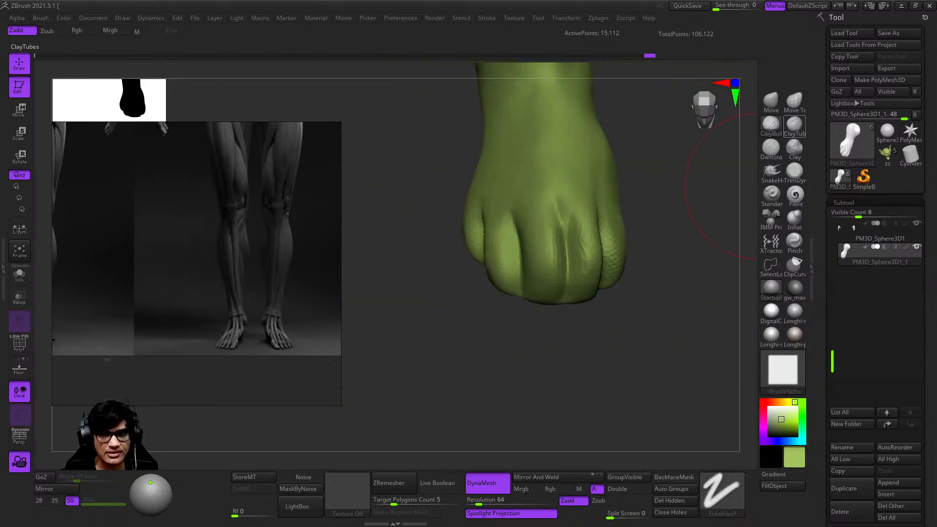
Step: Smooth the surface of the toes and refine their tips with the Move Topological brush
shift+right_drag(644, 184, 631, 223)
shift+drag(605, 229, 581, 254)
mouse_move(635, 216)
right_down()
mouse_move(669, 272)
mouse_move(634, 268)
right_up()
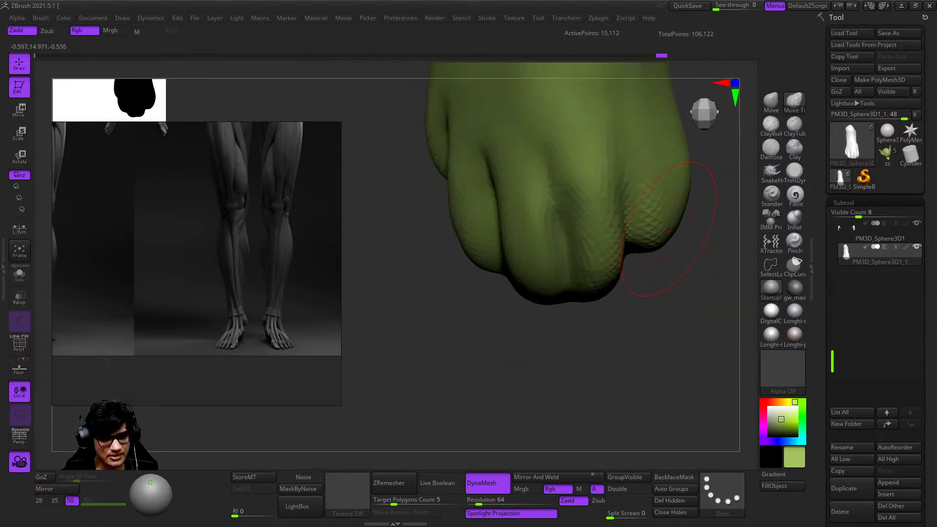
mouse_move(688, 224)
right_down()
mouse_move(648, 272)
mouse_move(631, 236)
mouse_move(702, 209)
right_up()
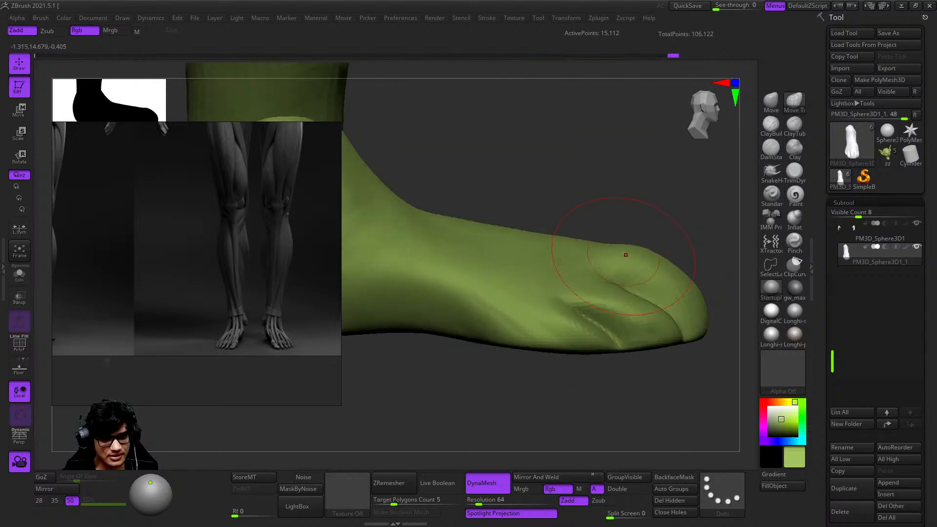
Step: Change the brush size and reshape the individual toes with the Move Topological brush
mouse_move(586, 220)
right_down()
mouse_move(565, 241)
mouse_move(596, 308)
mouse_move(612, 282)
mouse_move(596, 403)
mouse_move(565, 266)
right_up()
key(s)
drag(570, 219, 579, 217)
mouse_move(535, 313)
right_down()
mouse_move(546, 385)
mouse_move(559, 292)
mouse_move(598, 278)
mouse_move(502, 448)
mouse_move(597, 389)
right_up()
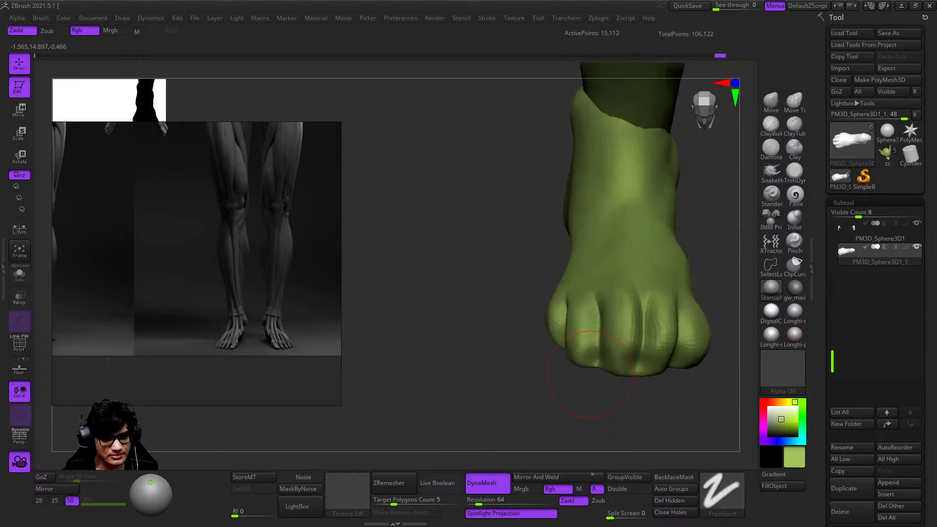
Step: Refine the spacing and length of the smaller toes with the Move Topological brush
right_drag(592, 337, 614, 360)
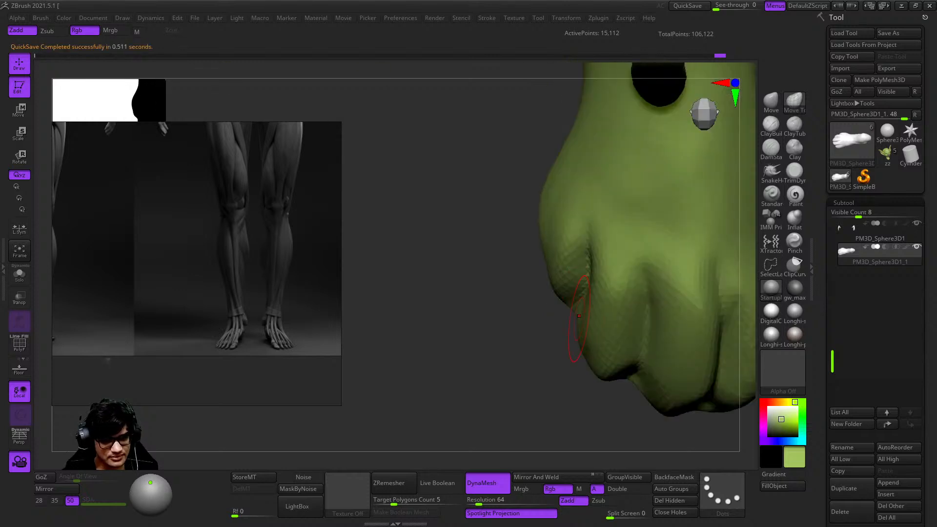
mouse_move(576, 317)
ctrl+right_down()
mouse_move(636, 359)
mouse_move(679, 361)
mouse_move(637, 270)
mouse_move(634, 219)
ctrl+right_up()
key(shift+f)
mouse_move(575, 344)
right_down()
mouse_move(623, 321)
mouse_move(592, 365)
mouse_move(583, 352)
mouse_move(598, 328)
right_up()
right_click(607, 345)
Step: Reposition the foot sideways under the lower leg with the transform gizmo, checking its alignment from the front
mouse_move(580, 363)
right_down()
mouse_move(606, 315)
mouse_move(568, 258)
mouse_move(537, 255)
mouse_move(570, 263)
mouse_move(673, 215)
right_up()
right_click(609, 314)
click(770, 126)
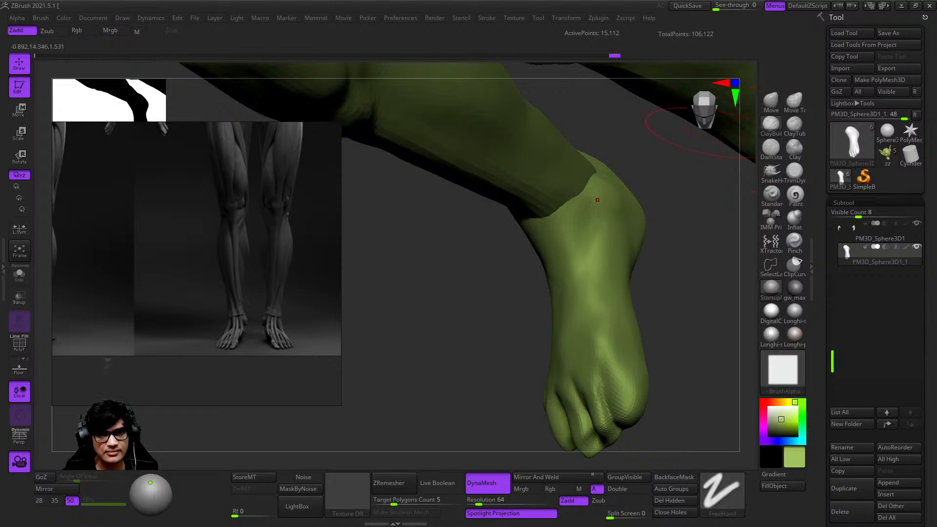
right_drag(714, 141, 595, 248)
mouse_move(603, 358)
right_down()
mouse_move(567, 264)
mouse_move(607, 272)
mouse_move(615, 250)
mouse_move(569, 234)
mouse_move(581, 305)
mouse_move(605, 341)
right_up()
mouse_move(604, 341)
shift+right_down()
mouse_move(666, 350)
mouse_move(593, 298)
mouse_move(602, 324)
shift+right_up()
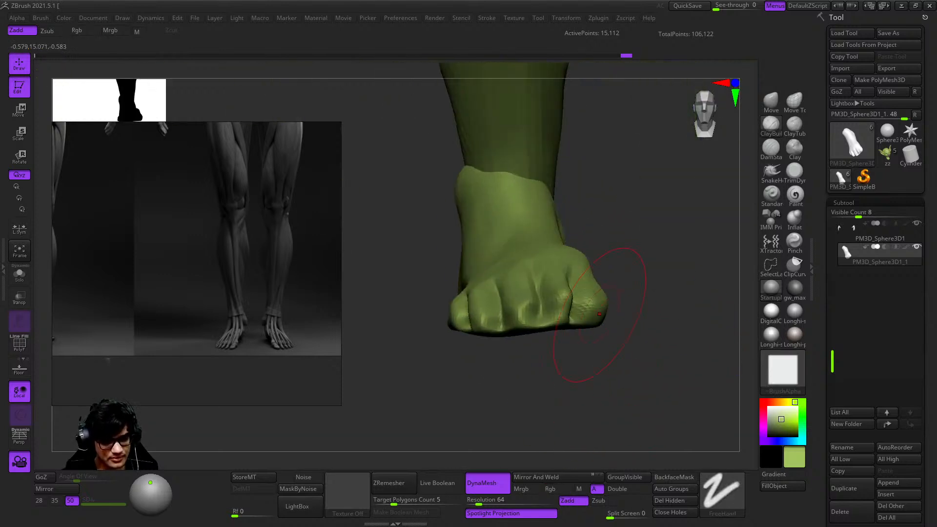
key(e)
drag(528, 300, 530, 301)
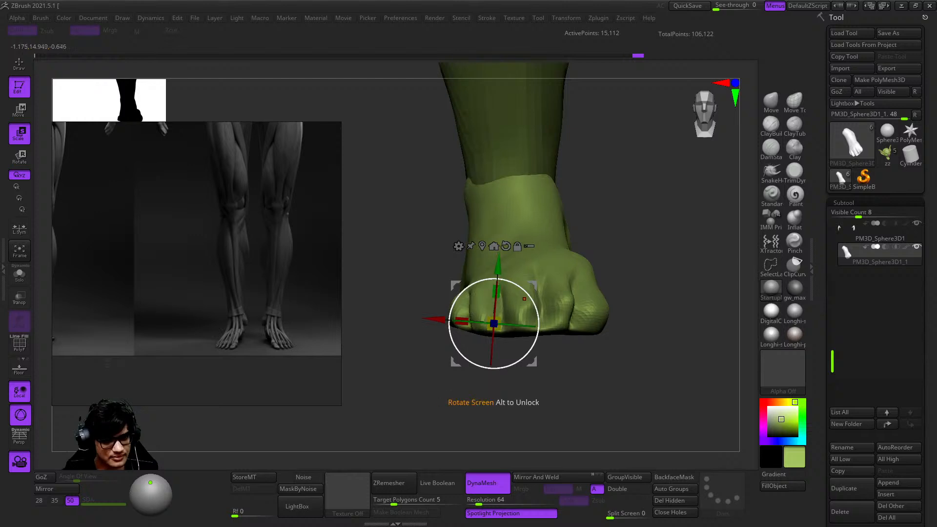
drag(435, 319, 433, 319)
drag(510, 324, 503, 323)
drag(434, 319, 414, 318)
key(q)
Step: Mirror and weld the foot across the body onto the other leg
ctrl+right_drag(572, 386, 562, 310)
right_drag(562, 310, 568, 359)
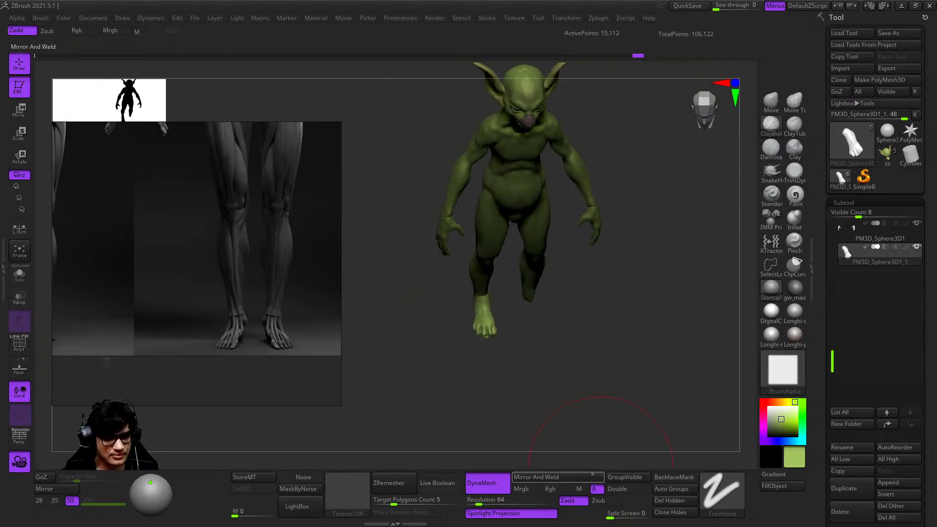
click(564, 477)
shift+right_drag(558, 414, 547, 384)
right_drag(626, 305, 576, 331)
mouse_move(581, 298)
ctrl+right_down()
mouse_move(602, 327)
mouse_move(590, 325)
mouse_move(619, 299)
mouse_move(618, 281)
ctrl+right_up()
right_drag(591, 247, 598, 241)
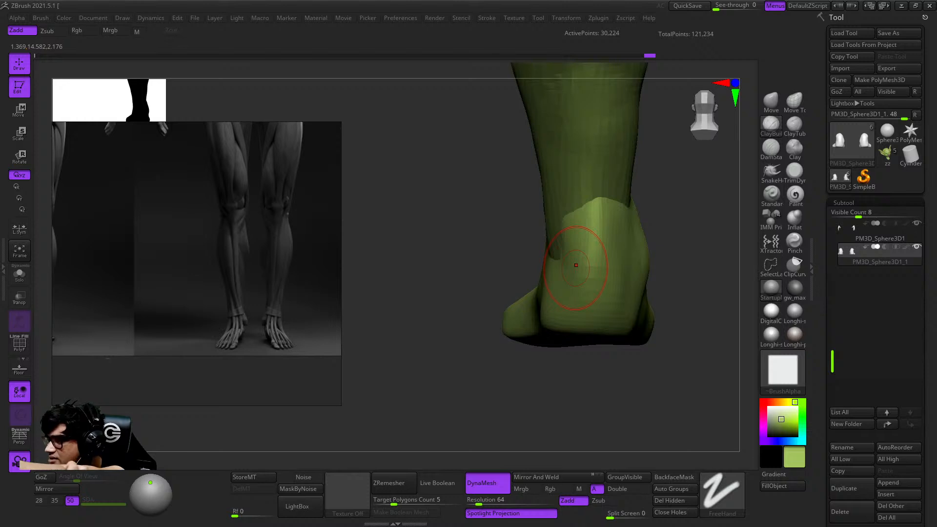
Step: Build up the instep and the big toe's knuckle on both feet with the ClayBuildup brush
mouse_move(679, 266)
right_down()
mouse_move(657, 195)
mouse_move(660, 249)
mouse_move(680, 239)
mouse_move(578, 283)
right_up()
mouse_move(688, 337)
right_down()
mouse_move(611, 248)
mouse_move(634, 288)
mouse_move(672, 303)
mouse_move(689, 288)
right_up()
mouse_move(648, 341)
right_down()
mouse_move(671, 326)
mouse_move(629, 297)
mouse_move(659, 305)
right_up()
right_drag(659, 247, 666, 339)
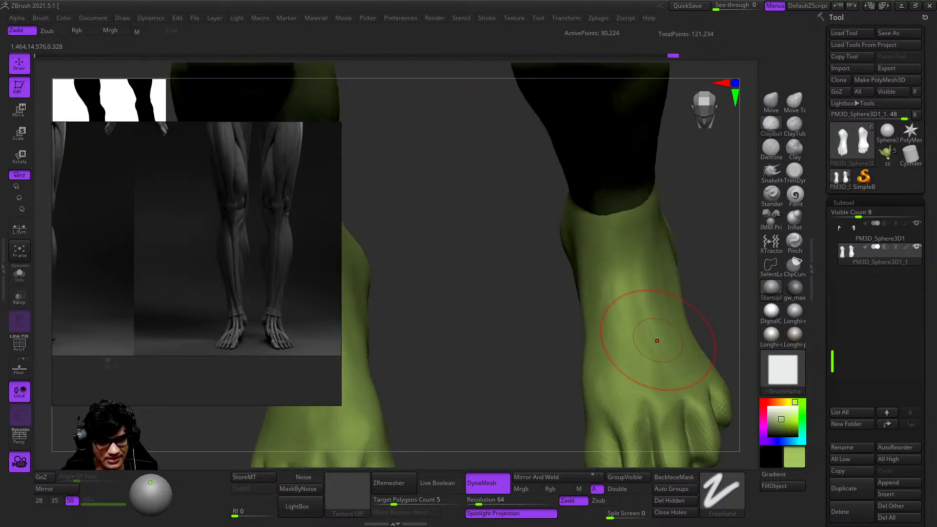
right_drag(693, 388, 685, 434)
ctrl+right_drag(675, 288, 603, 357)
right_click(603, 358)
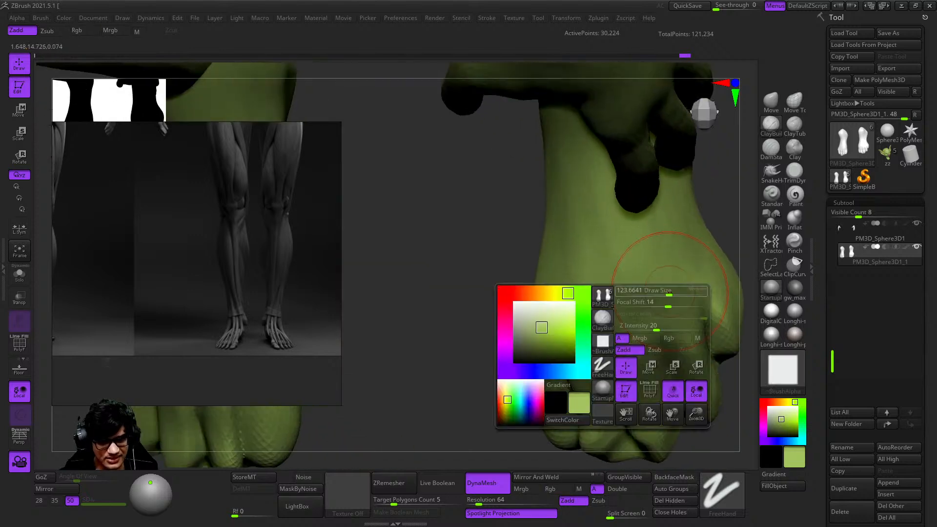
mouse_move(668, 355)
alt+right_down()
mouse_move(652, 284)
mouse_move(593, 305)
mouse_move(636, 284)
alt+right_up()
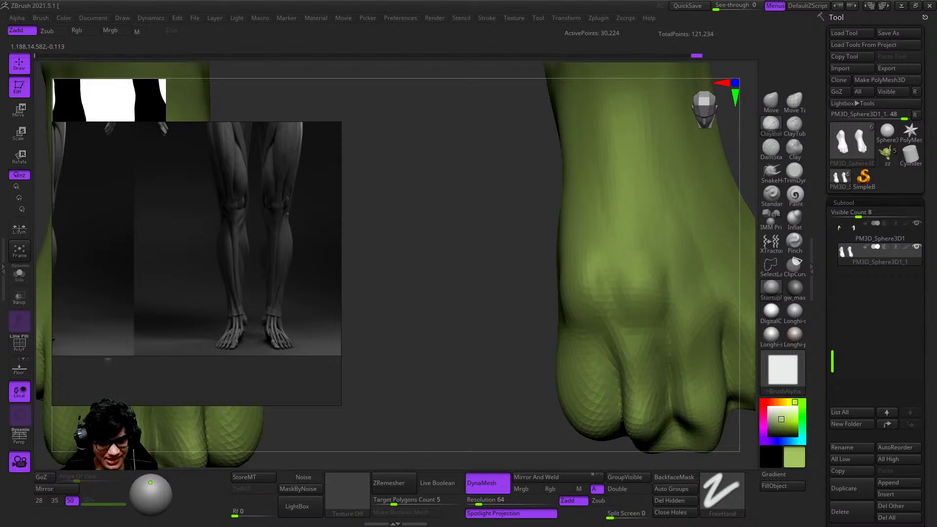
right_drag(631, 210, 620, 369)
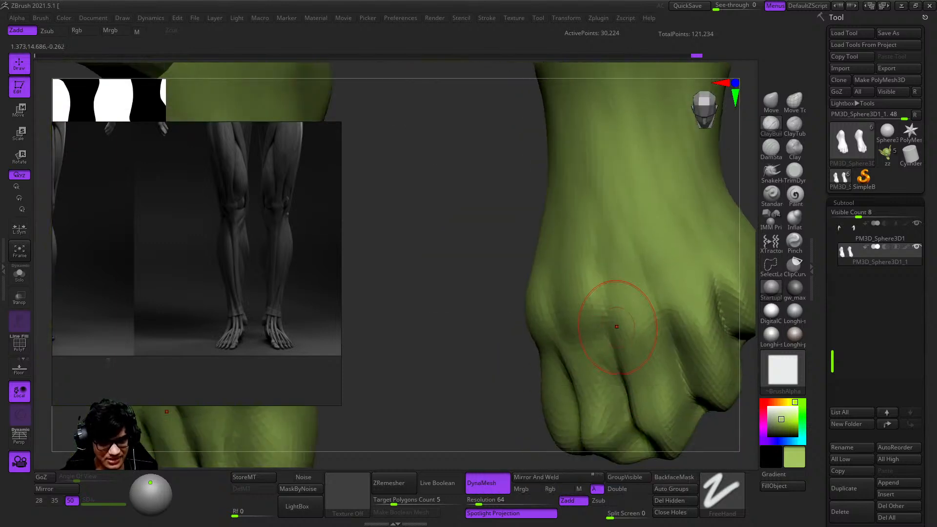
Step: Sculpt the tendon ridges running from the ankle to the toes across the top of the foot
right_drag(648, 303, 615, 305)
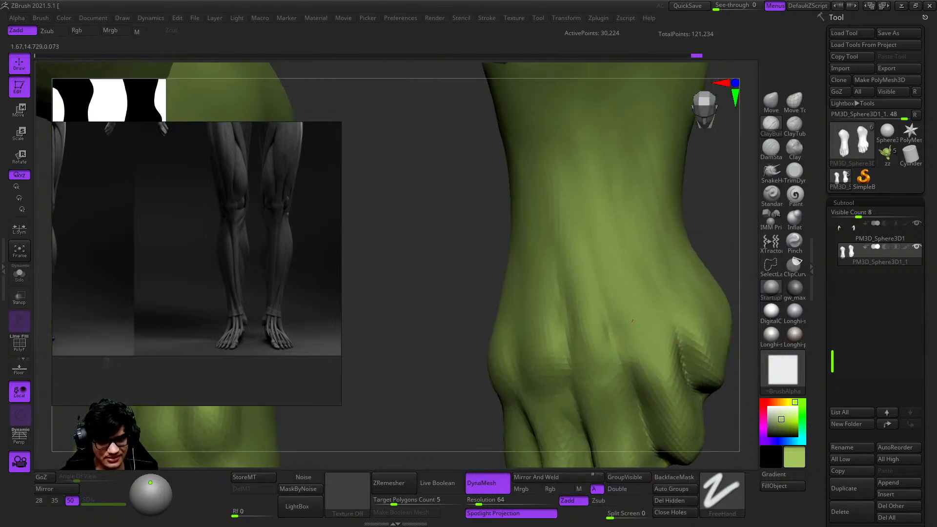
mouse_move(603, 216)
right_down()
mouse_move(668, 328)
mouse_move(669, 288)
mouse_move(698, 244)
right_up()
right_drag(638, 309, 605, 244)
mouse_move(629, 324)
right_down()
mouse_move(631, 282)
mouse_move(611, 434)
mouse_move(618, 381)
mouse_move(644, 419)
mouse_move(630, 322)
mouse_move(605, 308)
mouse_move(610, 336)
mouse_move(638, 272)
mouse_move(620, 222)
mouse_move(690, 292)
right_up()
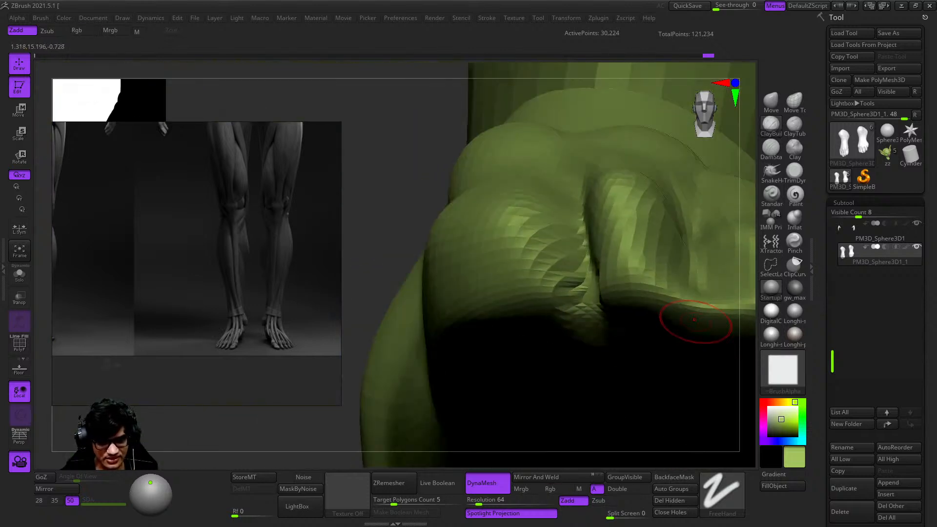
Step: Adjust the brush size and add volume to the big toe's joint and the neighbouring toe with ClayBuildup
mouse_move(690, 326)
ctrl+right_down()
mouse_move(695, 300)
mouse_move(683, 336)
mouse_move(659, 254)
mouse_move(667, 282)
ctrl+right_up()
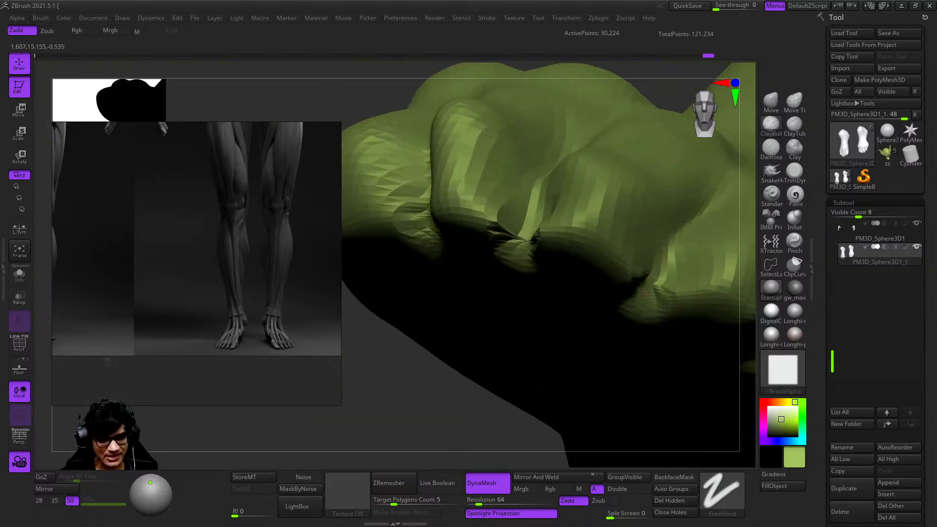
mouse_move(654, 351)
ctrl+right_down()
mouse_move(644, 307)
mouse_move(663, 337)
mouse_move(620, 273)
mouse_move(630, 298)
mouse_move(695, 276)
ctrl+right_up()
mouse_move(667, 348)
ctrl+right_down()
mouse_move(656, 288)
mouse_move(646, 331)
mouse_move(666, 337)
mouse_move(656, 332)
mouse_move(673, 317)
ctrl+right_up()
key(shift+f)
key(shift+f)
mouse_move(656, 273)
ctrl+right_down()
mouse_move(653, 305)
mouse_move(643, 274)
mouse_move(640, 312)
ctrl+right_up()
key(space)
click(641, 268)
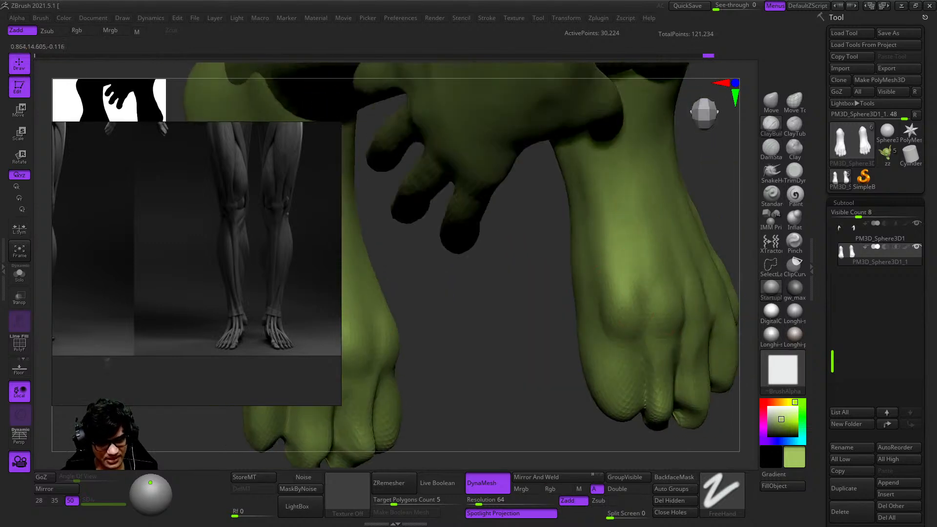
drag(620, 300, 622, 317)
mouse_move(629, 313)
right_down()
mouse_move(649, 323)
mouse_move(651, 293)
right_up()
drag(656, 322, 659, 342)
Step: Examine the sculpted feet up close from several sides and against the goblin's full body
mouse_move(659, 337)
right_down()
mouse_move(703, 327)
mouse_move(646, 243)
right_up()
right_drag(665, 346, 624, 299)
right_drag(663, 359, 658, 288)
right_drag(706, 304, 668, 275)
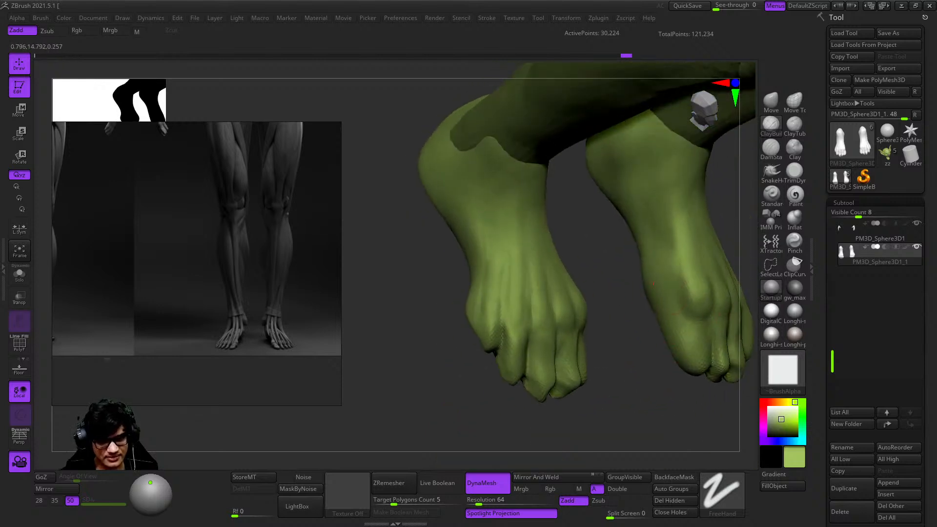
right_drag(670, 345, 638, 257)
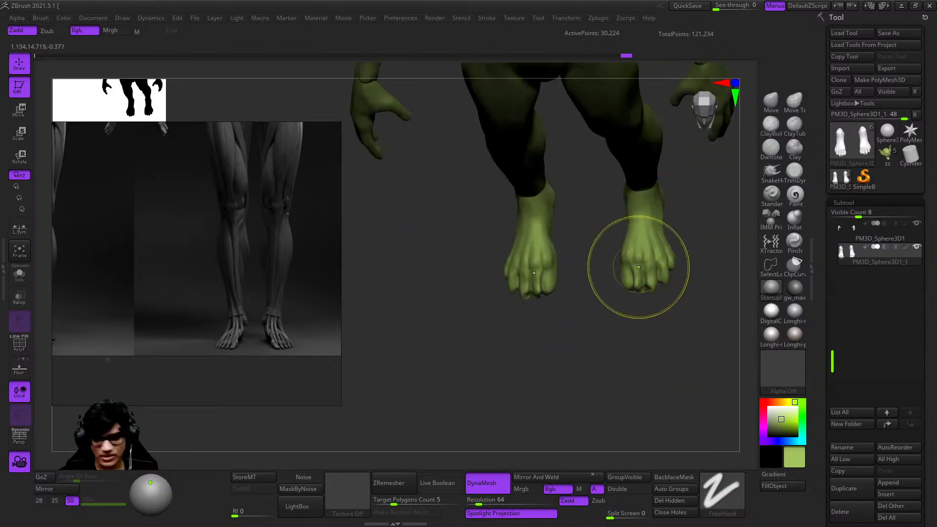
mouse_move(635, 326)
right_down()
mouse_move(637, 267)
mouse_move(605, 312)
mouse_move(651, 272)
mouse_move(638, 220)
mouse_move(654, 297)
mouse_move(621, 318)
mouse_move(639, 357)
mouse_move(637, 409)
right_up()
right_drag(626, 294, 757, 239)
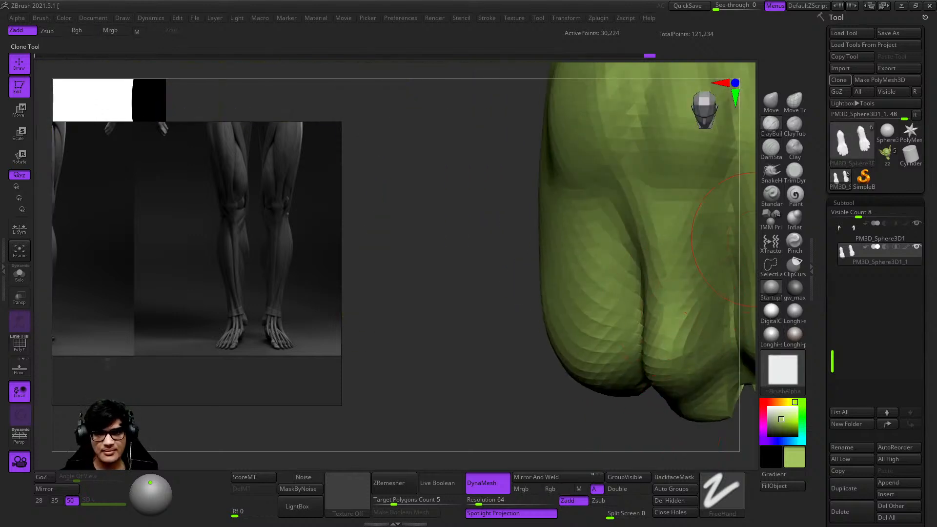
click(794, 103)
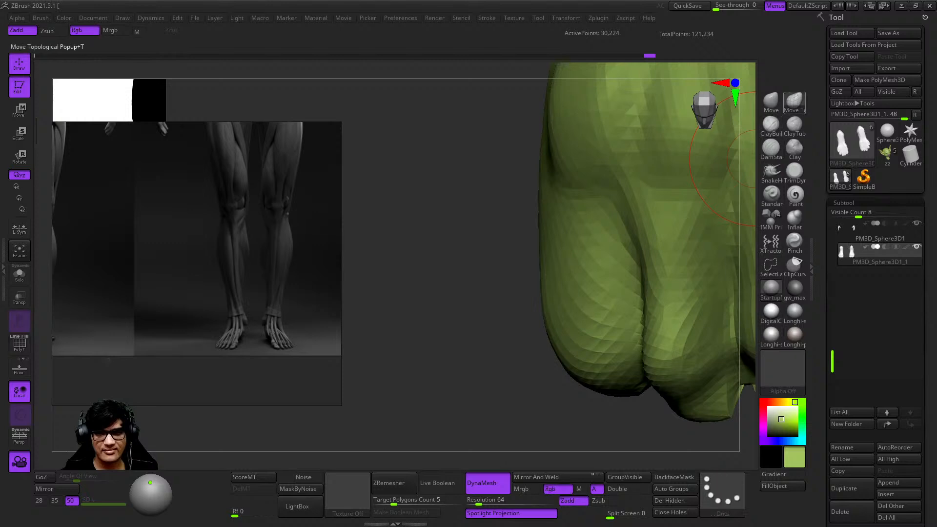
ctrl+right_drag(611, 371, 575, 336)
mouse_move(538, 371)
right_down()
mouse_move(552, 316)
mouse_move(627, 288)
mouse_move(593, 195)
right_up()
shift+right_drag(673, 312, 583, 335)
key(f)
key(shift+f)
right_click(643, 295)
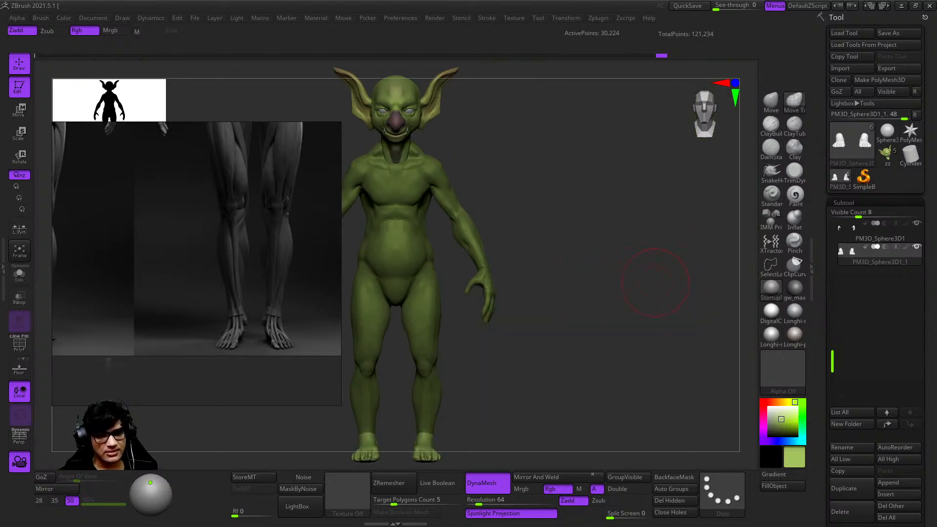
Step: Enable polypaint on all subtools and fill the feet, hands and body with the same green
shift+click(905, 246)
alt+right_drag(446, 122, 613, 148)
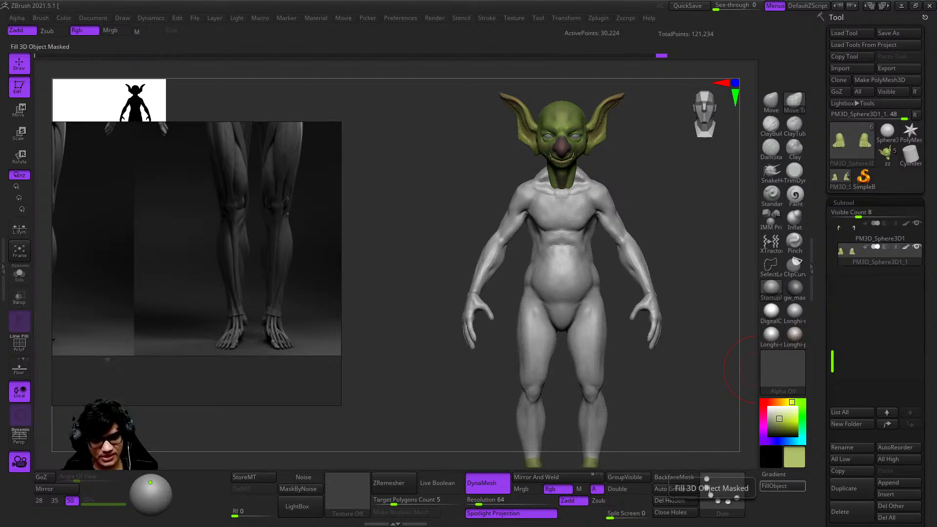
key(Up)
click(783, 485)
key(Up)
click(782, 486)
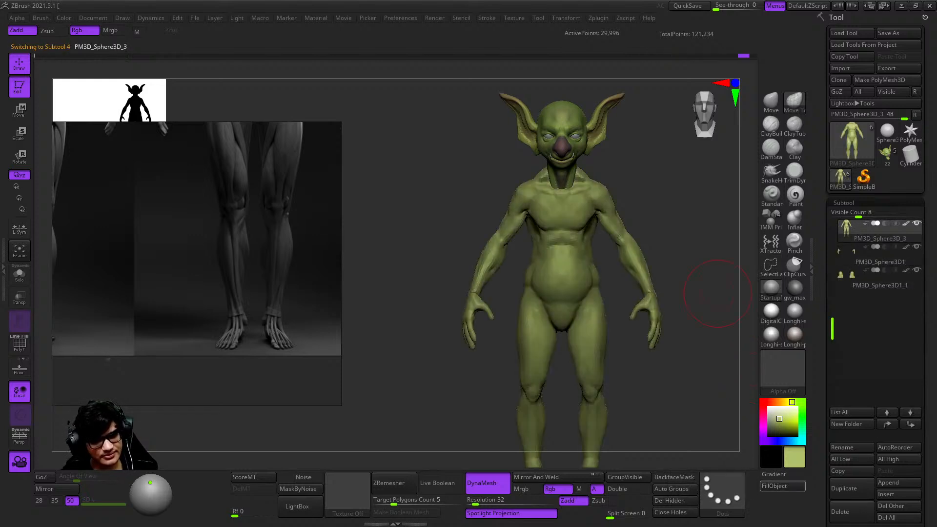
mouse_move(560, 167)
alt+right_down()
mouse_move(601, 288)
mouse_move(568, 165)
alt+right_up()
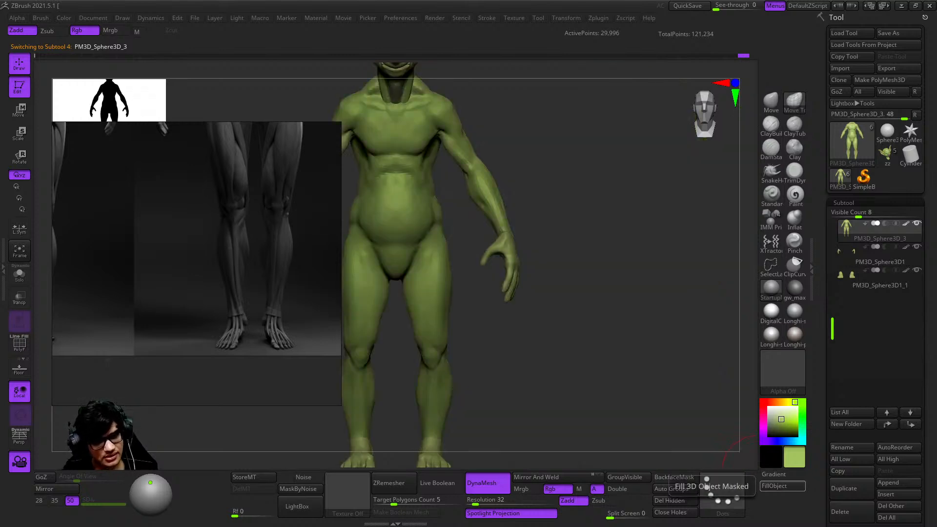
key(Down)
key(Down)
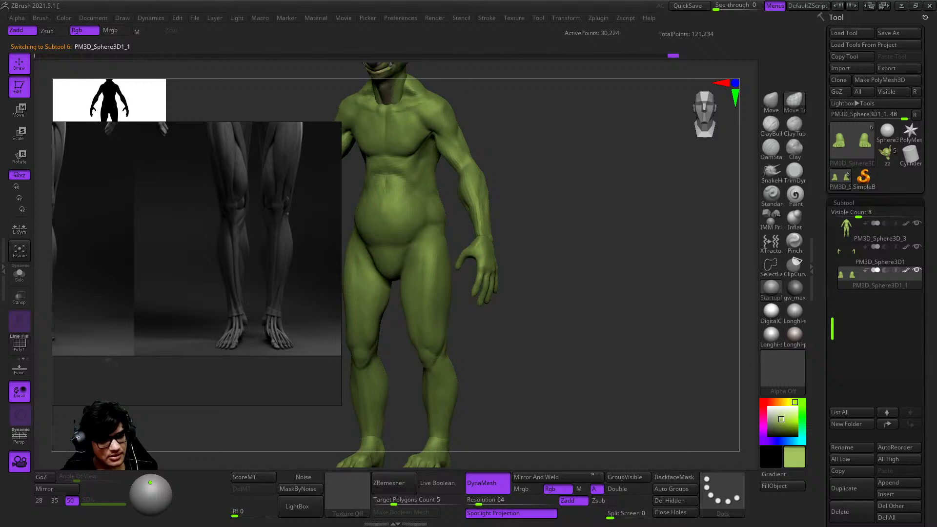
Step: Place the rotation gizmo's pivot at the ankle of the foot subtool
alt+right_drag(595, 302, 693, 312)
right_drag(693, 312, 676, 357)
ctrl+right_drag(685, 293, 629, 390)
ctrl+right_drag(629, 390, 634, 361)
mouse_move(634, 361)
alt+right_down()
mouse_move(629, 273)
mouse_move(625, 385)
alt+right_up()
mouse_move(576, 256)
right_down()
mouse_move(542, 244)
mouse_move(517, 219)
right_up()
key(r)
mouse_move(629, 147)
right_down()
mouse_move(645, 169)
mouse_move(639, 164)
mouse_move(605, 319)
right_up()
ctrl+right_drag(605, 319, 593, 308)
alt+drag(554, 337, 654, 287)
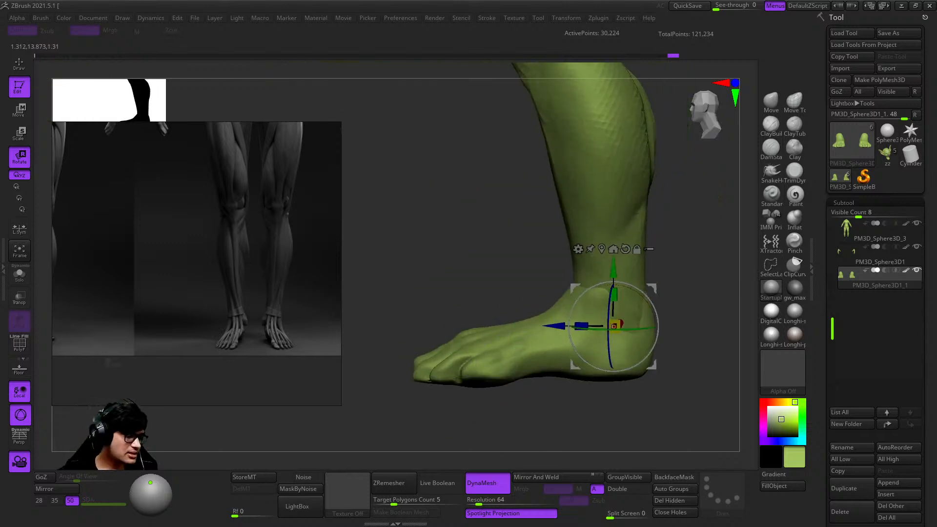
Step: Bring the grey goblin legs into view on the reference board and rotate the feet slightly around the ankles
scroll(209, 249, down, 10)
middle_drag(322, 142, 234, 244)
scroll(234, 244, up, 5)
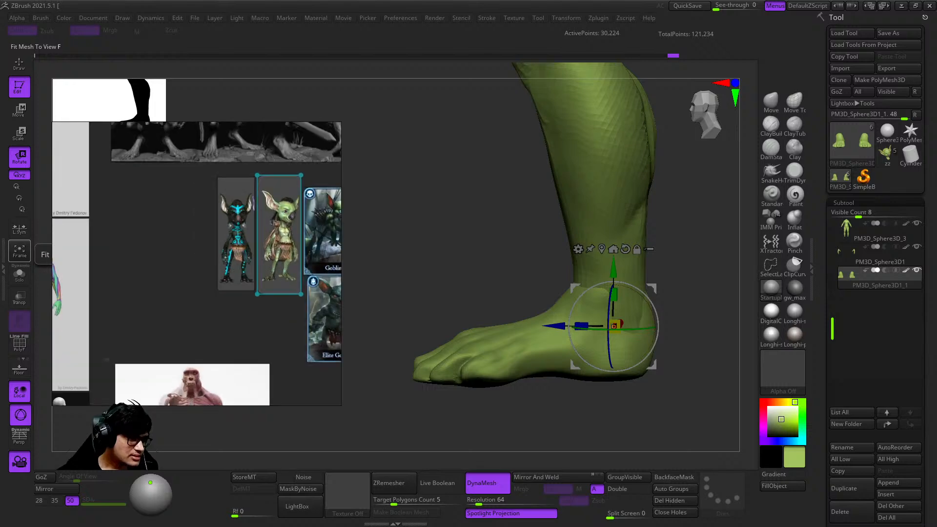
scroll(196, 263, up, 5)
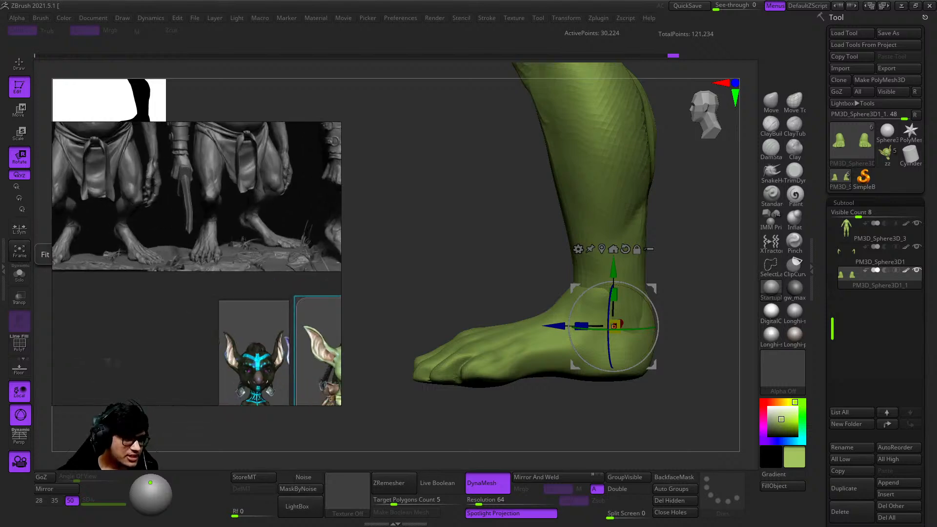
mouse_move(614, 326)
right_down()
mouse_move(600, 348)
mouse_move(615, 326)
mouse_move(743, 320)
right_up()
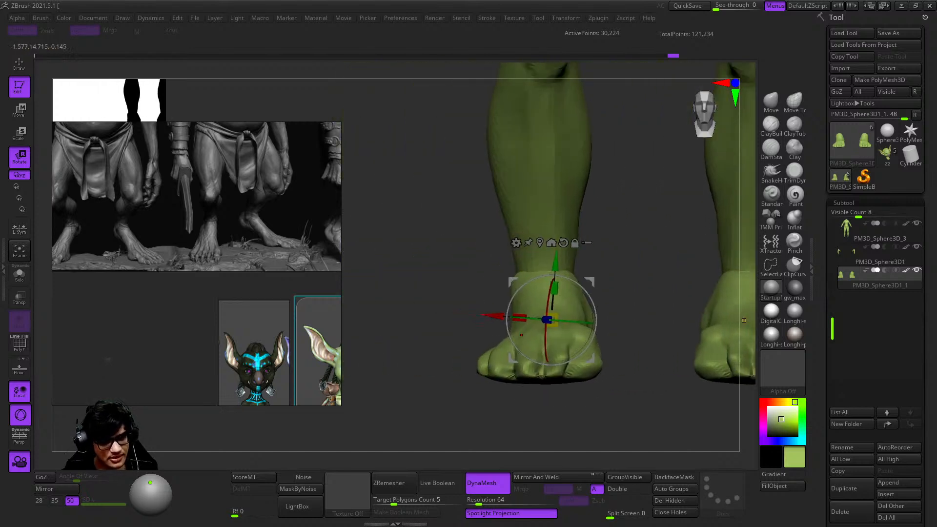
drag(580, 323, 572, 322)
key(q)
Step: Scale the feet down slightly and align them under the ankles with the transform gizmo
mouse_move(605, 320)
ctrl+right_down()
mouse_move(610, 275)
mouse_move(626, 385)
mouse_move(639, 332)
mouse_move(675, 293)
mouse_move(639, 294)
mouse_move(700, 311)
ctrl+right_up()
key(e)
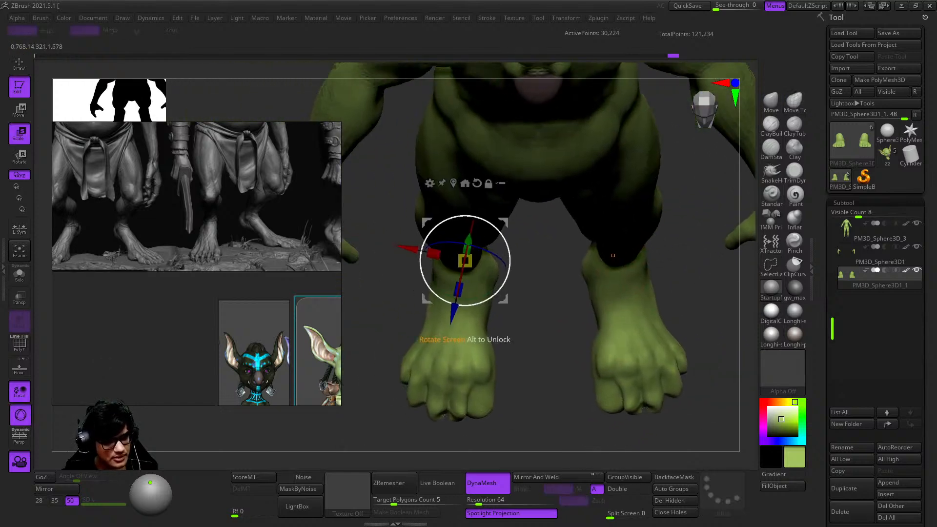
drag(504, 283, 501, 286)
drag(465, 260, 463, 269)
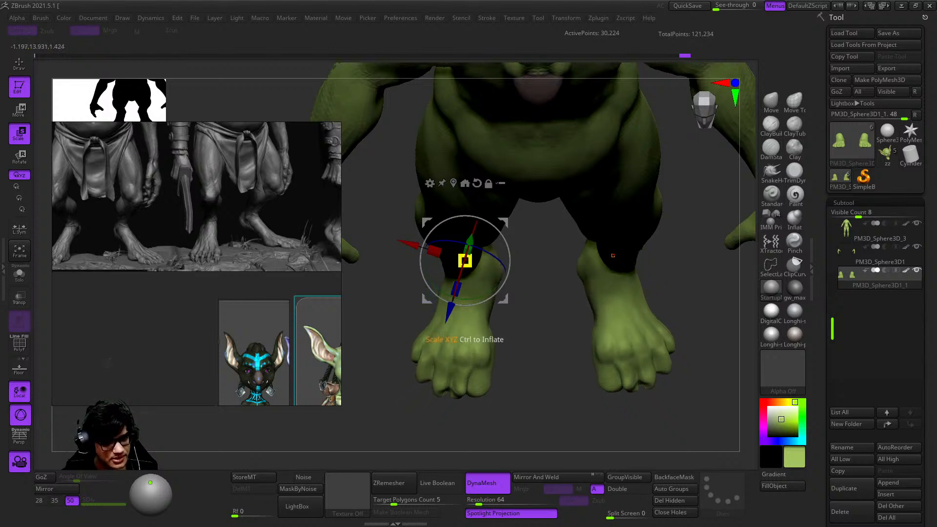
right_drag(546, 292, 649, 286)
alt+right_drag(585, 264, 592, 302)
mouse_move(518, 302)
mouse_down()
mouse_move(510, 302)
mouse_move(519, 302)
mouse_up()
ctrl+right_drag(517, 293, 500, 224)
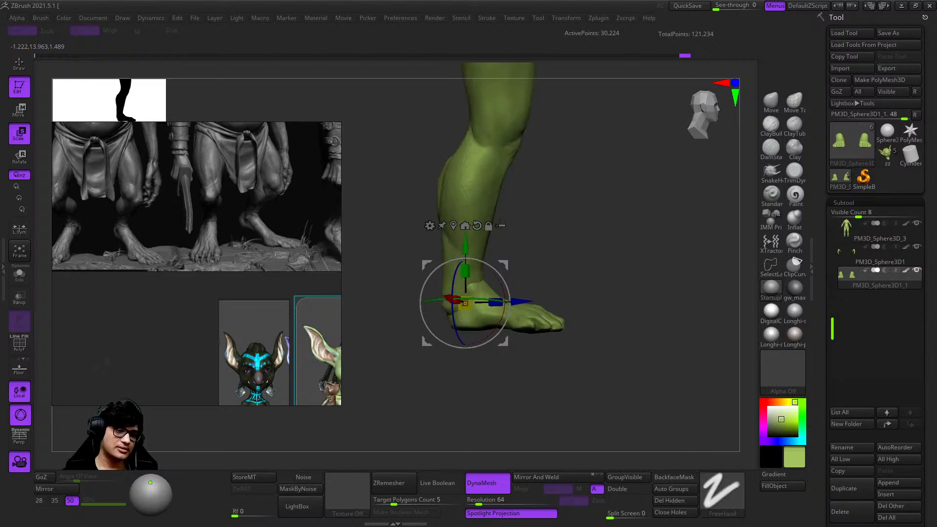
mouse_move(590, 327)
ctrl+right_down()
mouse_move(608, 240)
mouse_move(567, 268)
mouse_move(568, 322)
ctrl+right_up()
key(q)
Step: Turn on perspective and examine the proportions of the feet against the whole goblin body
right_drag(568, 322, 508, 315)
mouse_move(507, 315)
ctrl+right_down()
mouse_move(508, 300)
mouse_move(517, 327)
ctrl+right_up()
right_drag(517, 327, 659, 351)
mouse_move(658, 351)
ctrl+right_down()
mouse_move(617, 303)
mouse_move(630, 372)
mouse_move(329, 347)
ctrl+right_up()
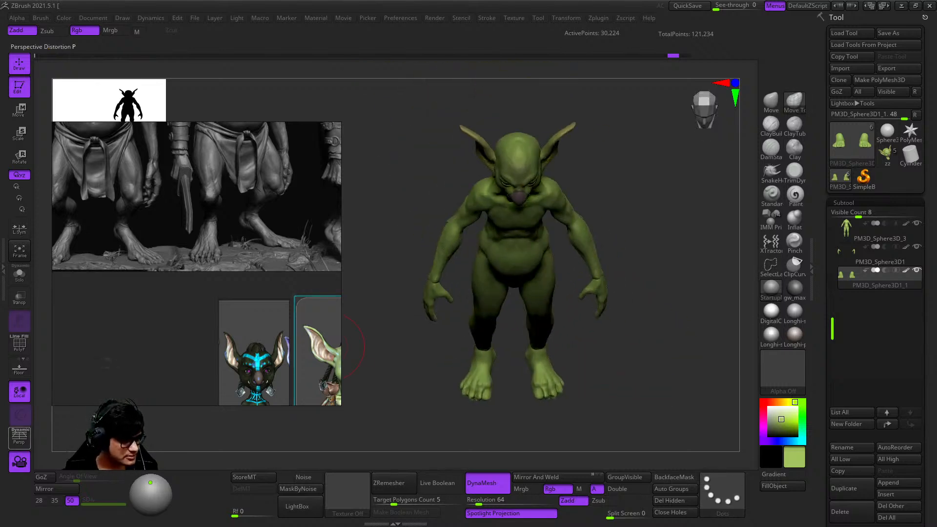
key(p)
mouse_move(630, 332)
right_down()
mouse_move(631, 264)
mouse_move(626, 322)
right_up()
right_drag(688, 327, 463, 320)
ctrl+right_drag(628, 317, 658, 317)
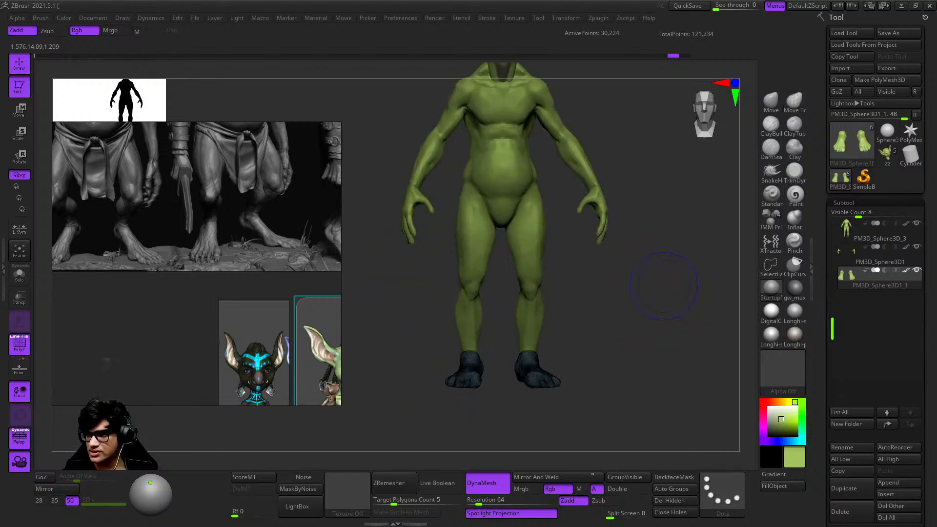
right_drag(664, 284, 702, 302)
Step: Add volume to the toes with ClayBuildup and reduce the brush size
mouse_move(517, 274)
right_down()
mouse_move(539, 317)
mouse_move(539, 234)
mouse_move(563, 358)
mouse_move(653, 138)
right_up()
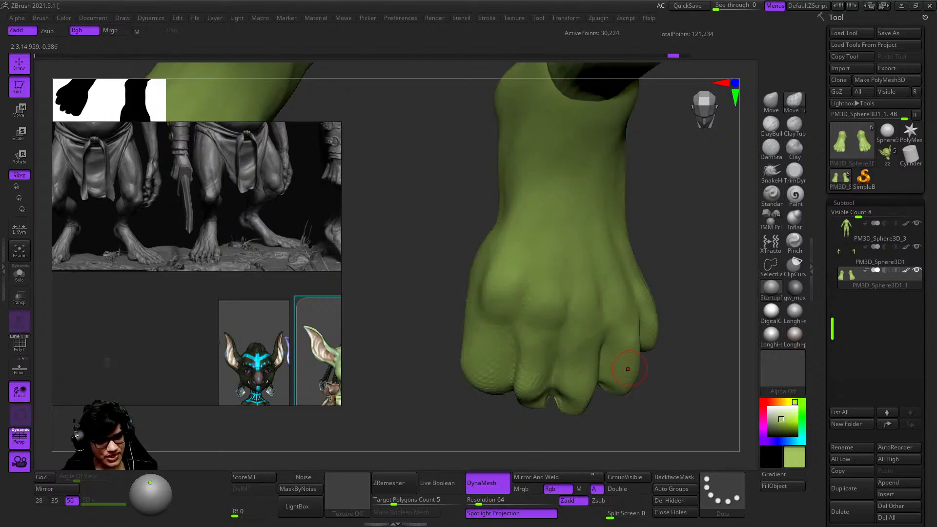
right_drag(608, 334, 709, 209)
click(771, 128)
right_drag(623, 228, 571, 338)
drag(571, 338, 575, 354)
mouse_move(575, 380)
right_down()
mouse_move(596, 309)
mouse_move(546, 350)
mouse_move(580, 341)
right_up()
key(space)
drag(639, 276, 619, 277)
right_drag(604, 259, 600, 385)
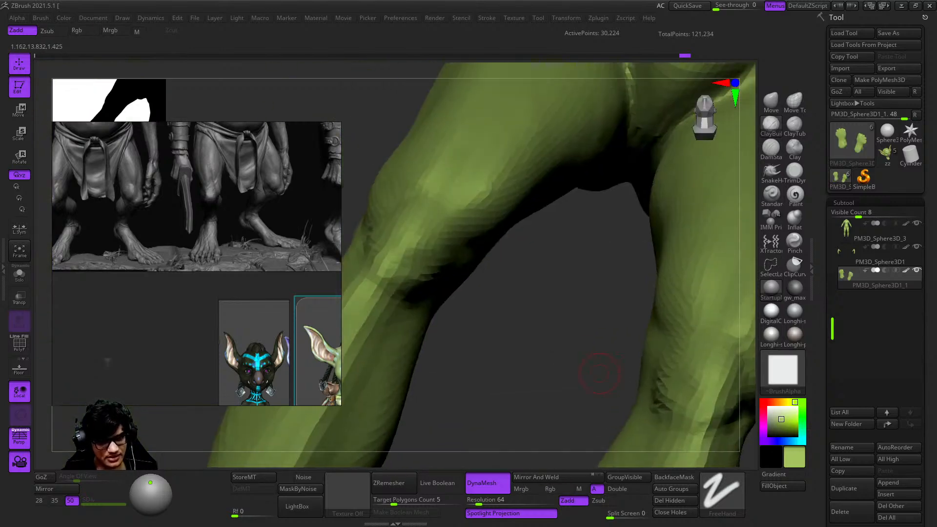
Step: Turn off perspective and build up the tip of the little toe
click(19, 436)
right_drag(43, 436, 195, 371)
right_drag(517, 352, 556, 430)
mouse_move(557, 429)
ctrl+right_down()
mouse_move(575, 393)
mouse_move(542, 414)
mouse_move(566, 410)
mouse_move(551, 424)
ctrl+right_up()
right_drag(502, 277, 530, 302)
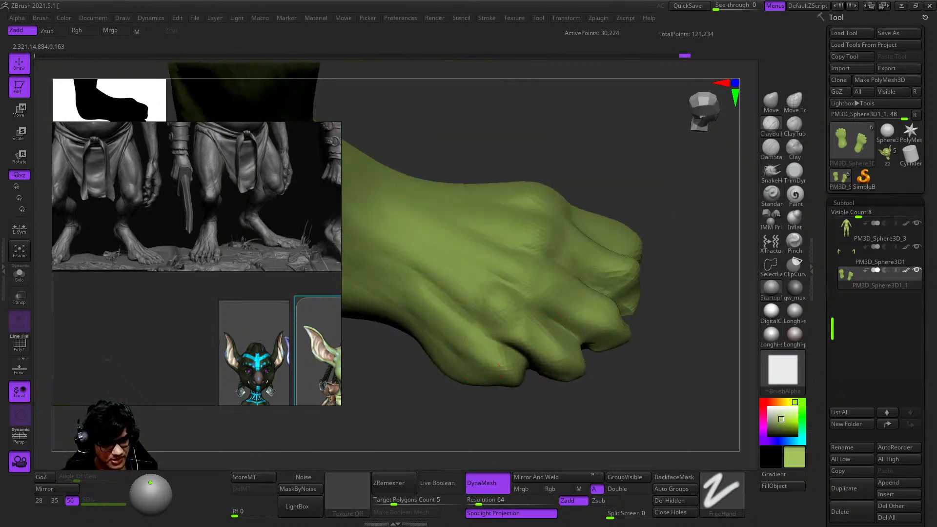
drag(491, 356, 502, 375)
right_drag(503, 364, 508, 383)
drag(493, 378, 510, 387)
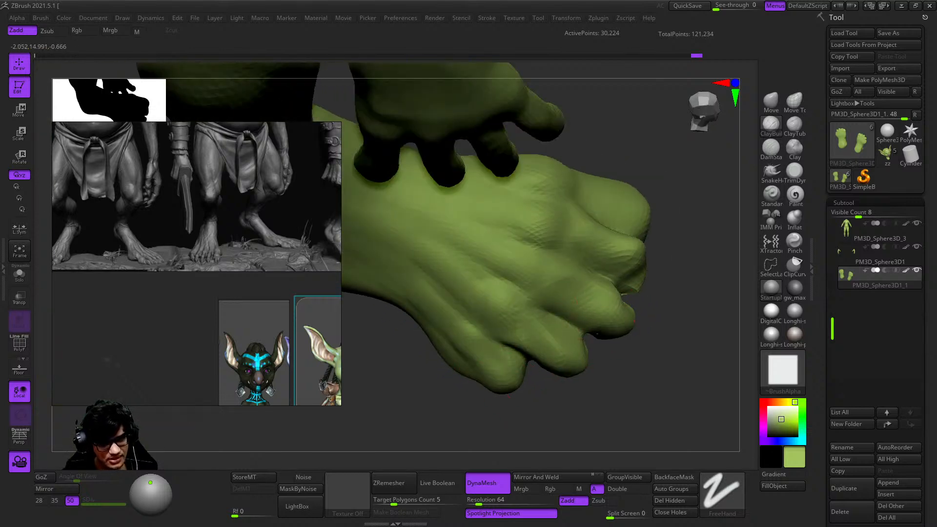
Step: Add volume to the big toe and the knuckle of a middle toe
right_drag(628, 305, 605, 341)
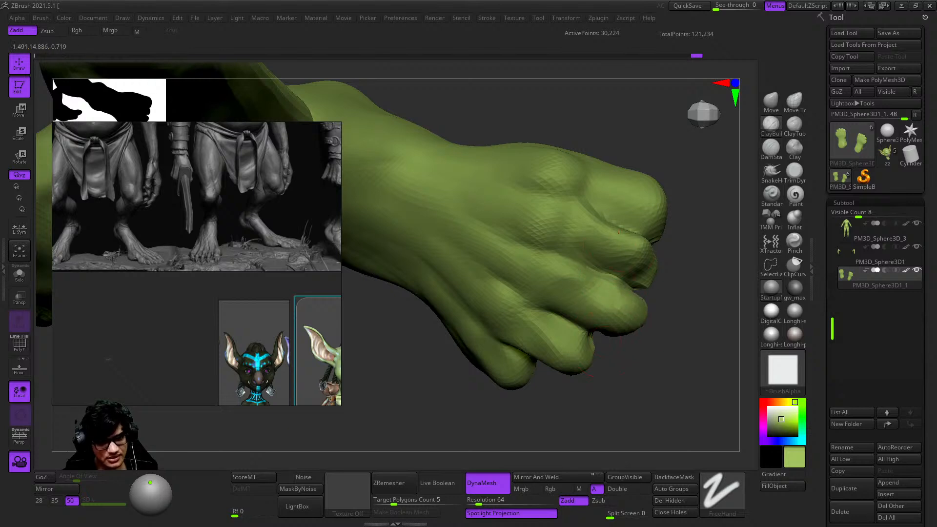
right_drag(622, 234, 628, 261)
drag(633, 178, 643, 186)
mouse_move(643, 187)
right_down()
mouse_move(568, 275)
mouse_move(581, 283)
right_up()
mouse_move(561, 270)
mouse_down()
mouse_move(589, 287)
mouse_move(580, 273)
mouse_up()
right_drag(626, 264, 620, 320)
Step: Reshape the heel and the back of the ankle with the Move Topological brush
mouse_move(541, 293)
right_down()
mouse_move(548, 289)
mouse_move(519, 272)
mouse_move(510, 309)
mouse_move(513, 181)
mouse_move(527, 179)
mouse_move(561, 346)
mouse_move(534, 308)
mouse_move(525, 334)
mouse_move(537, 278)
right_up()
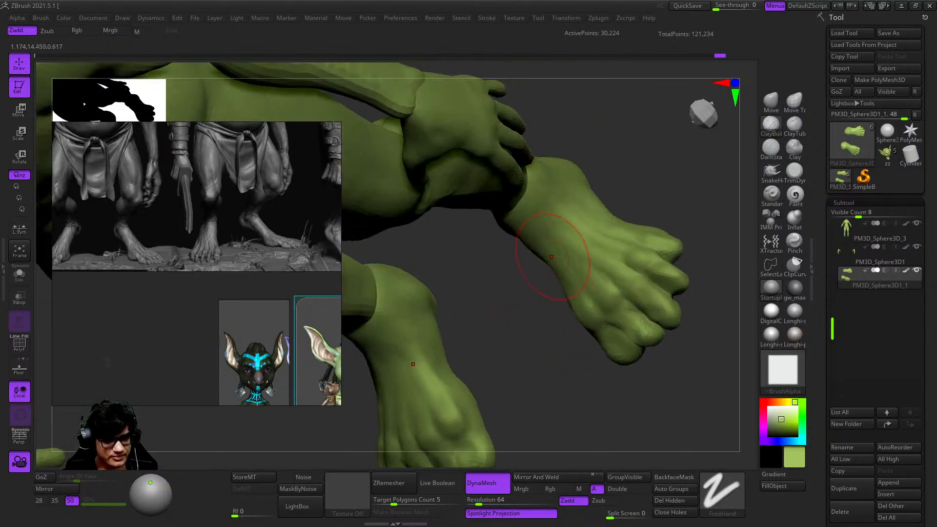
mouse_move(554, 237)
right_down()
mouse_move(540, 220)
mouse_move(549, 266)
mouse_move(564, 246)
right_up()
right_drag(555, 285, 556, 237)
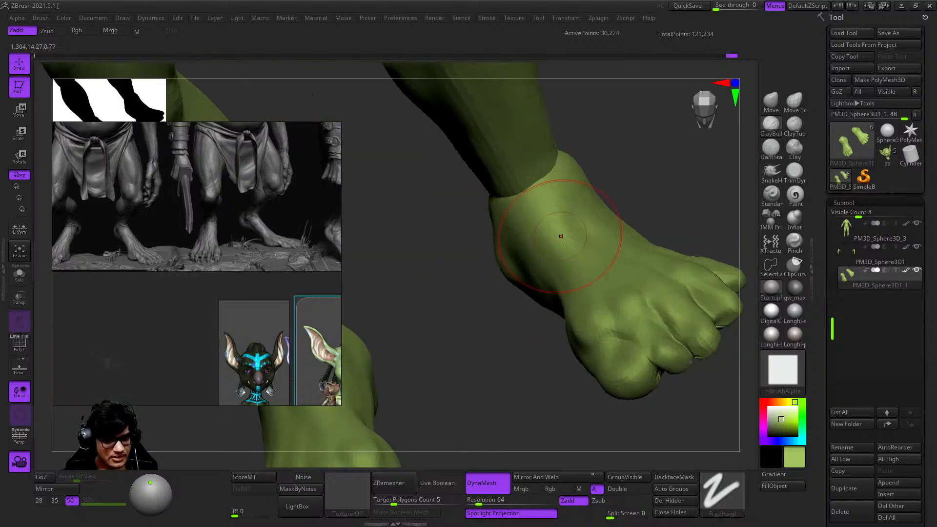
mouse_move(561, 282)
right_down()
mouse_move(528, 256)
mouse_move(576, 244)
mouse_move(510, 293)
mouse_move(546, 330)
right_up()
click(794, 102)
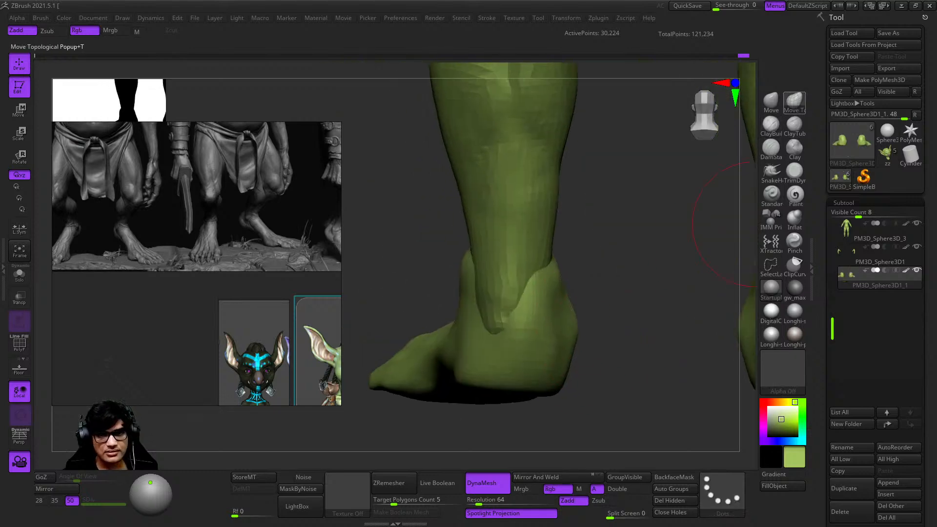
drag(575, 346, 568, 337)
drag(572, 293, 546, 296)
Step: Adjust the upper rim of the foot so it fits around the lower leg
drag(463, 279, 465, 276)
right_drag(502, 276, 519, 263)
drag(429, 279, 442, 254)
ctrl+right_drag(475, 308, 502, 220)
mouse_move(502, 219)
ctrl+right_down()
mouse_move(558, 318)
mouse_move(581, 291)
mouse_move(546, 330)
ctrl+right_up()
ctrl+right_drag(546, 330, 575, 378)
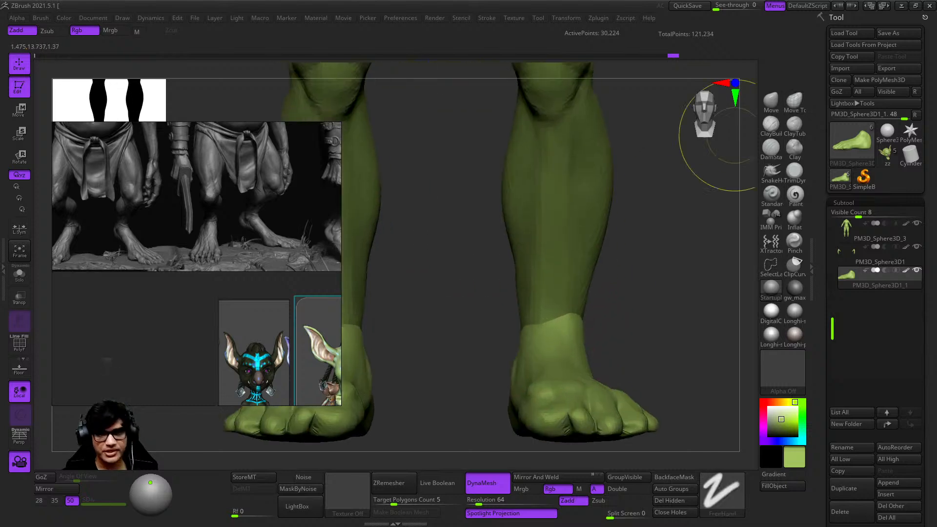
Step: Build up the ankle area with ClayBuildup and check the foot mesh in wireframe
click(771, 126)
mouse_move(547, 260)
alt+right_down()
mouse_move(556, 234)
mouse_move(570, 280)
mouse_move(601, 288)
alt+right_up()
ctrl+right_drag(601, 288, 583, 276)
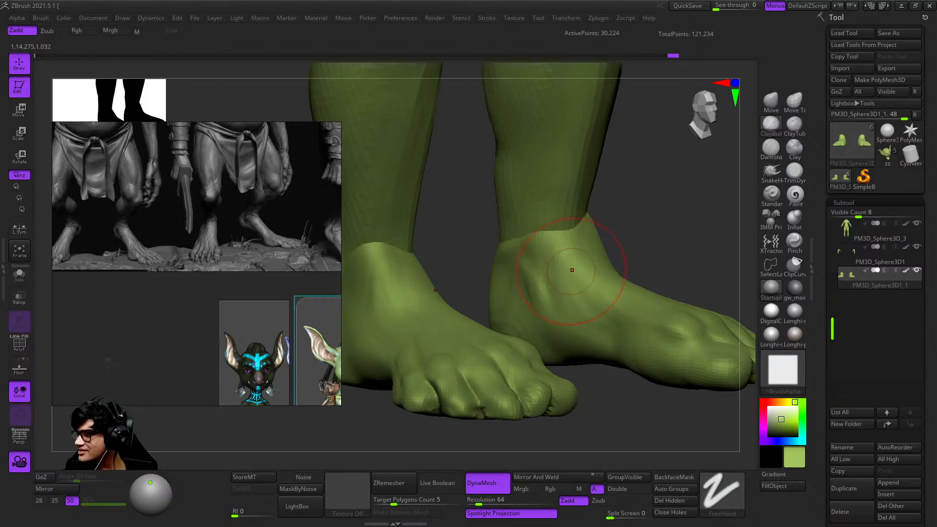
key(shift+f)
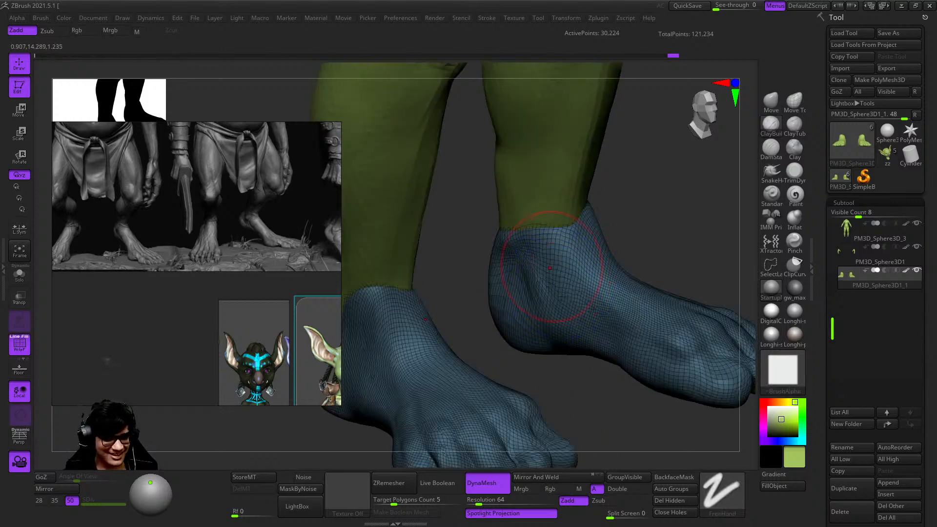
key(shift+f)
key(shift+f)
right_drag(527, 261, 531, 243)
mouse_move(530, 241)
mouse_down()
mouse_move(515, 233)
mouse_move(514, 213)
mouse_up()
ctrl+right_drag(514, 213, 507, 202)
Step: Add volume along the instep with ClayBuildup and hide the wireframe
mouse_move(508, 202)
shift+right_down()
mouse_move(487, 205)
mouse_move(634, 234)
shift+right_up()
right_drag(634, 235, 610, 248)
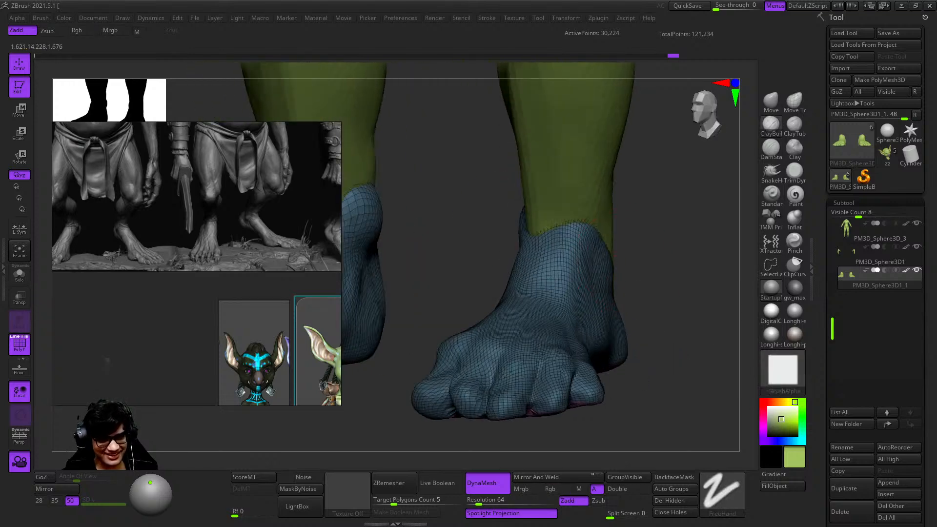
right_drag(564, 275, 575, 271)
drag(565, 293, 553, 344)
ctrl+right_drag(554, 344, 544, 322)
mouse_move(544, 322)
shift+right_down()
mouse_move(534, 325)
mouse_move(544, 331)
mouse_move(537, 310)
shift+right_up()
key(shift+f)
ctrl+right_drag(537, 310, 520, 324)
drag(516, 297, 523, 332)
right_drag(523, 332, 505, 313)
Step: Examine the refined feet from several angles and check their fit on the whole goblin
right_drag(536, 355, 569, 337)
ctrl+right_drag(531, 391, 535, 317)
right_drag(534, 317, 566, 234)
key(shift+f)
key(shift+f)
shift+right_drag(547, 303, 571, 305)
ctrl+right_drag(571, 304, 600, 247)
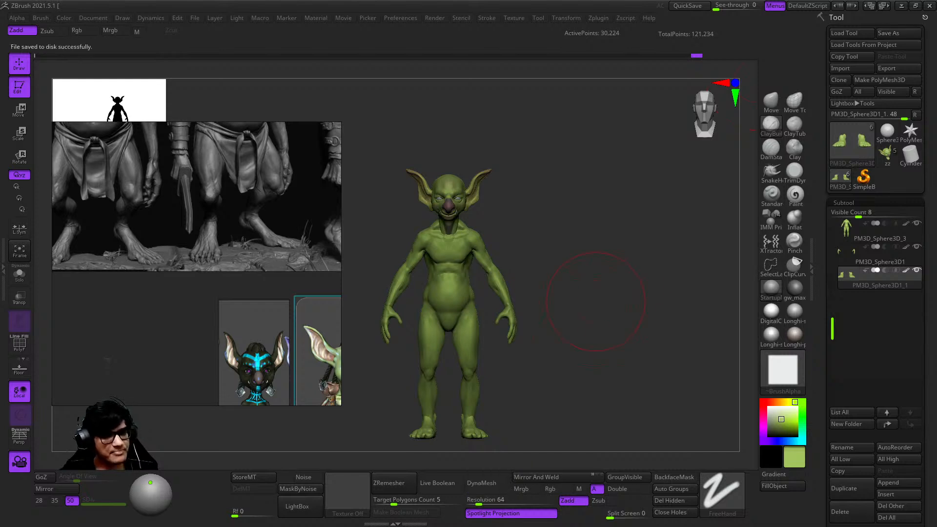
Step: Turn on perspective and examine the goblin's full-body proportions from several angles
alt+right_drag(623, 308, 636, 298)
ctrl+right_drag(636, 298, 680, 345)
mouse_move(551, 317)
right_down()
mouse_move(649, 324)
mouse_move(632, 337)
right_up()
click(19, 436)
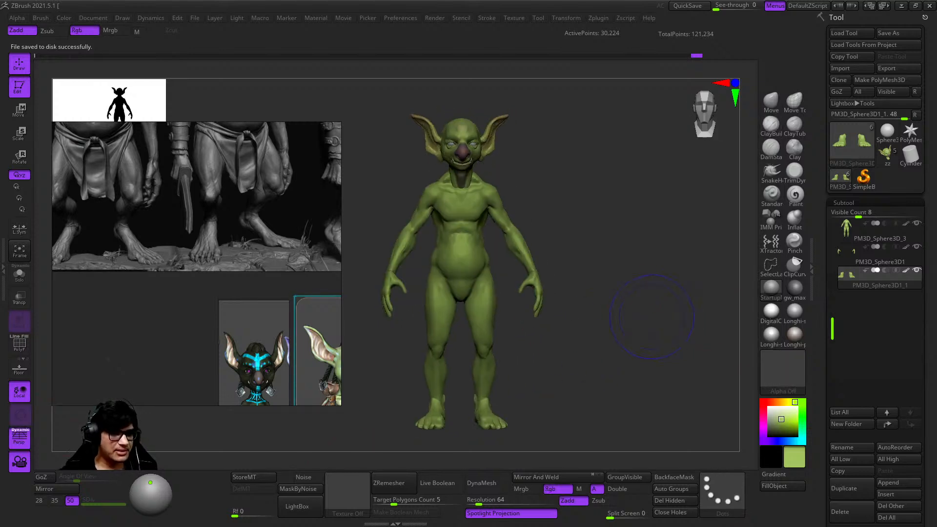
mouse_move(643, 290)
ctrl+right_down()
mouse_move(696, 297)
mouse_move(651, 327)
ctrl+right_up()
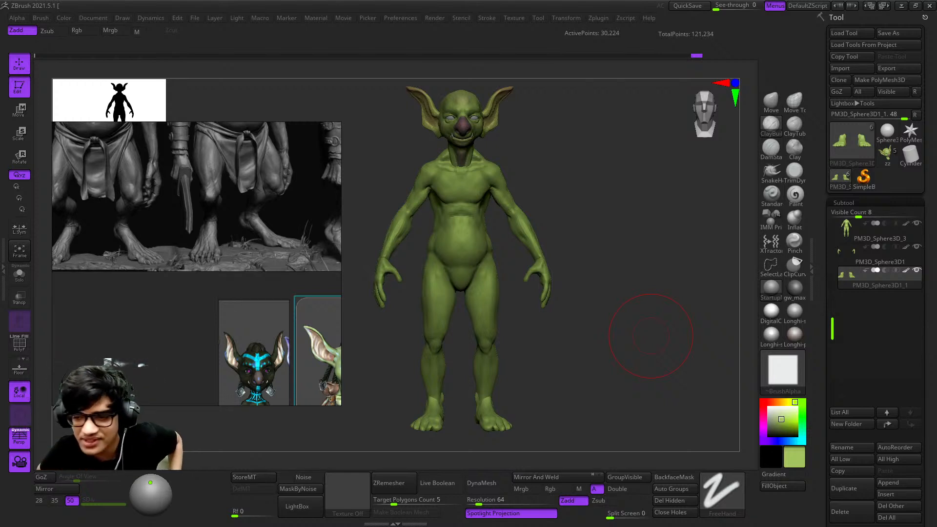
drag(691, 269, 655, 266)
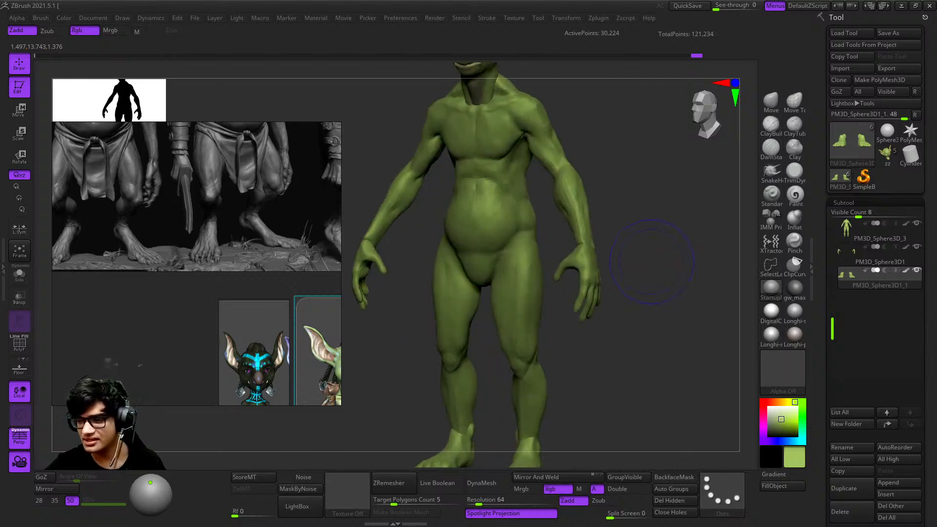
key(f)
ctrl+right_drag(652, 329, 664, 261)
mouse_move(664, 261)
ctrl+right_down()
mouse_move(668, 323)
mouse_move(664, 293)
mouse_move(639, 291)
mouse_move(656, 289)
mouse_move(664, 322)
mouse_move(666, 300)
mouse_move(691, 308)
mouse_move(682, 315)
mouse_move(576, 313)
ctrl+right_up()
right_drag(693, 312, 605, 318)
right_drag(707, 297, 630, 188)
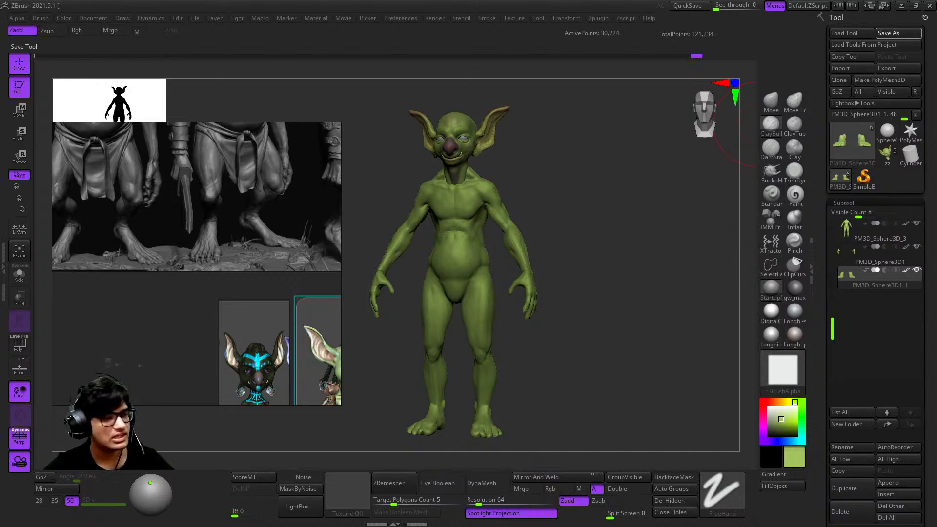
Step: Save the goblin tool to a file and close the reference board without saving its changes
click(897, 33)
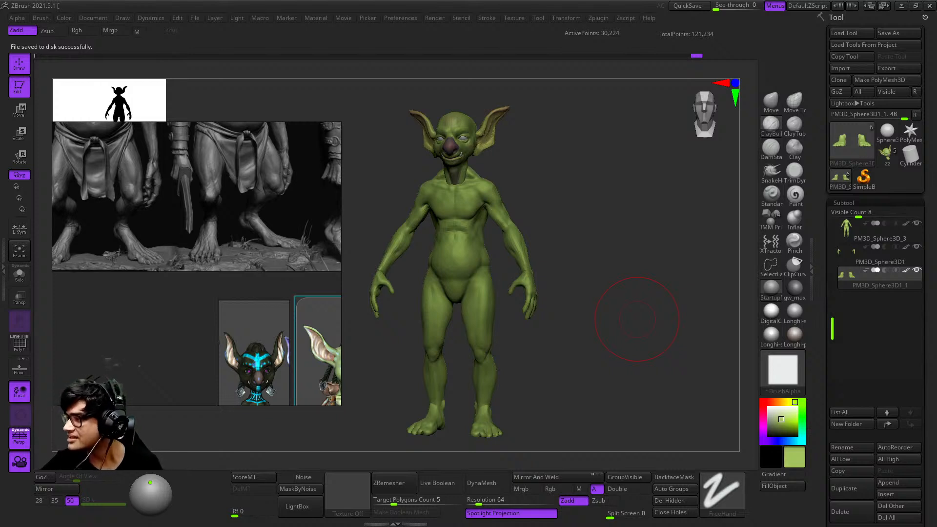
drag(700, 286, 719, 280)
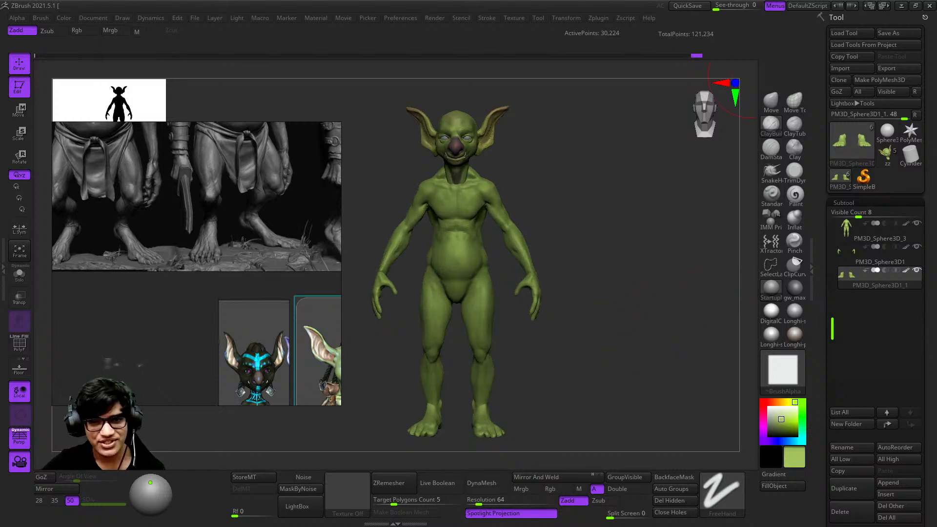
key(Escape)
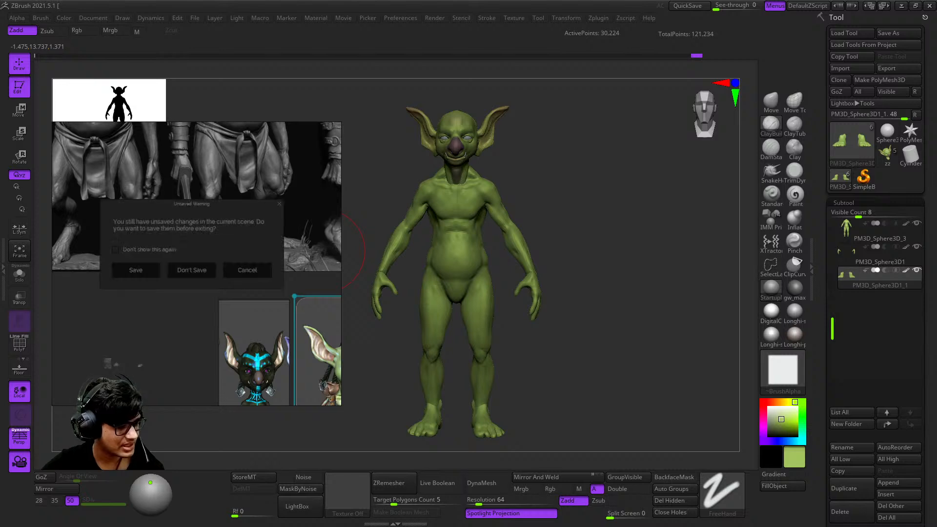
click(192, 269)
Step: Make the goblin's body the active subtool and examine the figure with the wireframe on and off
shift+drag(684, 322, 630, 278)
ctrl+right_drag(629, 278, 629, 284)
key(shift+f)
key(shift+f)
alt+click(426, 166)
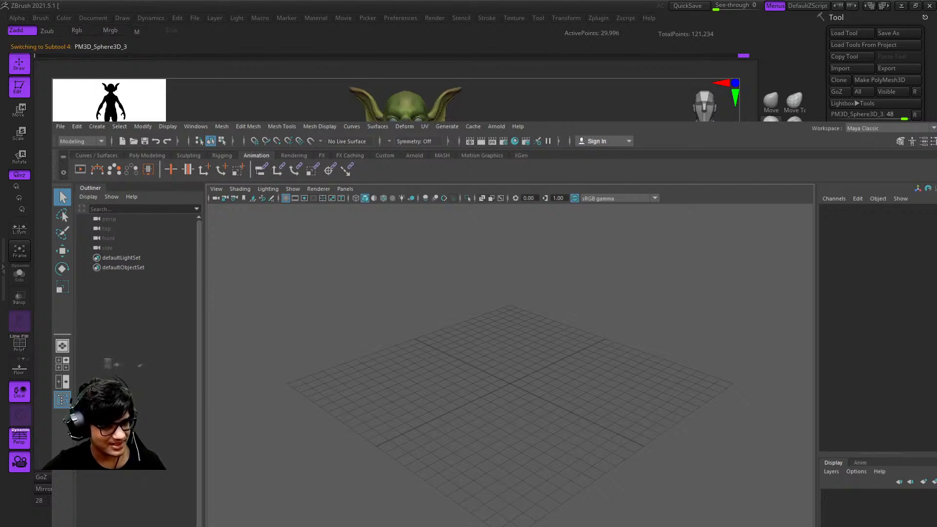
drag(630, 278, 639, 318)
key(shift+f)
key(shift+f)
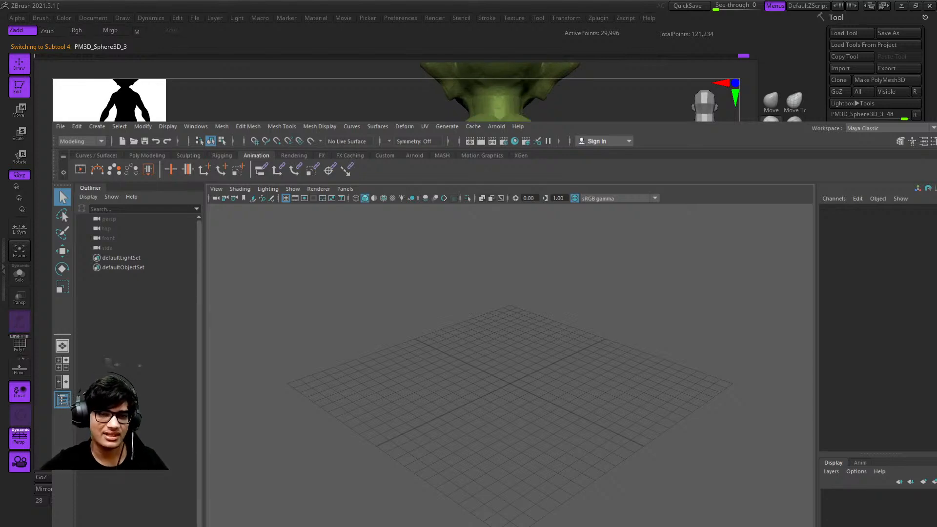
key(shift+f)
key(shift+f)
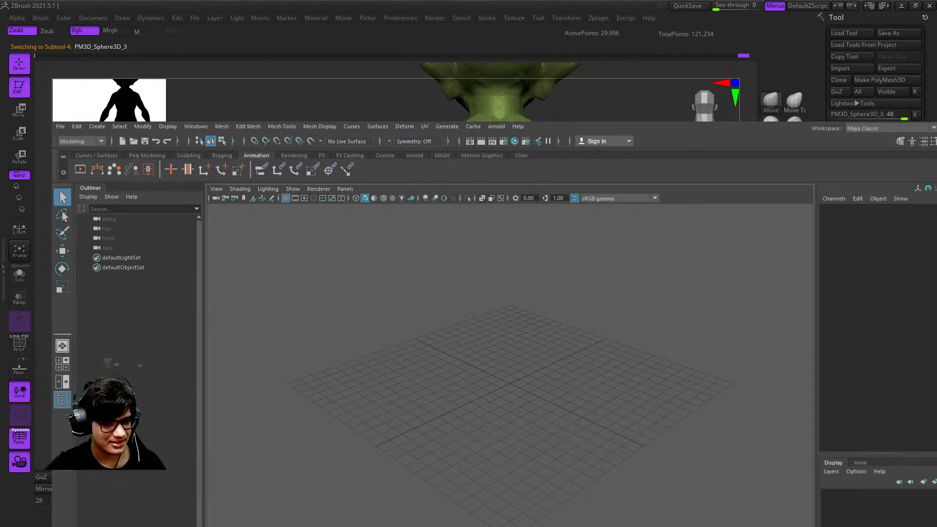
drag(639, 293, 644, 342)
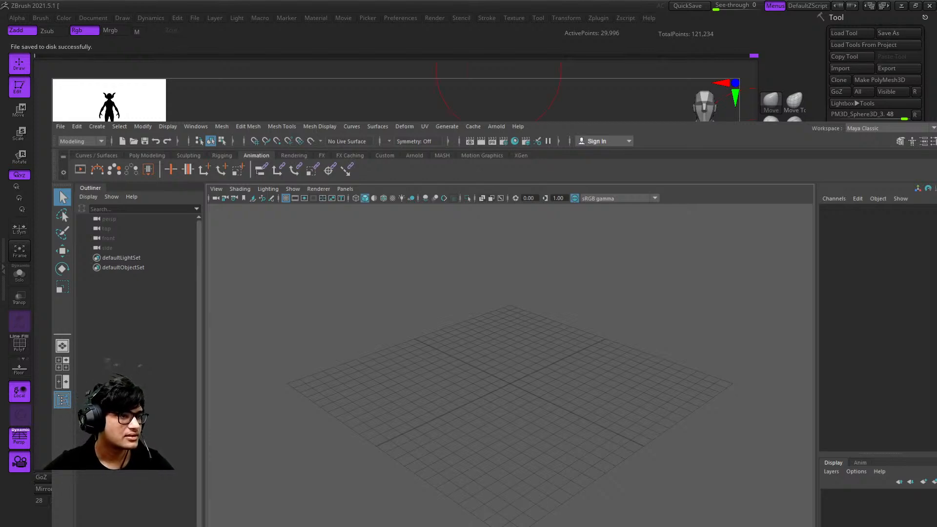
Step: Record a turntable movie of the goblin
click(343, 17)
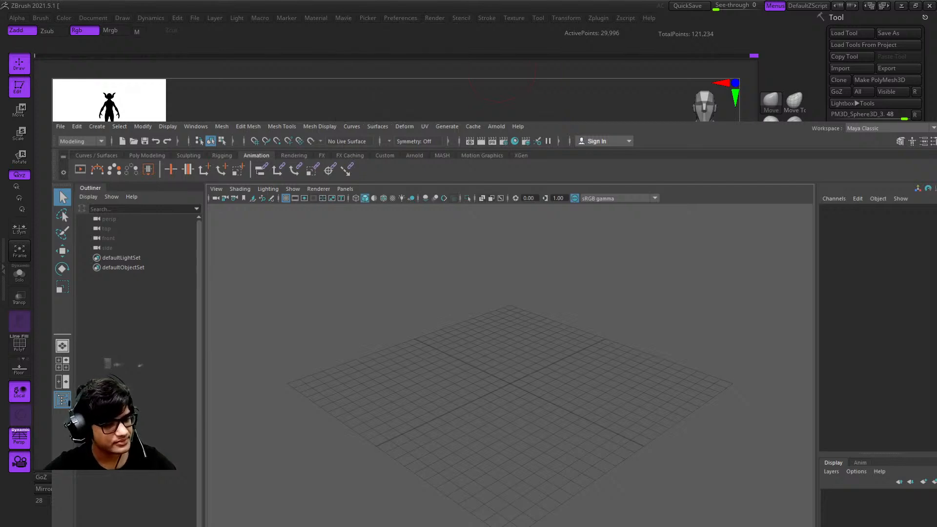
ctrl+right_drag(502, 70, 440, 76)
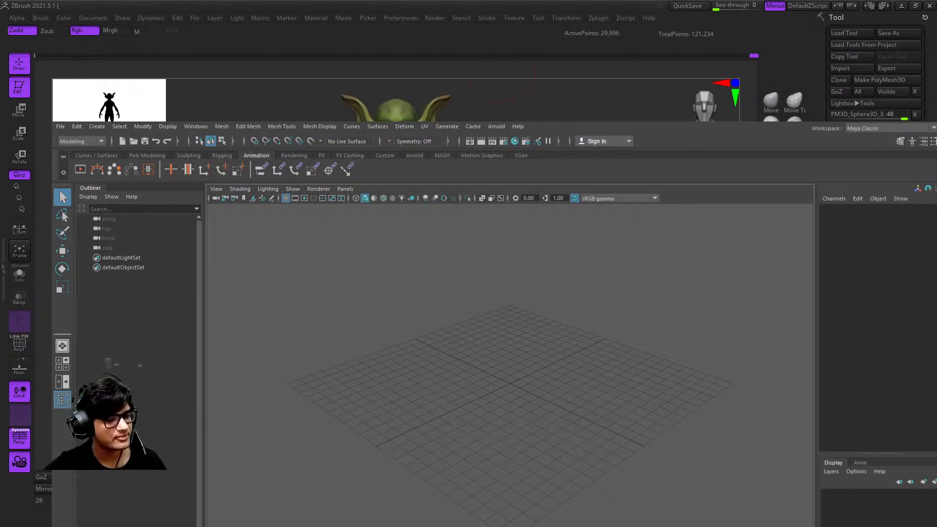
click(343, 18)
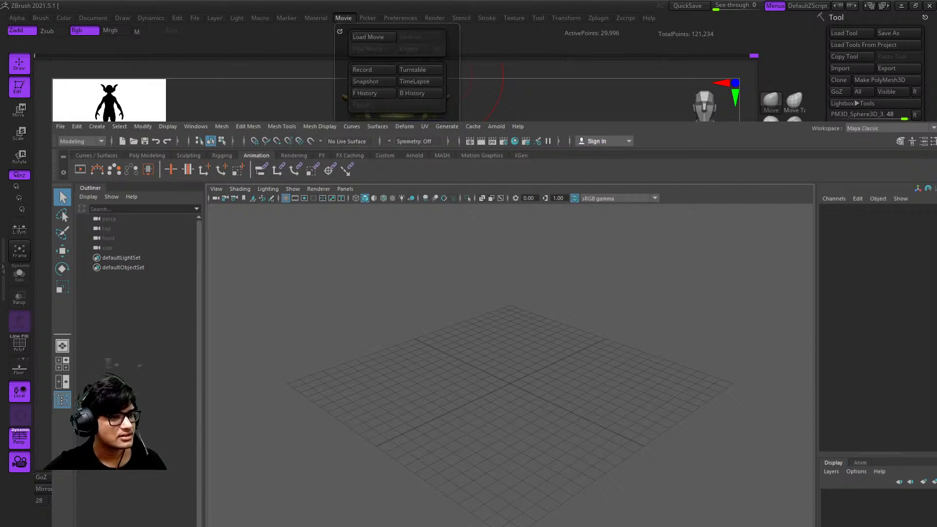
click(420, 70)
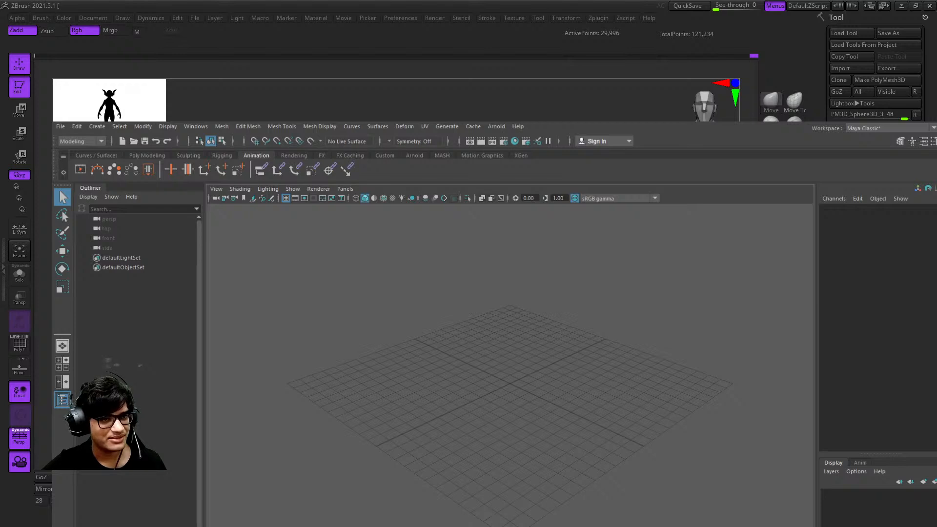
Step: Return to ZBrush, frame the Hellboy model and examine its arm and shorts up close
key(alt+Tab)
mouse_move(612, 237)
right_down()
mouse_move(637, 278)
mouse_move(635, 268)
mouse_move(656, 246)
mouse_move(730, 312)
right_up()
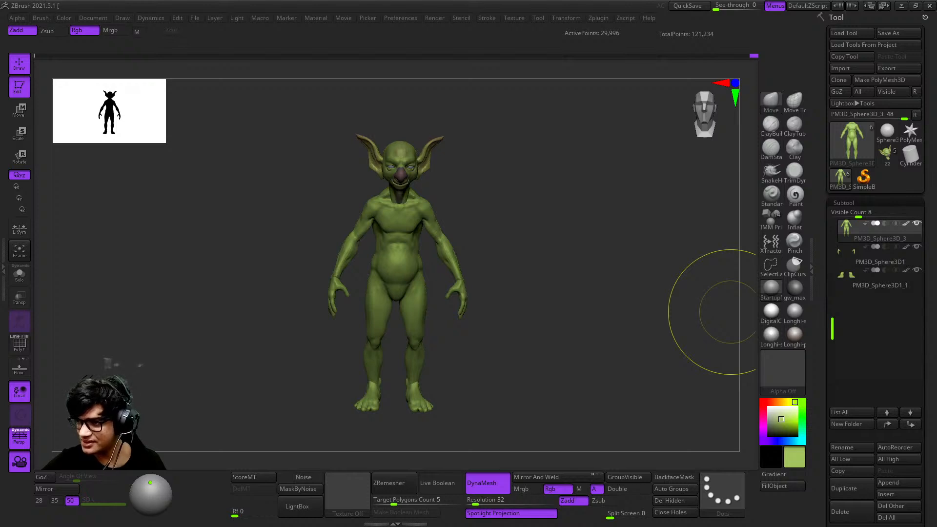
right_drag(730, 312, 607, 272)
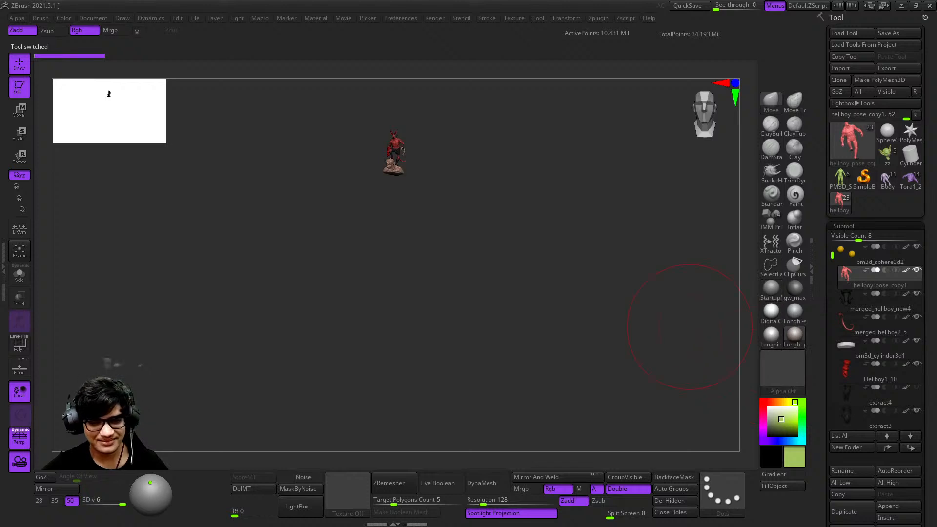
key(f)
key(shift+f)
ctrl+right_drag(661, 283, 702, 327)
right_drag(468, 244, 576, 235)
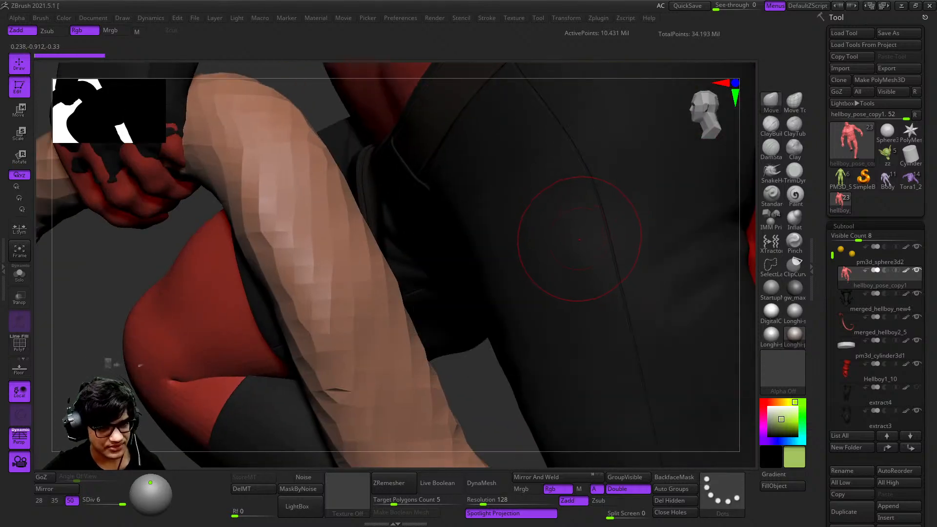
Step: Apply a Longhi material to the unpainted Hellboy model and set its colour to white
click(794, 312)
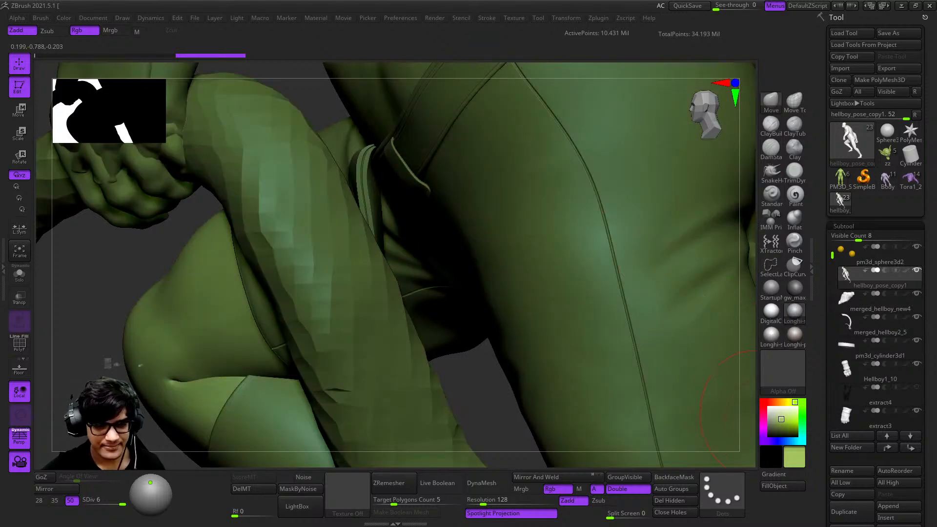
click(769, 407)
ctrl+right_drag(622, 350, 592, 234)
right_drag(647, 276, 500, 252)
ctrl+right_drag(639, 191, 627, 242)
Step: Select the Shorts3 subtool, isolate it for inspection and show the other parts again
alt+click(634, 229)
click(20, 273)
right_drag(634, 186, 606, 255)
key(f)
key(f)
click(21, 276)
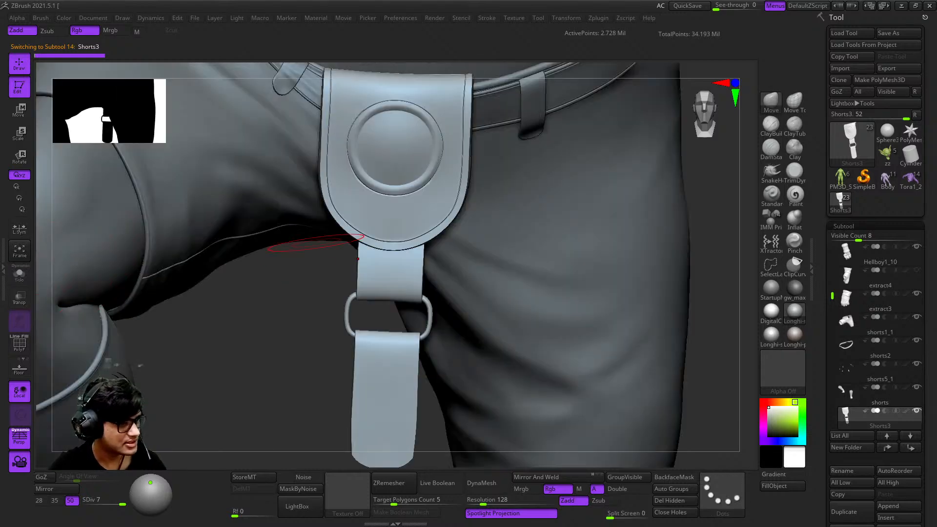
Step: Examine the Hellboy model's wireframe and sculpted details from several angles
key(f)
key(shift+f)
key(shift+f)
ctrl+right_drag(585, 281, 568, 386)
ctrl+right_drag(634, 376, 556, 210)
right_drag(556, 210, 574, 276)
alt+right_drag(480, 234, 571, 244)
right_drag(419, 332, 473, 215)
ctrl+right_drag(474, 214, 420, 239)
Step: Examine the Hellboy model's tail, legs and boots from behind and frame the full figure
right_drag(597, 336, 544, 275)
right_drag(492, 215, 565, 202)
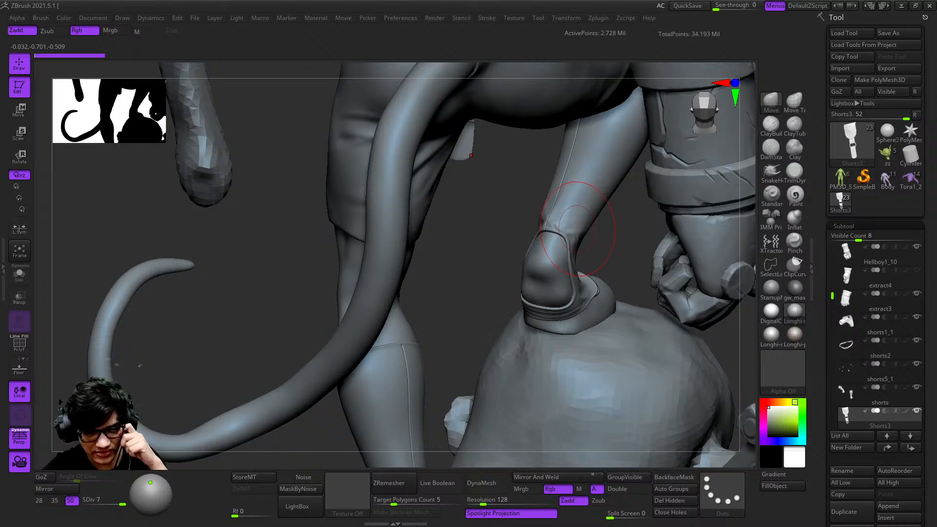
right_drag(581, 201, 568, 173)
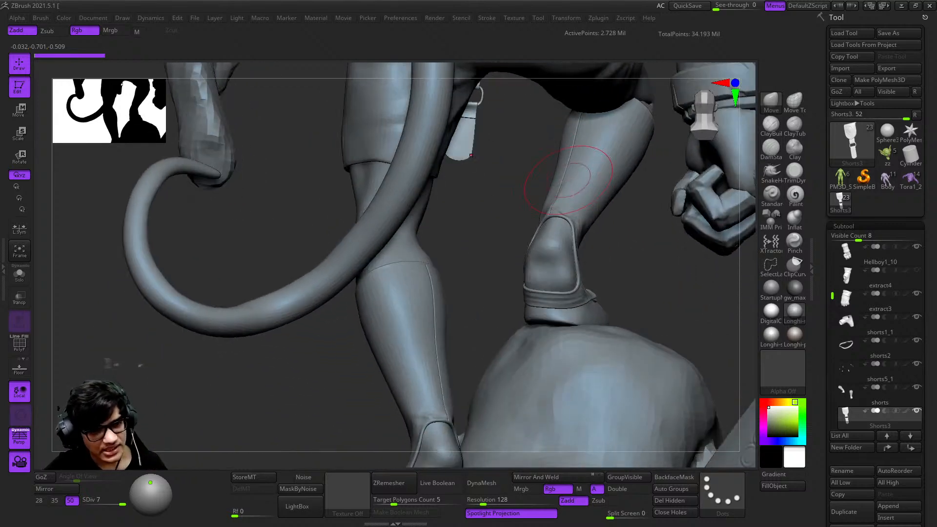
right_drag(553, 236, 678, 244)
ctrl+right_drag(634, 273, 551, 219)
right_drag(531, 264, 554, 267)
key(f)
key(f)
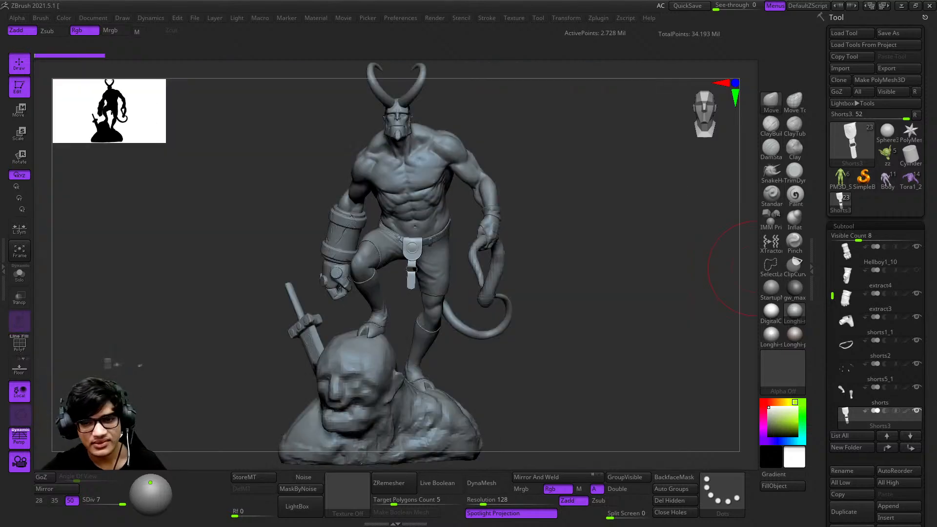
Step: Switch to the purple Tora1_2 character and examine its upper body
click(910, 179)
key(f)
ctrl+right_drag(675, 249, 651, 234)
mouse_move(654, 195)
ctrl+right_down()
mouse_move(660, 232)
mouse_move(649, 244)
mouse_move(663, 256)
mouse_move(660, 244)
mouse_move(626, 254)
mouse_move(680, 258)
ctrl+right_up()
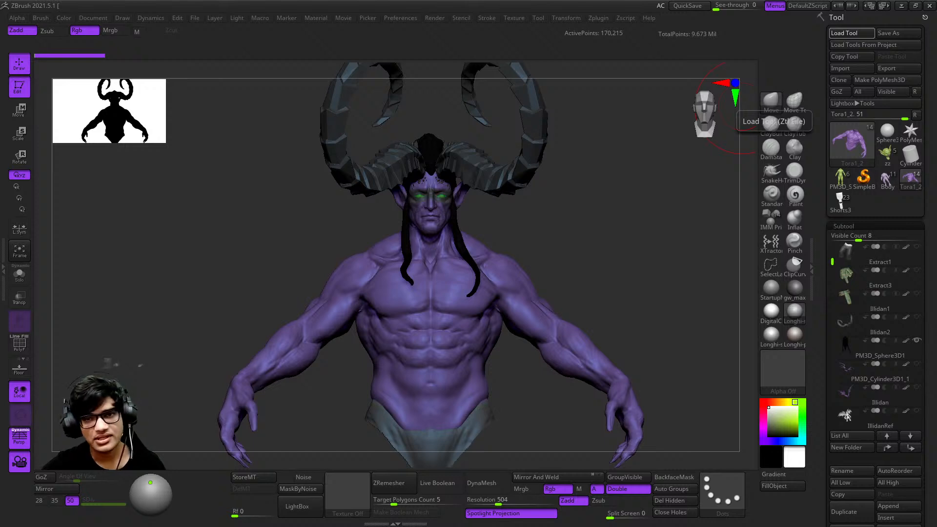
Step: Examine the purple horned character's torso, arms and horns from front and three-quarter views, checking the wireframe briefly
drag(654, 244, 565, 247)
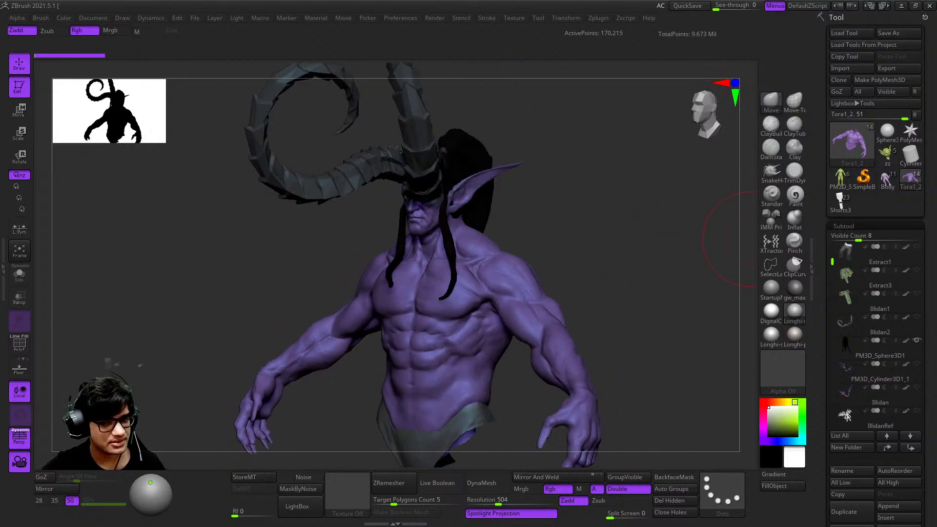
drag(729, 239, 668, 257)
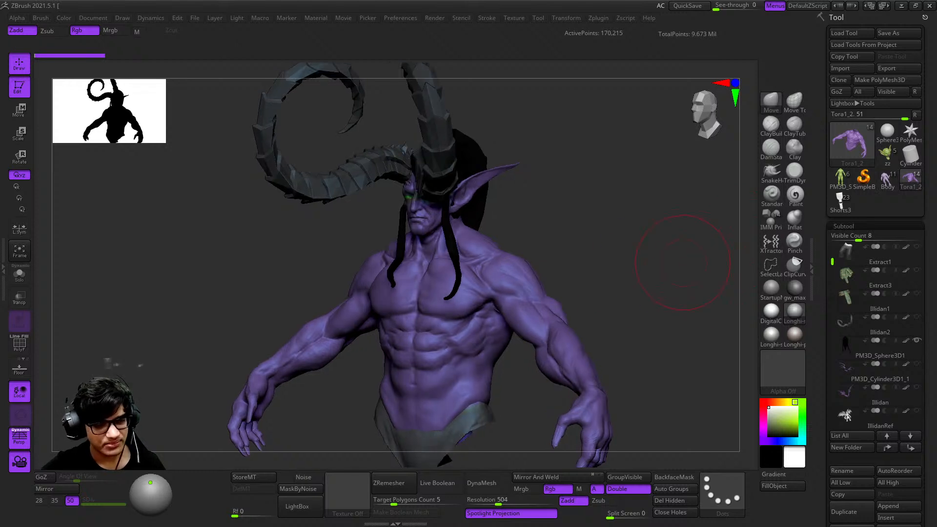
mouse_move(691, 293)
mouse_down()
mouse_move(627, 278)
mouse_move(647, 230)
mouse_up()
drag(690, 209, 644, 205)
key(space)
shift+right_drag(644, 220, 659, 205)
key(shift+f)
key(shift+f)
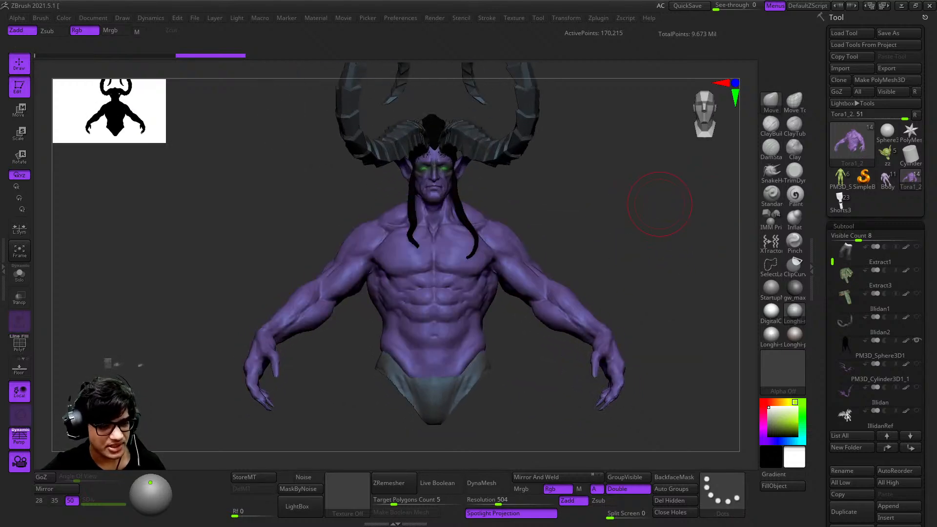
Step: Check the purple character's wireframe once more and examine its side profile and hair
drag(658, 210, 576, 220)
key(shift+f)
key(shift+f)
drag(629, 239, 390, 283)
shift+right_drag(721, 268, 677, 248)
right_drag(721, 215, 662, 238)
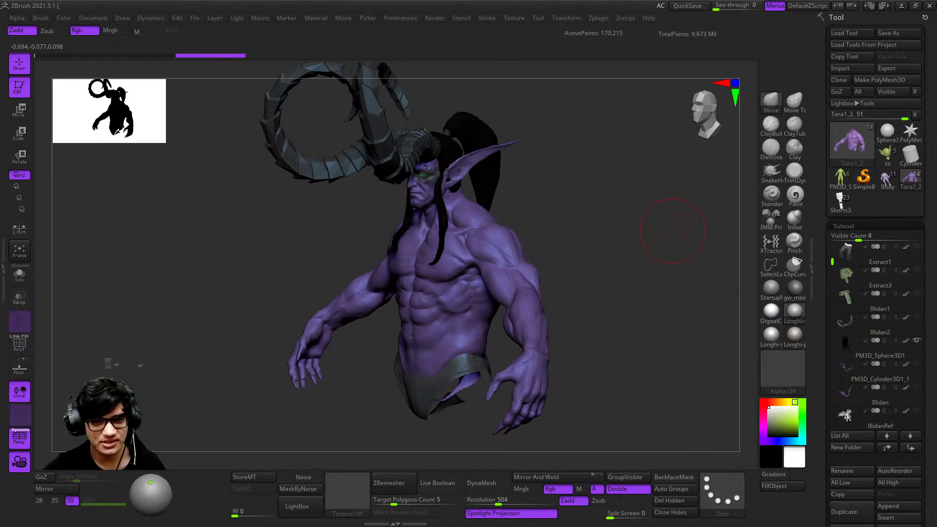
shift+right_drag(694, 267, 727, 263)
Step: Switch to the winged Body character and frame its full figure from the front
click(886, 179)
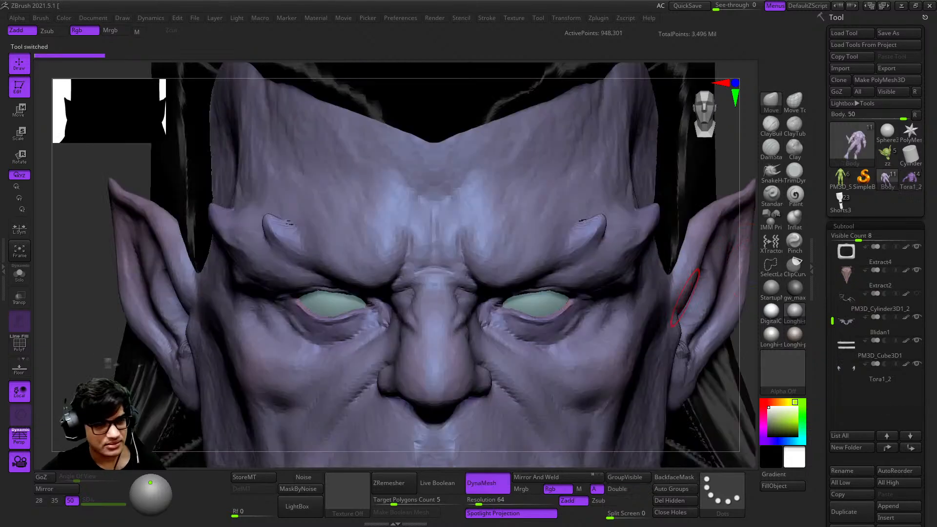
key(f)
ctrl+right_drag(687, 292, 922, 301)
shift+right_drag(651, 319, 673, 312)
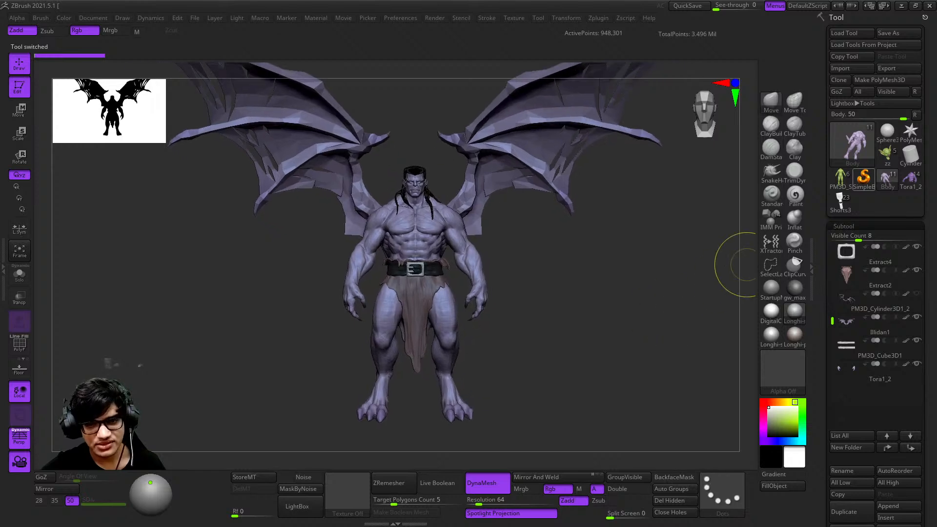
Step: Switch back to the full-body green goblin and examine its wireframe and overall proportions
click(840, 179)
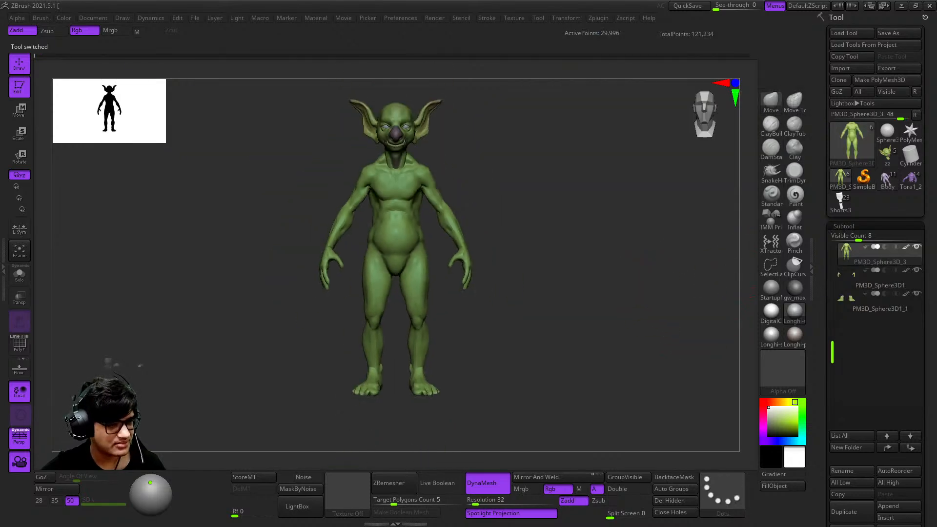
right_drag(678, 331, 637, 337)
ctrl+right_drag(636, 337, 625, 302)
key(shift+f)
key(shift+f)
ctrl+right_drag(625, 302, 629, 327)
mouse_move(630, 326)
right_down()
mouse_move(605, 326)
mouse_move(622, 325)
right_up()
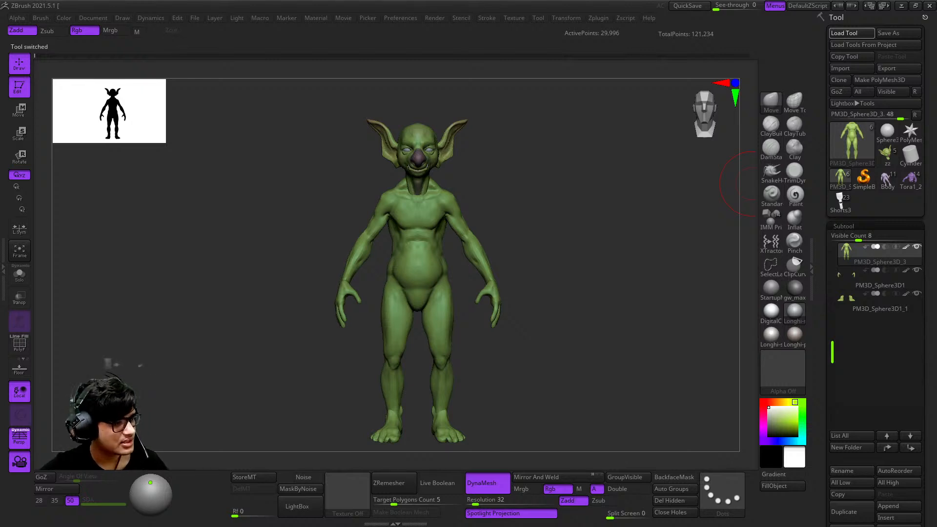
Step: Load the Goblin_v4 tool, examine its head and shoulders, and return to the full-body green goblin
alt+right_drag(644, 299, 576, 222)
alt+right_drag(576, 222, 670, 222)
ctrl+right_drag(670, 223, 664, 156)
ctrl+right_drag(663, 156, 702, 244)
right_drag(703, 244, 673, 281)
key(f)
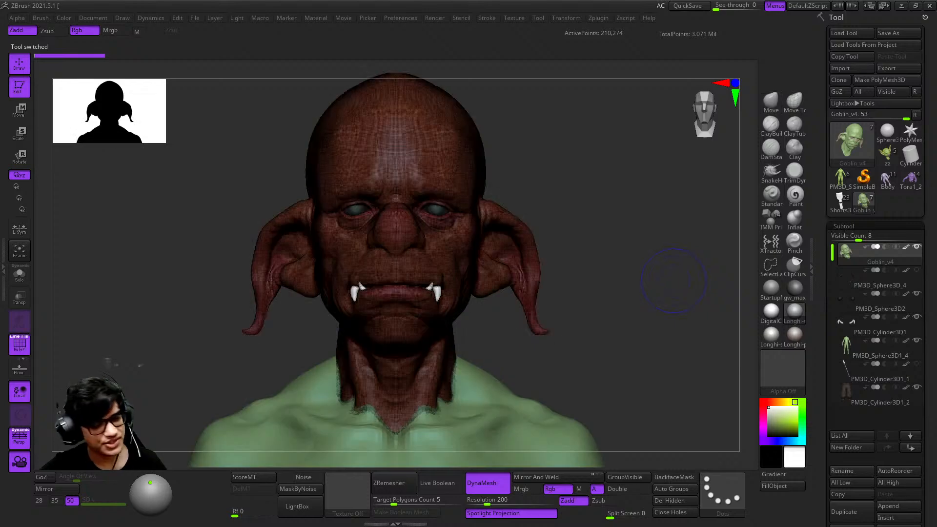
key(f)
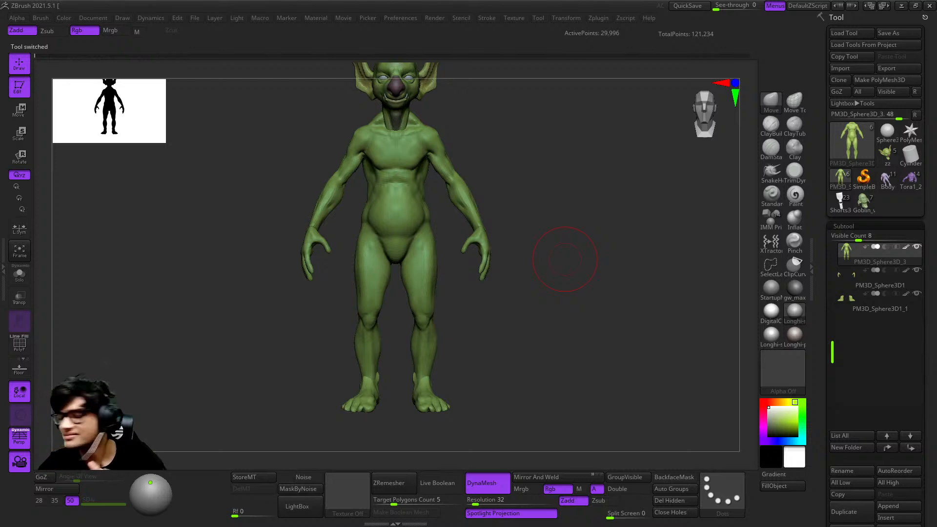
alt+drag(565, 259, 574, 298)
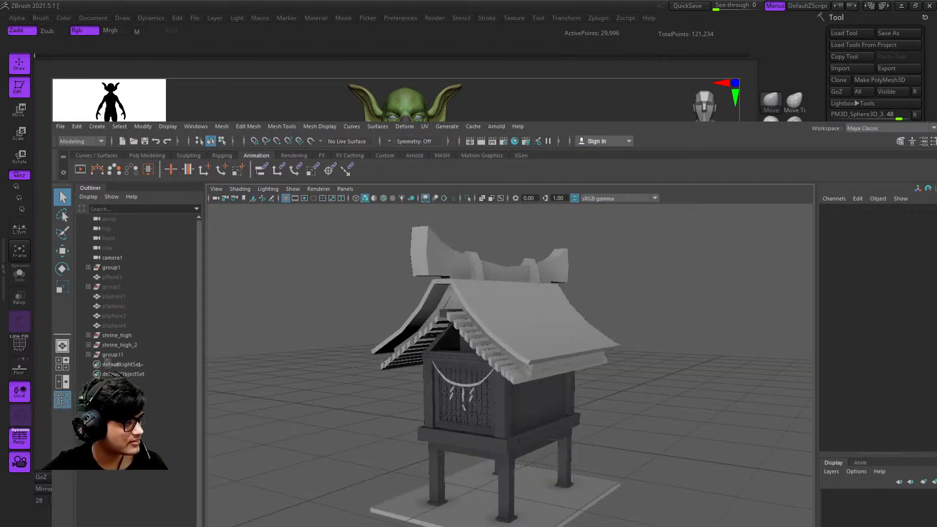
Step: Switch to Maya and examine the shrine model's roof, front and base from several angles
alt+drag(512, 342, 517, 312)
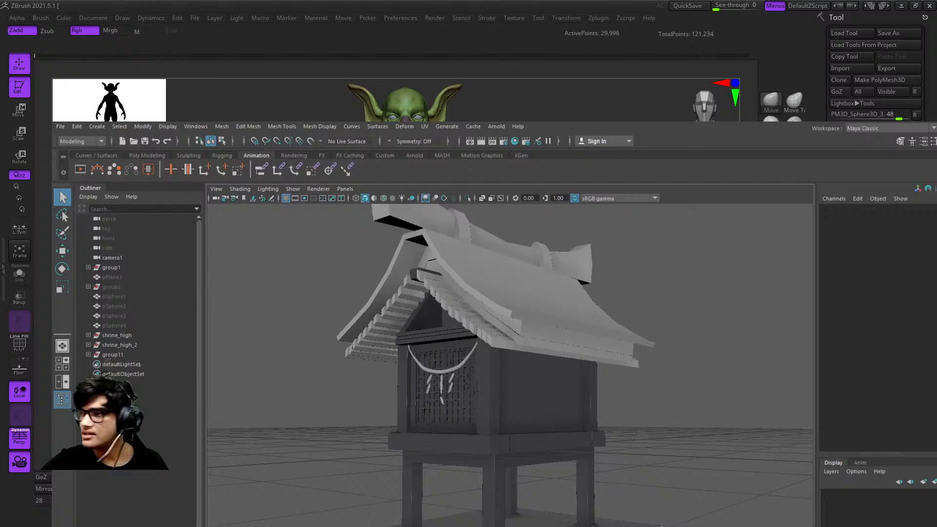
alt+drag(512, 317, 517, 409)
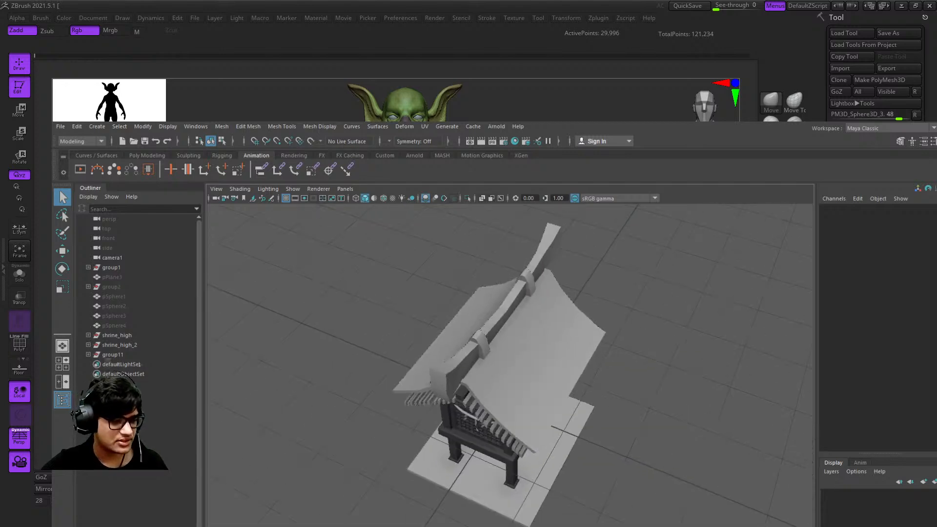
alt+middle_drag(517, 410, 482, 317)
alt+drag(483, 317, 492, 263)
Step: Show the hidden objects from pPlane3 through pSphere4 and view the full scene with tree, ground and rocks
click(112, 277)
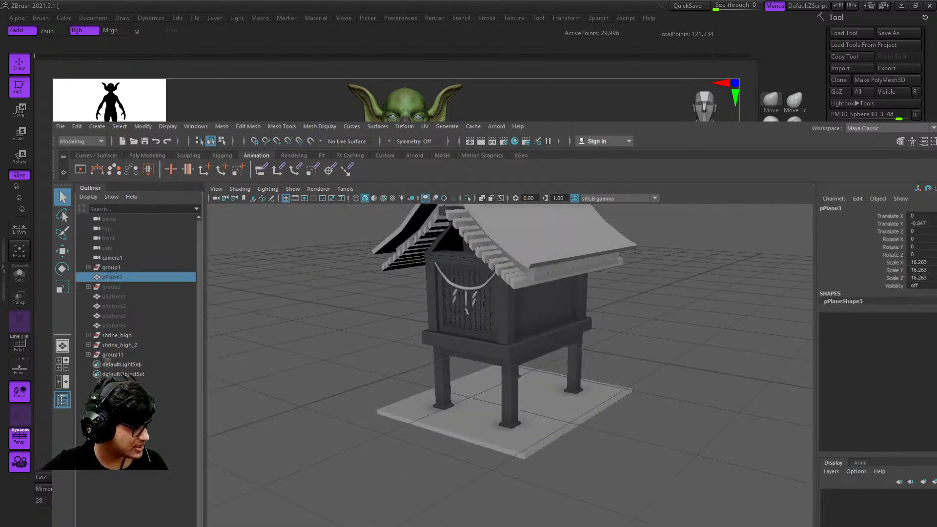
shift+click(114, 325)
key(shift+h)
scroll(510, 365, down, 10)
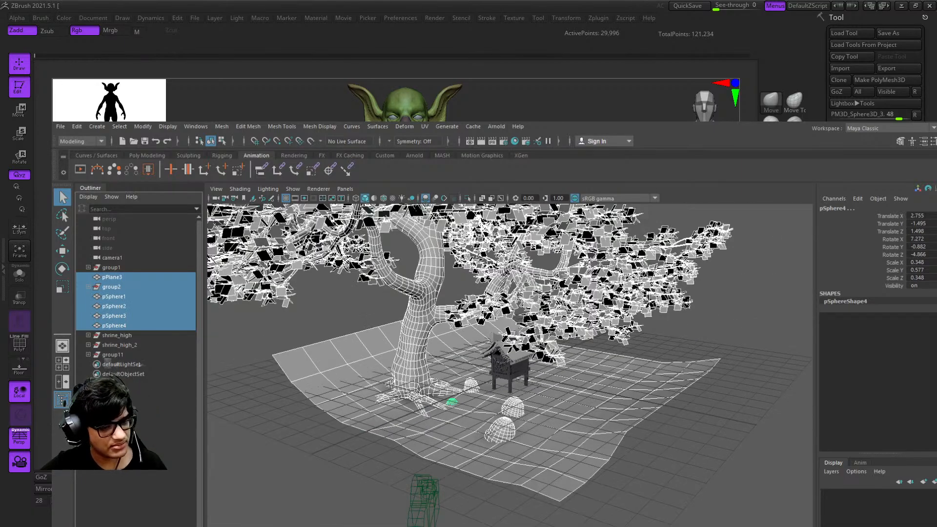
click(610, 478)
alt+drag(610, 478, 683, 429)
alt+drag(610, 390, 610, 419)
scroll(511, 365, up, 4)
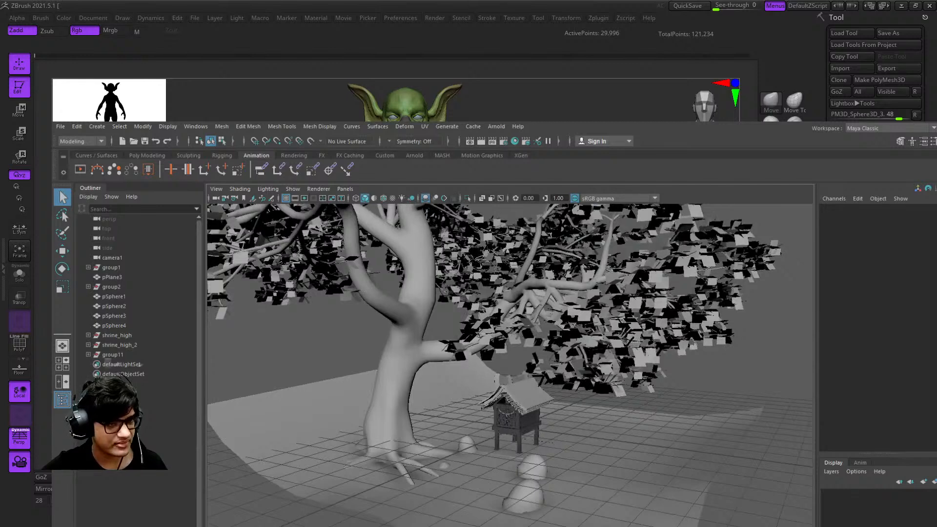
Step: Hide the reference image planes and the grid in the viewport, and view the shrine beneath the tree
click(435, 200)
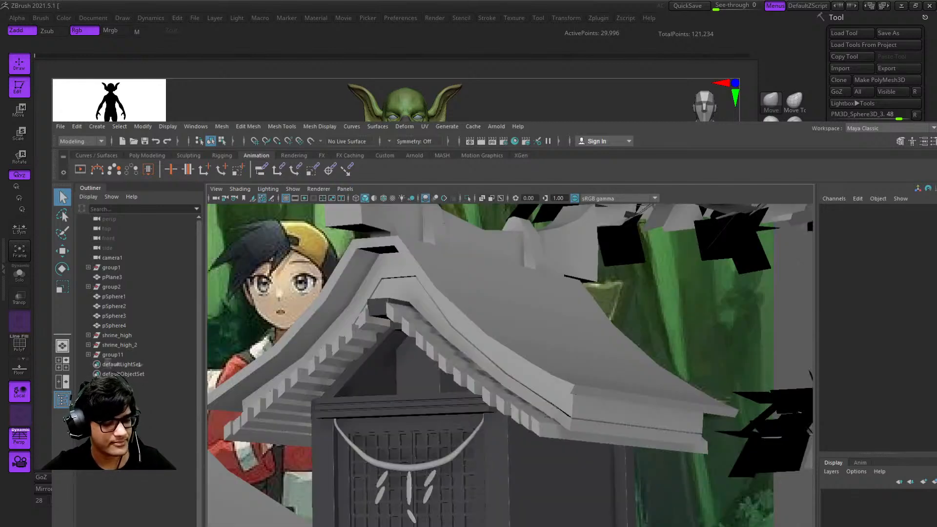
click(262, 198)
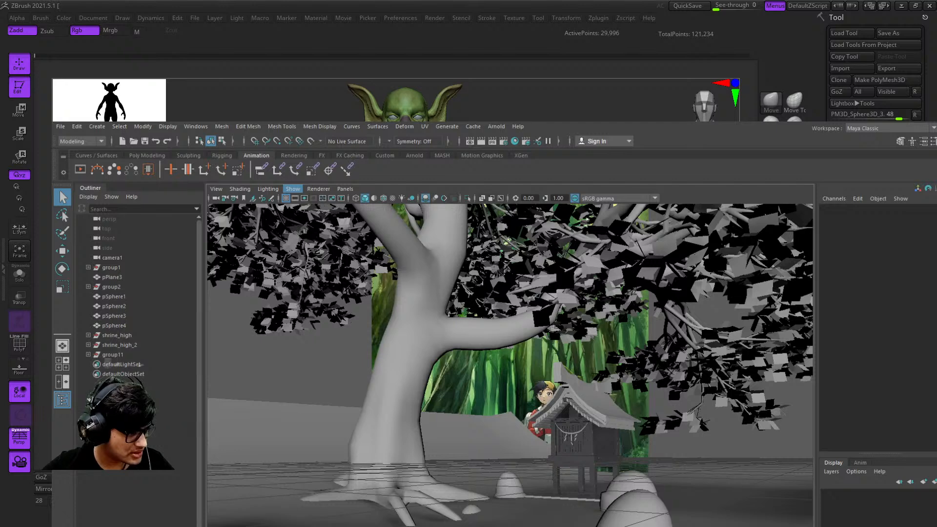
click(312, 334)
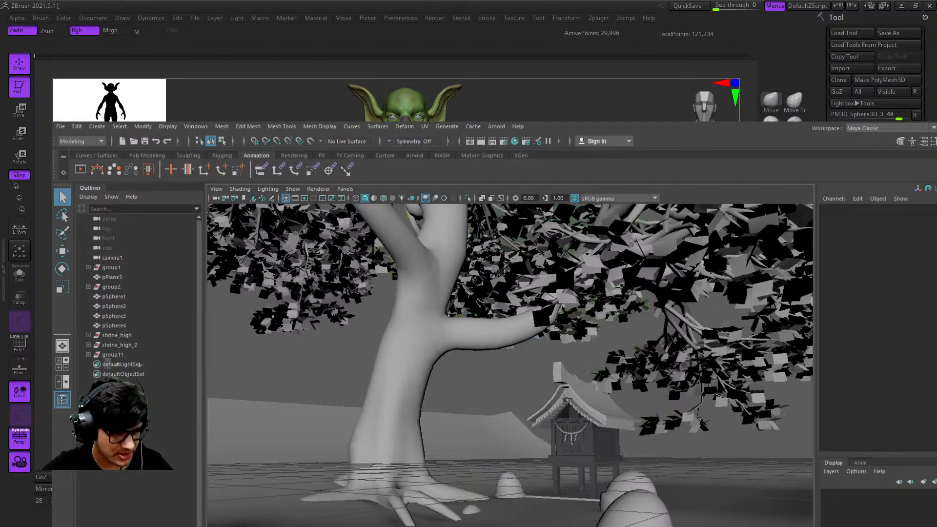
click(286, 198)
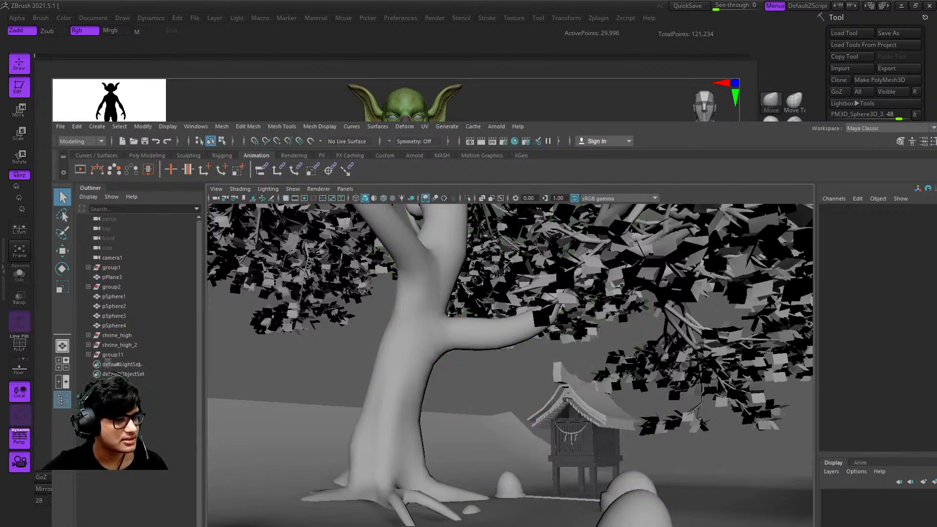
click(585, 312)
click(561, 354)
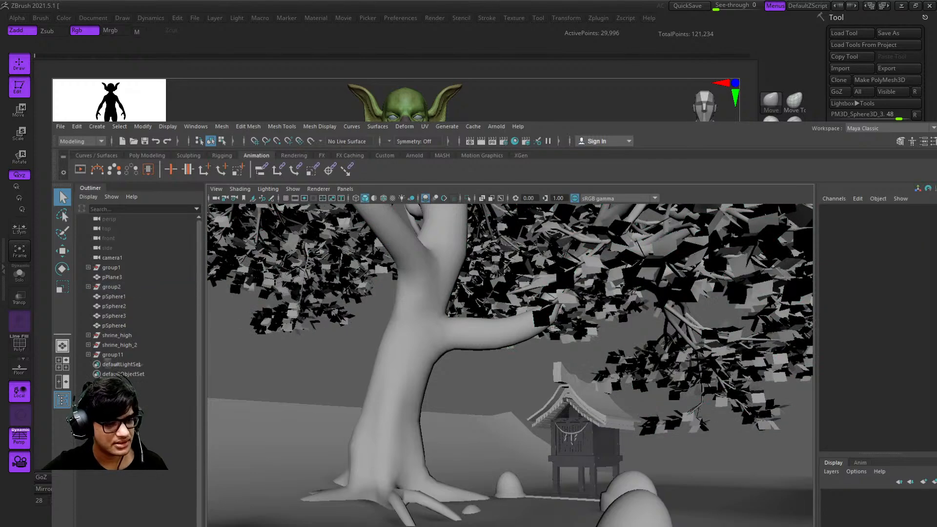
scroll(510, 361, down, 5)
alt+drag(542, 348, 492, 358)
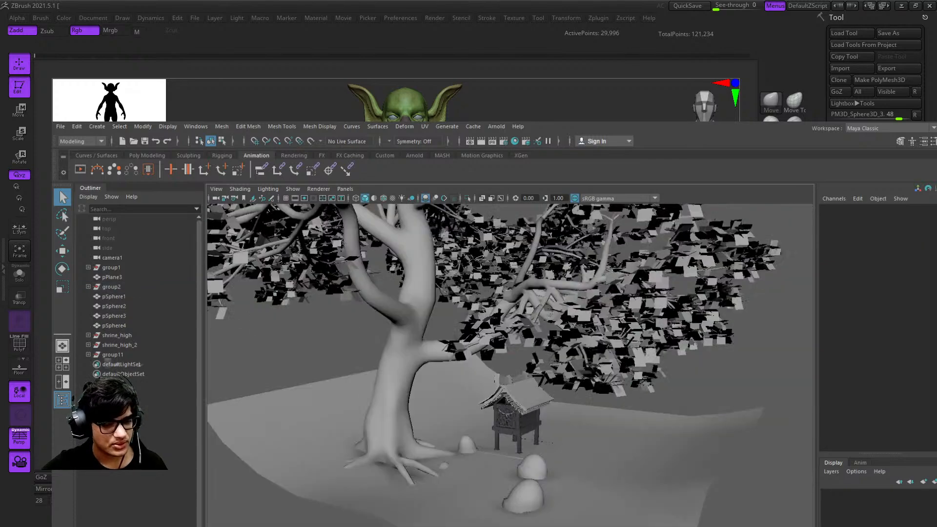
scroll(509, 361, up, 5)
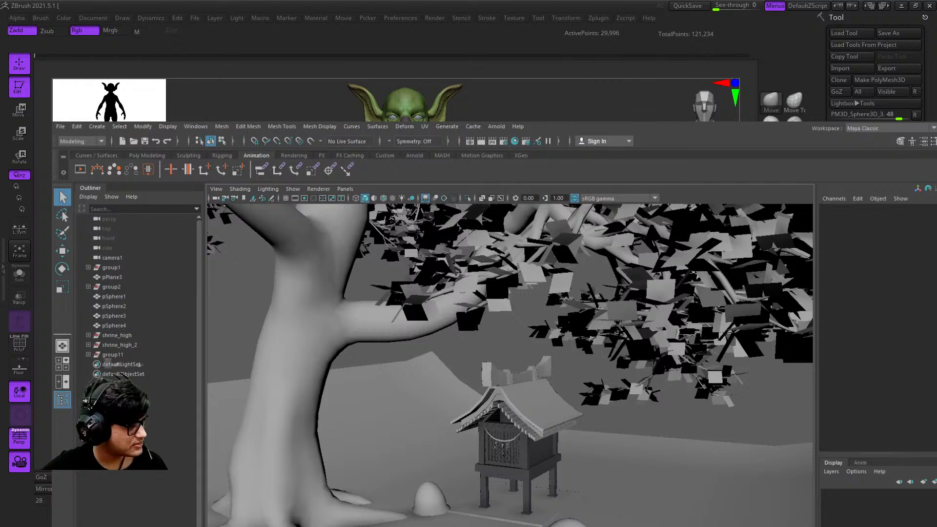
Step: Isolate group1, shrine_high, shrine_high_2 and group11 in the viewport and clear the selection
click(117, 335)
shift+click(114, 355)
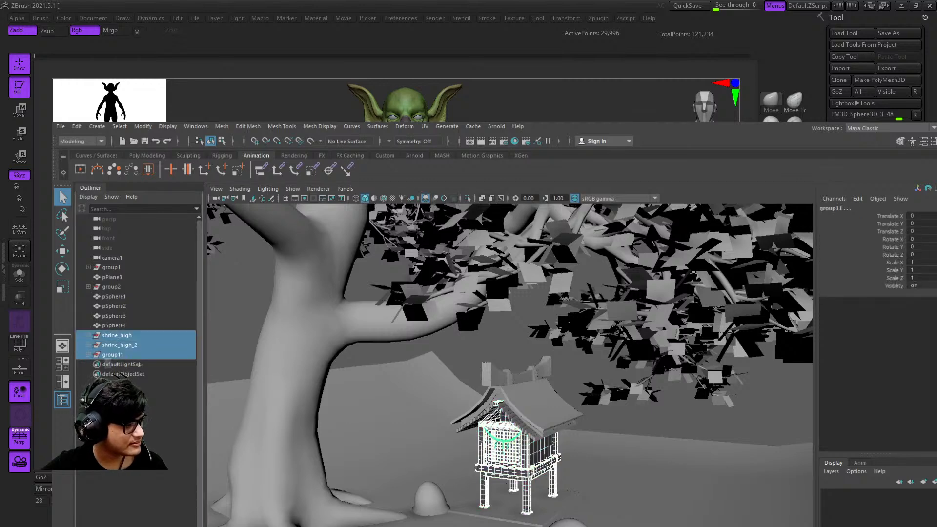
ctrl+click(111, 268)
click(468, 198)
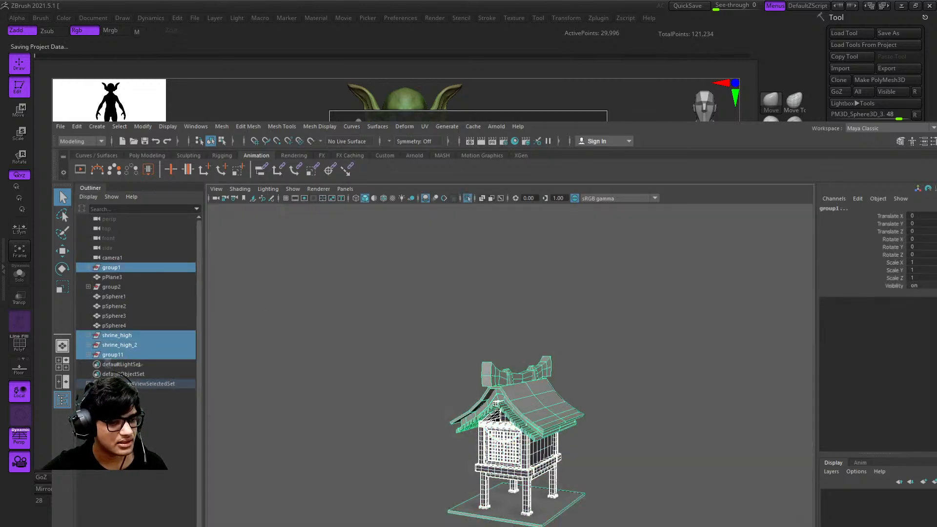
click(391, 352)
Step: Examine the isolated shrine's front lattice and platform up close, and select the hanging rope and its group11 for inspection
alt+middle_drag(510, 439, 480, 346)
scroll(480, 346, up, 5)
alt+drag(481, 346, 458, 327)
drag(339, 346, 415, 349)
click(317, 361)
scroll(493, 341, up, 5)
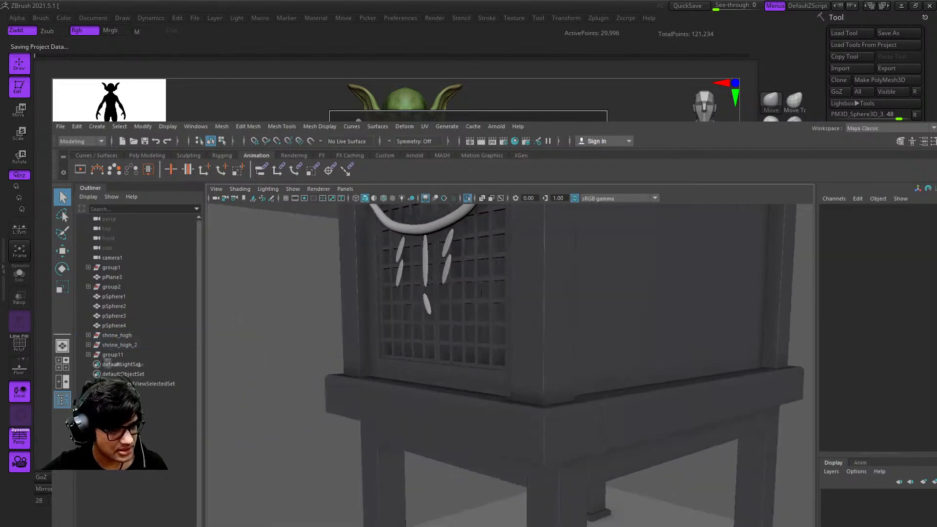
scroll(488, 341, down, 5)
click(482, 314)
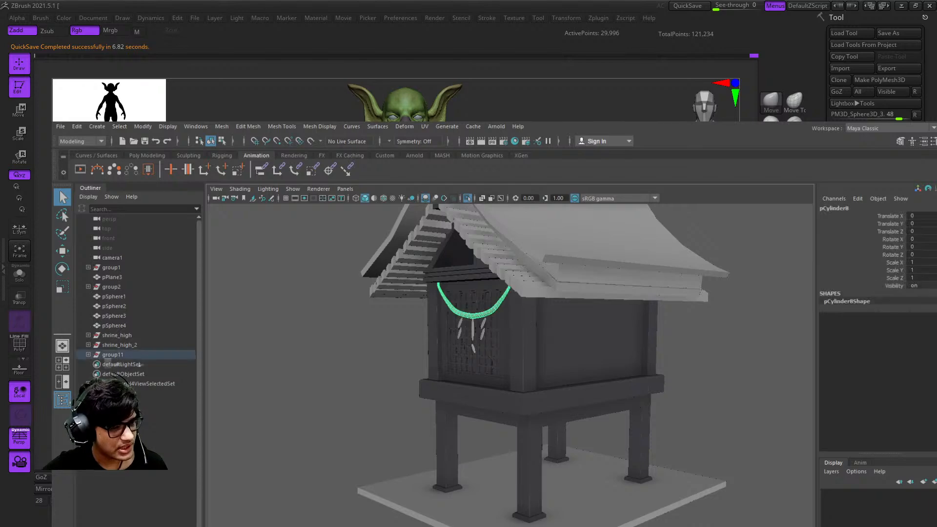
click(113, 355)
click(317, 361)
Step: Examine the shrine from the front, sides and below, selecting its body and roof parts to inspect their wireframes
alt+drag(390, 342, 512, 366)
scroll(512, 366, down, 4)
scroll(512, 366, up, 4)
alt+drag(439, 370, 453, 315)
scroll(512, 351, up, 4)
scroll(513, 366, down, 4)
scroll(513, 365, up, 4)
click(516, 312)
drag(272, 389, 698, 476)
alt+drag(683, 439, 361, 419)
alt+drag(561, 390, 407, 380)
scroll(488, 371, down, 4)
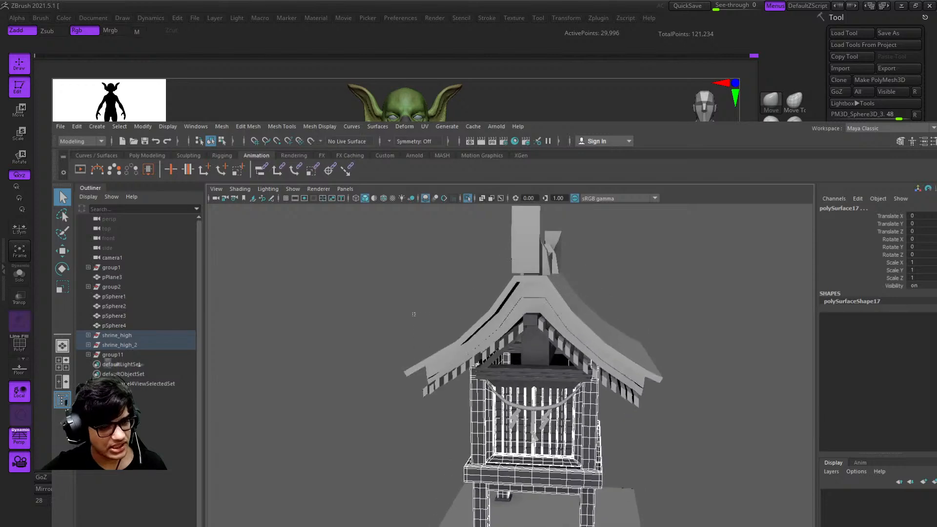
drag(416, 313, 438, 393)
drag(418, 243, 522, 248)
click(635, 263)
alt+drag(635, 273, 597, 280)
Step: Isolate only shrine_high, shrine_high_2 and group11 in the viewport and frame the shrine body
click(117, 336)
shift+click(113, 355)
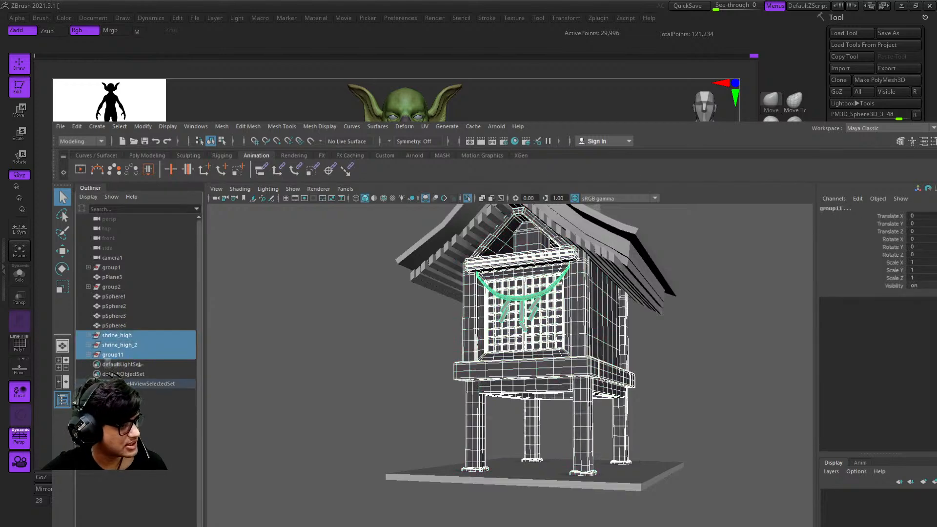
double_click(468, 198)
click(678, 283)
scroll(585, 317, down, 5)
alt+drag(678, 283, 610, 303)
scroll(683, 346, up, 4)
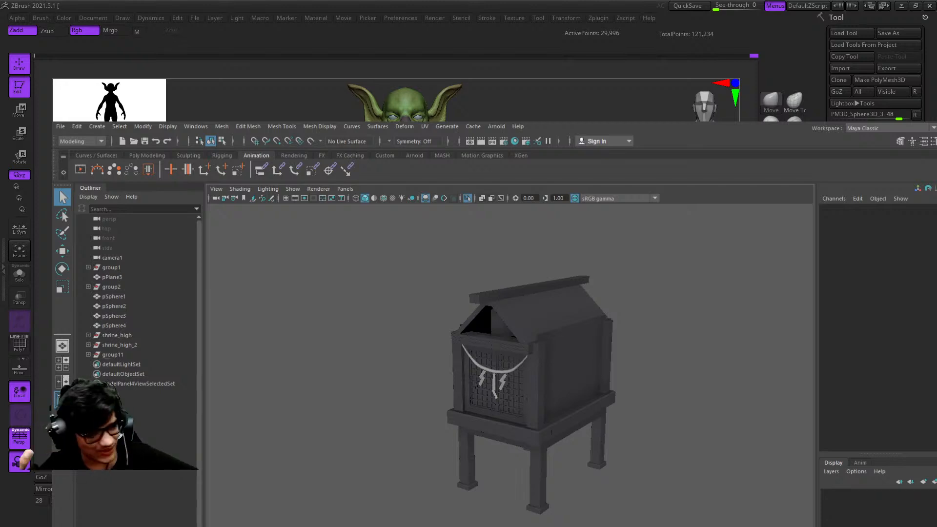
Step: Examine the isolated shrine body's lattice, rope ornaments, walls and legs, selecting parts to inspect their geometry
alt+drag(527, 361, 502, 375)
scroll(527, 361, up, 4)
scroll(529, 366, down, 3)
drag(644, 337, 483, 488)
alt+drag(502, 375, 552, 359)
click(381, 341)
alt+drag(380, 341, 410, 319)
scroll(410, 322, up, 3)
drag(300, 361, 469, 435)
click(332, 371)
scroll(337, 371, down, 3)
alt+drag(337, 371, 374, 383)
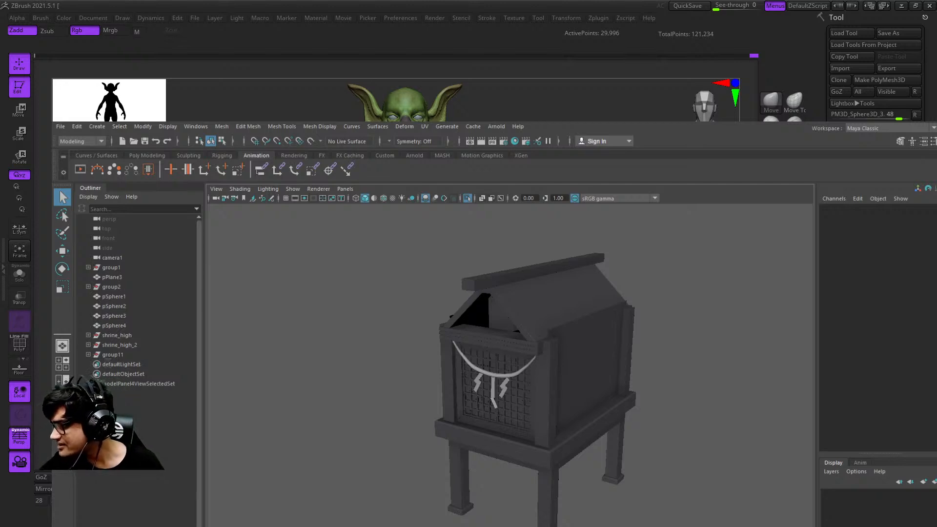
Step: Switch back to ZBrush, examine the green goblin from slight angles and return it to a straight front view
key(alt+Tab)
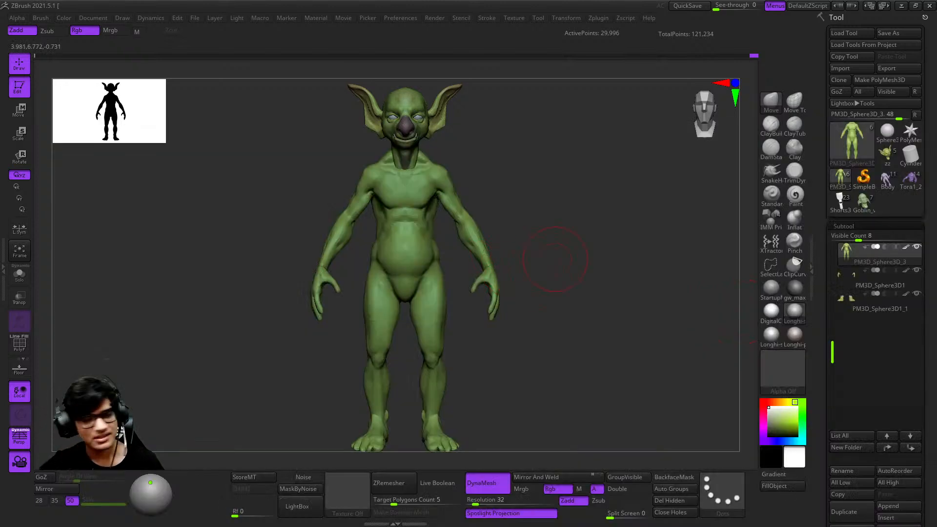
drag(645, 249, 636, 258)
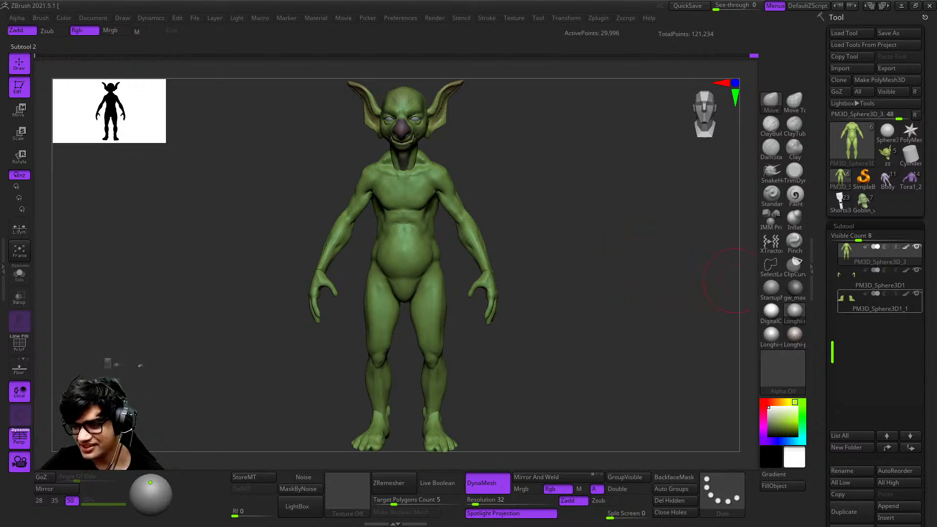
mouse_move(771, 288)
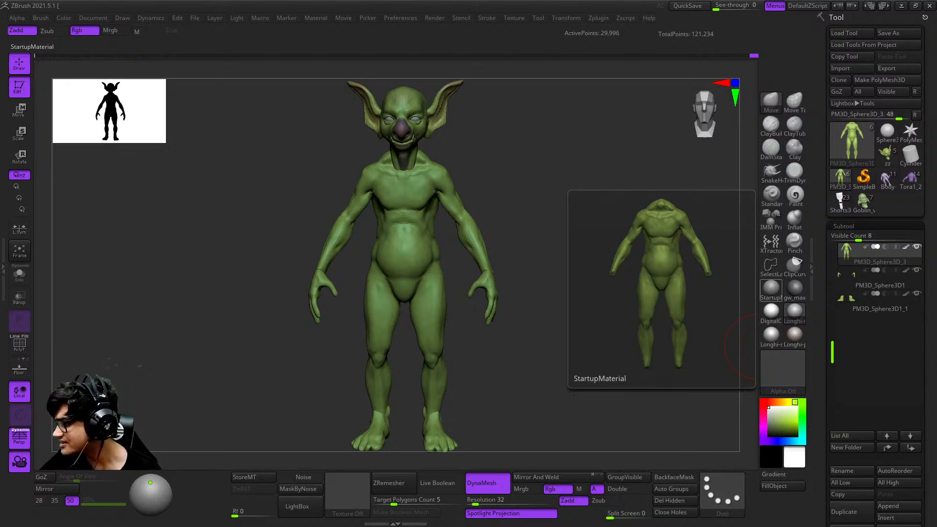
drag(575, 230, 637, 249)
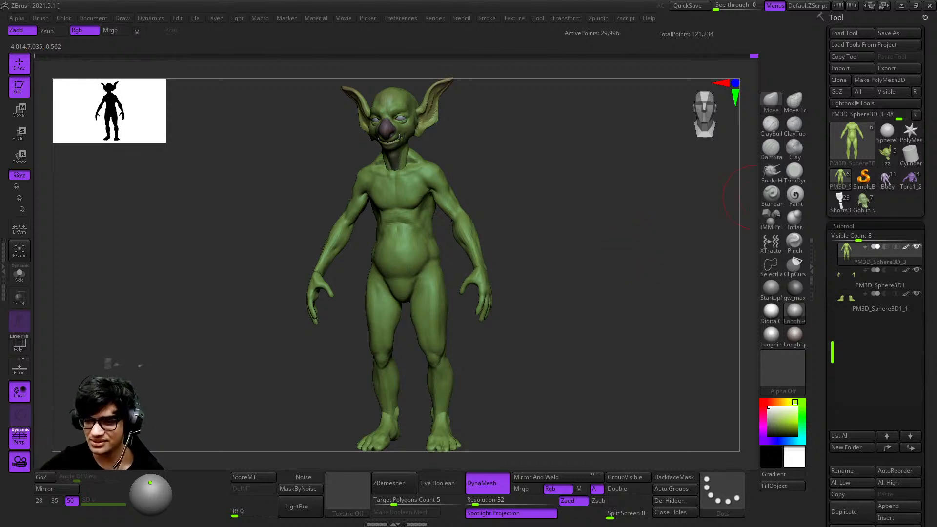
drag(721, 271, 718, 290)
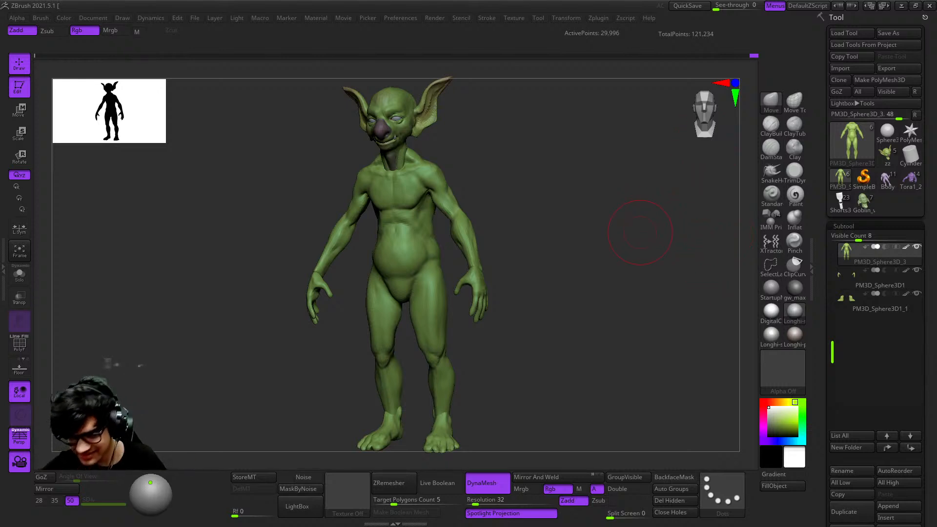
shift+drag(638, 219, 634, 226)
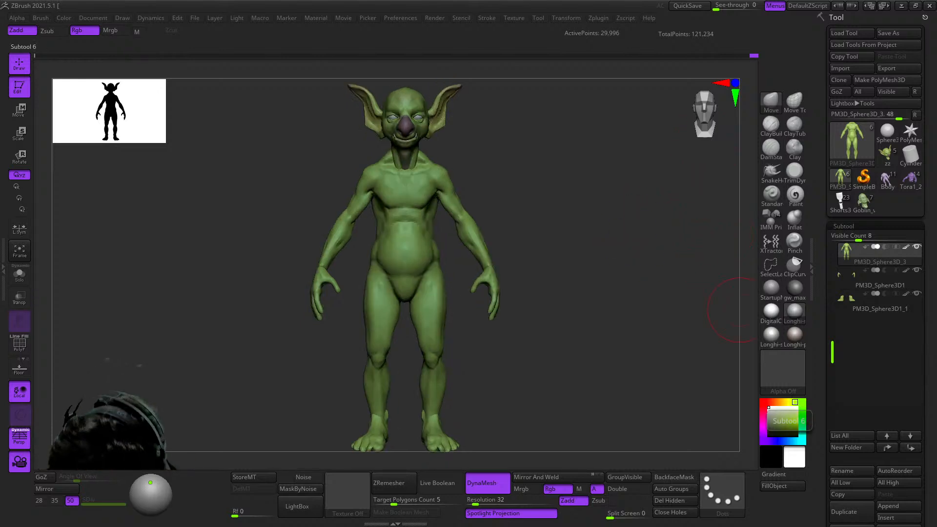